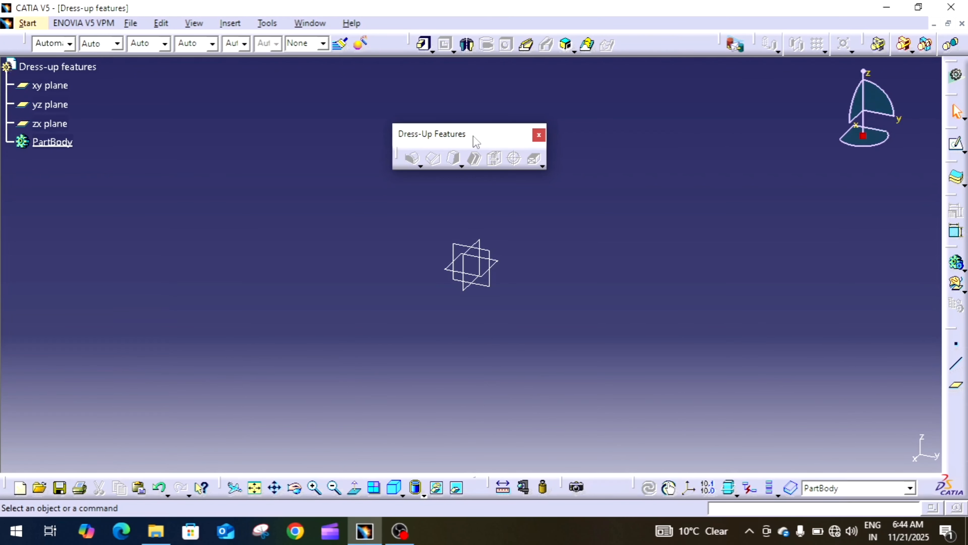
Dock the Dress-Up Features toolbar and sketch an origin-centred rectangle about 97 mm by 55 mm on the xy plane
{"action": "left_click_drag", "start_coordinate": [696, 29], "coordinate": [695, 29]}
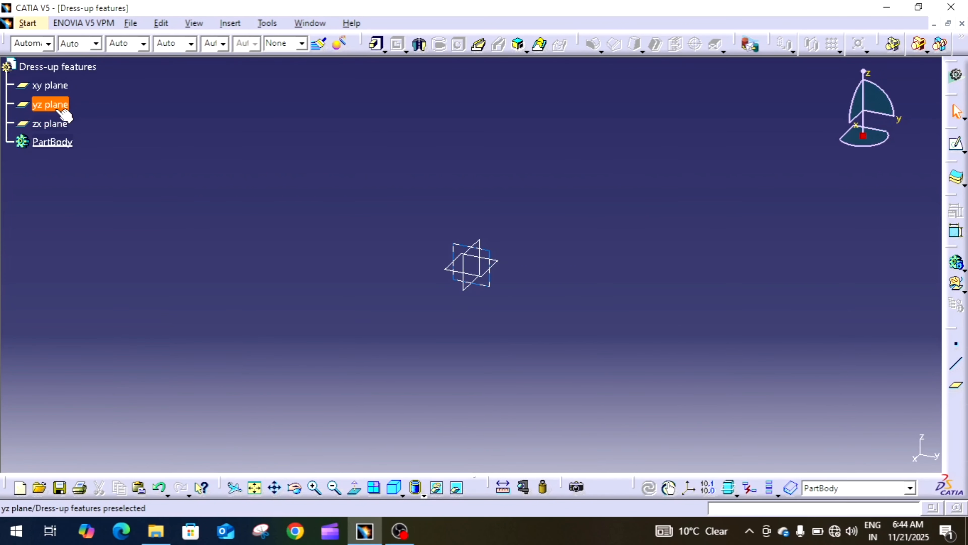
{"action": "left_click", "coordinate": [47, 84]}
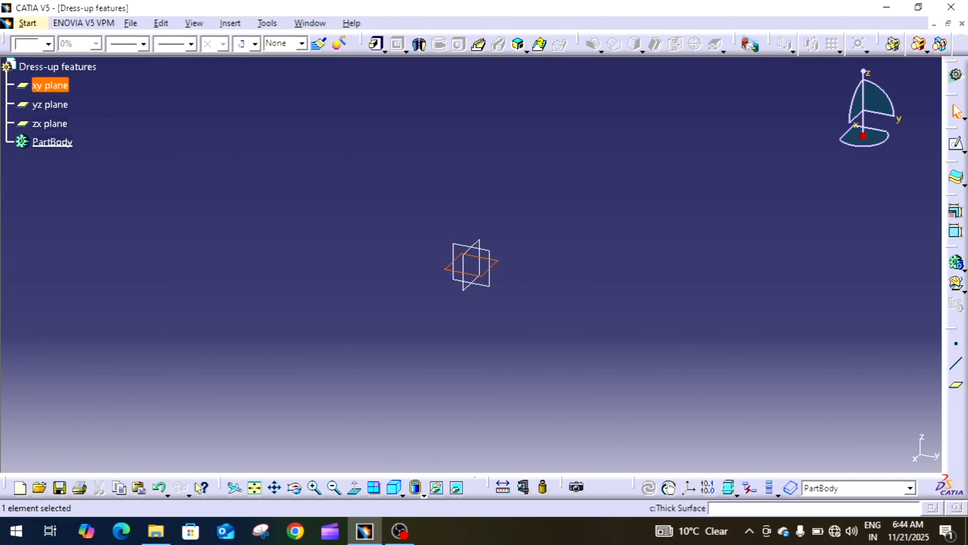
{"action": "left_click", "coordinate": [956, 146]}
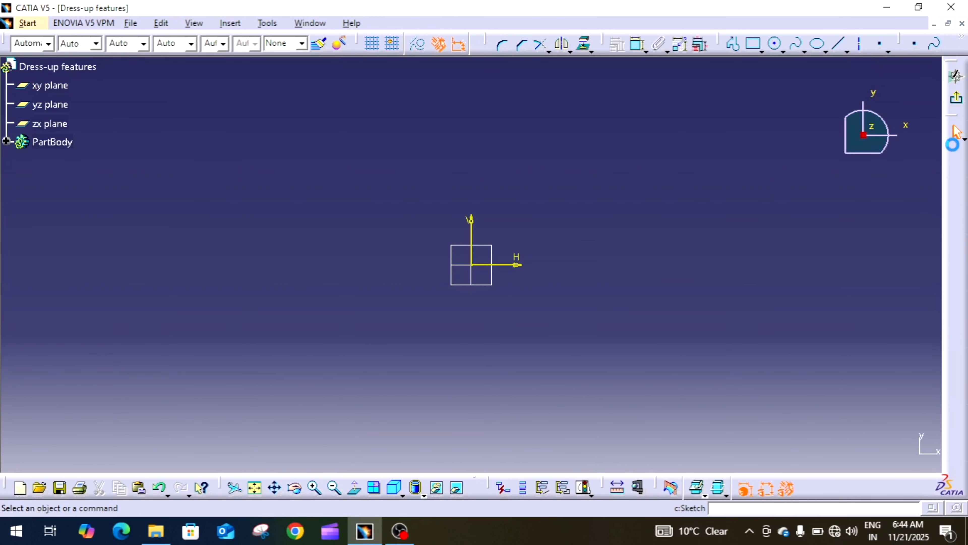
{"action": "left_click", "coordinate": [760, 52]}
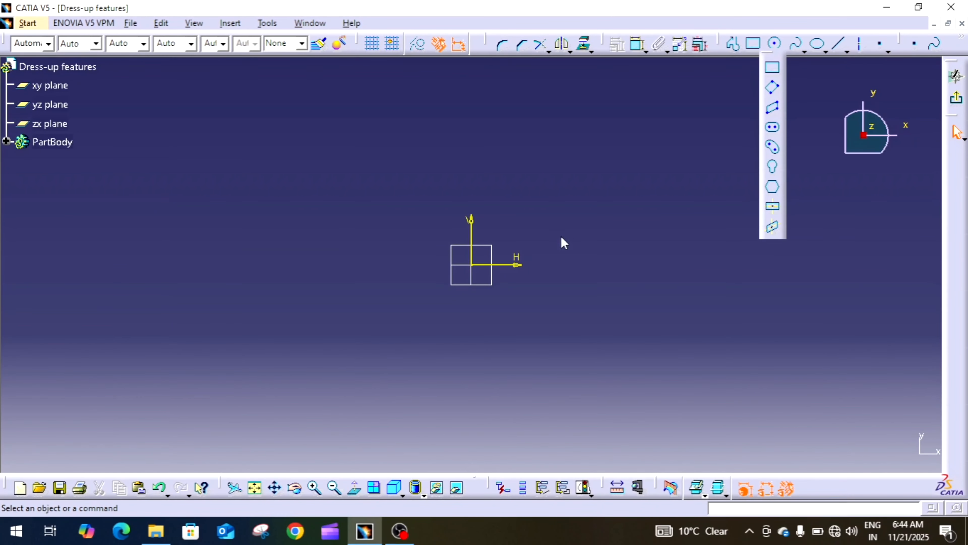
{"action": "left_click", "coordinate": [472, 265]}
{"action": "left_click", "coordinate": [555, 216]}
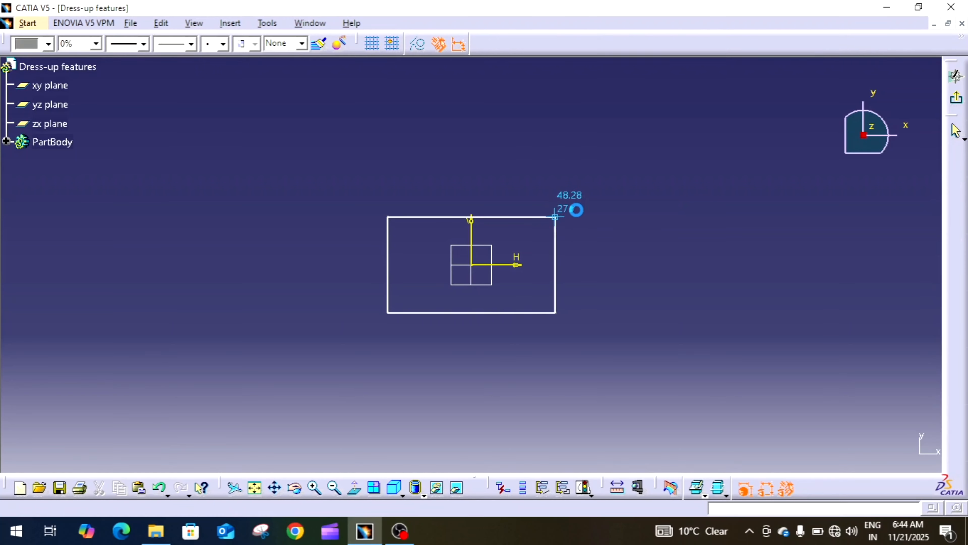
{"action": "left_click", "coordinate": [620, 197]}
Dimension the rectangle's width along the horizontal axis and set it to 100 mm
{"action": "left_click", "coordinate": [639, 45]}
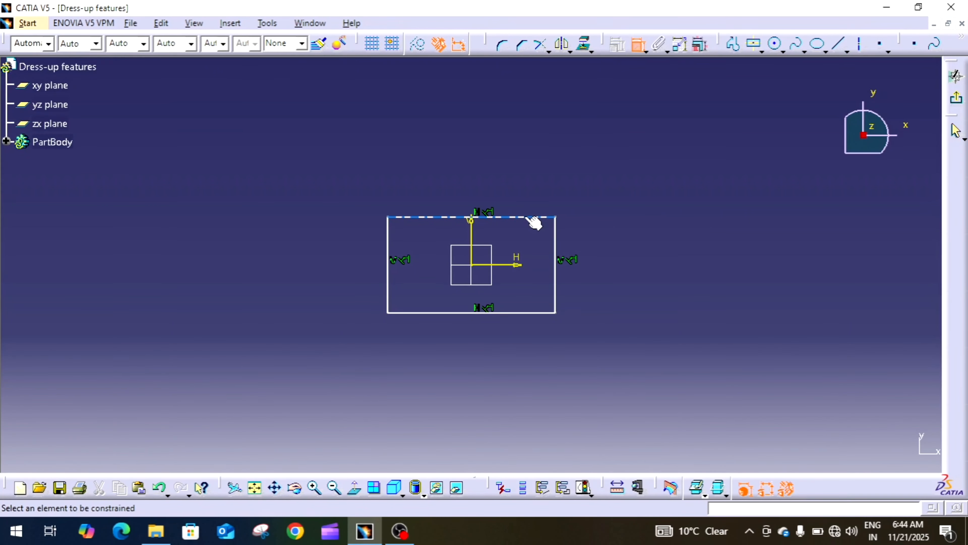
{"action": "left_click", "coordinate": [533, 220]}
{"action": "left_click", "coordinate": [512, 169]}
{"action": "double_click", "coordinate": [513, 172]}
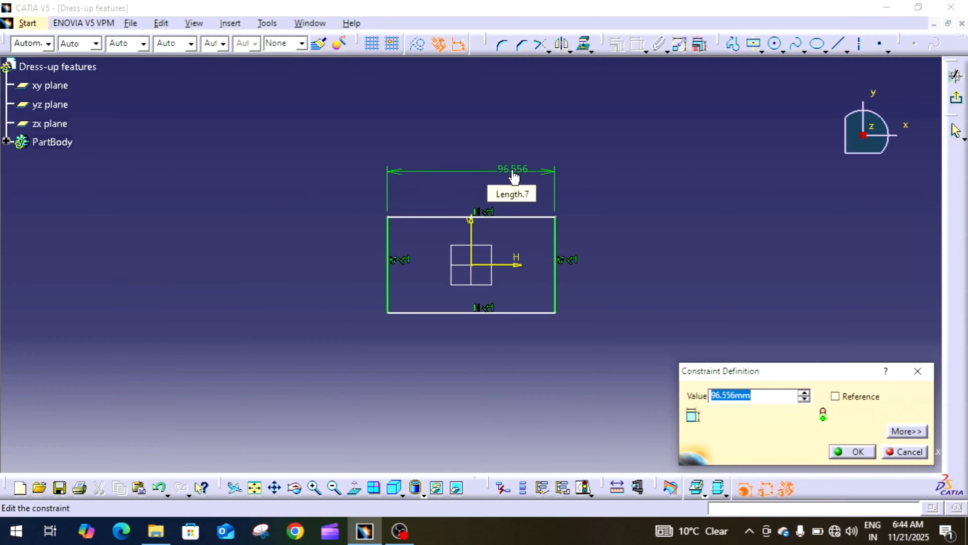
{"action": "type", "text": "100"}
{"action": "key", "text": "Return"}
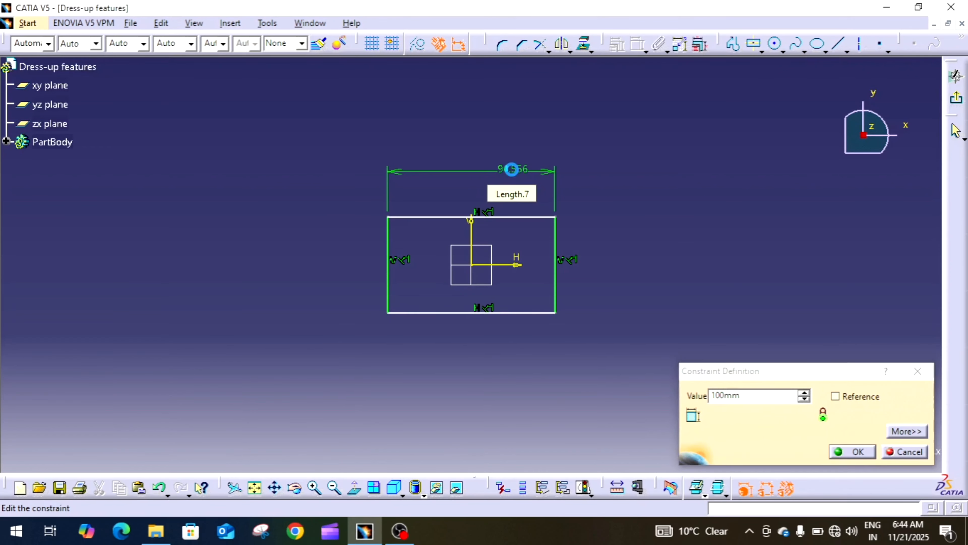
Dimension the rectangle's height along the vertical axis and set it to 50 mm
{"action": "left_click", "coordinate": [559, 260]}
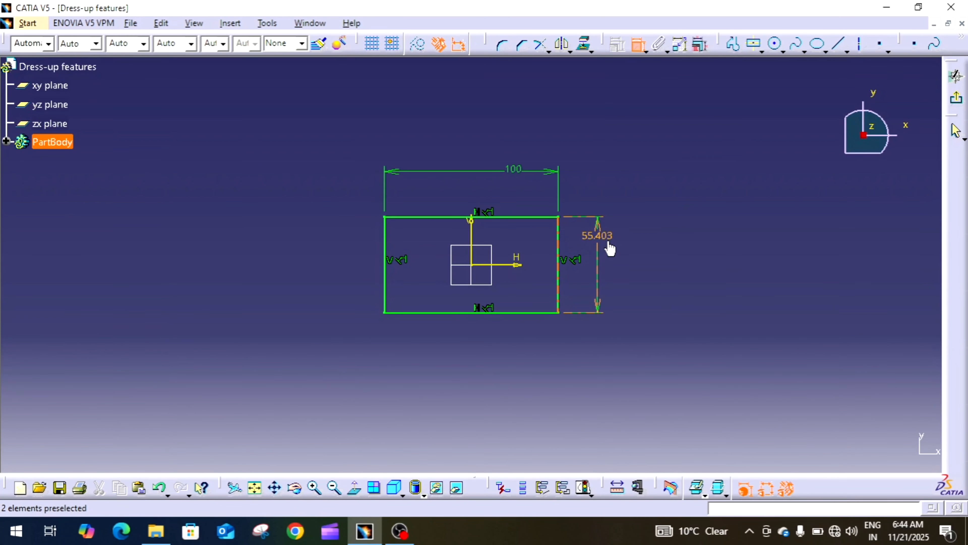
{"action": "left_click", "coordinate": [601, 239]}
{"action": "double_click", "coordinate": [599, 239]}
{"action": "type", "text": "50"}
{"action": "key", "text": "Return"}
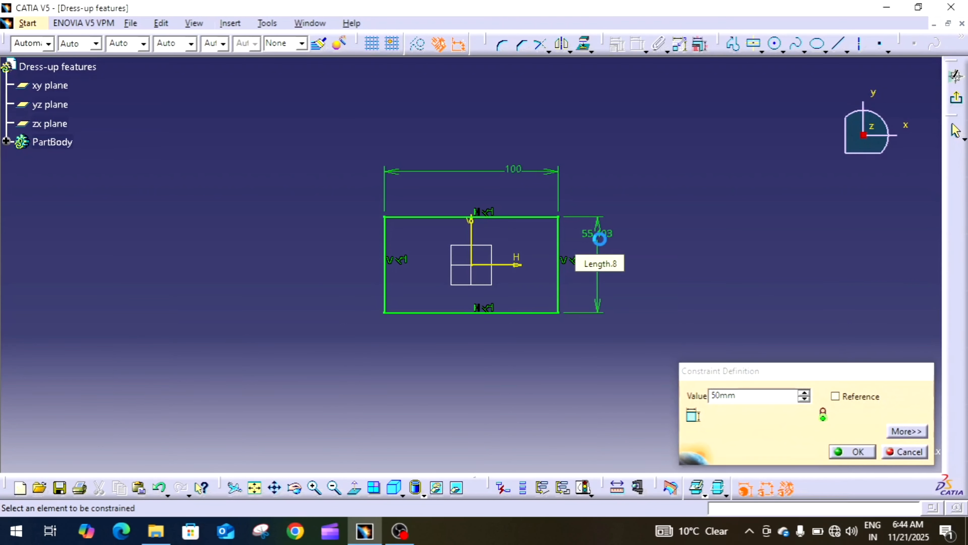
Exit the sketch and extrude the rectangle into a pad with a length of 20 mm
{"action": "left_click", "coordinate": [956, 98]}
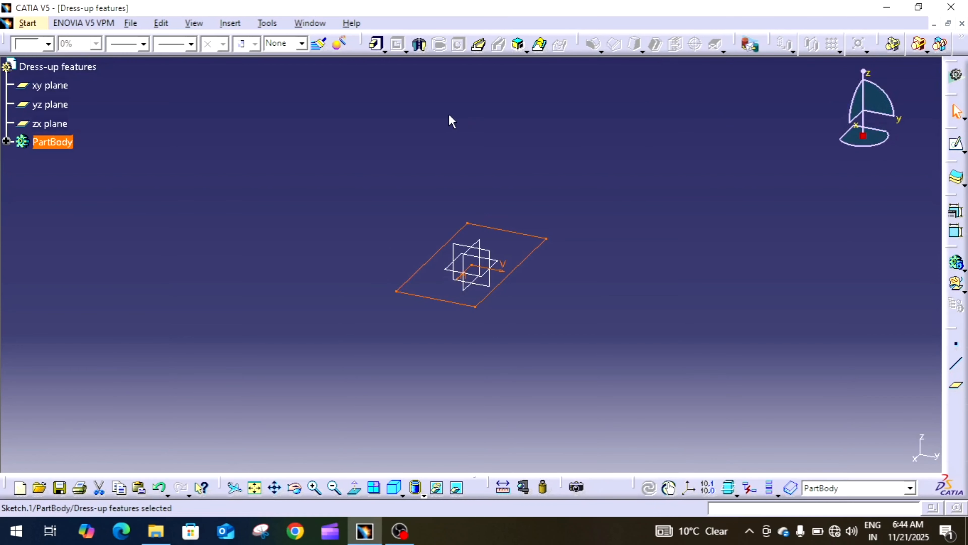
{"action": "left_click", "coordinate": [373, 48]}
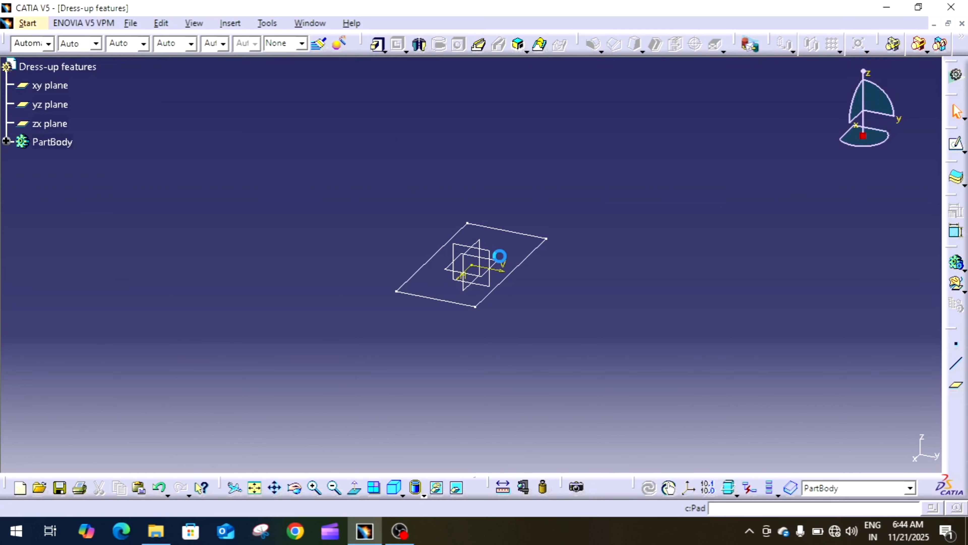
{"action": "left_click", "coordinate": [537, 251]}
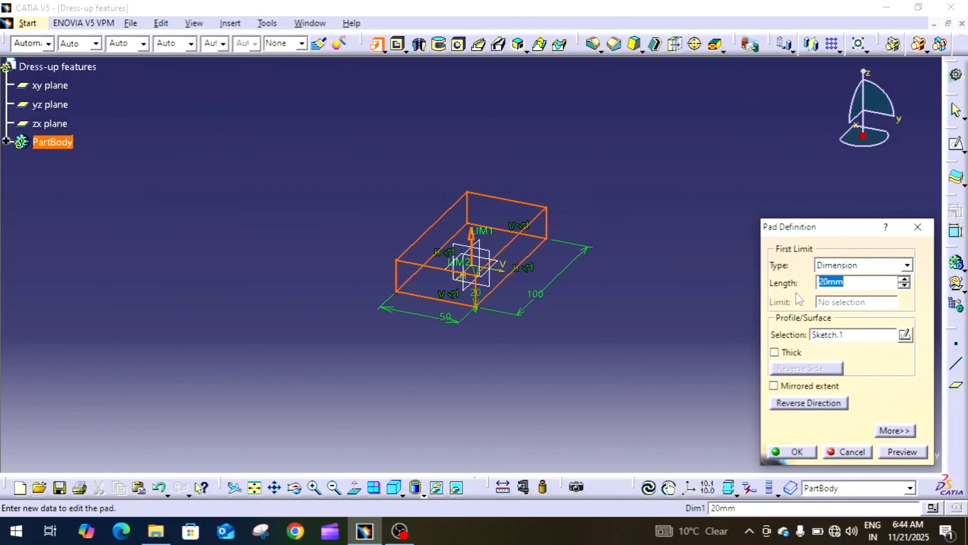
{"action": "left_click", "coordinate": [800, 452]}
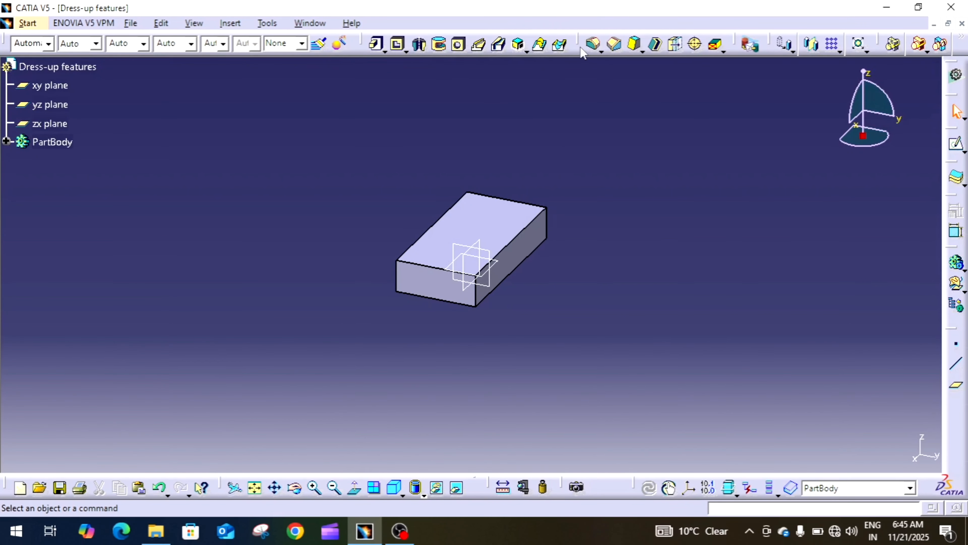
Apply a 5 mm edge fillet with Tangency propagation to the block's far long top edge
{"action": "left_click_drag", "start_coordinate": [580, 47], "coordinate": [631, 41]}
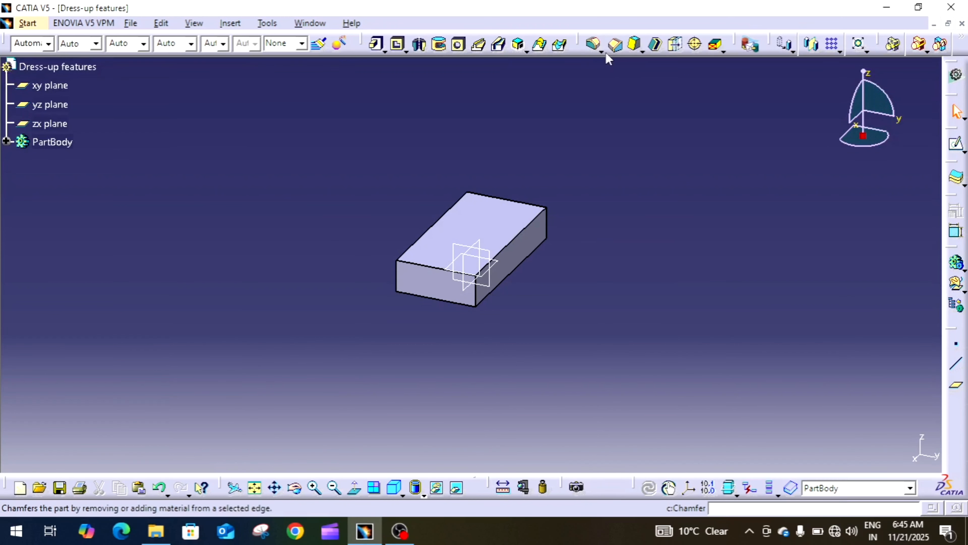
{"action": "left_click", "coordinate": [595, 45]}
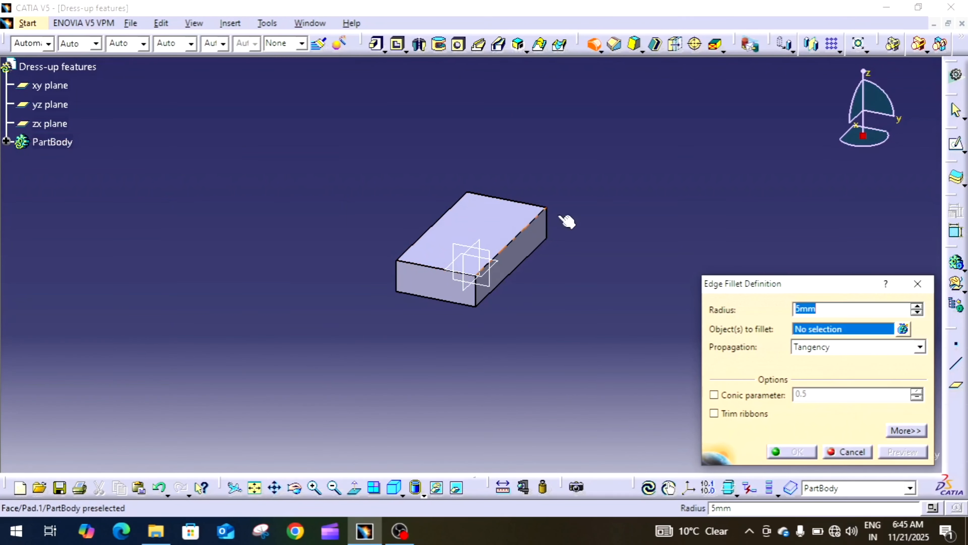
{"action": "left_click_drag", "start_coordinate": [752, 289], "coordinate": [754, 280]}
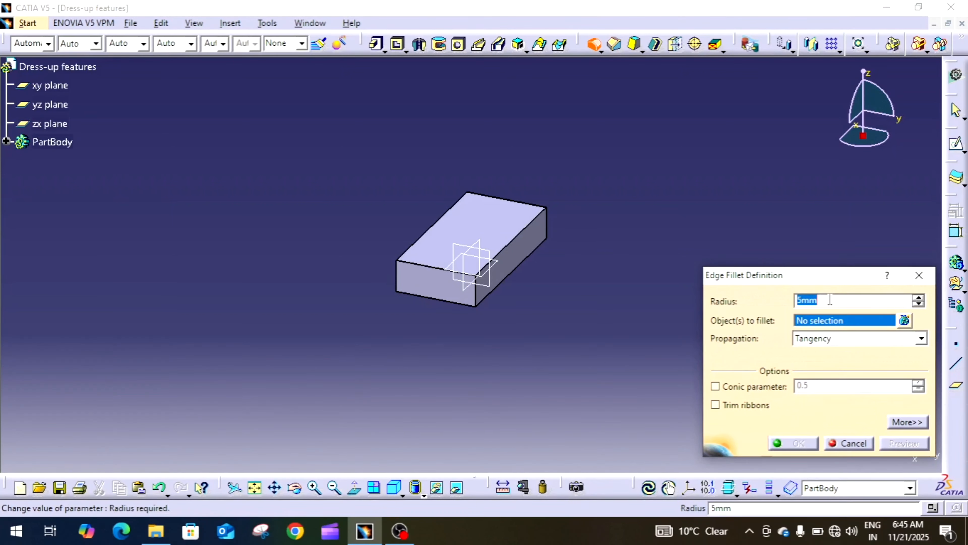
{"action": "left_click", "coordinate": [435, 227]}
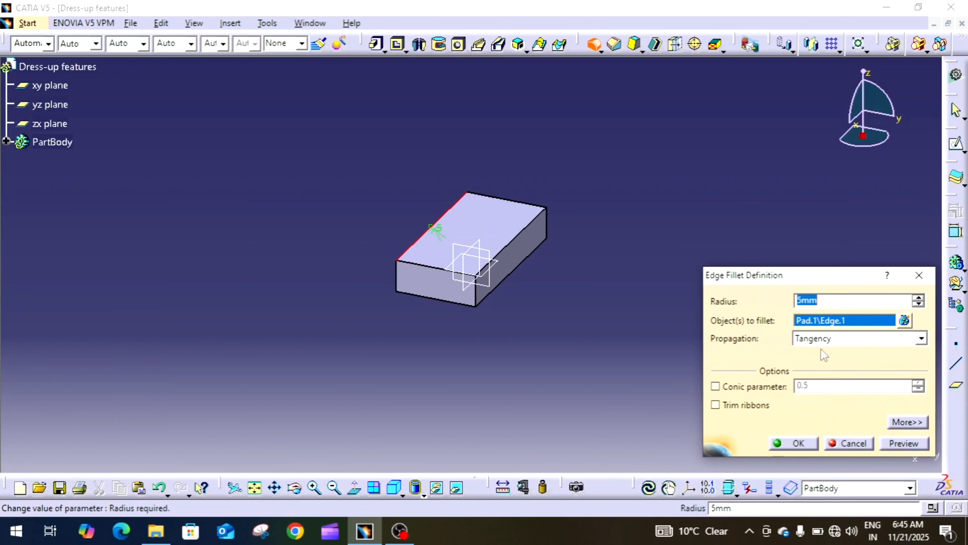
{"action": "left_click", "coordinate": [793, 443]}
Apply a second 5 mm edge fillet with Tangency propagation to the opposite long top edge
{"action": "middle_click_drag", "start_coordinate": [717, 347], "coordinate": [737, 301], "text": "ctrl"}
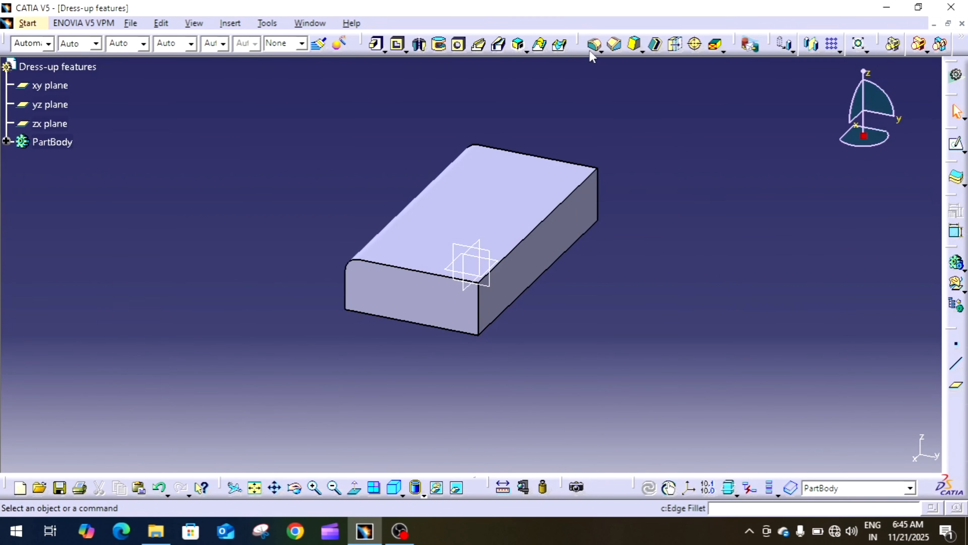
{"action": "left_click", "coordinate": [592, 45]}
{"action": "left_click", "coordinate": [587, 187]}
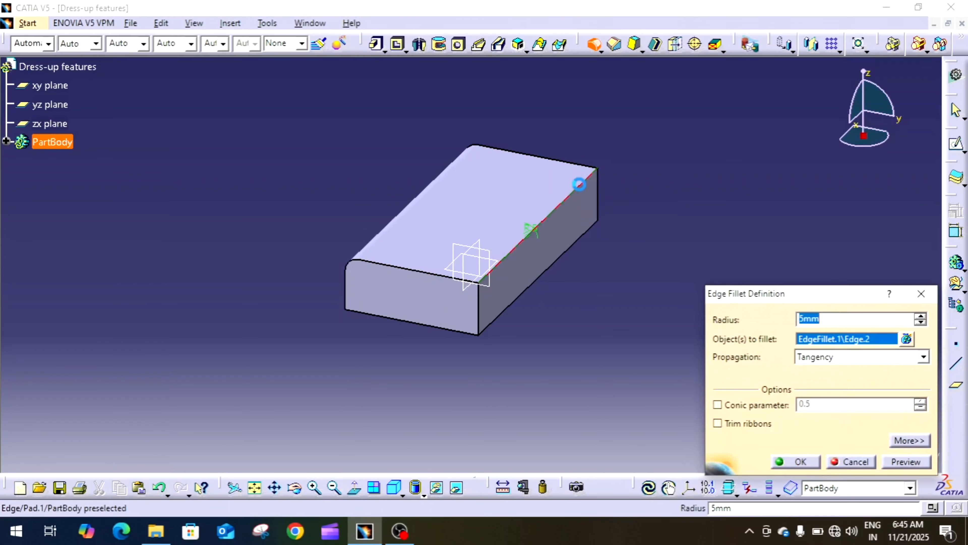
{"action": "left_click", "coordinate": [797, 460]}
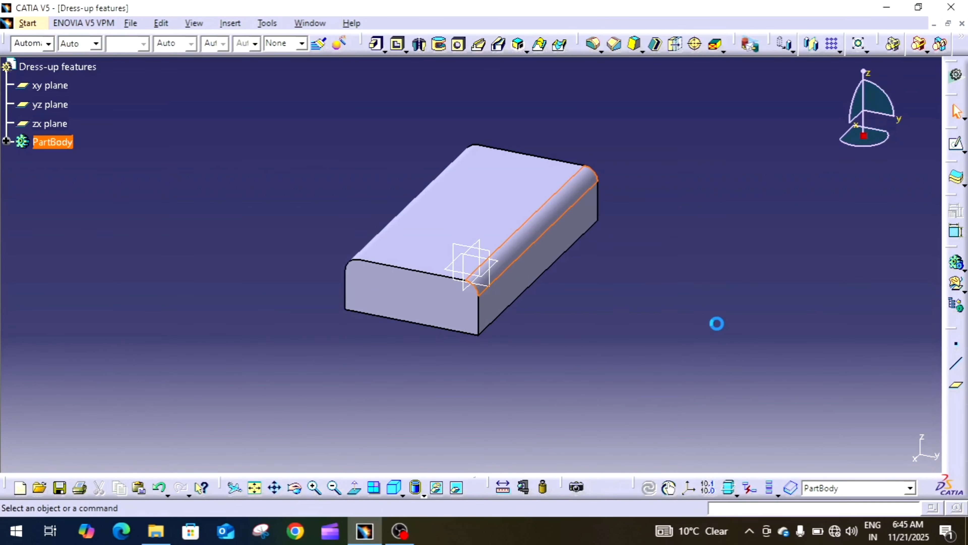
Switch the display mode to shading with edges, including the smooth edges of the fillets
{"action": "mouse_move", "coordinate": [716, 322]}
{"action": "middle_mouse_down", "text": "ctrl"}
{"action": "mouse_move", "coordinate": [718, 330]}
{"action": "mouse_move", "coordinate": [748, 272]}
{"action": "mouse_move", "coordinate": [747, 305]}
{"action": "middle_mouse_up", "text": "ctrl"}
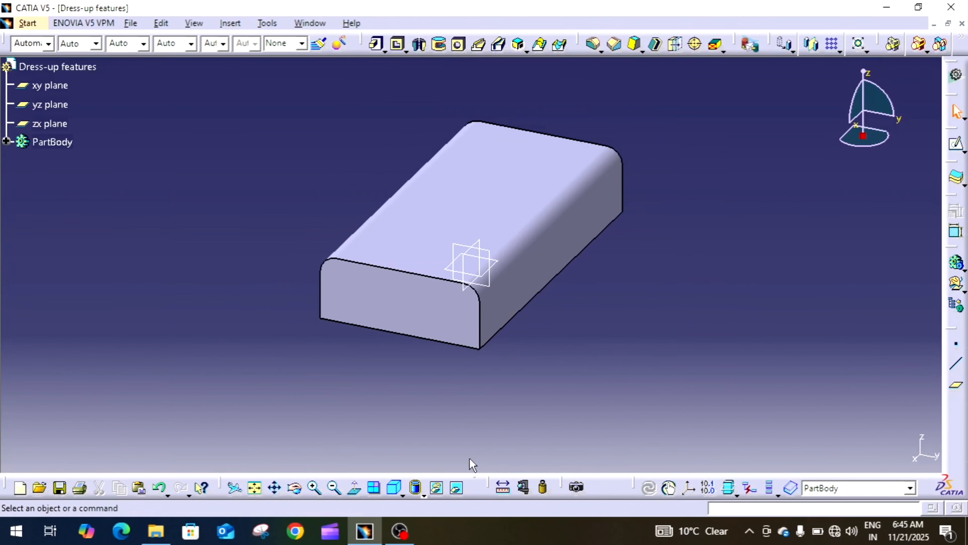
{"action": "left_click", "coordinate": [424, 495]}
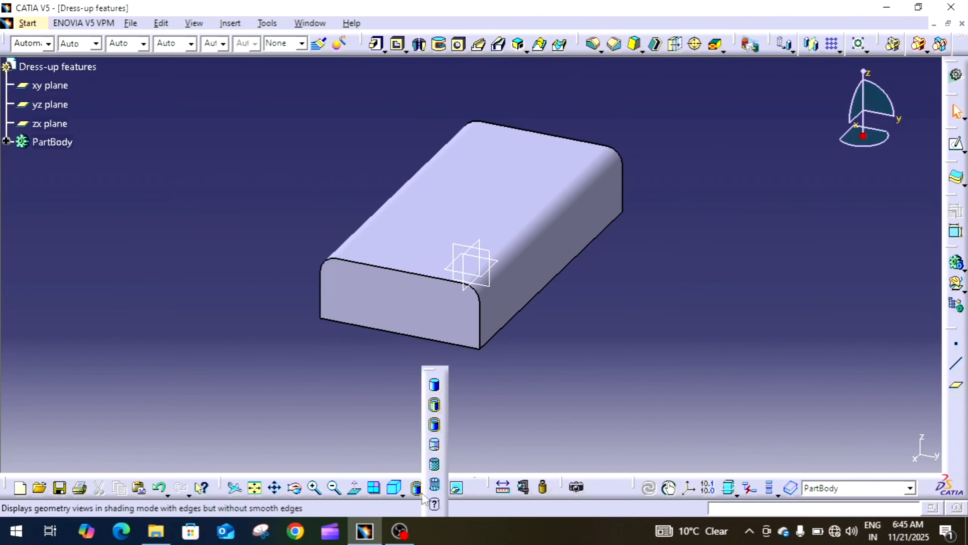
{"action": "left_click", "coordinate": [434, 403]}
{"action": "middle_click_drag", "start_coordinate": [560, 368], "coordinate": [560, 363], "text": "ctrl"}
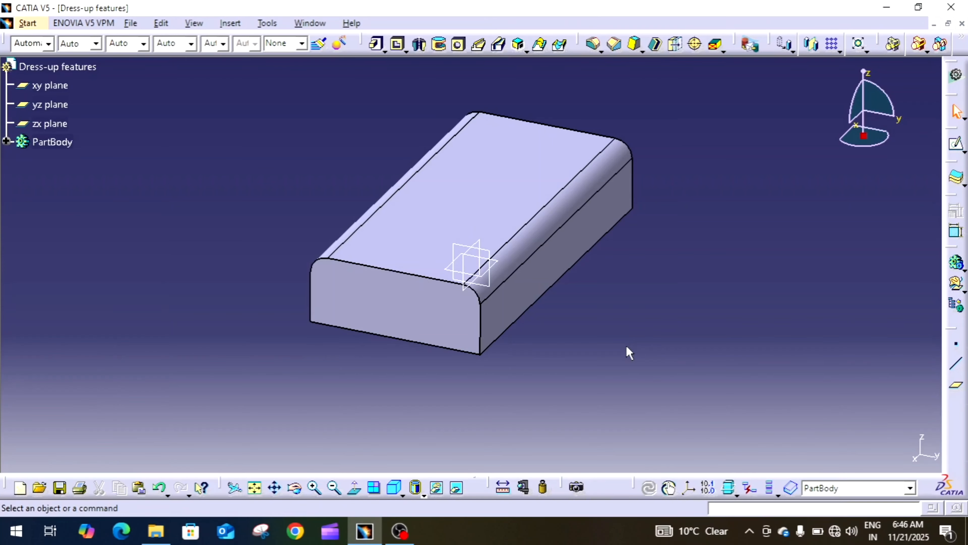
Edit the first edge fillet to include both short top edges, keeping Tangency propagation, then preview and apply it
{"action": "left_click", "coordinate": [7, 141]}
{"action": "double_click", "coordinate": [70, 198]}
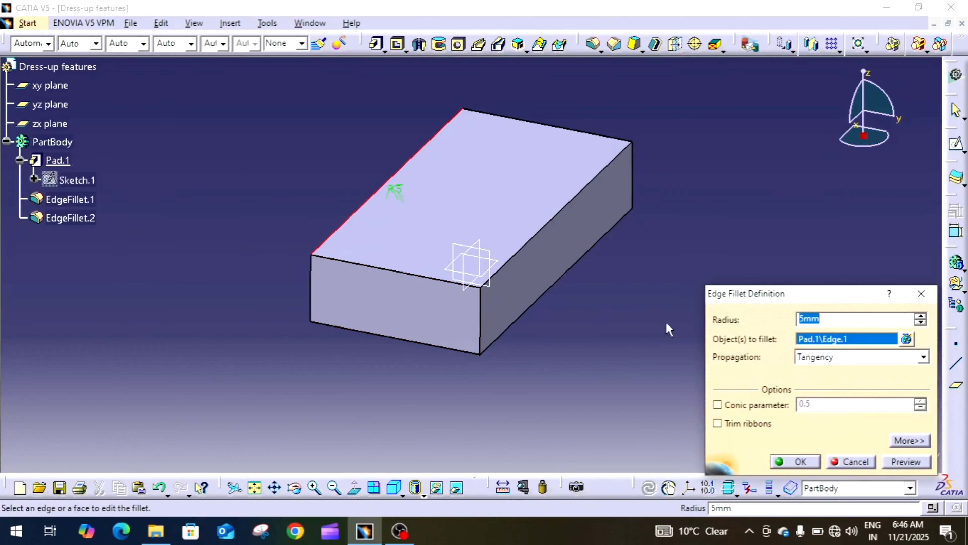
{"action": "left_click", "coordinate": [869, 343]}
{"action": "left_click", "coordinate": [907, 338]}
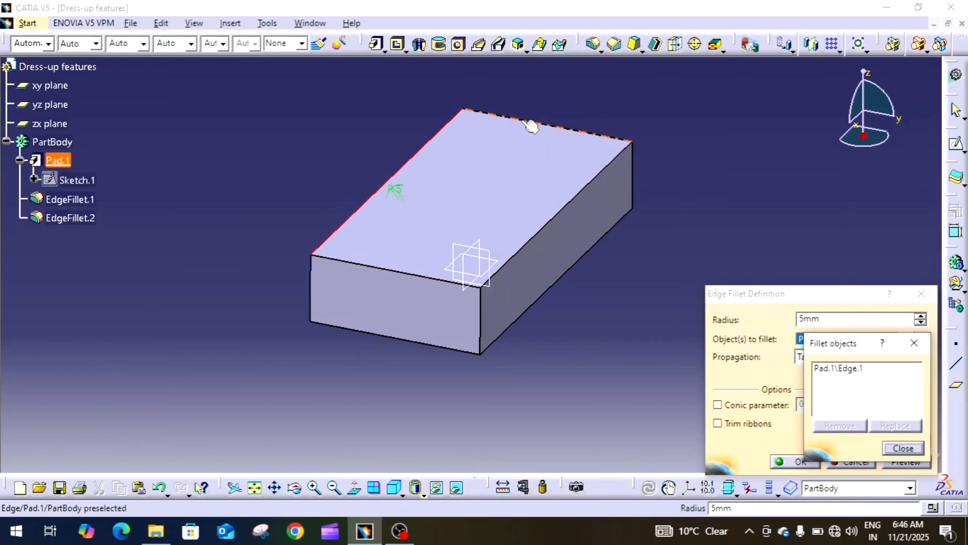
{"action": "left_click", "coordinate": [532, 123]}
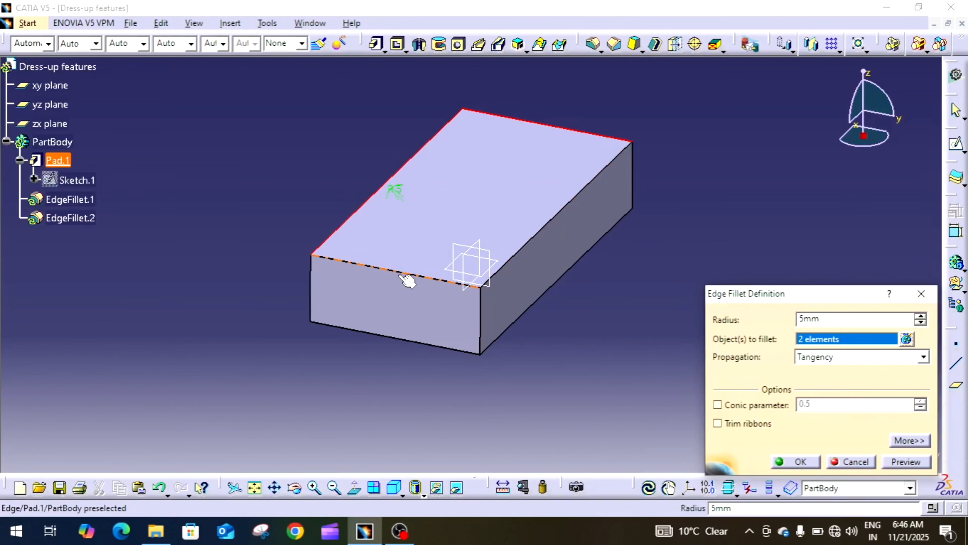
{"action": "left_click", "coordinate": [415, 275]}
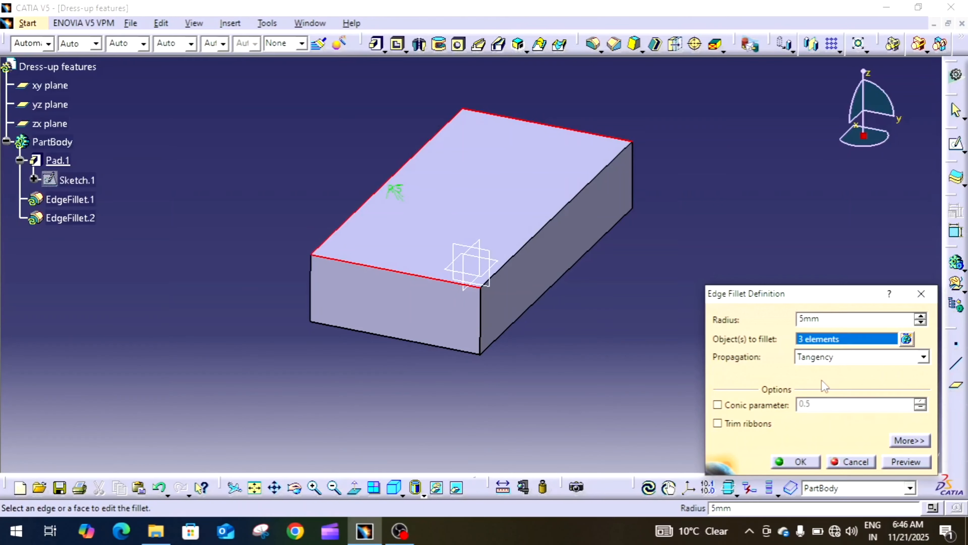
{"action": "left_click", "coordinate": [851, 358]}
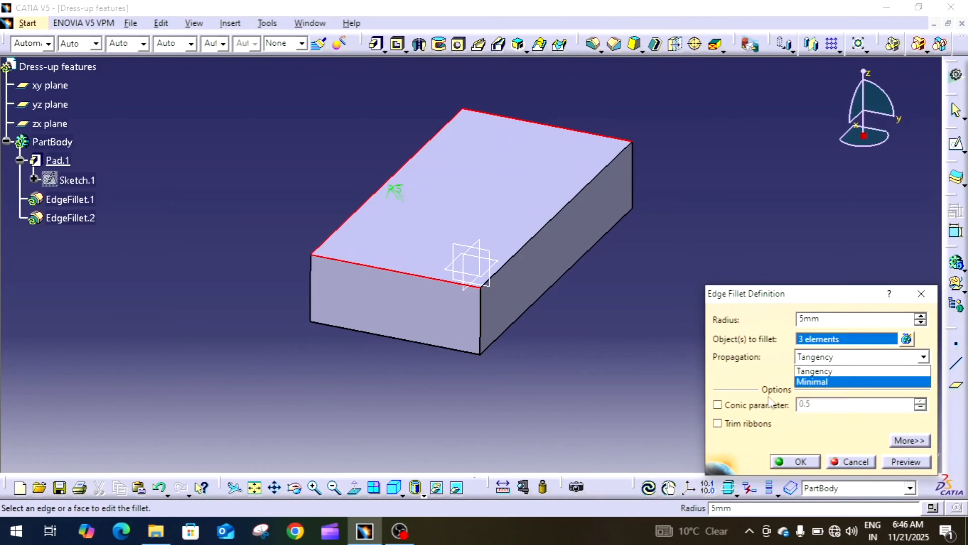
{"action": "left_click", "coordinate": [757, 372]}
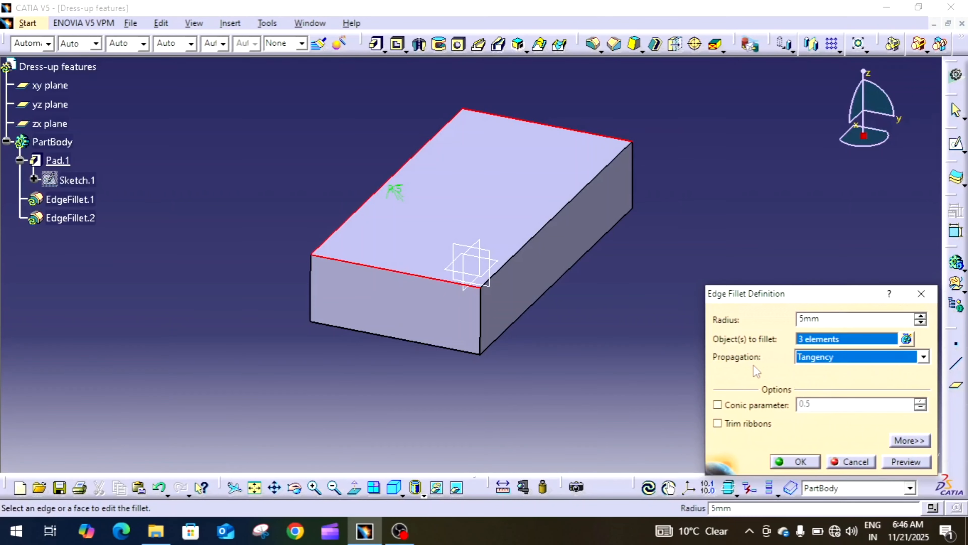
{"action": "left_click", "coordinate": [911, 463]}
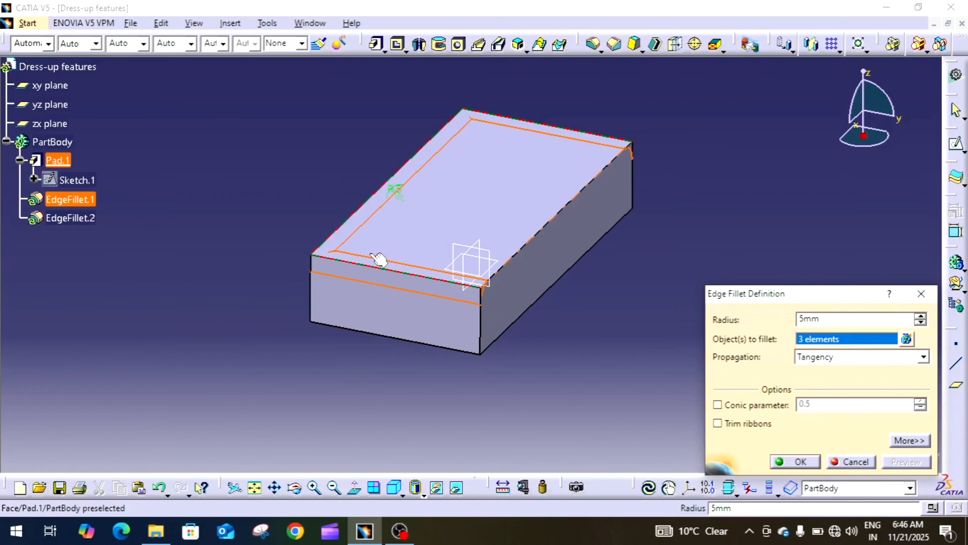
{"action": "left_click", "coordinate": [795, 462]}
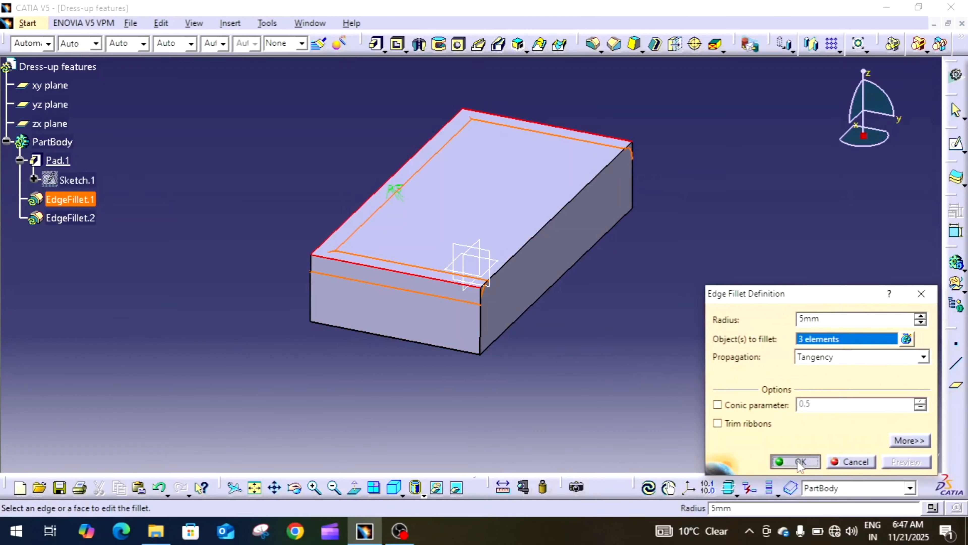
{"action": "middle_click_drag", "start_coordinate": [716, 343], "coordinate": [717, 363]}
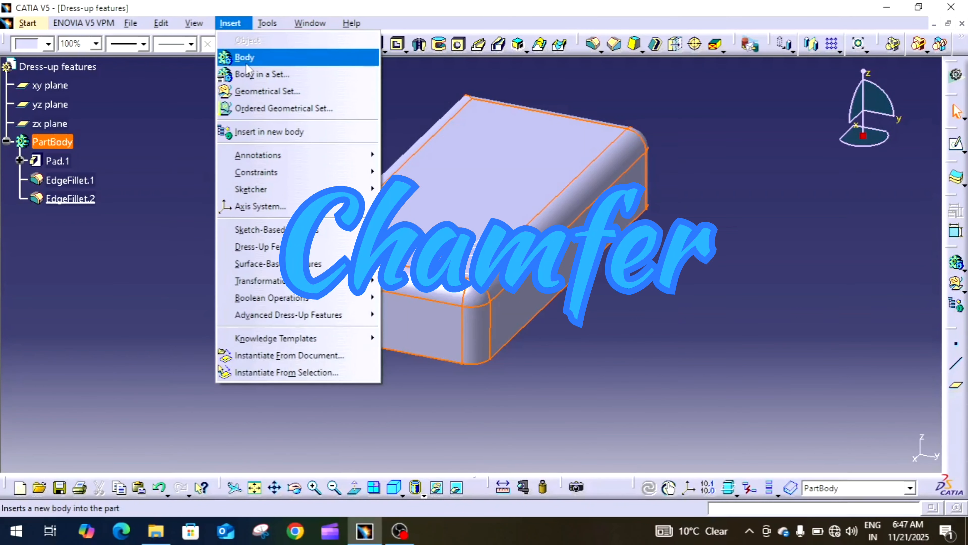
Insert a new body into the part and rename the original PartBody as Fillet
{"action": "left_click", "coordinate": [251, 63]}
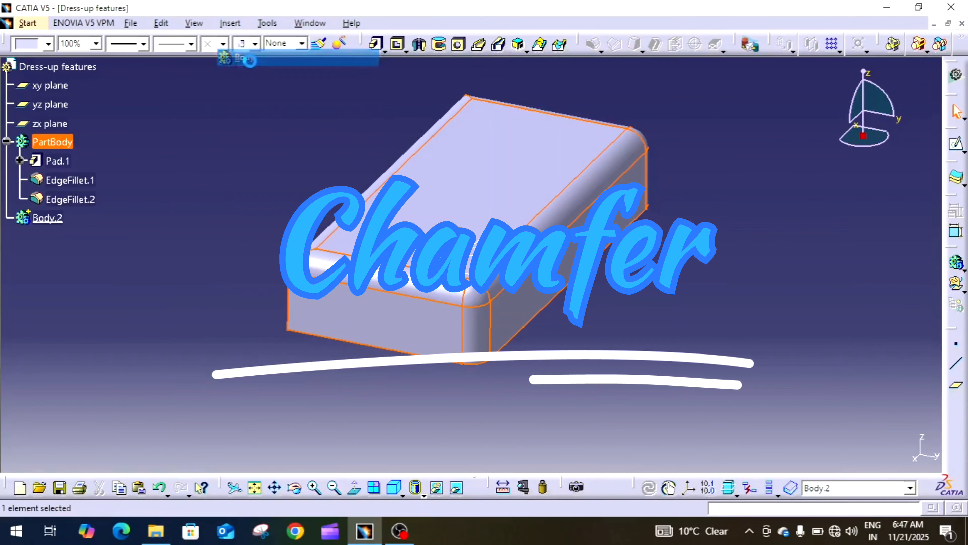
{"action": "right_click", "coordinate": [62, 145]}
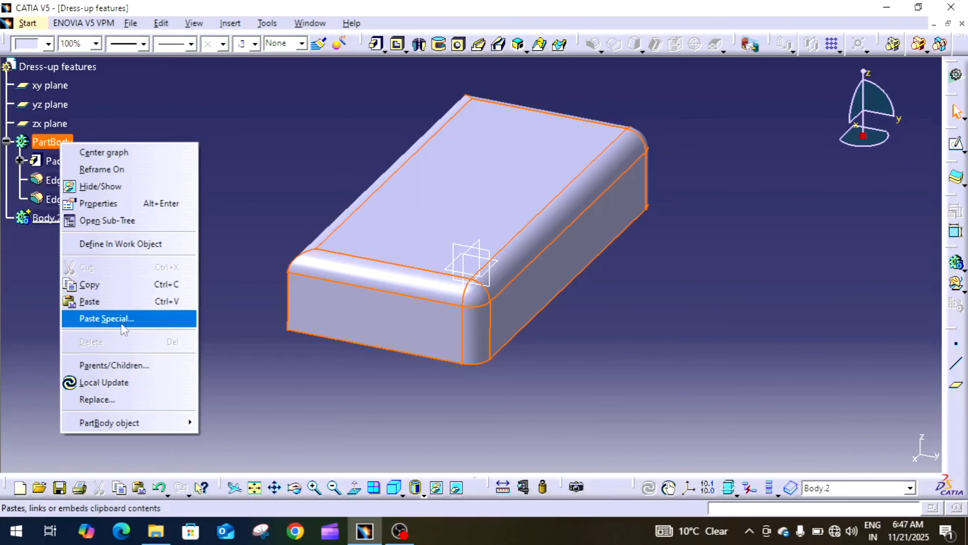
{"action": "left_click", "coordinate": [120, 204]}
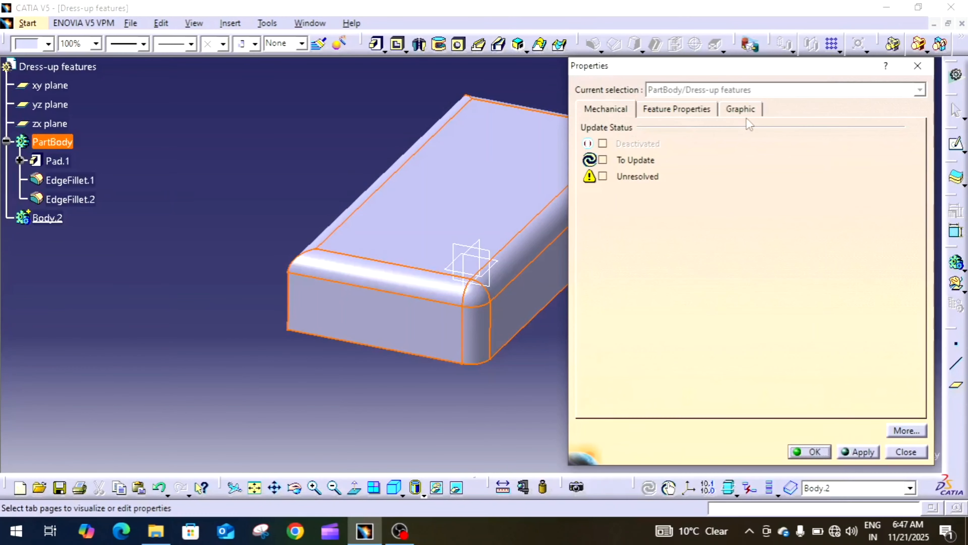
{"action": "left_click", "coordinate": [741, 109]}
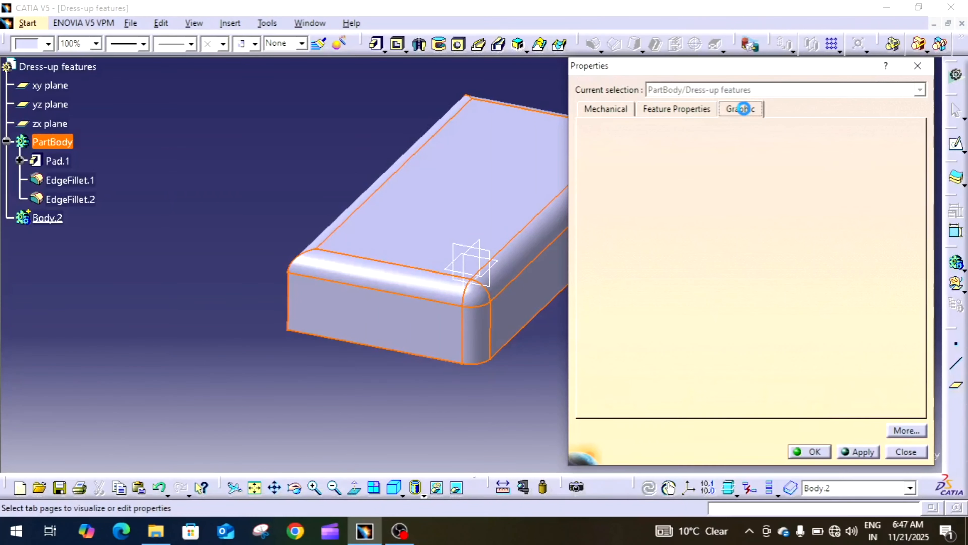
{"action": "left_click", "coordinate": [608, 108]}
{"action": "left_click", "coordinate": [677, 109]}
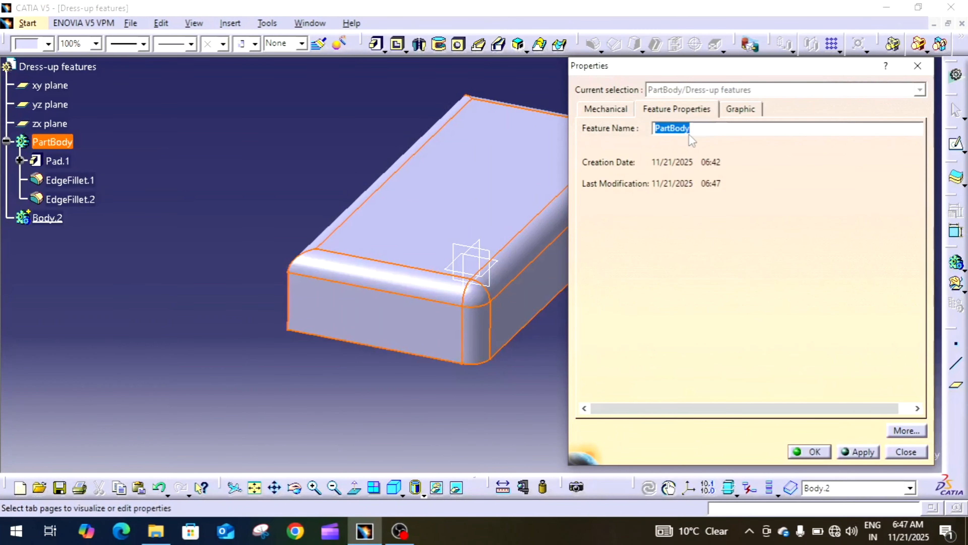
{"action": "type", "text": "Filet"}
{"action": "key", "text": "Left"}
{"action": "type", "text": "l"}
{"action": "left_click", "coordinate": [813, 453]}
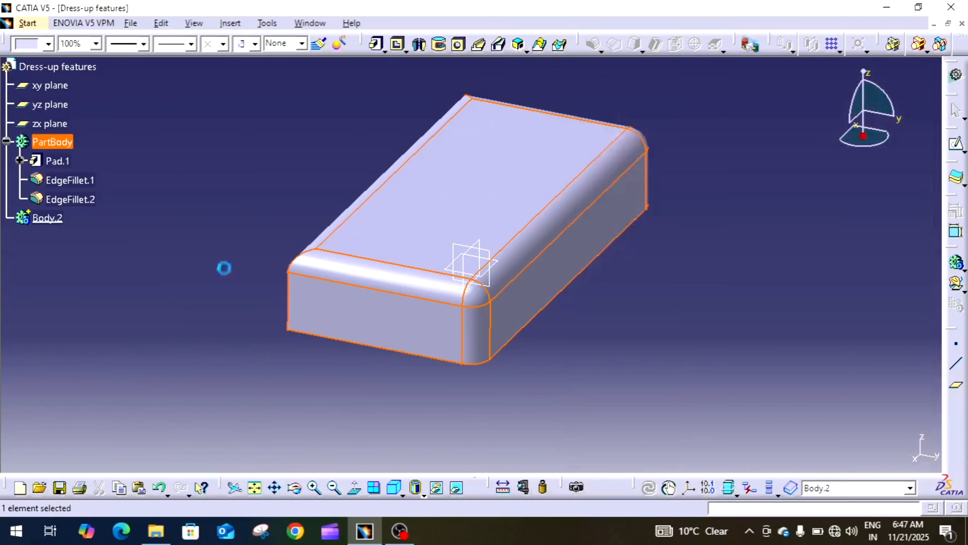
Rename the newly inserted Body.2 as Chamfer
{"action": "right_click", "coordinate": [48, 217]}
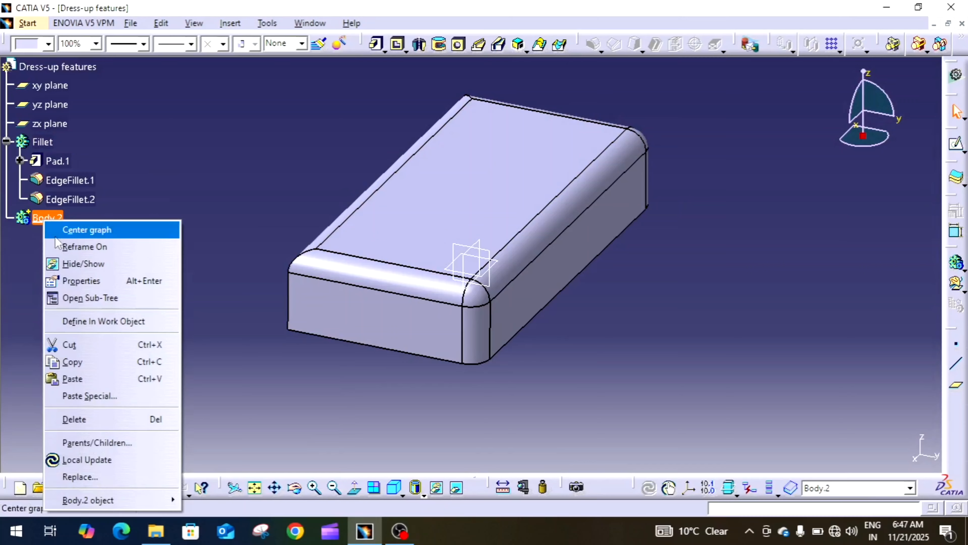
{"action": "left_click", "coordinate": [85, 281]}
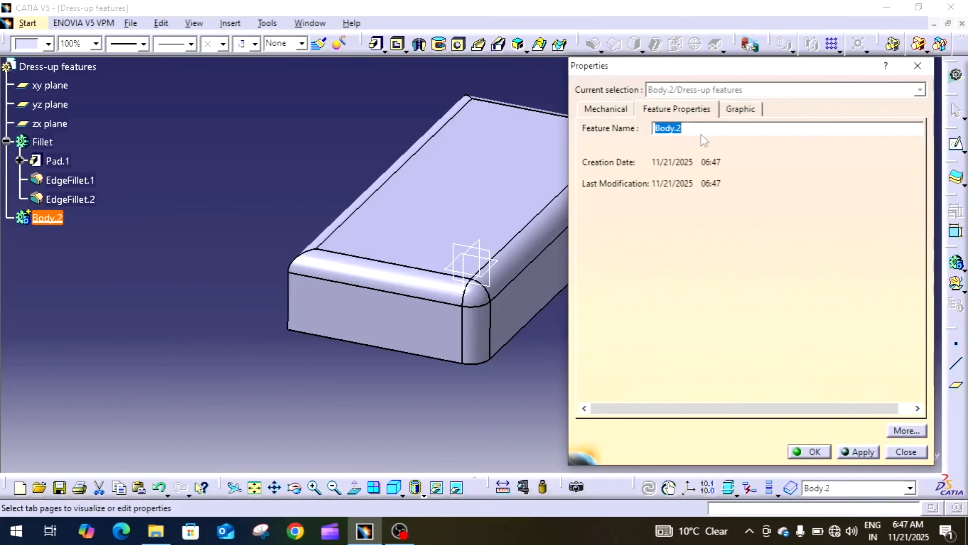
{"action": "type", "text": "Chamfer"}
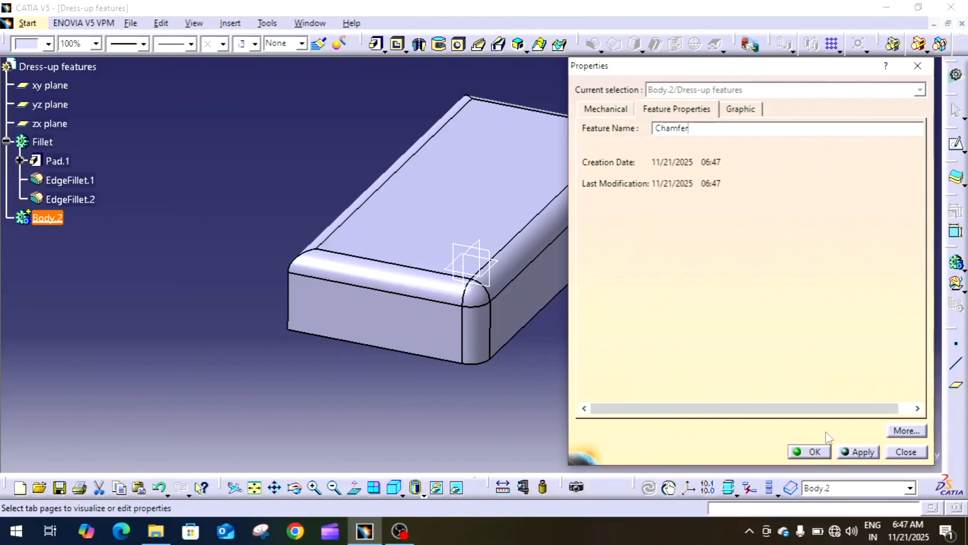
{"action": "left_click", "coordinate": [812, 452]}
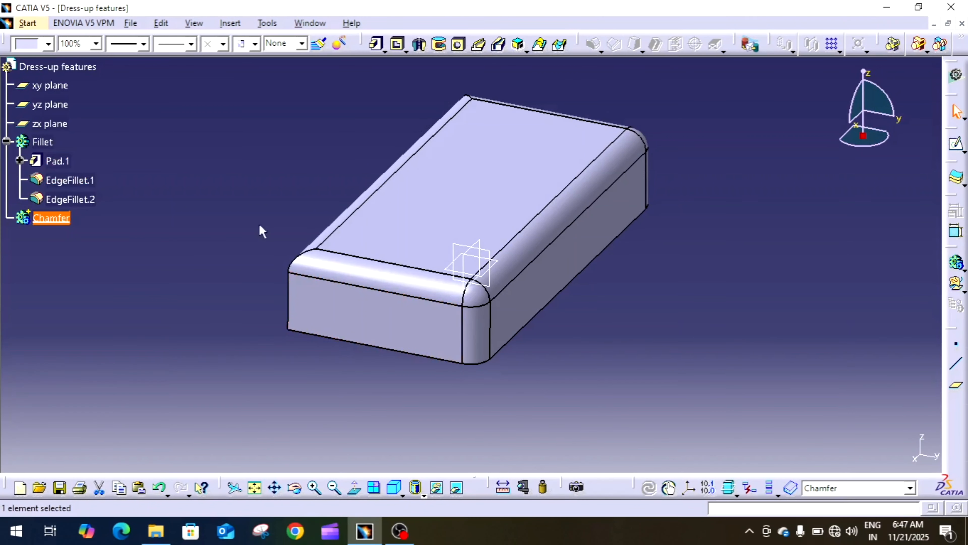
Hide the Fillet body and define the Chamfer body as the in-work object
{"action": "right_click", "coordinate": [45, 142]}
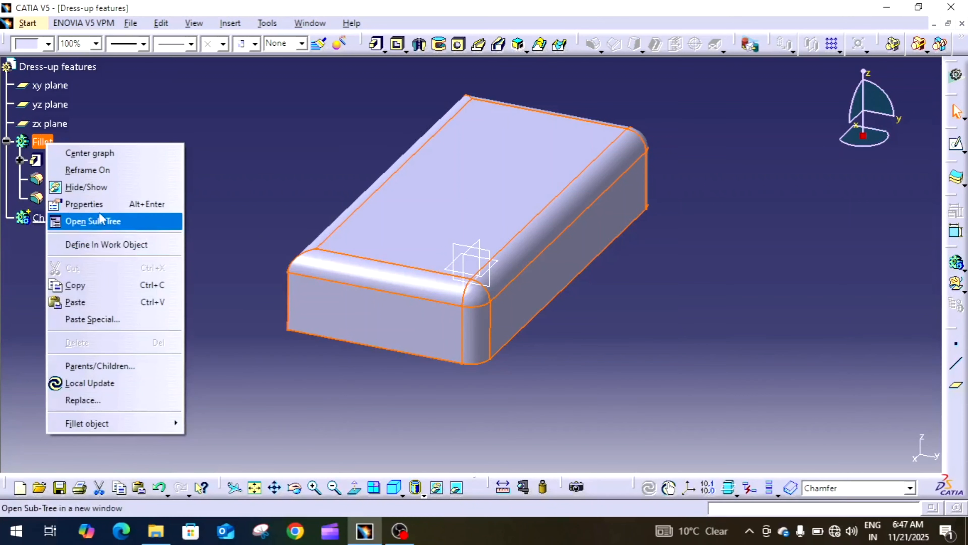
{"action": "left_click", "coordinate": [113, 193]}
{"action": "right_click", "coordinate": [47, 218]}
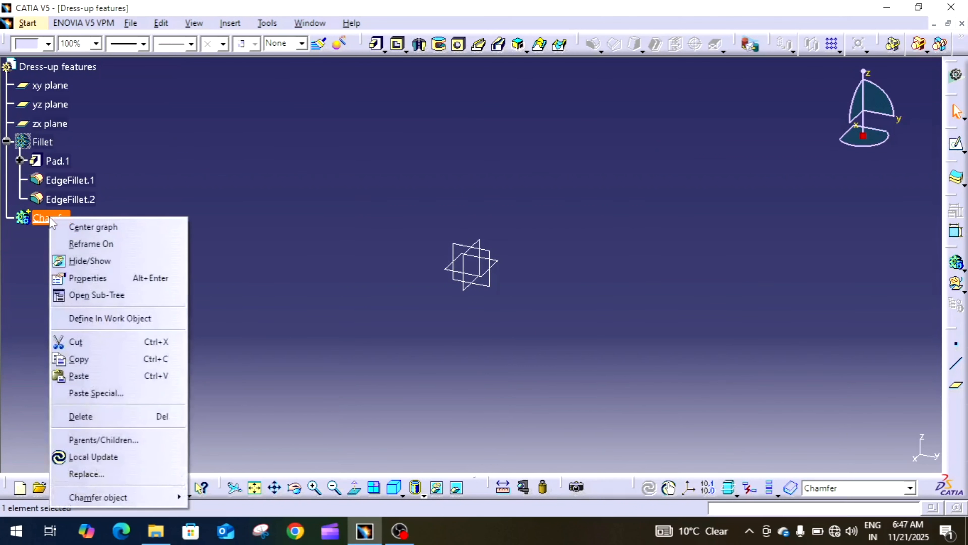
{"action": "left_click", "coordinate": [196, 216]}
{"action": "right_click", "coordinate": [57, 216]}
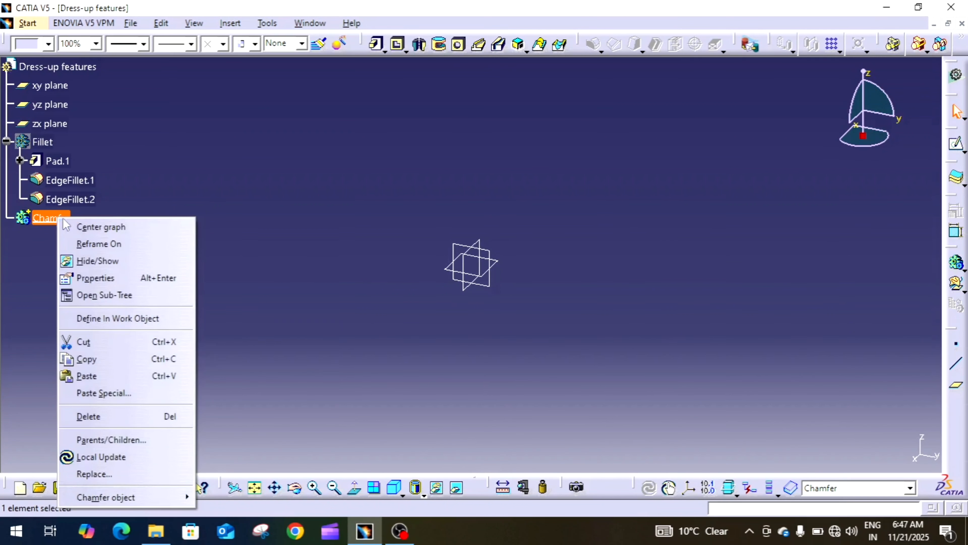
{"action": "left_click", "coordinate": [154, 318]}
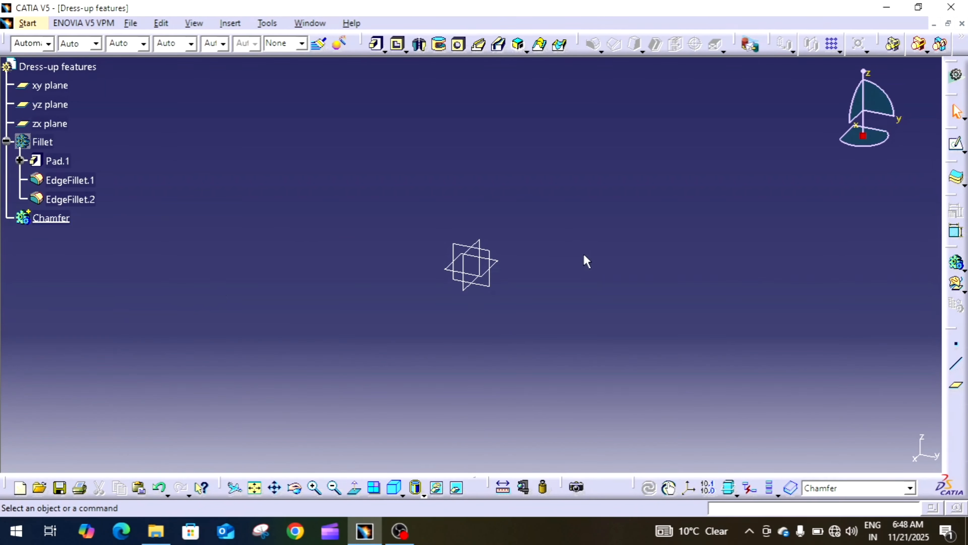
Sketch a centered rectangle about 34 x 27 mm on the xy plane, centered on the origin
{"action": "left_click", "coordinate": [496, 263]}
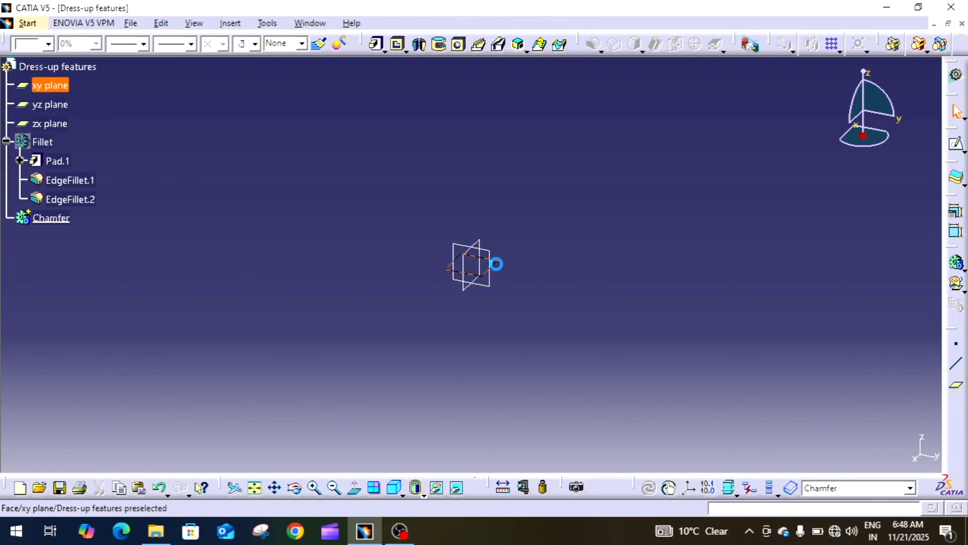
{"action": "left_click", "coordinate": [956, 144]}
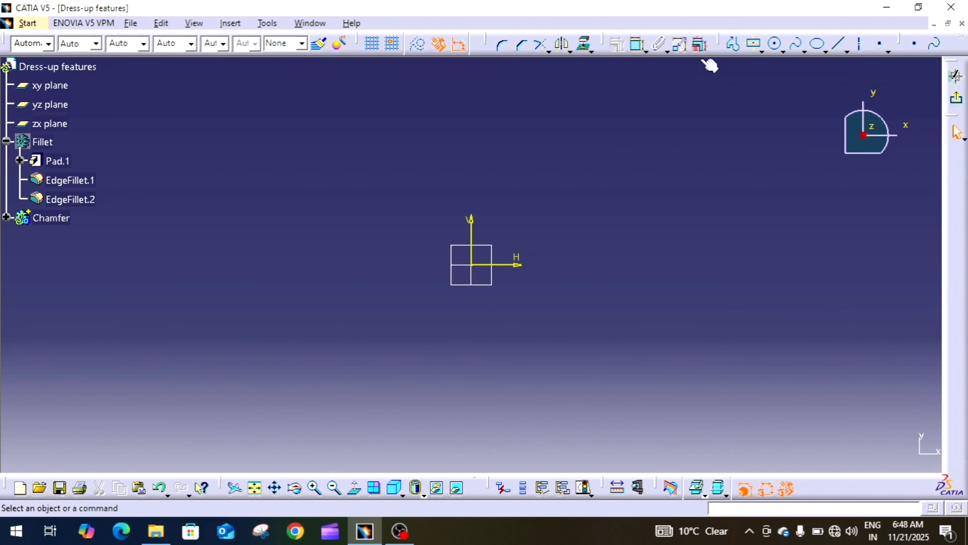
{"action": "left_click", "coordinate": [756, 45]}
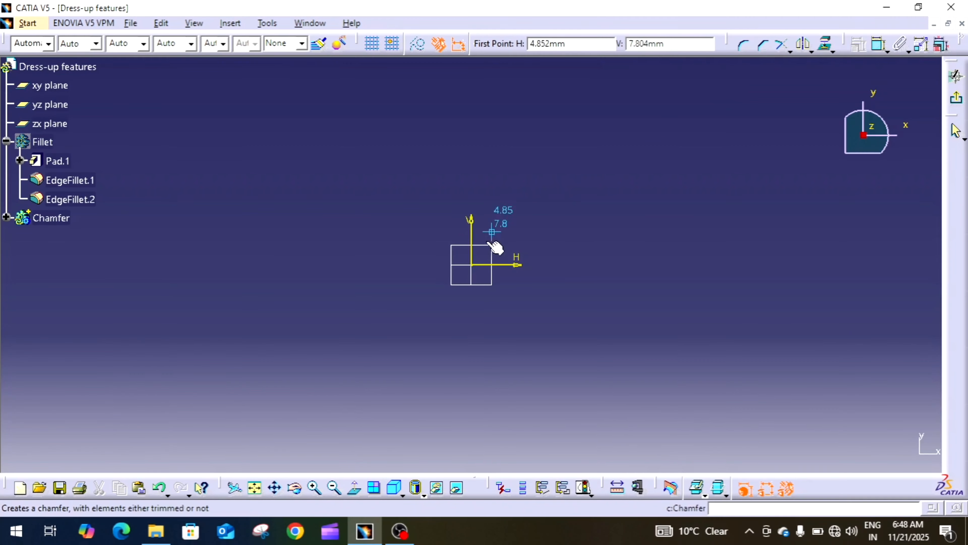
{"action": "left_click", "coordinate": [471, 264]}
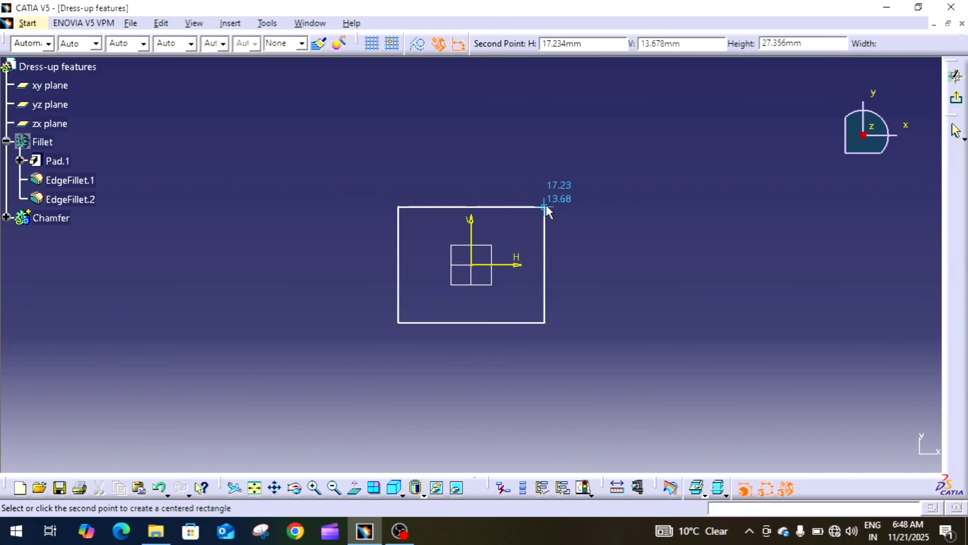
{"action": "left_click", "coordinate": [545, 207]}
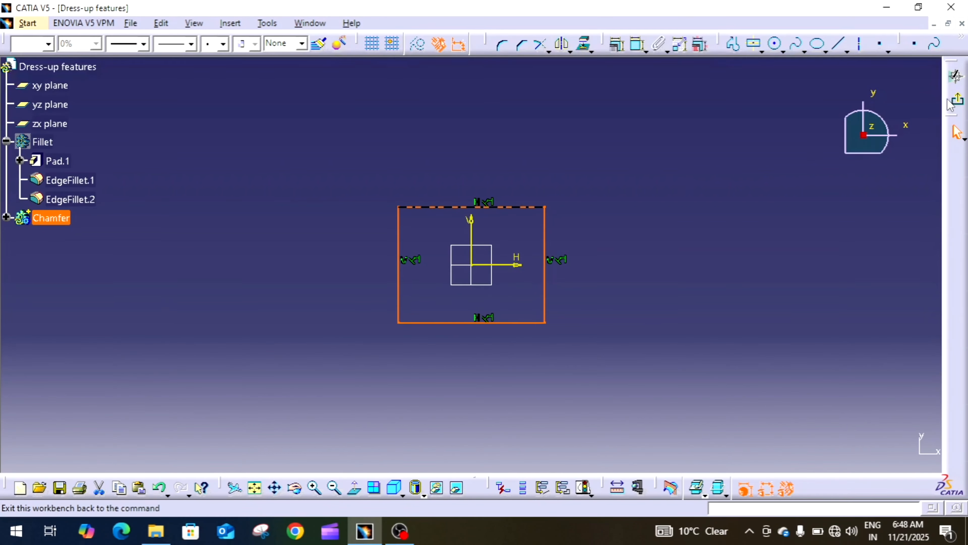
Dimension the rectangle's horizontal length and set it to 100 mm
{"action": "left_click", "coordinate": [639, 50]}
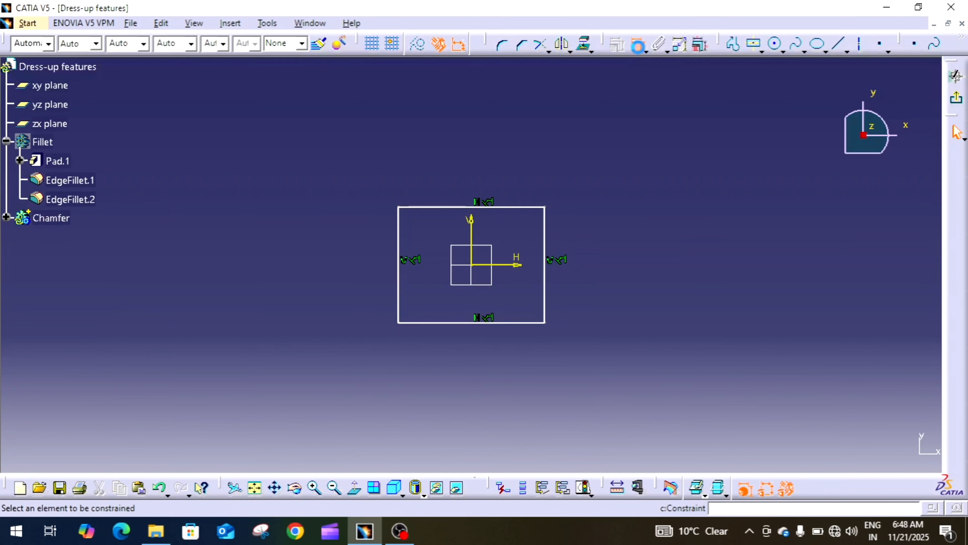
{"action": "left_click", "coordinate": [525, 211]}
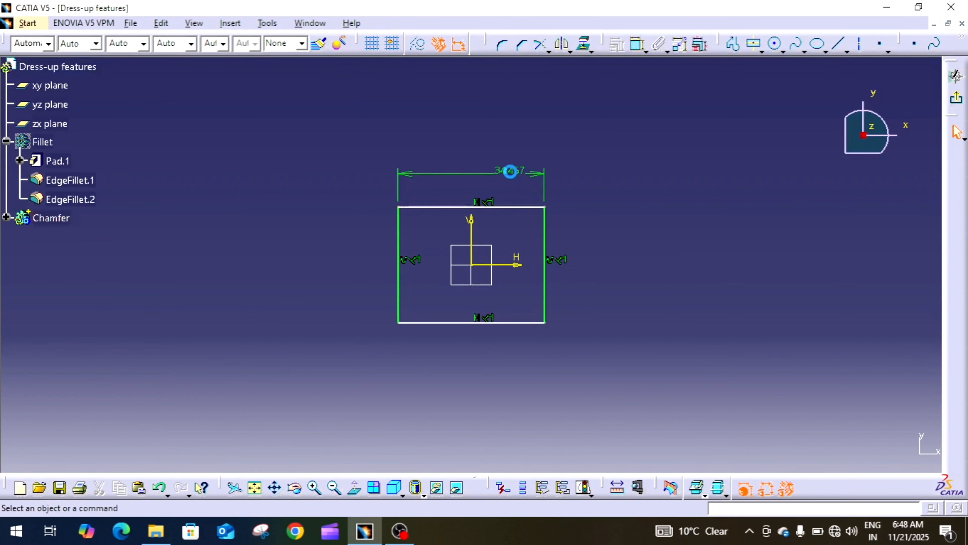
{"action": "left_click", "coordinate": [509, 171]}
{"action": "double_click", "coordinate": [500, 169]}
{"action": "type", "text": "100"}
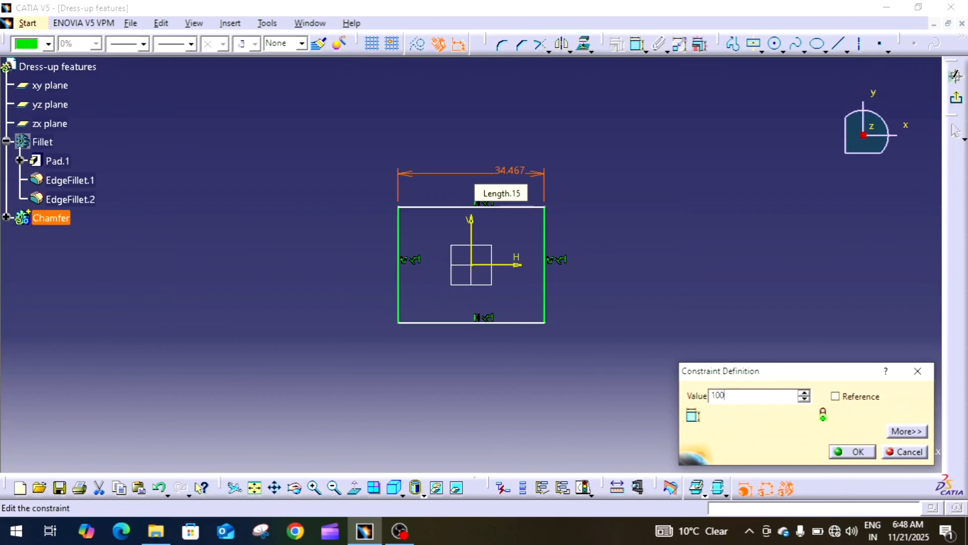
{"action": "key", "text": "Return"}
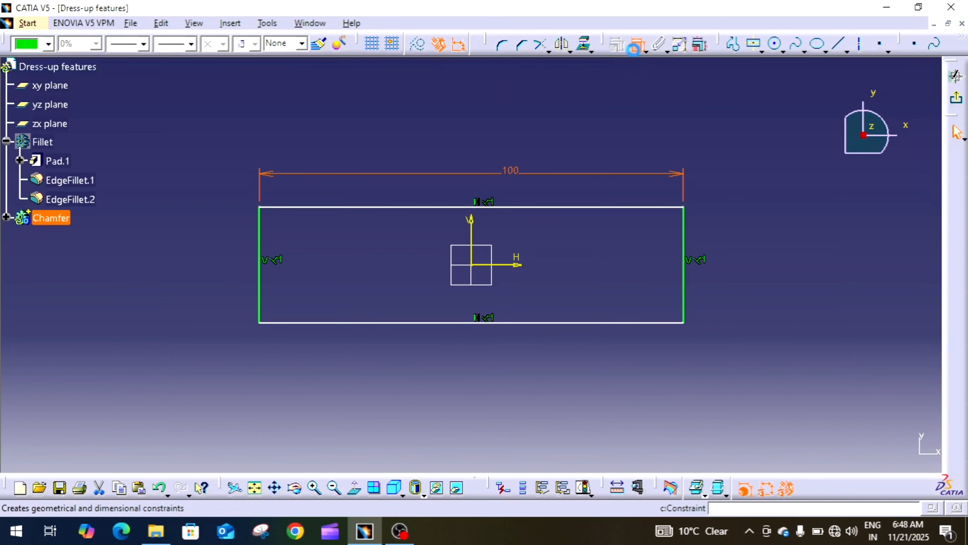
Dimension the rectangle's vertical height and set it to 50 mm
{"action": "left_click", "coordinate": [686, 244]}
{"action": "left_click", "coordinate": [720, 237]}
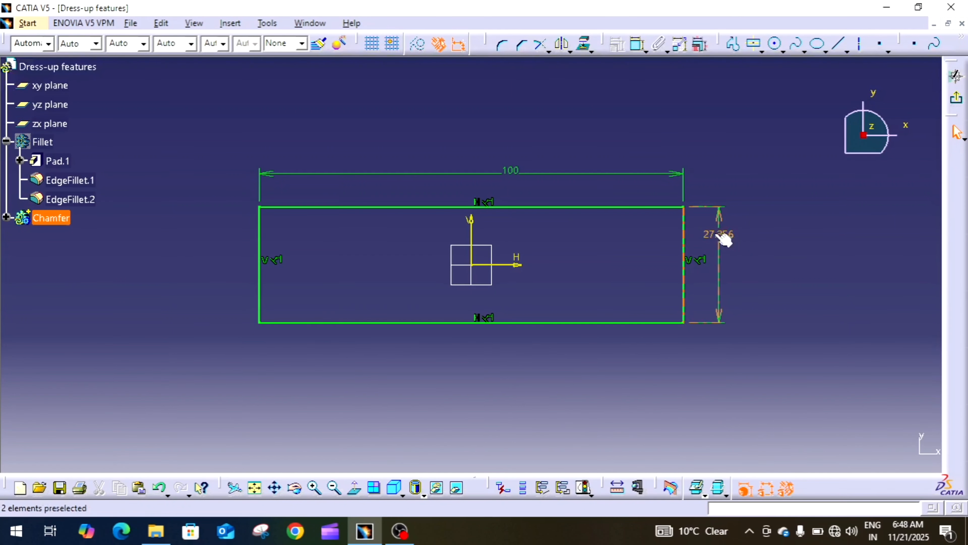
{"action": "double_click", "coordinate": [714, 233]}
{"action": "type", "text": "50"}
{"action": "key", "text": "Return"}
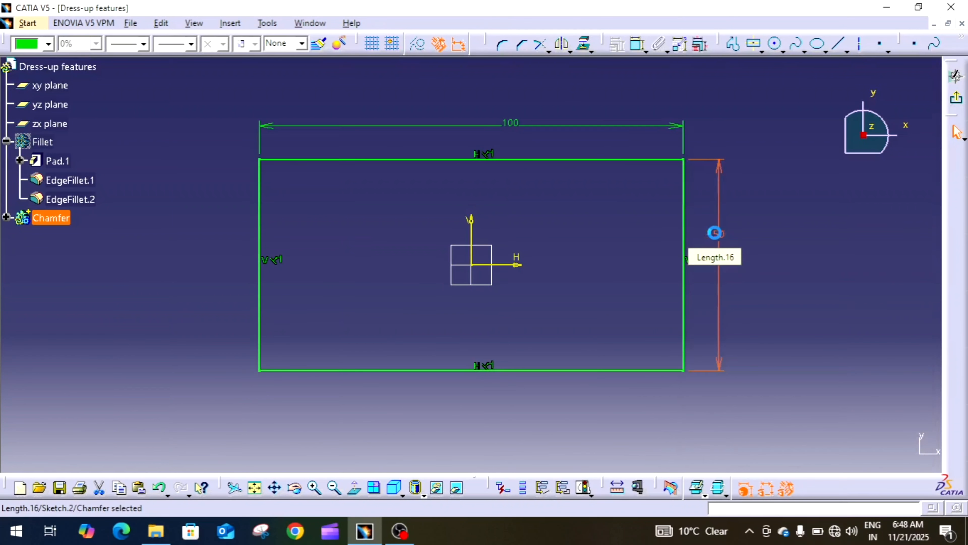
Exit the sketch and pad the rectangle 20 mm into a solid block
{"action": "left_click", "coordinate": [956, 76]}
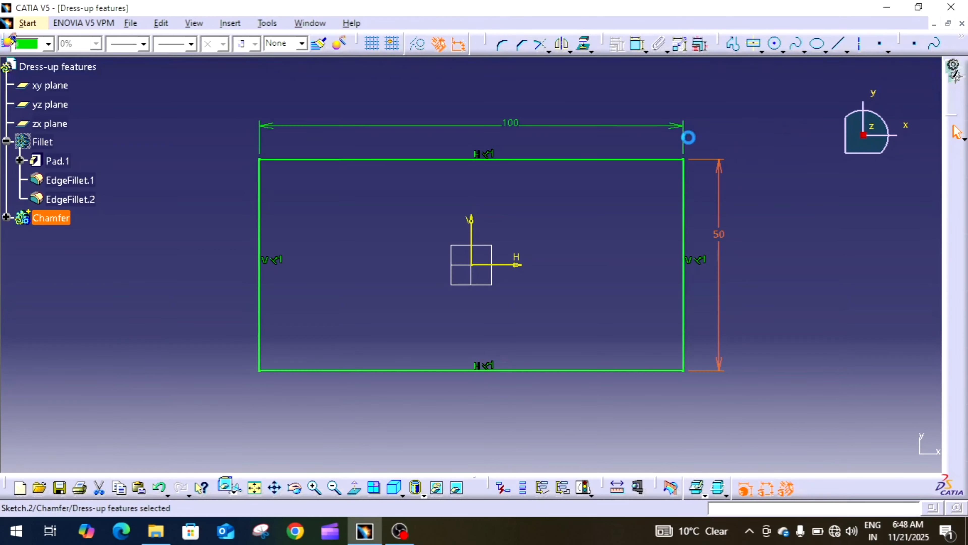
{"action": "left_click", "coordinate": [376, 43]}
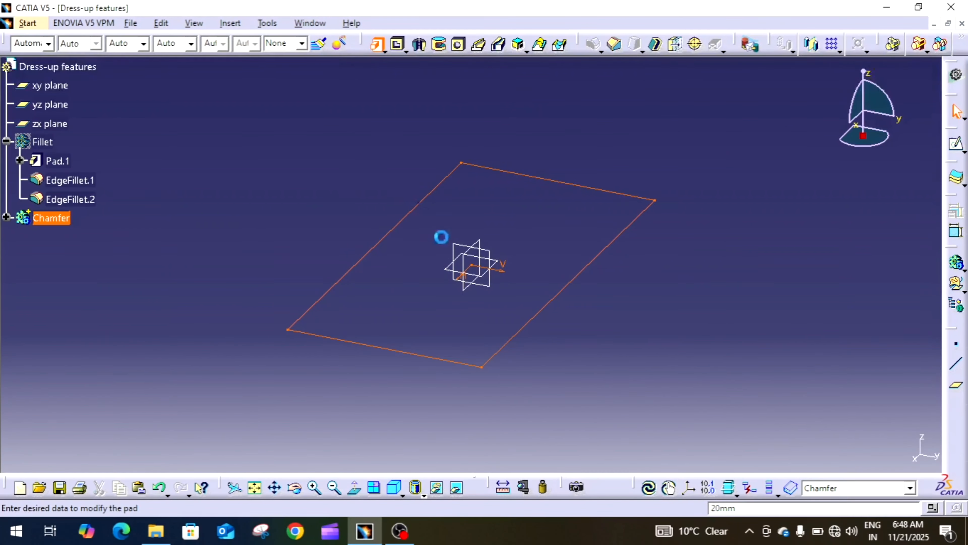
{"action": "key", "text": "Return"}
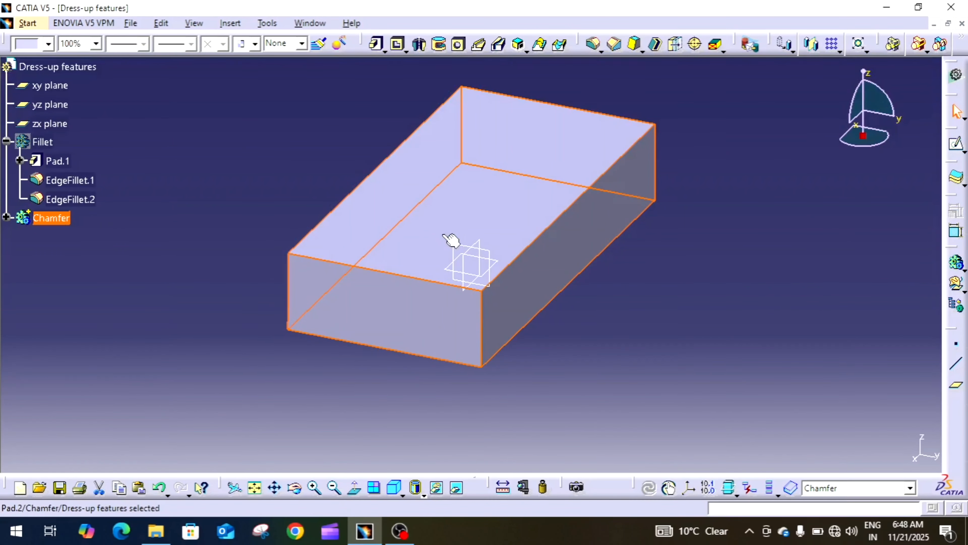
{"action": "left_click", "coordinate": [718, 226]}
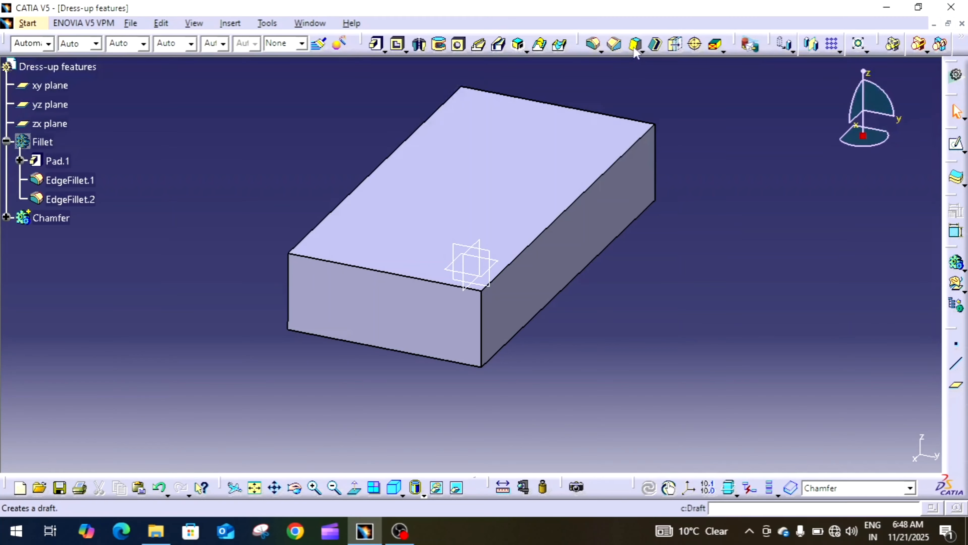
Start a chamfer in Length1/Angle mode and select all four edges of the block's top face
{"action": "left_click", "coordinate": [617, 45]}
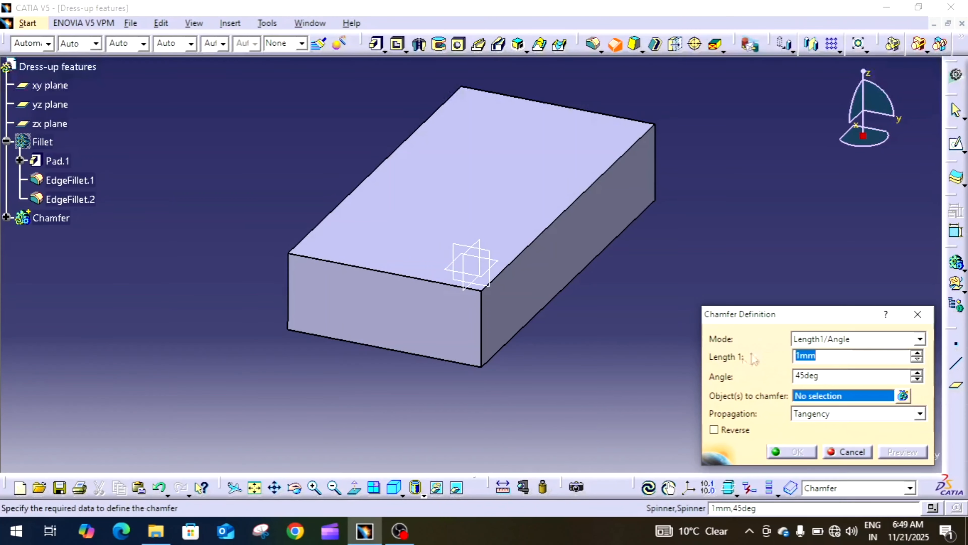
{"action": "left_click", "coordinate": [829, 338]}
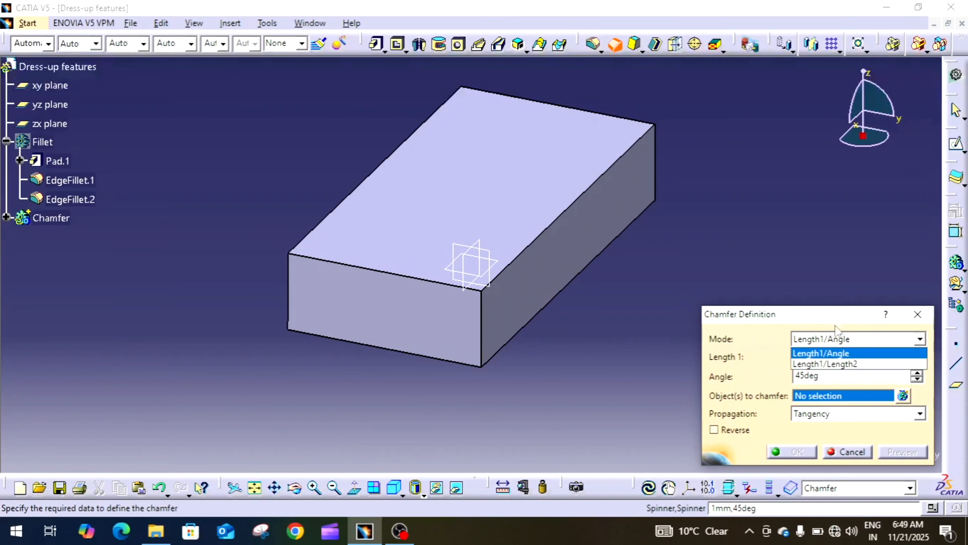
{"action": "left_click", "coordinate": [836, 334]}
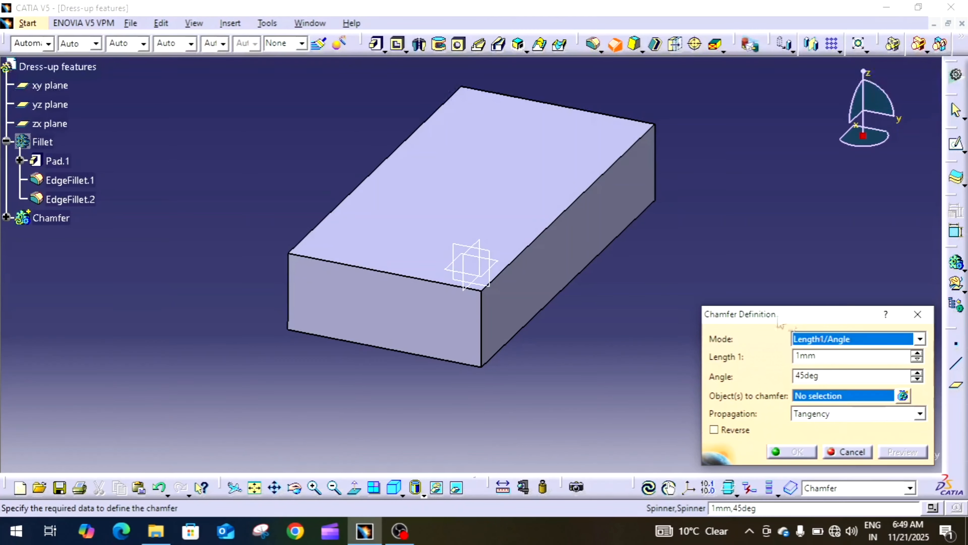
{"action": "left_click", "coordinate": [323, 220]}
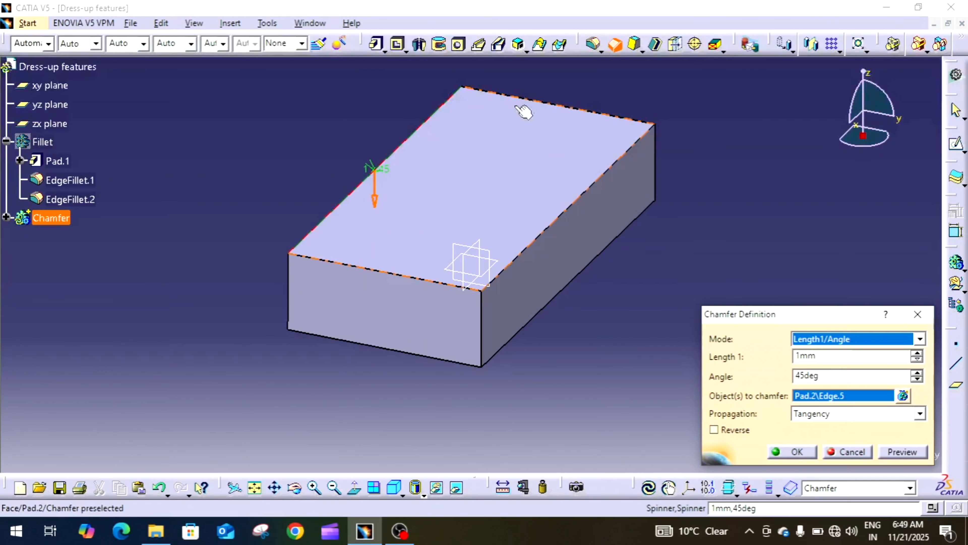
{"action": "left_click", "coordinate": [536, 102]}
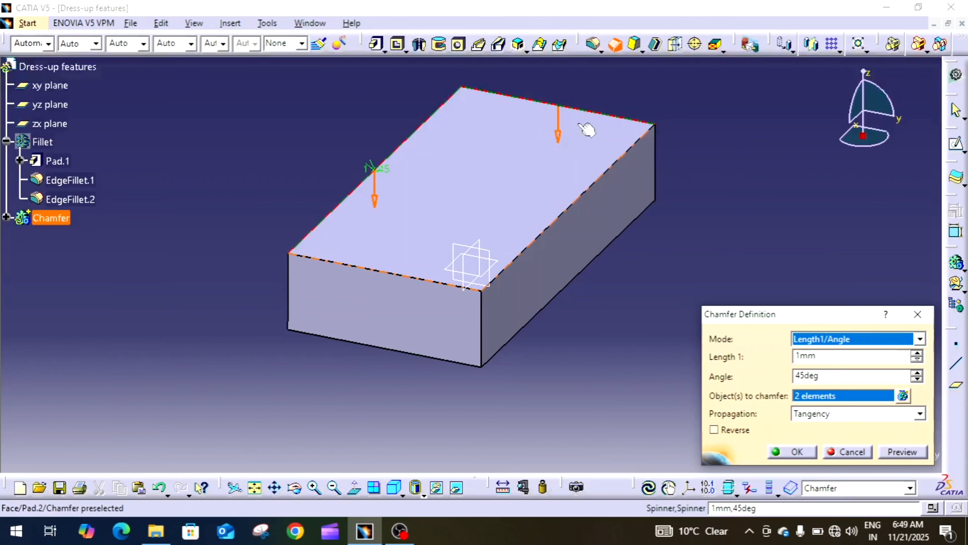
{"action": "left_click", "coordinate": [593, 186]}
{"action": "left_click", "coordinate": [423, 278]}
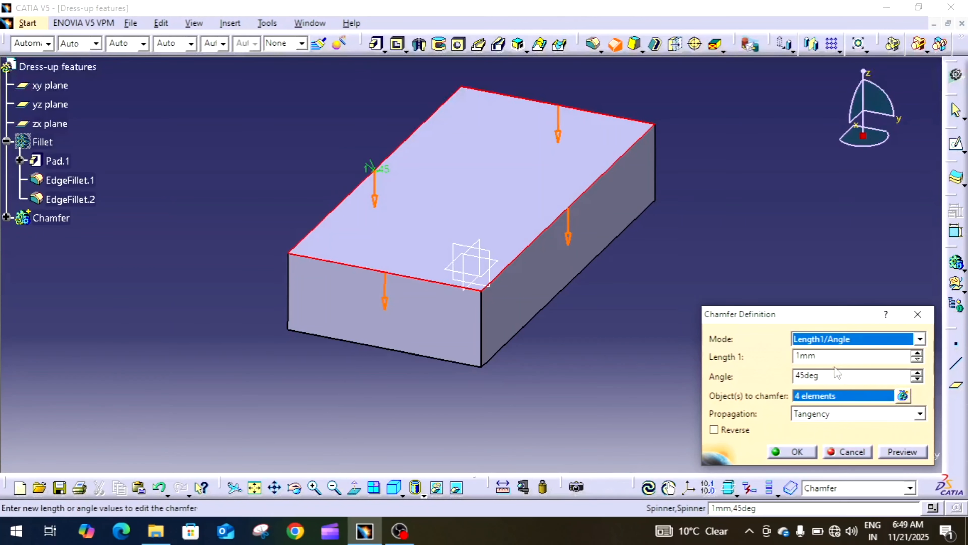
Set the chamfer's Length 1 to 5 mm, preview it, and apply it to the selected edges
{"action": "left_click", "coordinate": [865, 357]}
{"action": "double_click", "coordinate": [865, 356]}
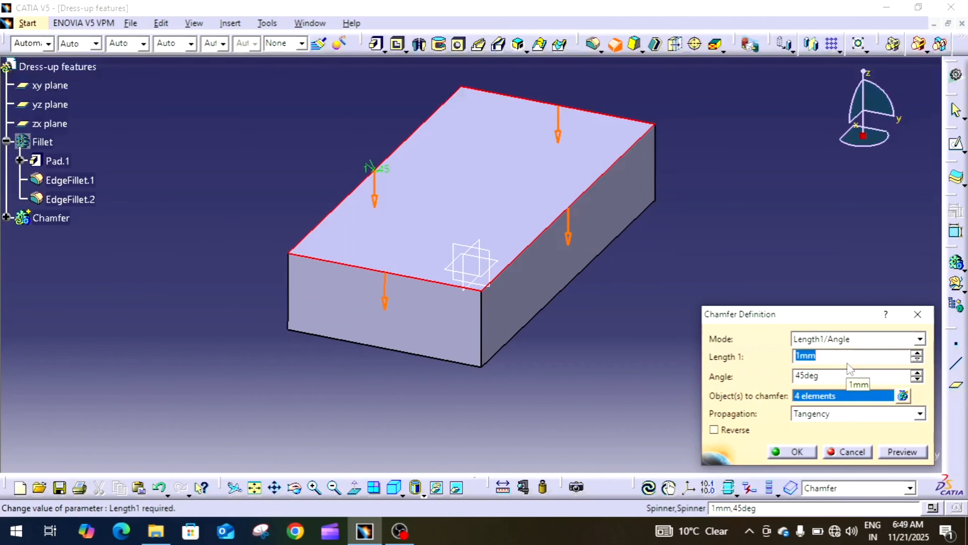
{"action": "type", "text": "5"}
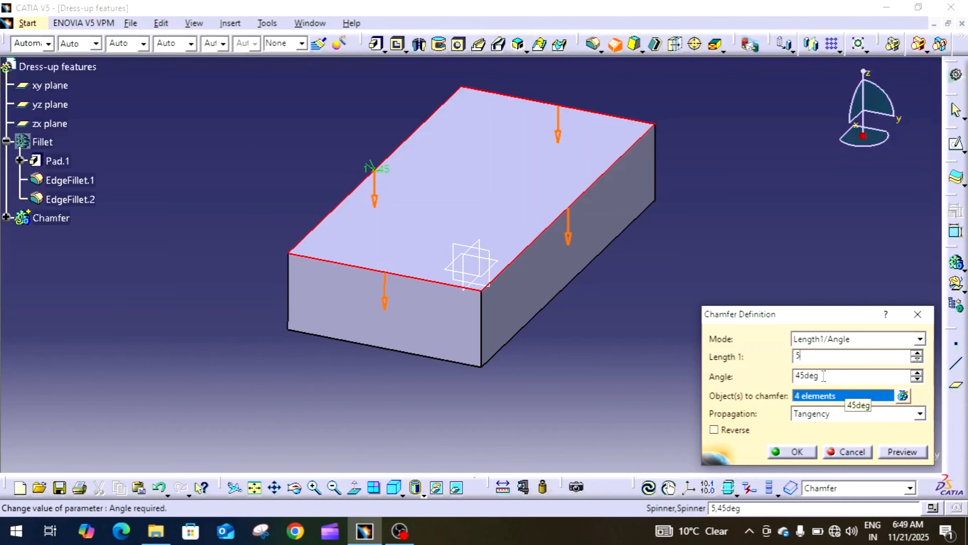
{"action": "left_click", "coordinate": [919, 453]}
{"action": "left_click", "coordinate": [914, 453]}
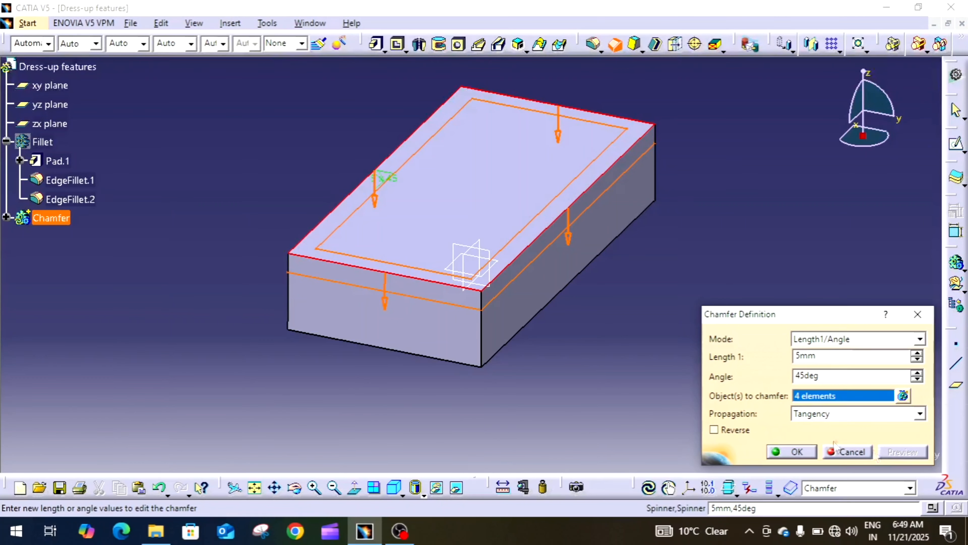
{"action": "left_click", "coordinate": [791, 451]}
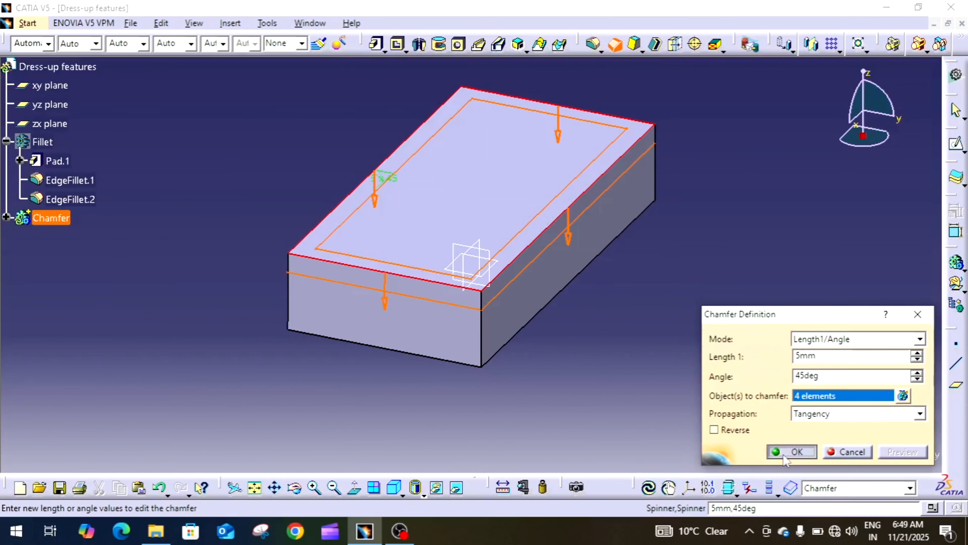
{"action": "middle_click_drag", "start_coordinate": [724, 371], "coordinate": [745, 377]}
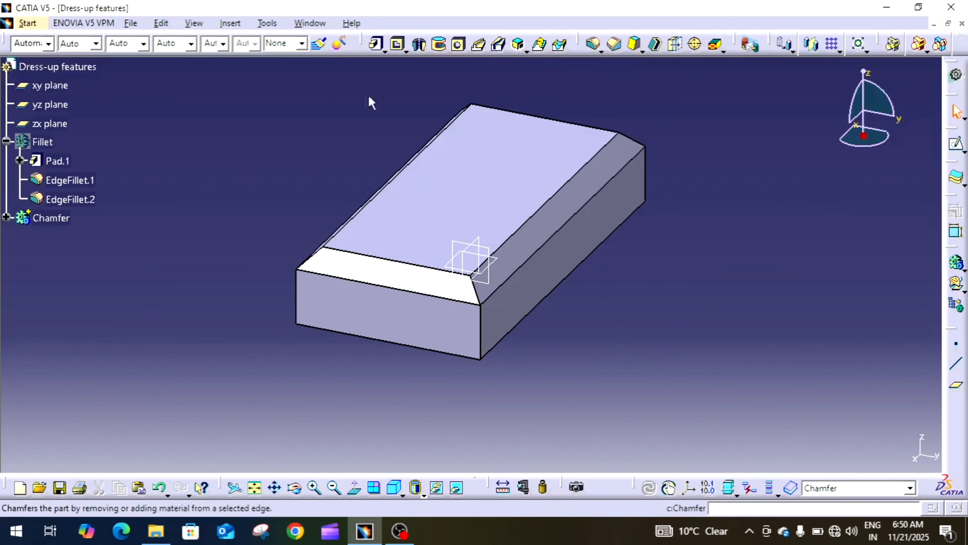
Insert a new body into the part and rename it Draft Angle
{"action": "left_click", "coordinate": [230, 23]}
{"action": "left_click", "coordinate": [244, 57]}
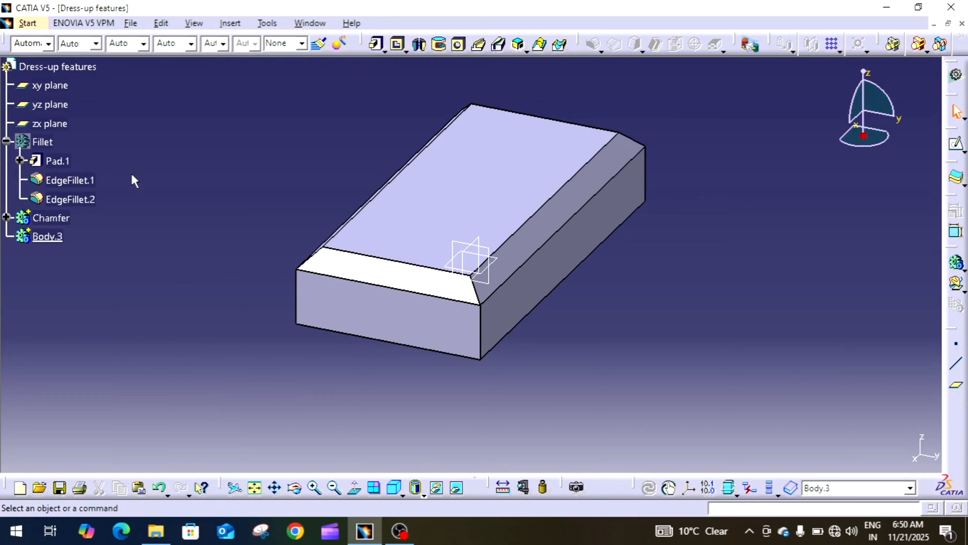
{"action": "right_click", "coordinate": [58, 241]}
{"action": "left_click", "coordinate": [118, 327]}
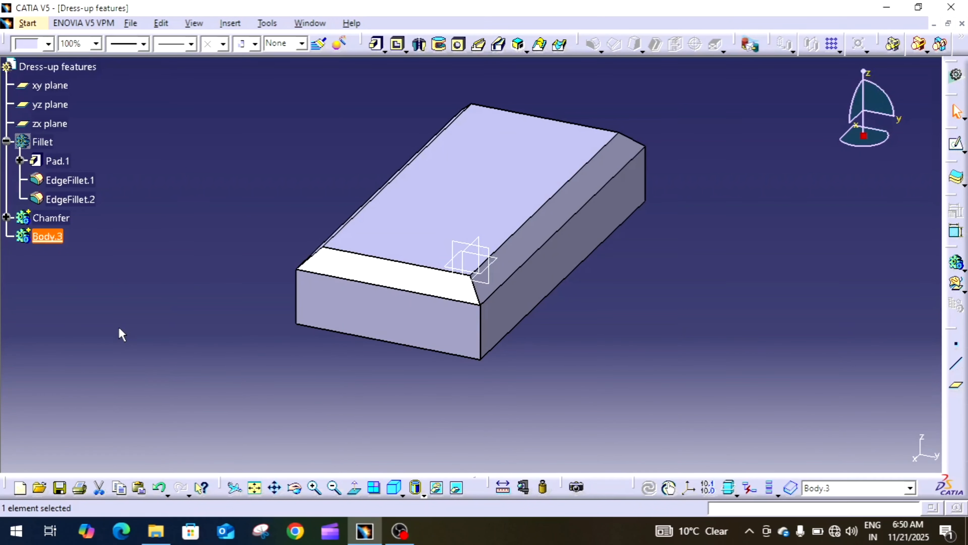
{"action": "right_click", "coordinate": [63, 241]}
{"action": "left_click", "coordinate": [76, 287]}
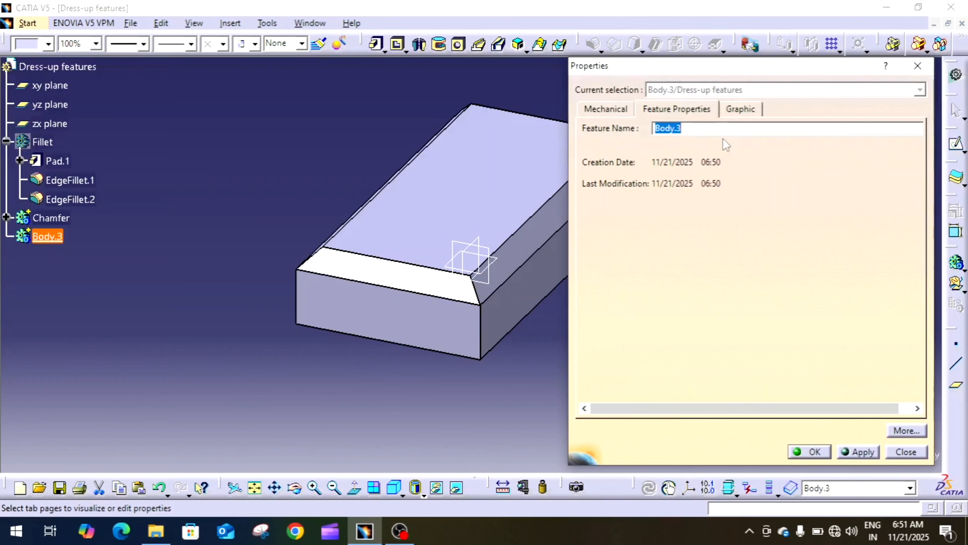
{"action": "type", "text": "Dra"}
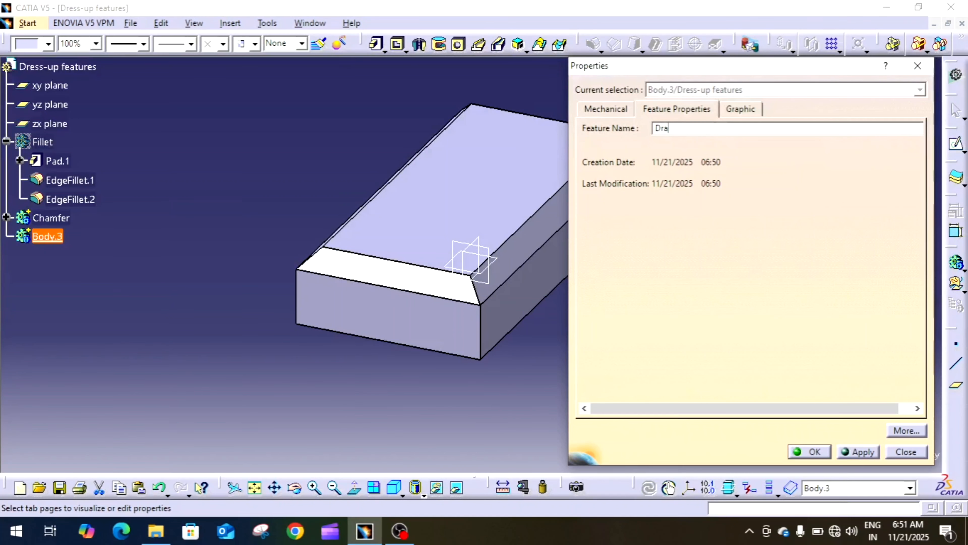
{"action": "type", "text": "ft A"}
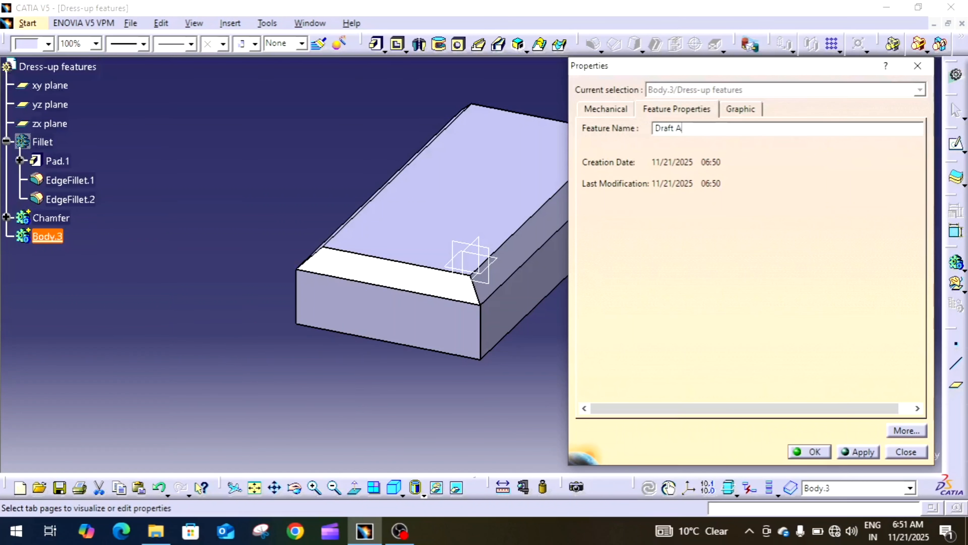
{"action": "type", "text": "ngle"}
{"action": "left_click", "coordinate": [808, 451]}
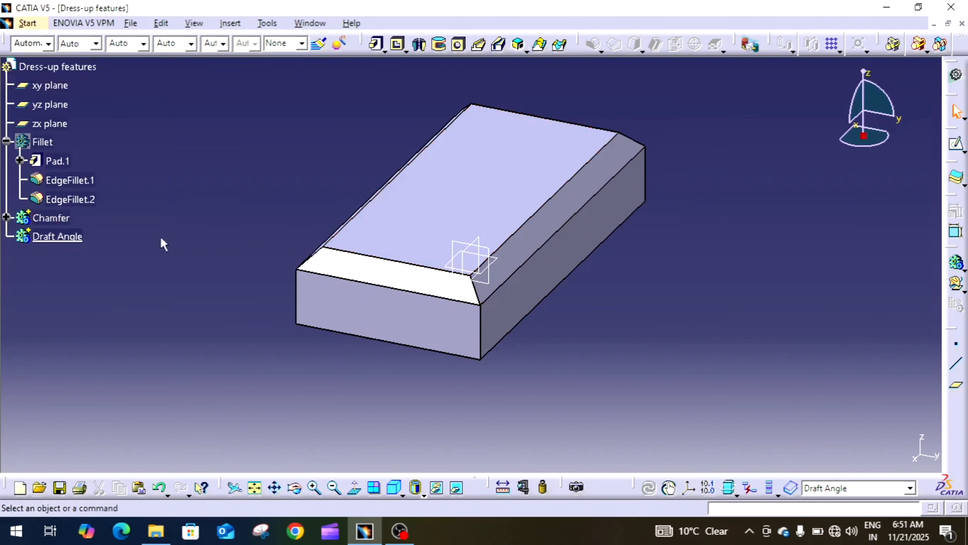
Hide the Chamfer body and sketch a centered rectangle about 14 x 17 mm on the xy plane, centered on the origin
{"action": "right_click", "coordinate": [58, 218]}
{"action": "left_click", "coordinate": [98, 257]}
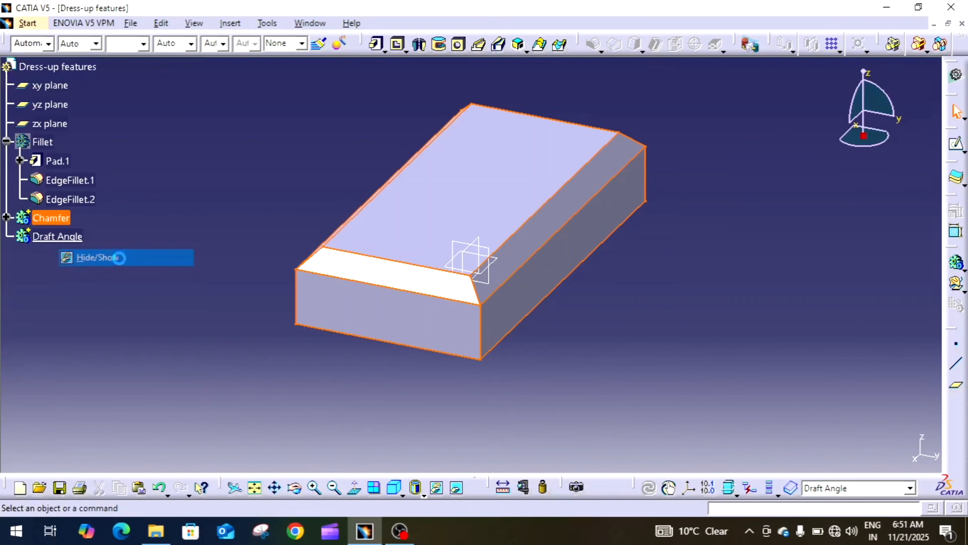
{"action": "left_click", "coordinate": [496, 263]}
{"action": "left_click", "coordinate": [954, 143]}
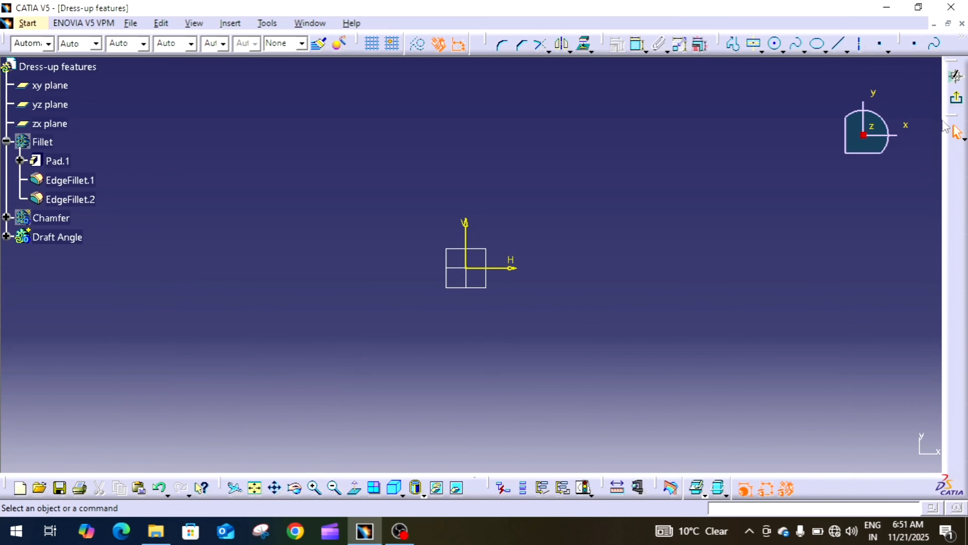
{"action": "left_click", "coordinate": [761, 50]}
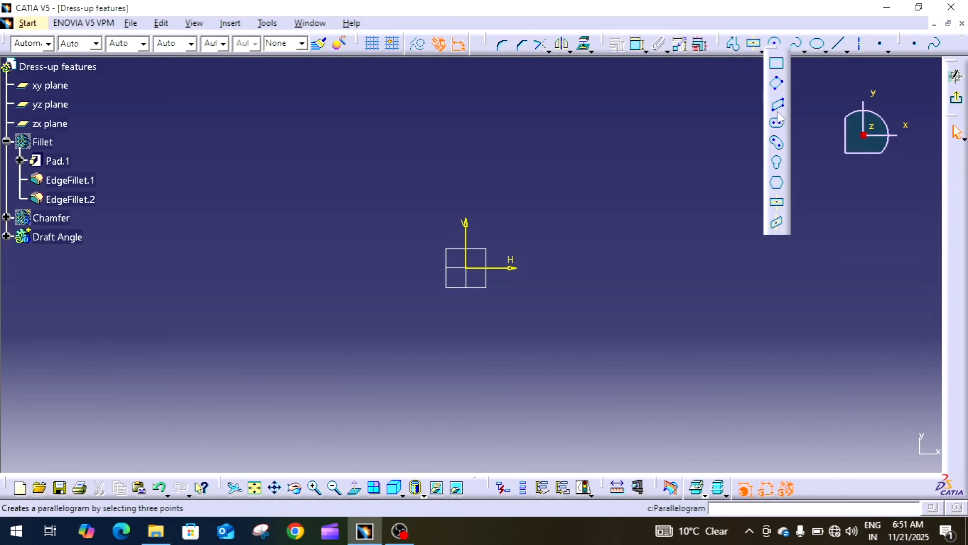
{"action": "left_click", "coordinate": [777, 202]}
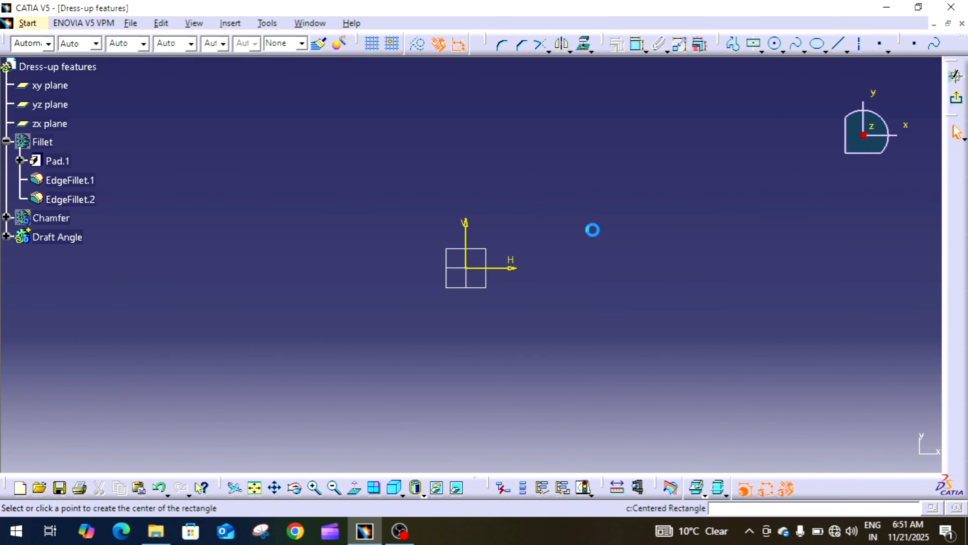
{"action": "left_click", "coordinate": [465, 268]}
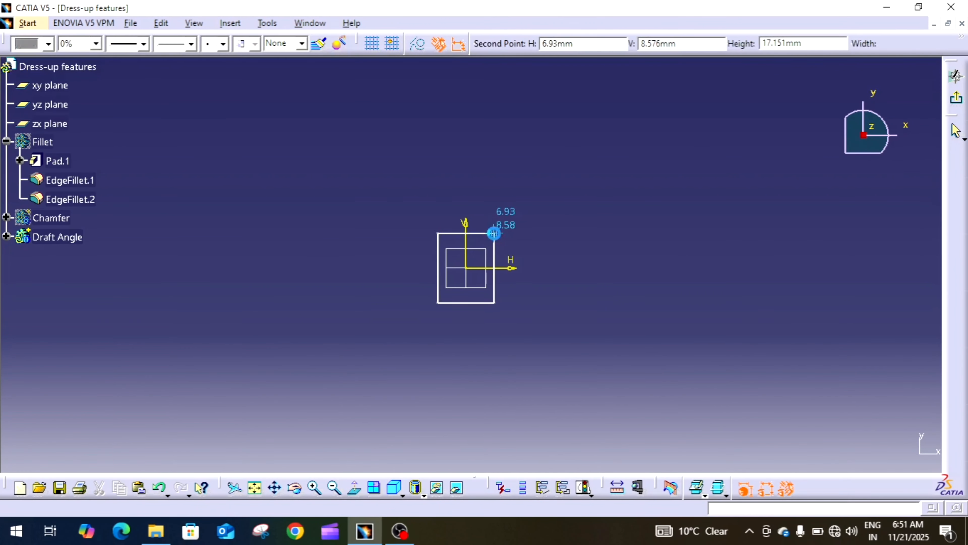
{"action": "left_click", "coordinate": [494, 234]}
Dimension the new rectangle's horizontal length and set it to 50 mm
{"action": "left_click", "coordinate": [637, 44]}
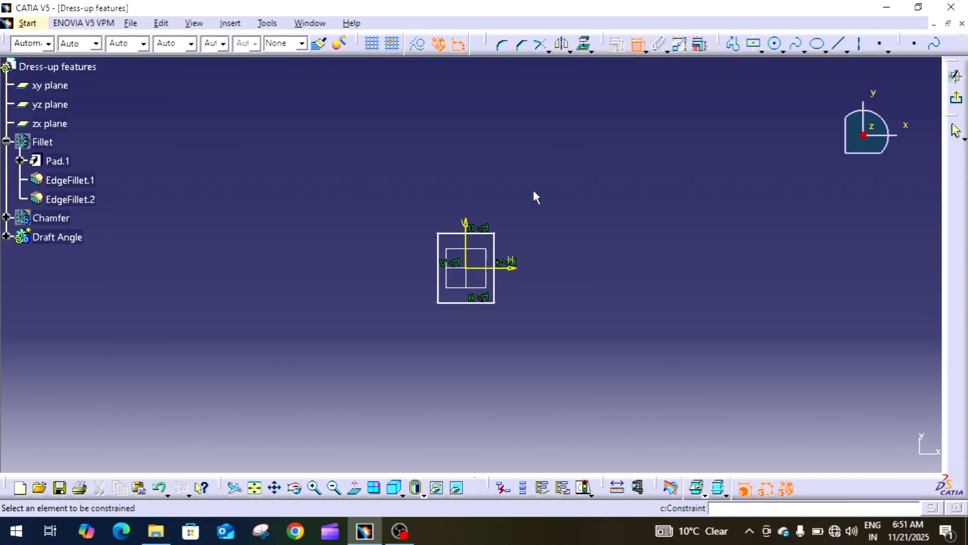
{"action": "left_click", "coordinate": [482, 233]}
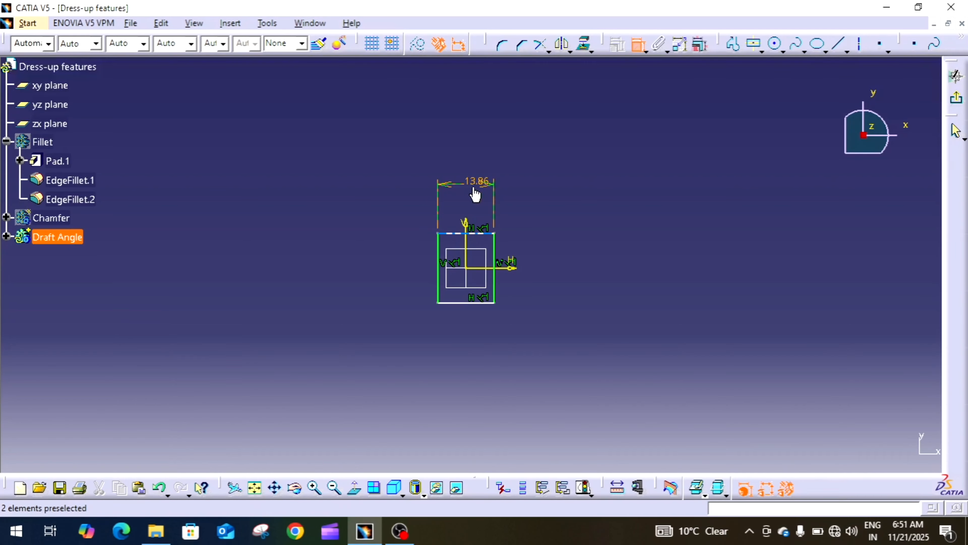
{"action": "left_click", "coordinate": [475, 195]}
{"action": "double_click", "coordinate": [476, 181]}
{"action": "type", "text": "50"}
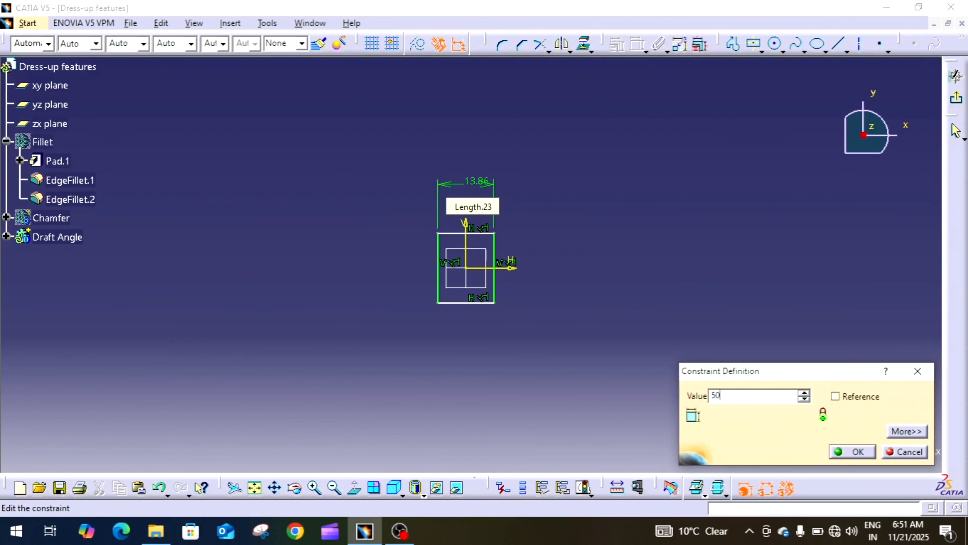
{"action": "key", "text": "Return"}
Dimension the rectangle's vertical side and set it to 50 mm, making a square
{"action": "left_click", "coordinate": [567, 268]}
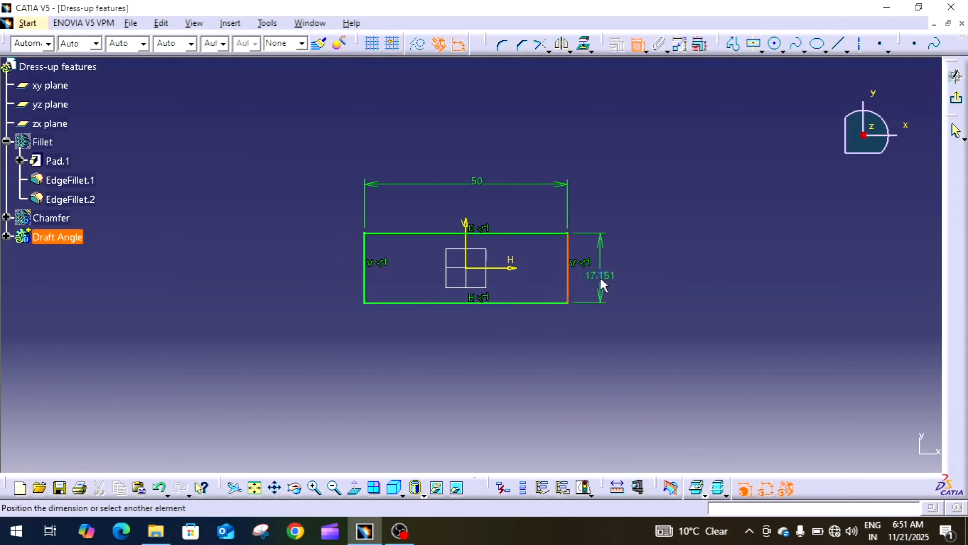
{"action": "left_click", "coordinate": [597, 284]}
{"action": "double_click", "coordinate": [597, 275]}
{"action": "type", "text": "5"}
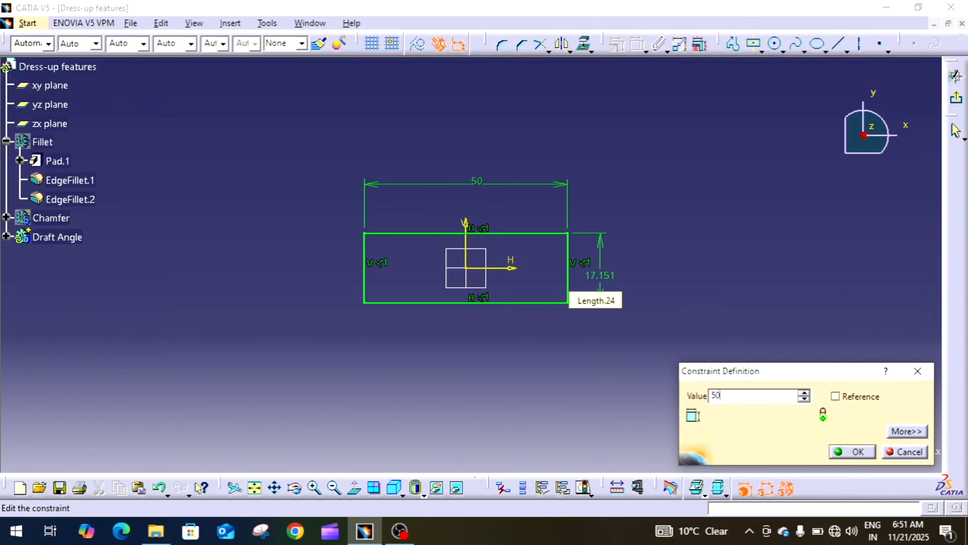
{"action": "type", "text": "0"}
{"action": "key", "text": "Return"}
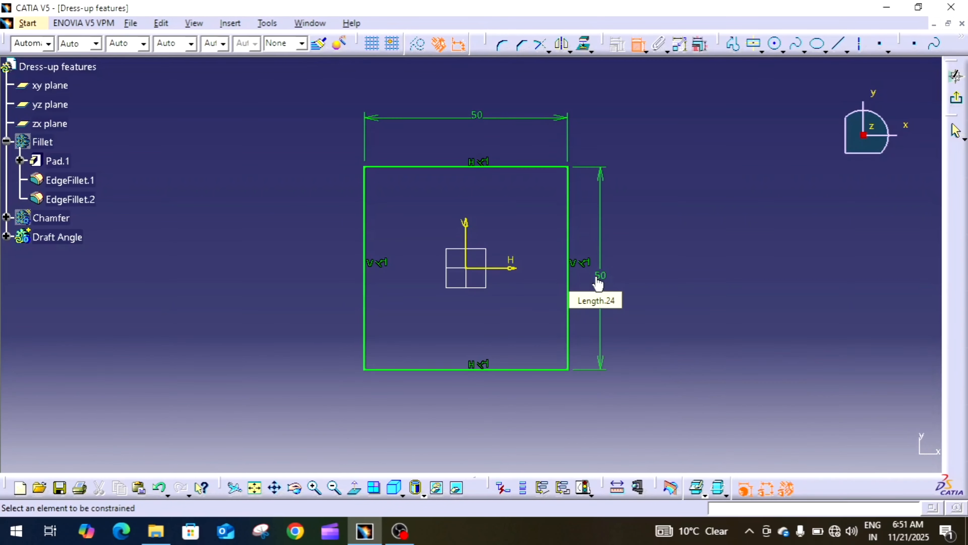
Exit the sketch and pad the square 50 mm into a cube
{"action": "left_click", "coordinate": [957, 101]}
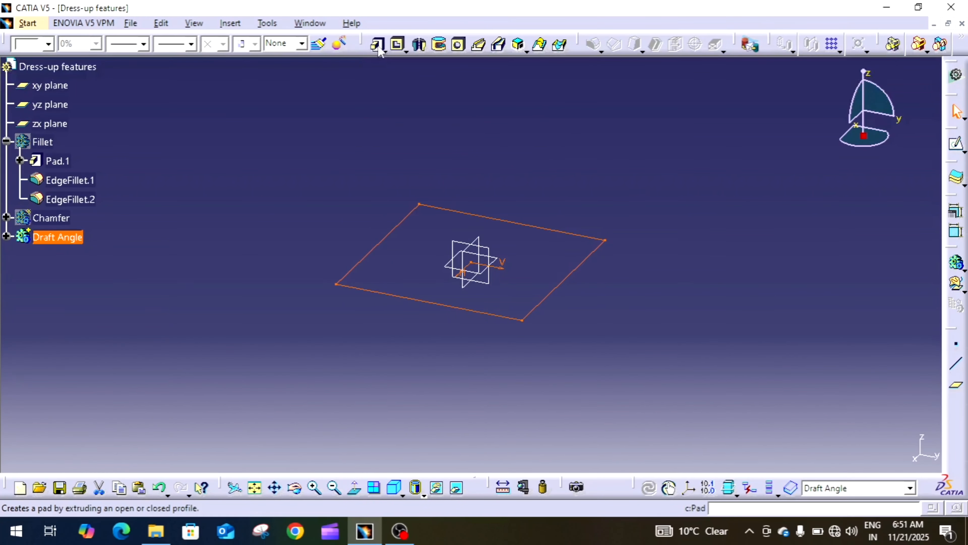
{"action": "left_click", "coordinate": [378, 45]}
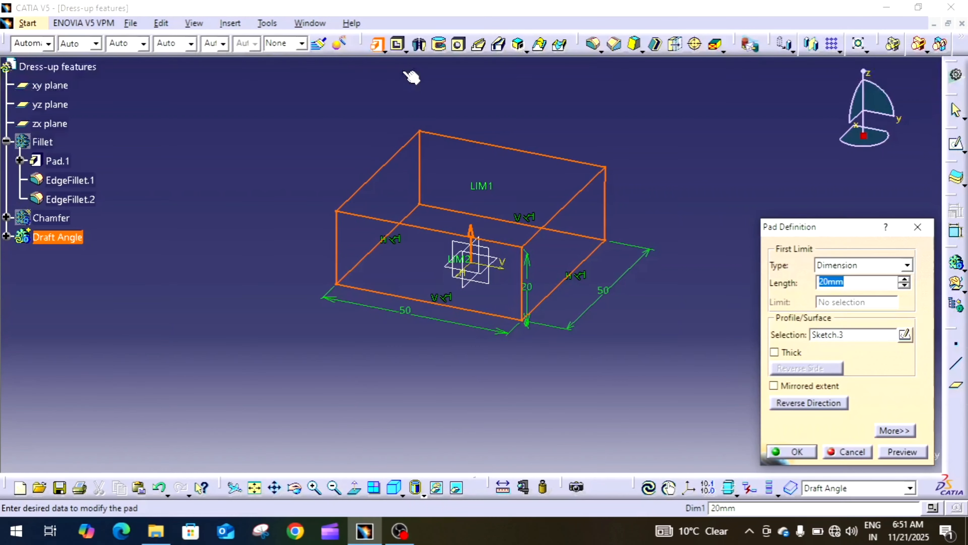
{"action": "type", "text": "50"}
{"action": "key", "text": "Return"}
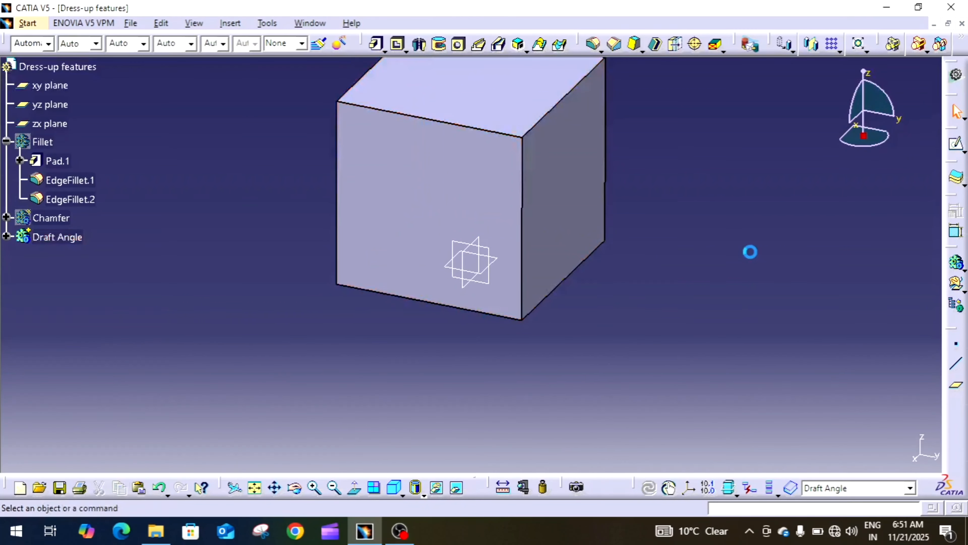
{"action": "middle_click_drag", "start_coordinate": [750, 252], "coordinate": [725, 311]}
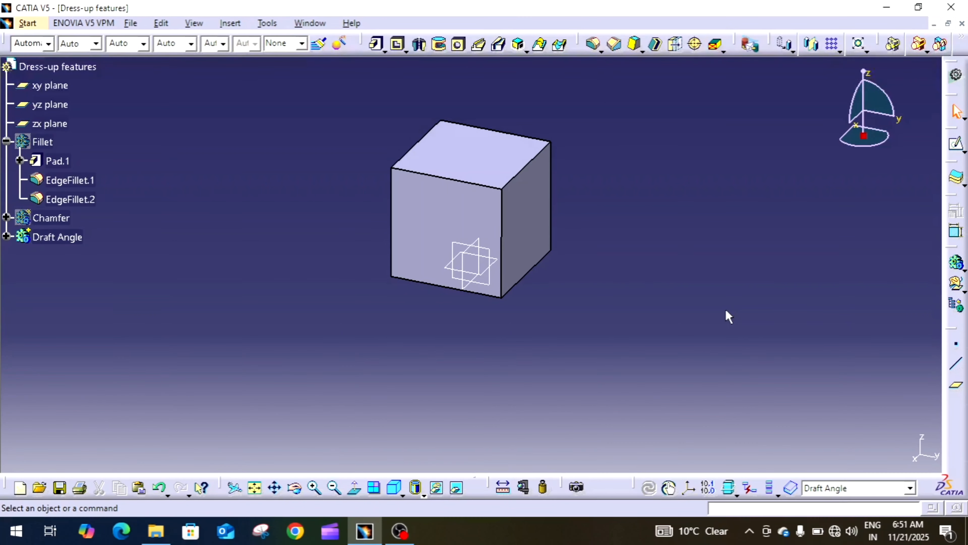
Set up a 5-degree draft on the cube's right vertical face, with the top face as the neutral element
{"action": "left_click", "coordinate": [634, 47]}
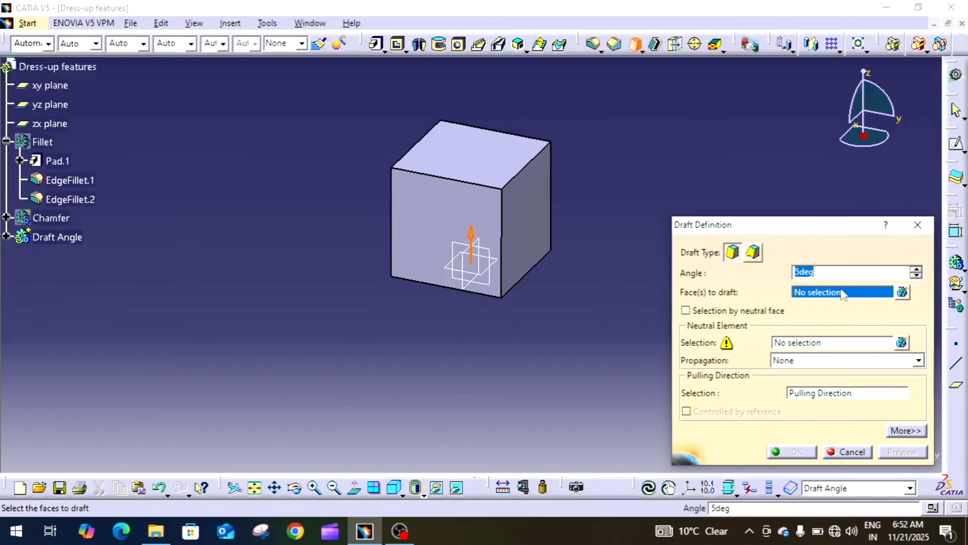
{"action": "left_click", "coordinate": [525, 212]}
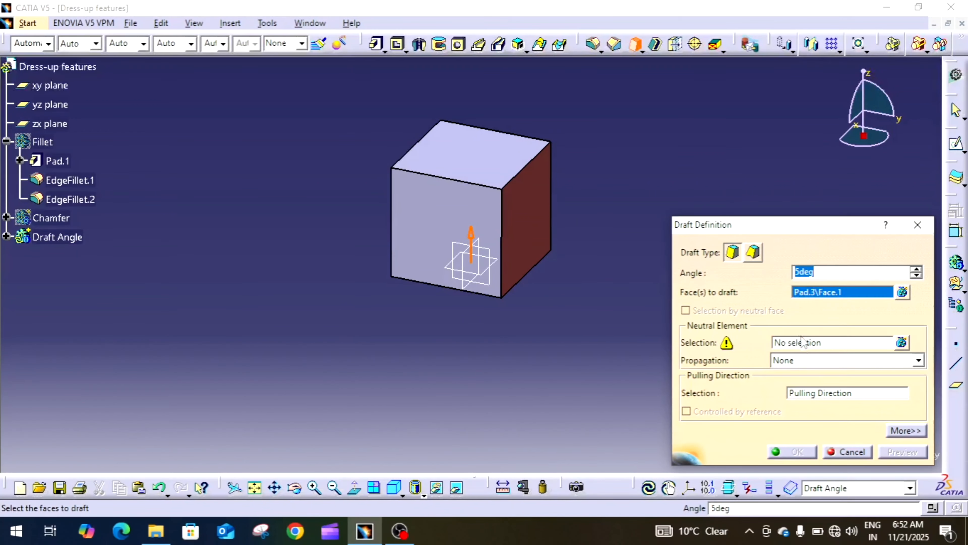
{"action": "left_click", "coordinate": [832, 343]}
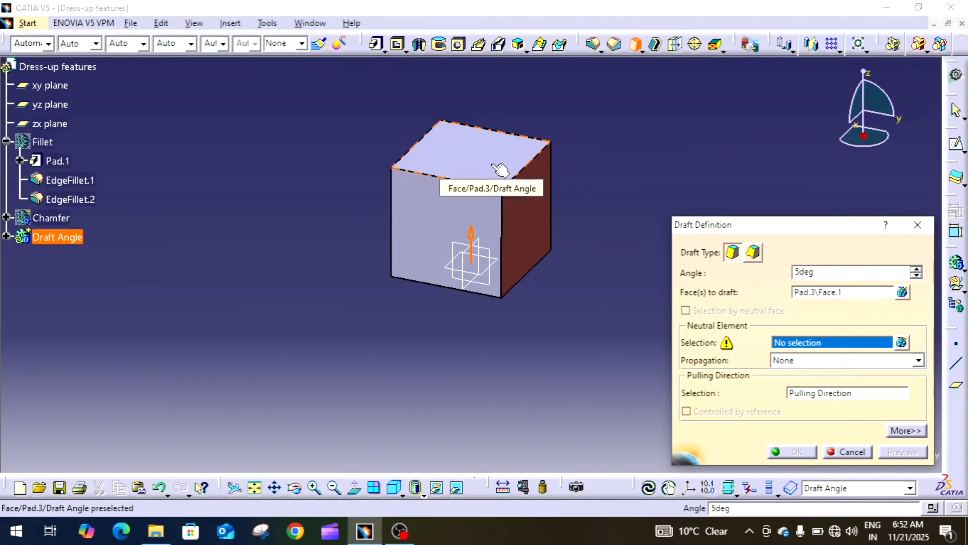
{"action": "left_click", "coordinate": [500, 168]}
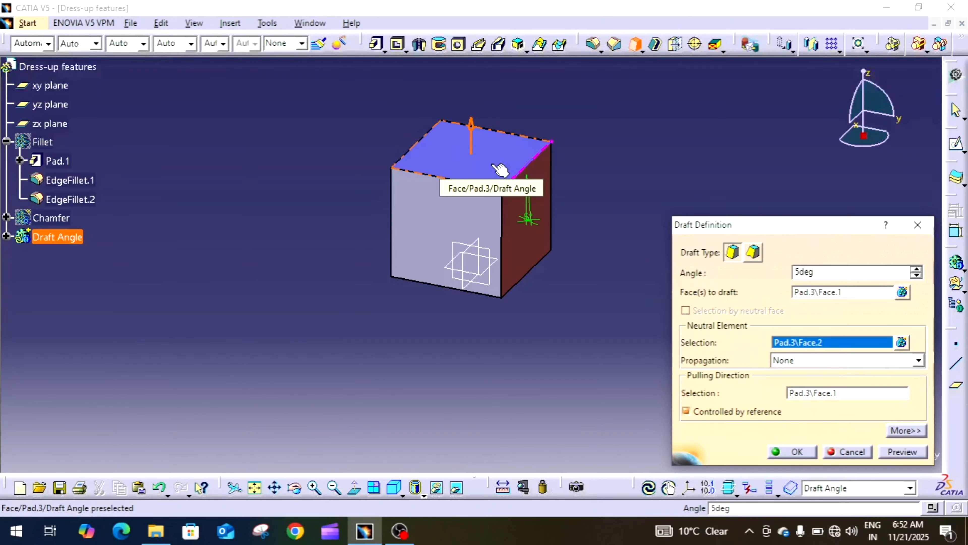
Add the adjacent front vertical face to the faces to draft, then preview and apply the 5-degree draft
{"action": "left_click", "coordinate": [861, 292]}
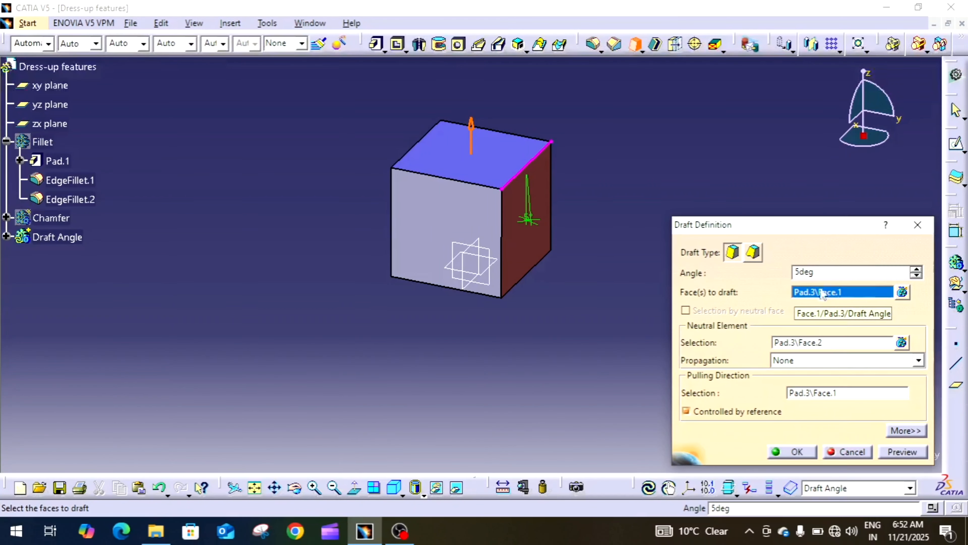
{"action": "left_click", "coordinate": [485, 234]}
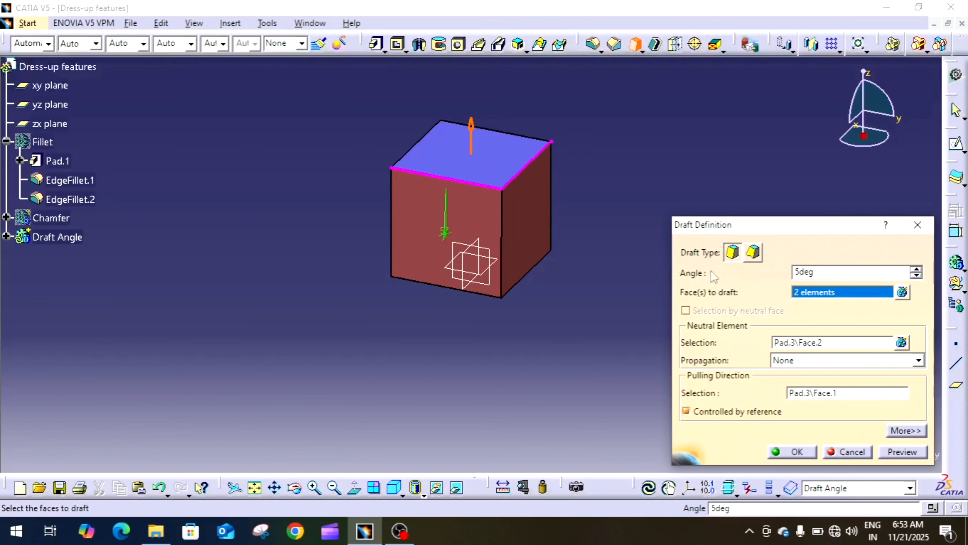
{"action": "left_click", "coordinate": [904, 288]}
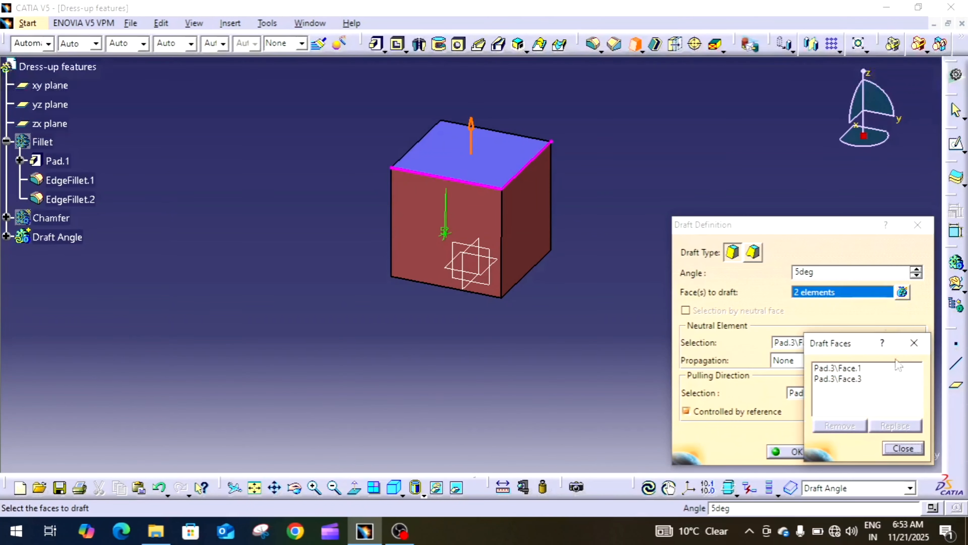
{"action": "left_click", "coordinate": [902, 448]}
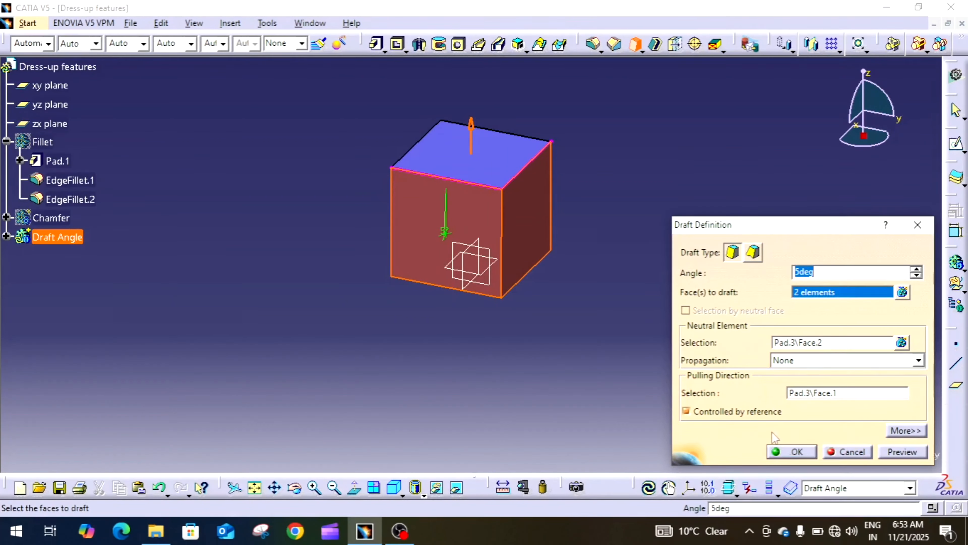
{"action": "left_click", "coordinate": [902, 453]}
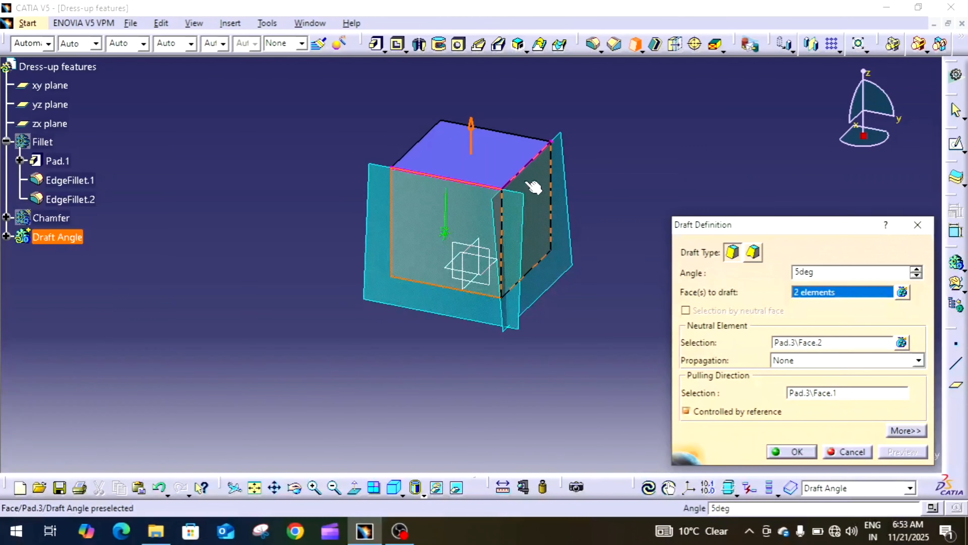
{"action": "left_click", "coordinate": [796, 452]}
Edit the draft feature in the Draft Angle body and set its angle to 15 degrees
{"action": "middle_click_drag", "start_coordinate": [677, 281], "coordinate": [468, 113]}
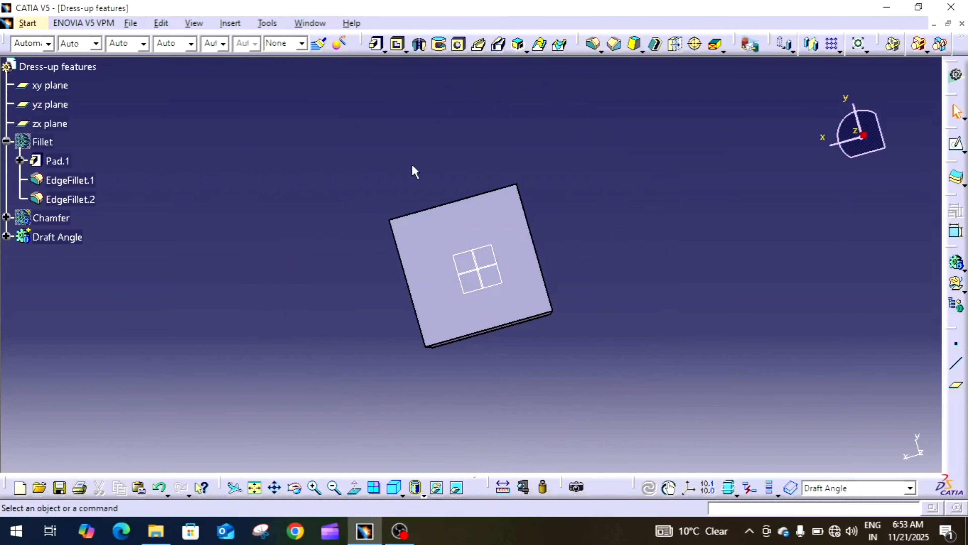
{"action": "middle_click_drag", "start_coordinate": [413, 169], "coordinate": [599, 209]}
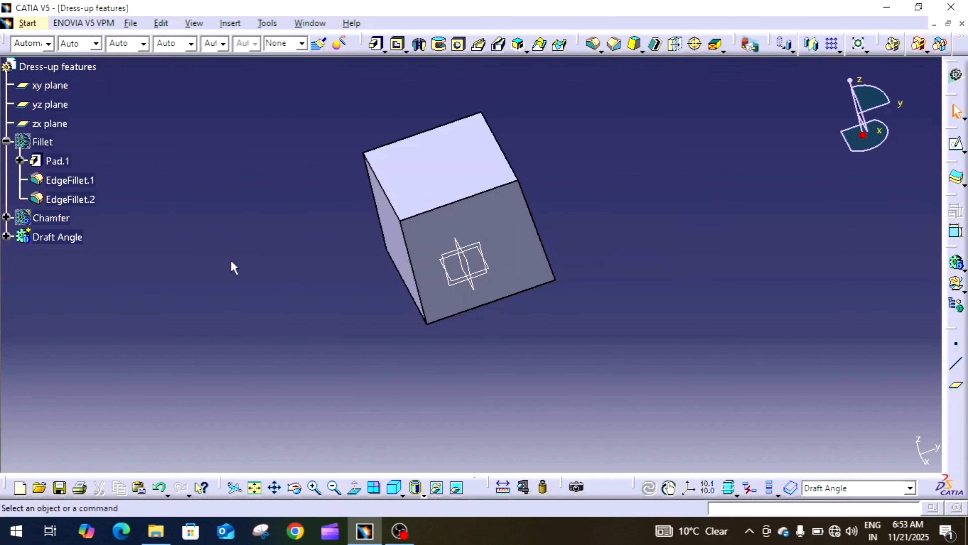
{"action": "left_click", "coordinate": [6, 236]}
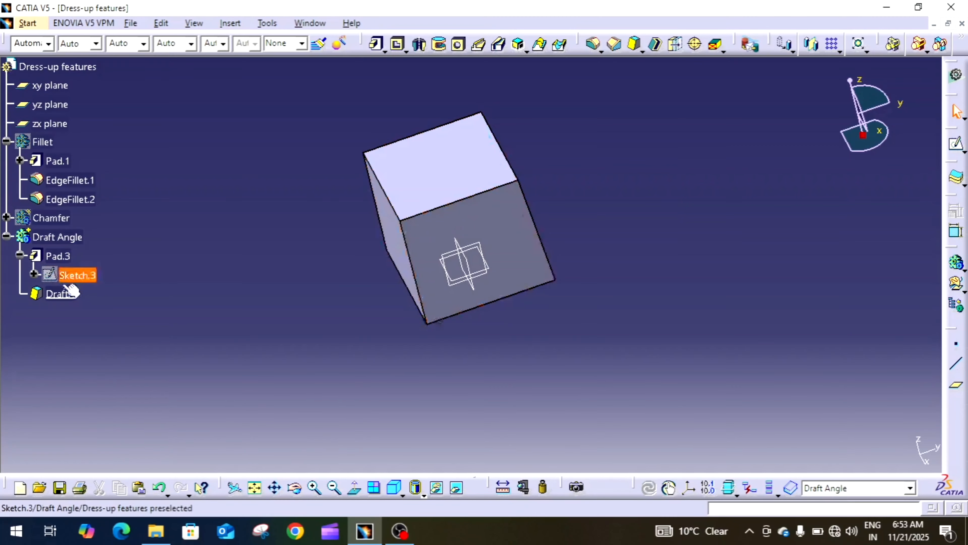
{"action": "double_click", "coordinate": [61, 294]}
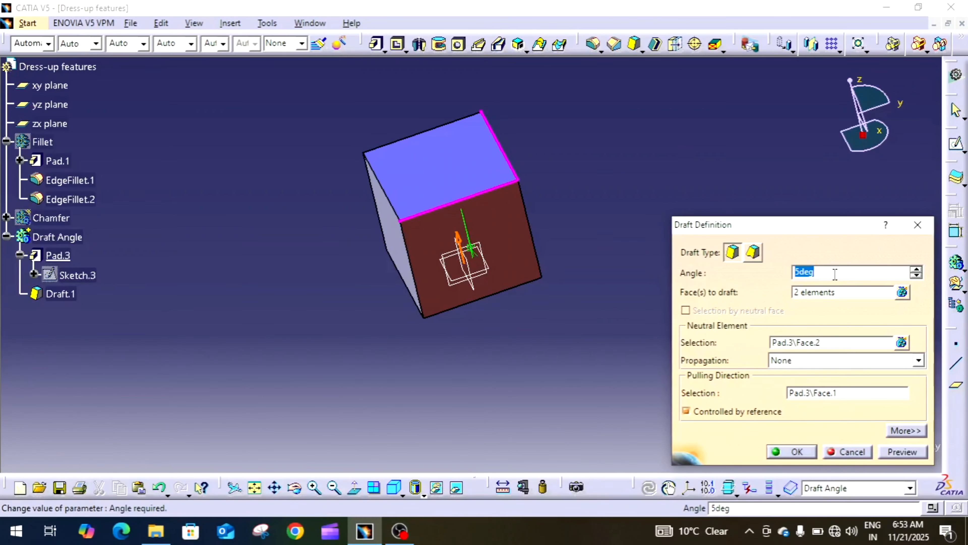
{"action": "type", "text": "15"}
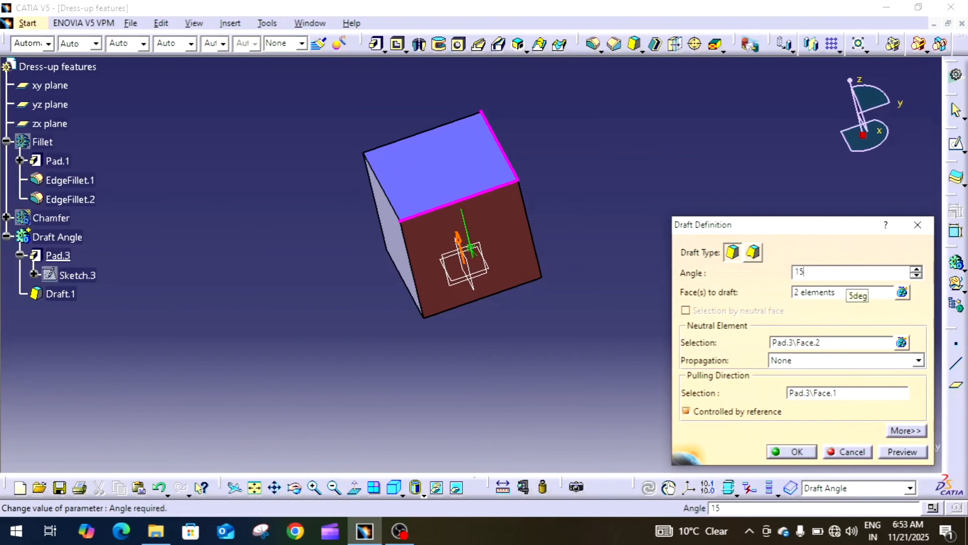
{"action": "key", "text": "Return"}
{"action": "middle_click_drag", "start_coordinate": [833, 273], "coordinate": [640, 192]}
{"action": "mouse_move", "coordinate": [587, 216]}
{"action": "middle_mouse_down"}
{"action": "mouse_move", "coordinate": [532, 271]}
{"action": "mouse_move", "coordinate": [609, 191]}
{"action": "mouse_move", "coordinate": [587, 199]}
{"action": "mouse_move", "coordinate": [594, 215]}
{"action": "middle_mouse_up"}
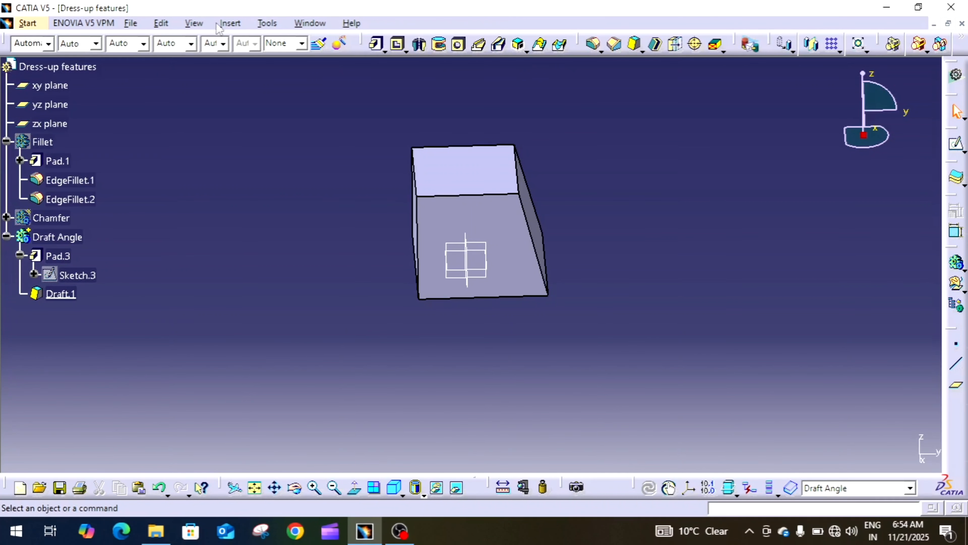
Insert a new body and rename it Shelling
{"action": "left_click", "coordinate": [230, 23]}
{"action": "left_click", "coordinate": [261, 55]}
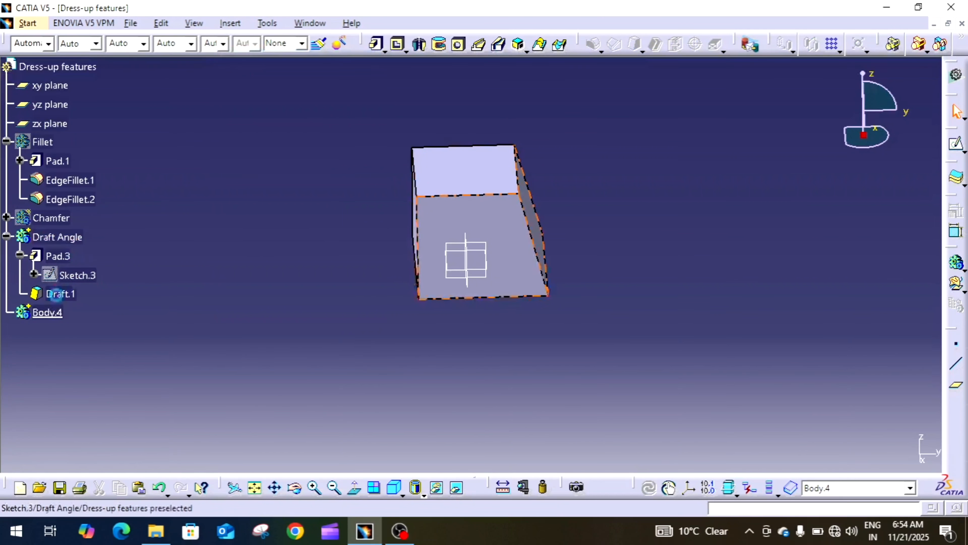
{"action": "right_click", "coordinate": [41, 311]}
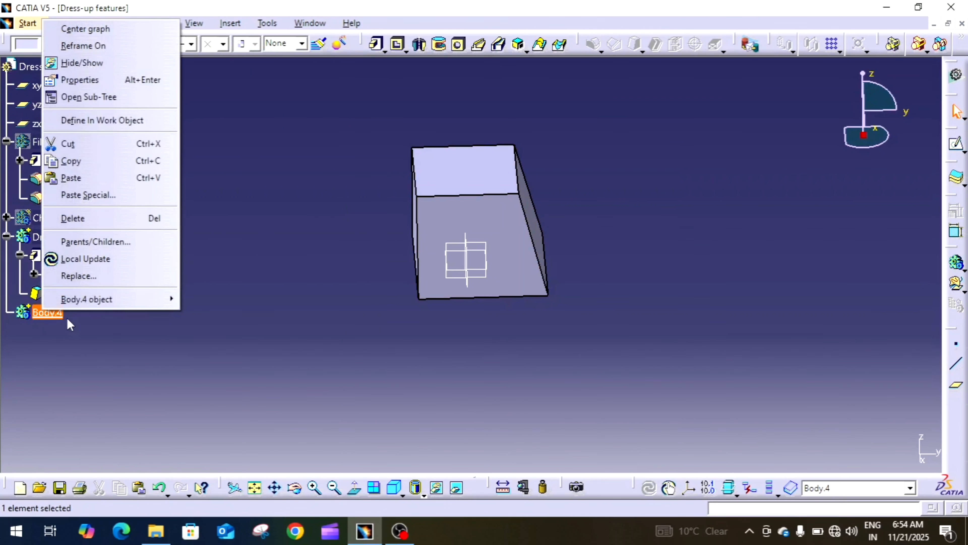
{"action": "left_click", "coordinate": [102, 80]}
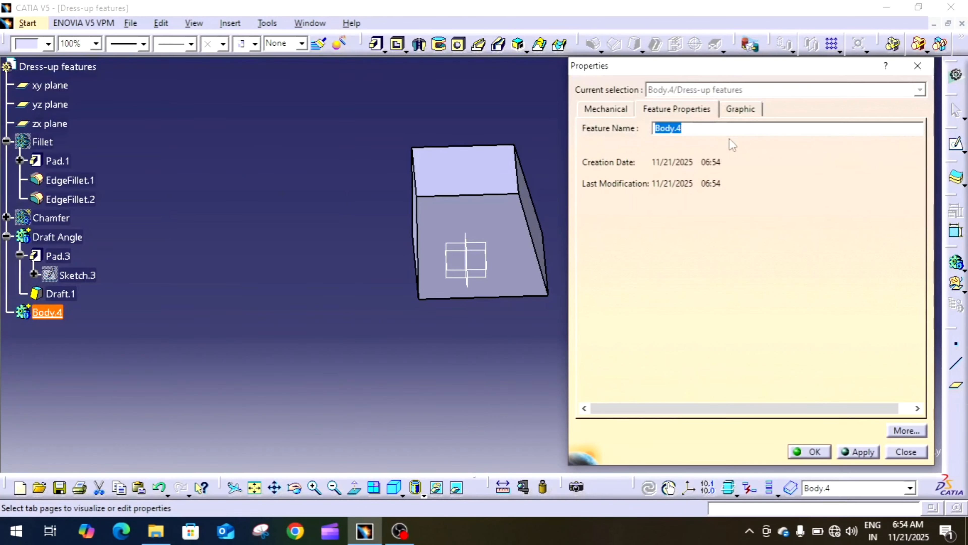
{"action": "type", "text": "Sh"}
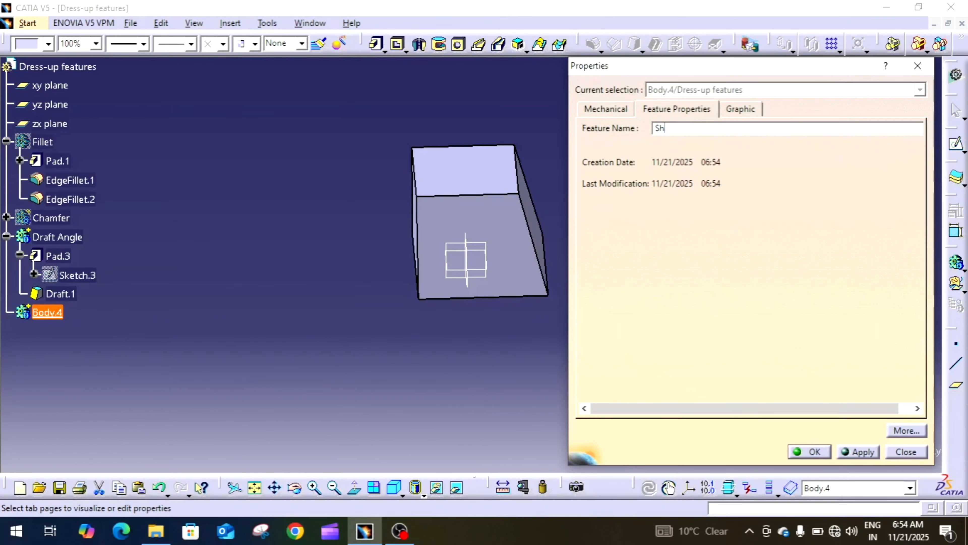
{"action": "type", "text": "ellin"}
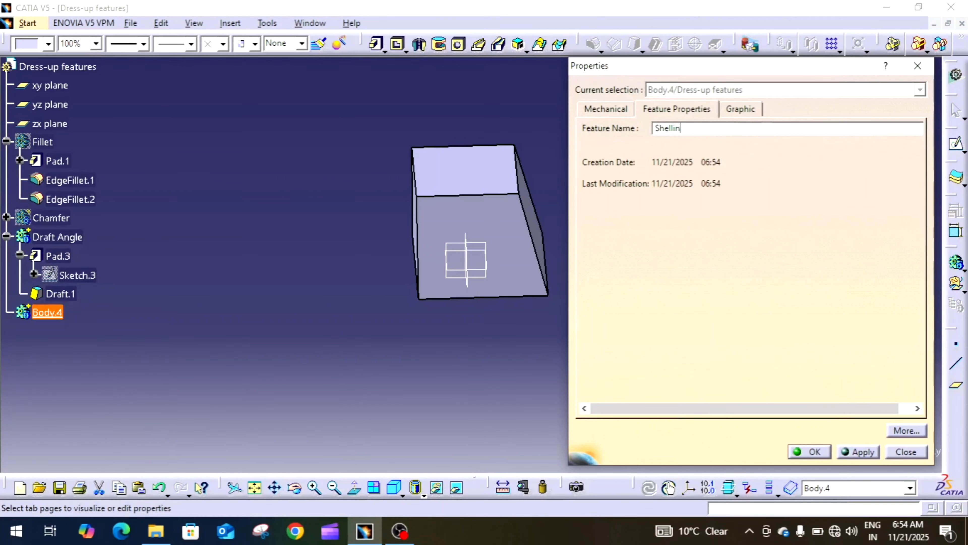
{"action": "type", "text": "g"}
{"action": "key", "text": "Return"}
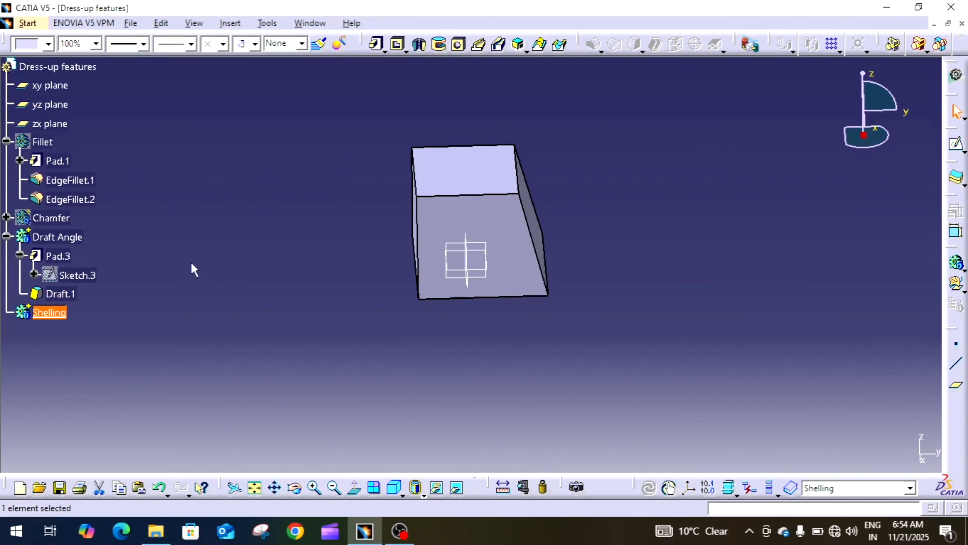
Hide the Draft Angle body and sketch a centered rectangle about 80 x 59 mm on the xy plane, centered on the origin
{"action": "right_click", "coordinate": [57, 235]}
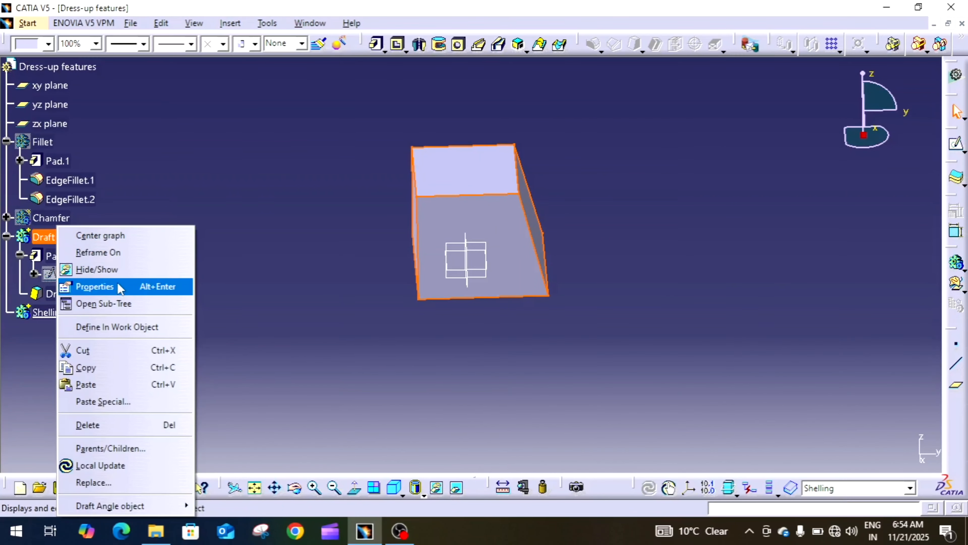
{"action": "left_click", "coordinate": [117, 271]}
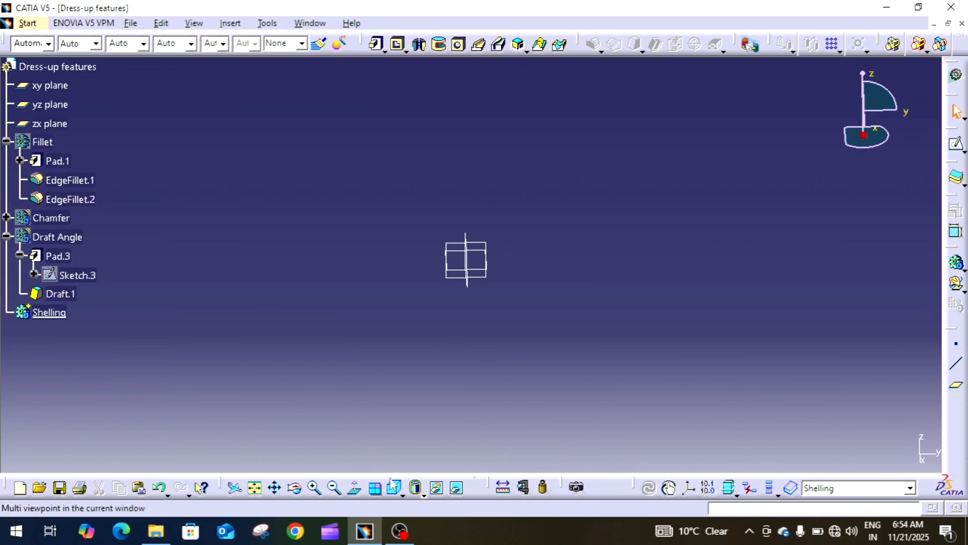
{"action": "middle_click_drag", "start_coordinate": [469, 337], "coordinate": [378, 341]}
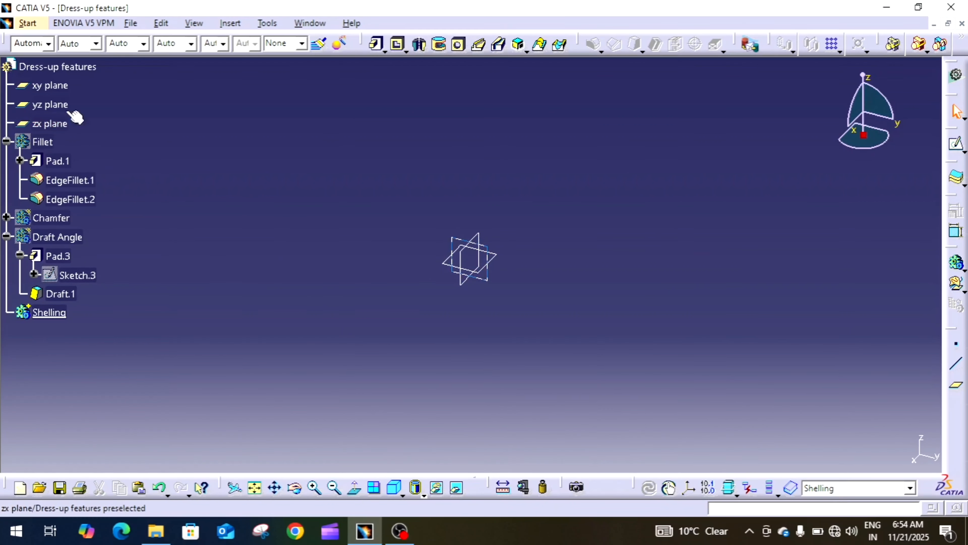
{"action": "left_click", "coordinate": [55, 87]}
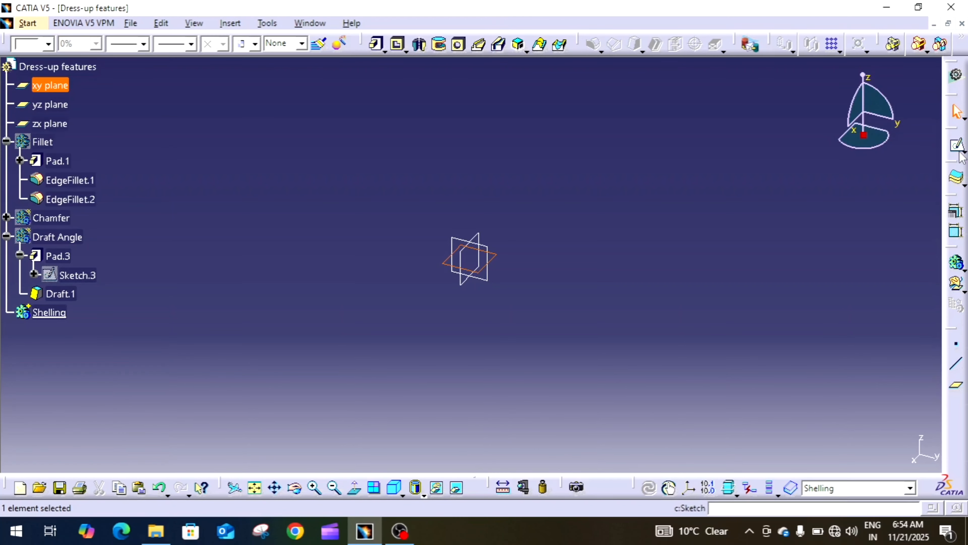
{"action": "left_click", "coordinate": [956, 144]}
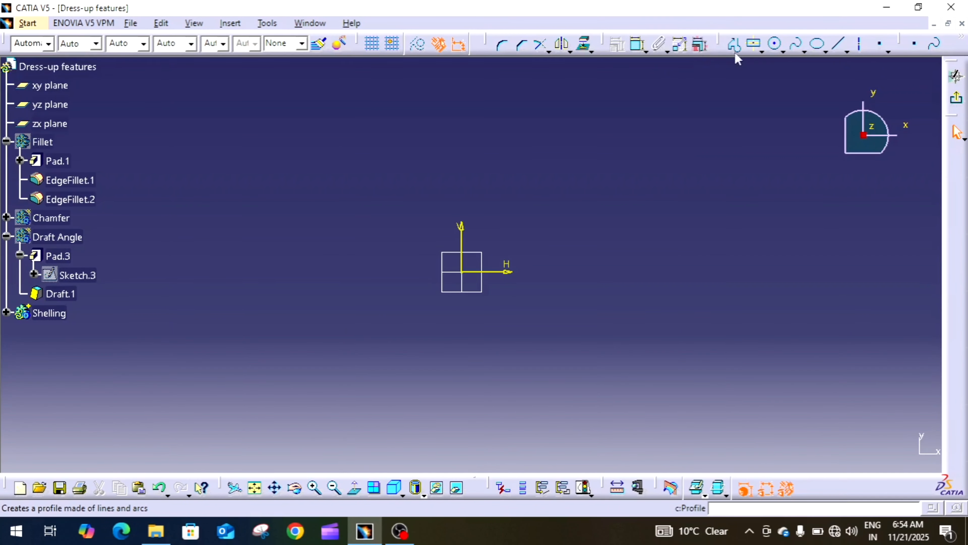
{"action": "left_click", "coordinate": [754, 44]}
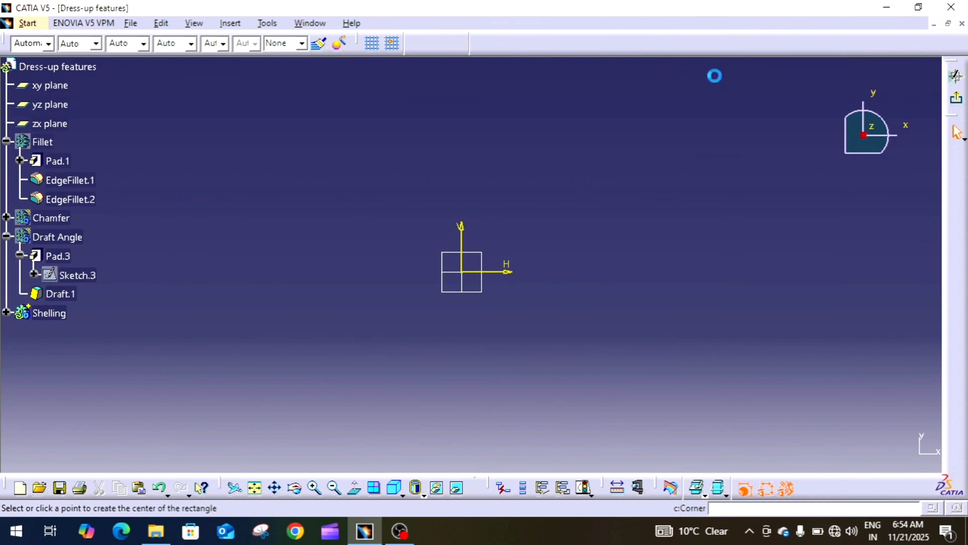
{"action": "left_click", "coordinate": [461, 272]}
{"action": "left_click", "coordinate": [544, 216]}
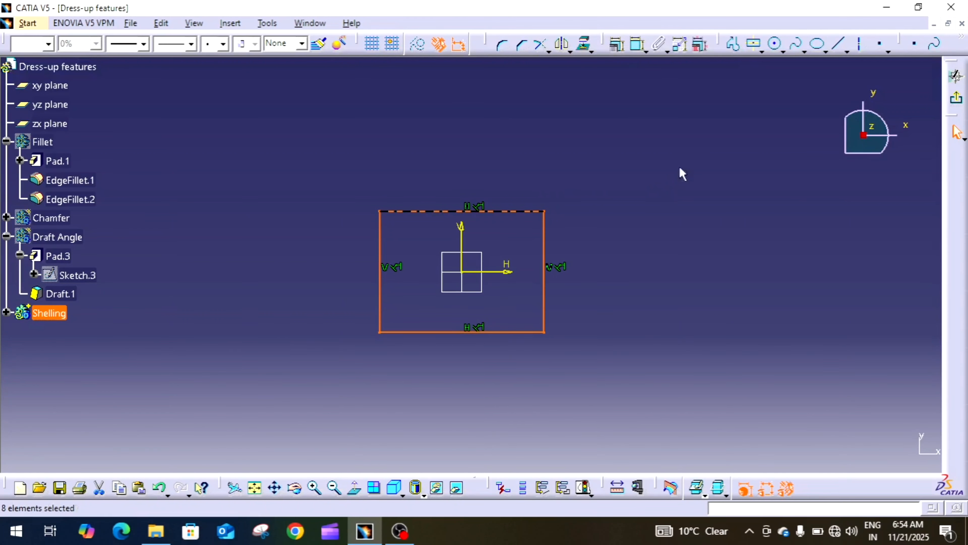
Dimension the rectangle's upper horizontal side and set it to 100 mm
{"action": "left_click", "coordinate": [495, 211]}
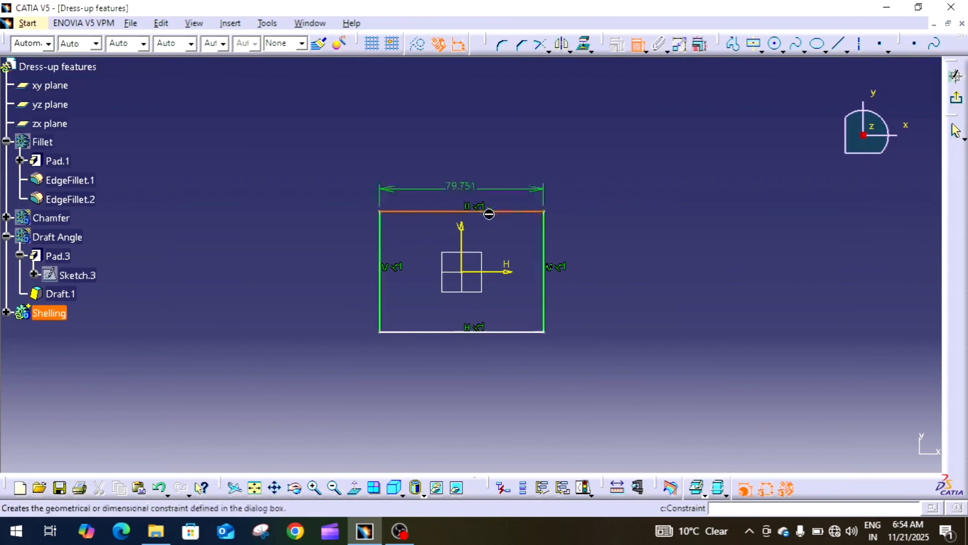
{"action": "left_click", "coordinate": [508, 177]}
{"action": "double_click", "coordinate": [487, 177]}
{"action": "type", "text": "1"}
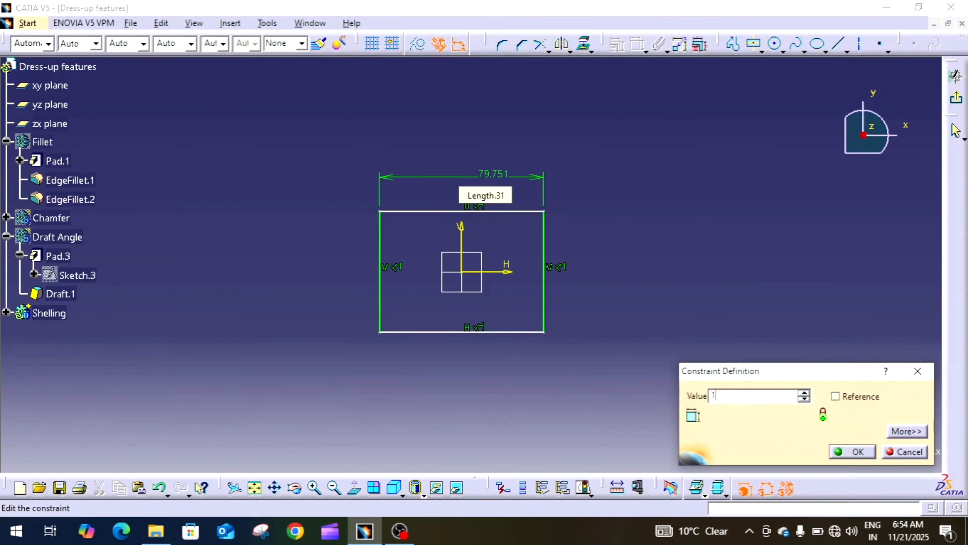
{"action": "type", "text": "00"}
{"action": "key", "text": "Return"}
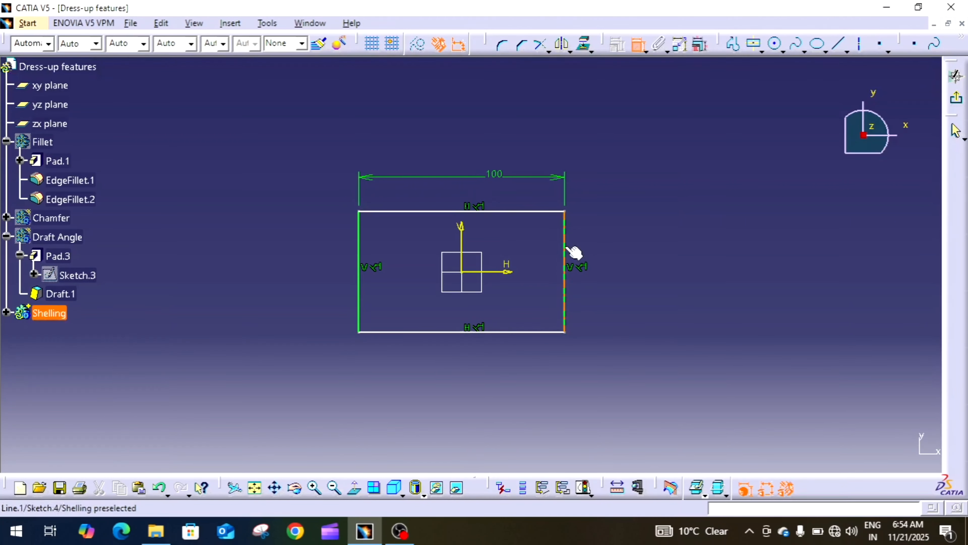
Dimension the rectangle's right vertical side and set it to 50 mm
{"action": "left_click", "coordinate": [570, 253]}
{"action": "left_click", "coordinate": [612, 250]}
{"action": "double_click", "coordinate": [608, 248]}
{"action": "type", "text": "50"}
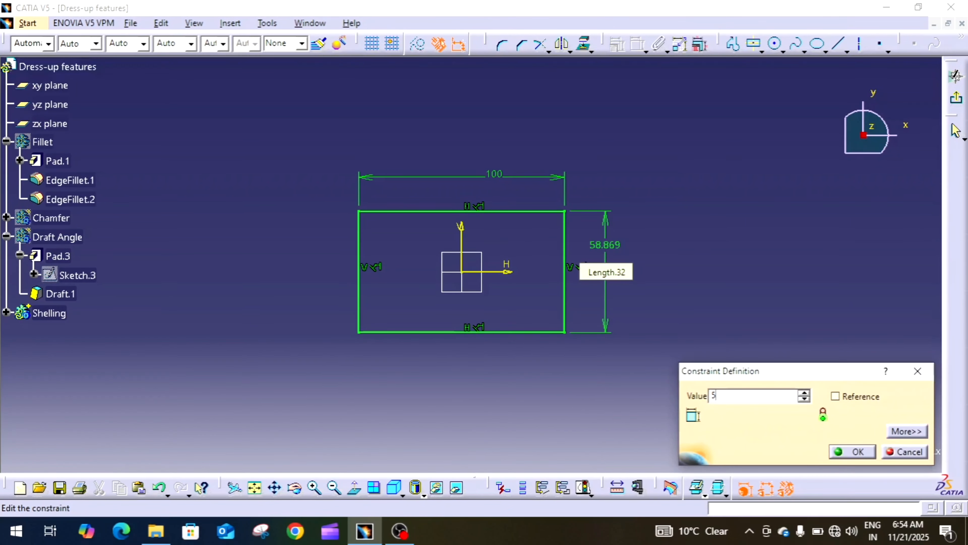
{"action": "key", "text": "Return"}
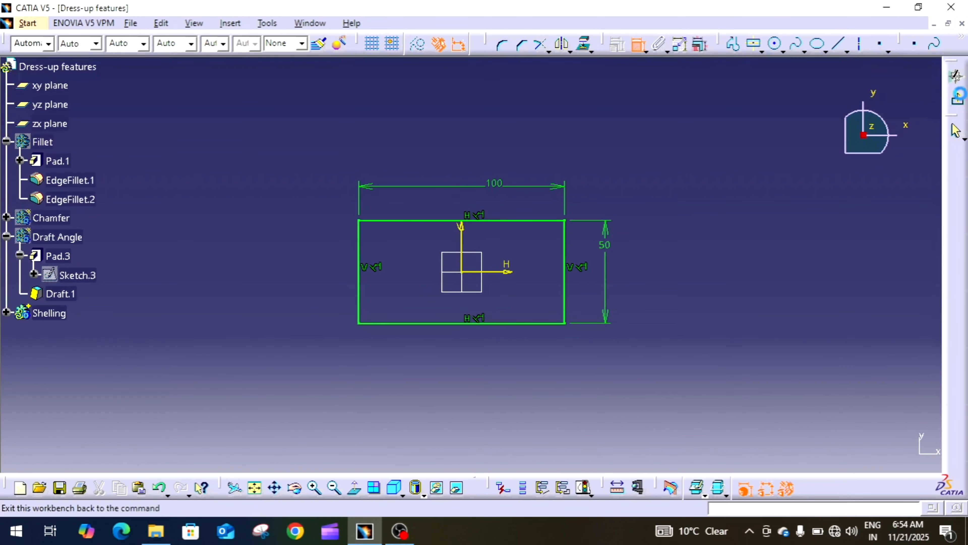
Finish the rectangle sketch and pad it 30 mm in the Shelling body
{"action": "left_click", "coordinate": [954, 82]}
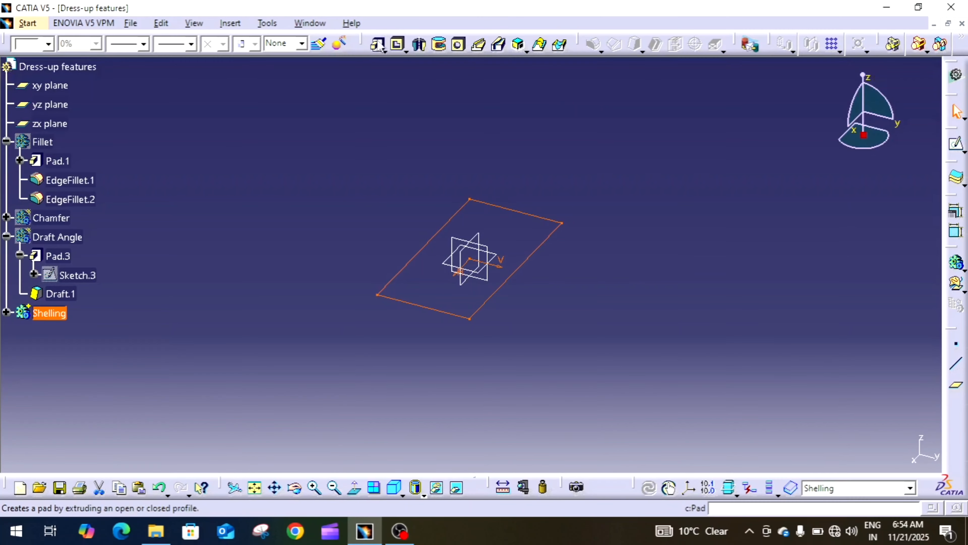
{"action": "left_click", "coordinate": [376, 44]}
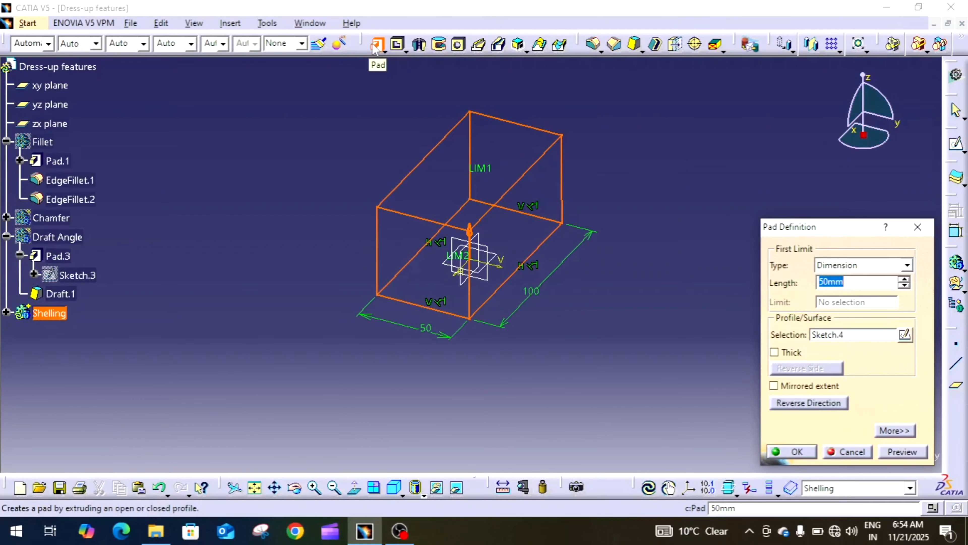
{"action": "type", "text": "30"}
{"action": "key", "text": "Return"}
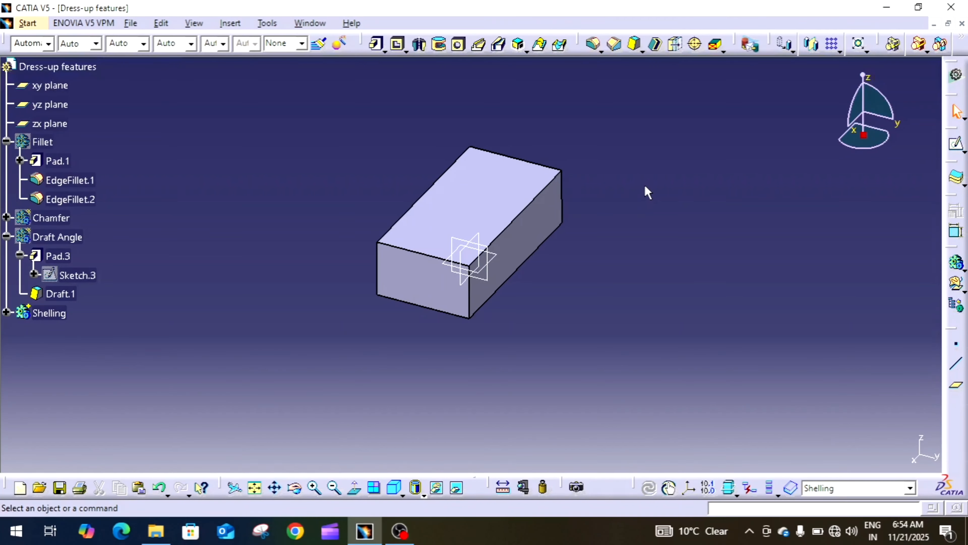
Start a shell on the block with a default inside thickness of 2 mm and an outside thickness of 0 mm
{"action": "left_click", "coordinate": [656, 54]}
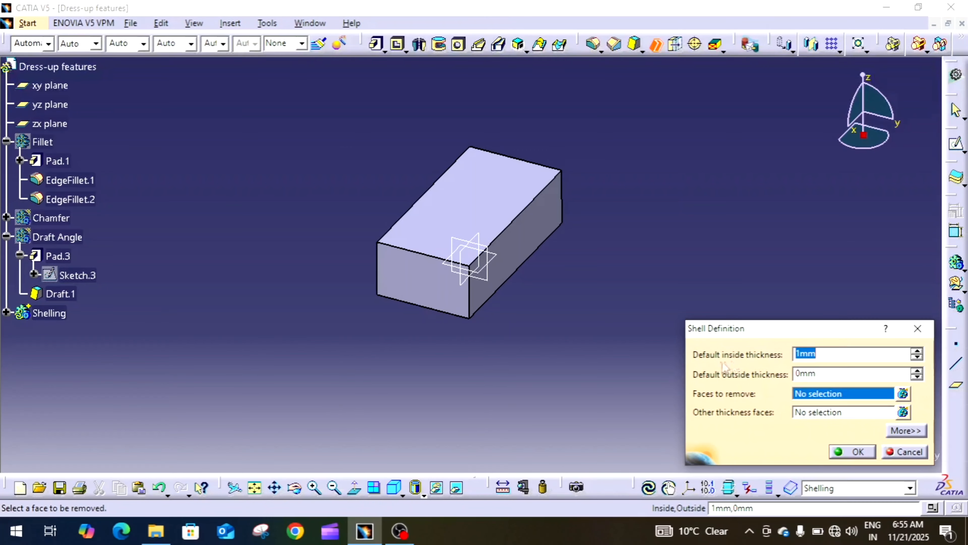
{"action": "left_click", "coordinate": [825, 356]}
{"action": "double_click", "coordinate": [824, 355]}
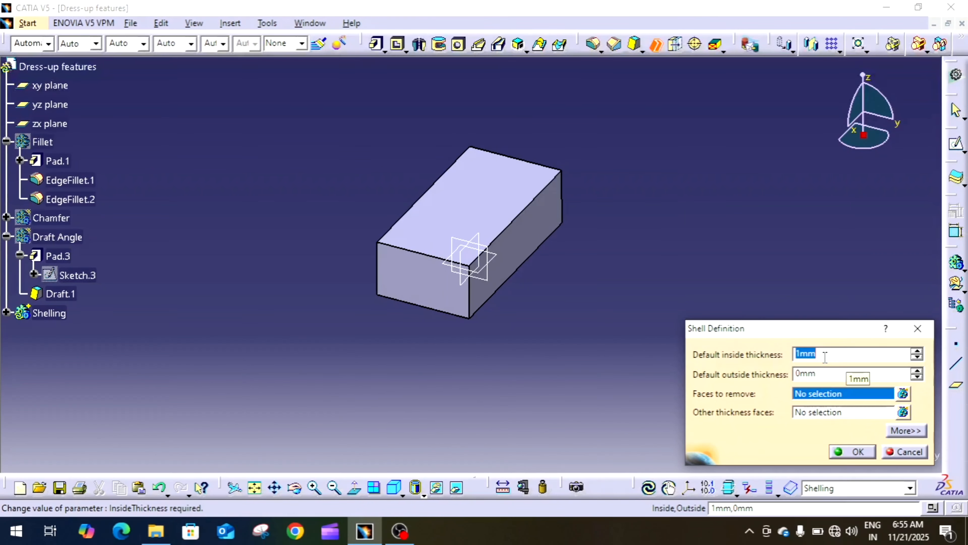
{"action": "type", "text": "2"}
{"action": "key", "text": "Return"}
{"action": "left_click", "coordinate": [833, 376]}
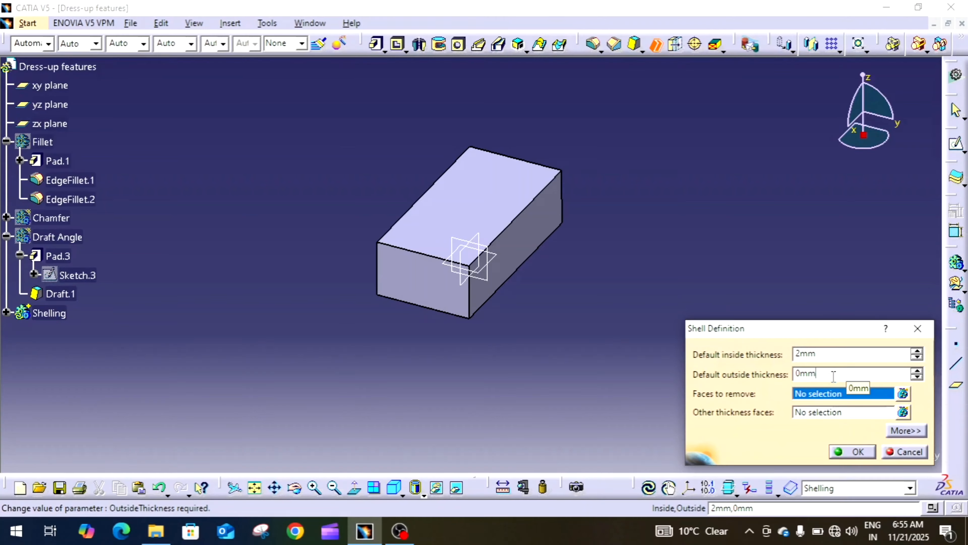
{"action": "key", "text": "Return"}
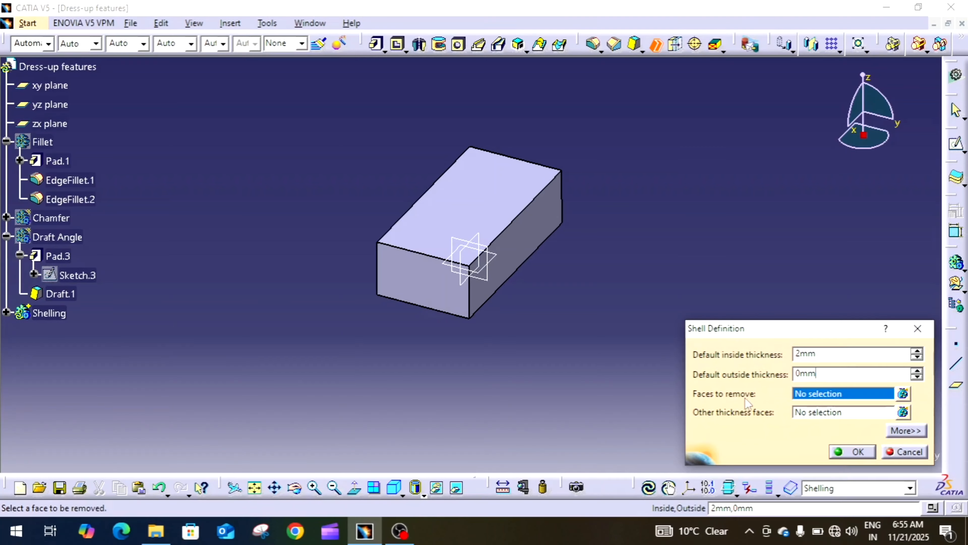
Choose the block's top face as the face to remove and apply the shell
{"action": "left_click", "coordinate": [472, 209]}
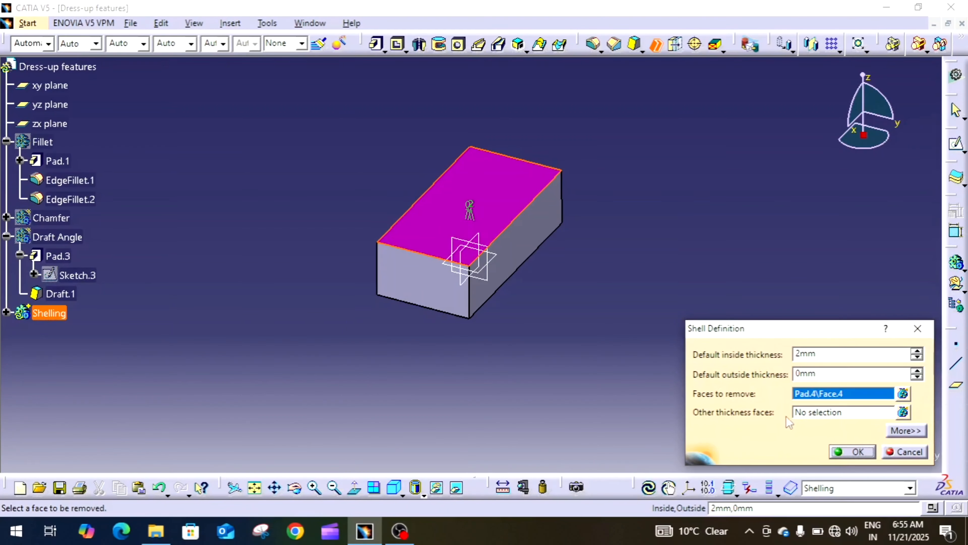
{"action": "left_click", "coordinate": [906, 430]}
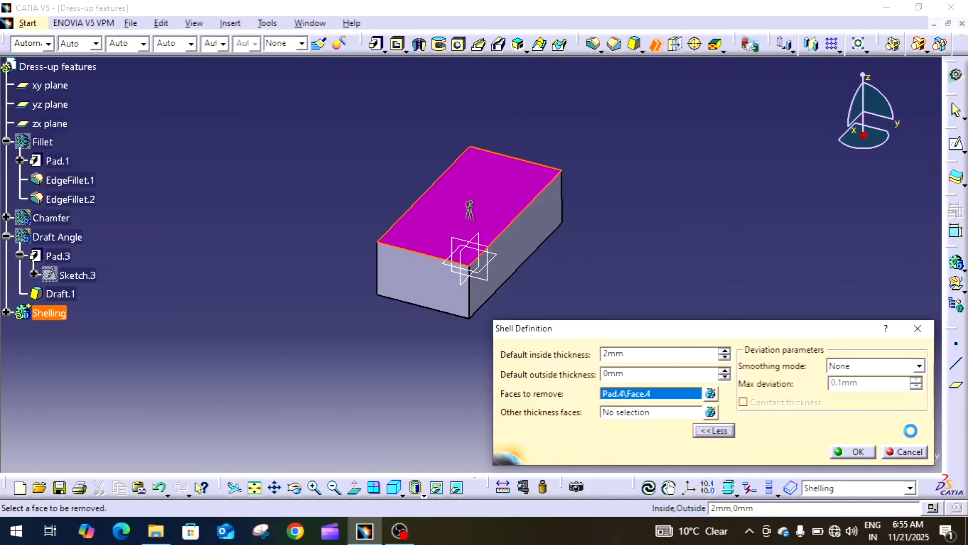
{"action": "left_click", "coordinate": [854, 452]}
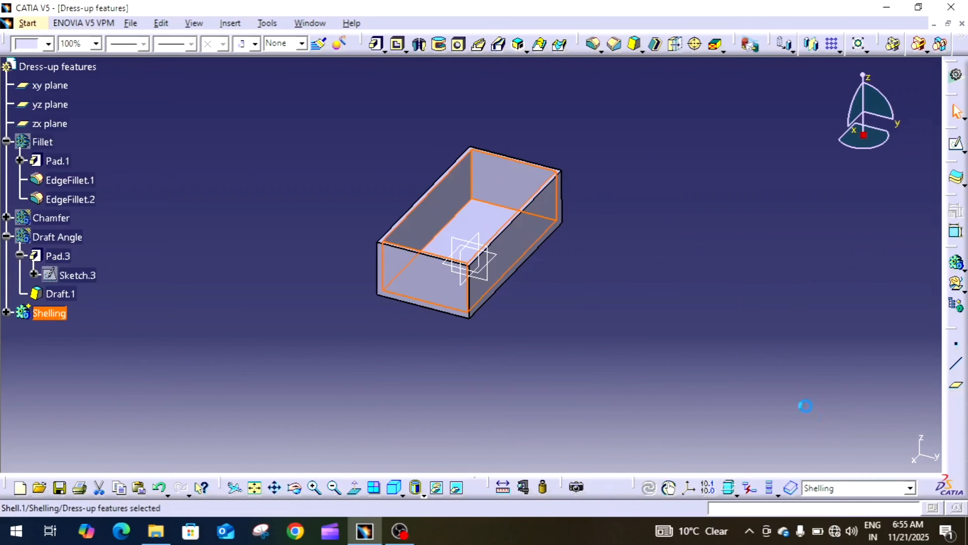
{"action": "middle_click_drag", "start_coordinate": [753, 308], "coordinate": [793, 263]}
{"action": "middle_click_drag", "start_coordinate": [651, 240], "coordinate": [651, 268]}
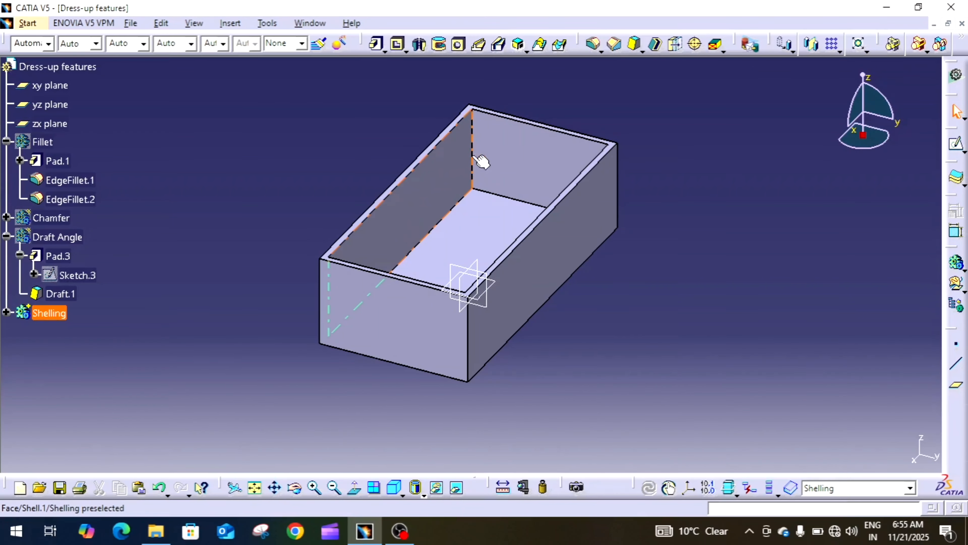
{"action": "middle_click_drag", "start_coordinate": [564, 199], "coordinate": [588, 321]}
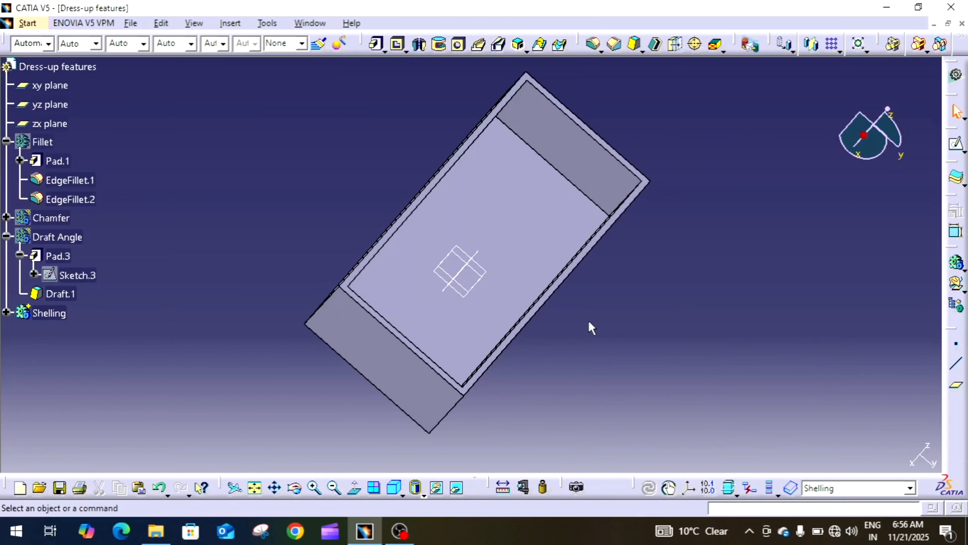
{"action": "middle_click_drag", "start_coordinate": [590, 327], "coordinate": [551, 291]}
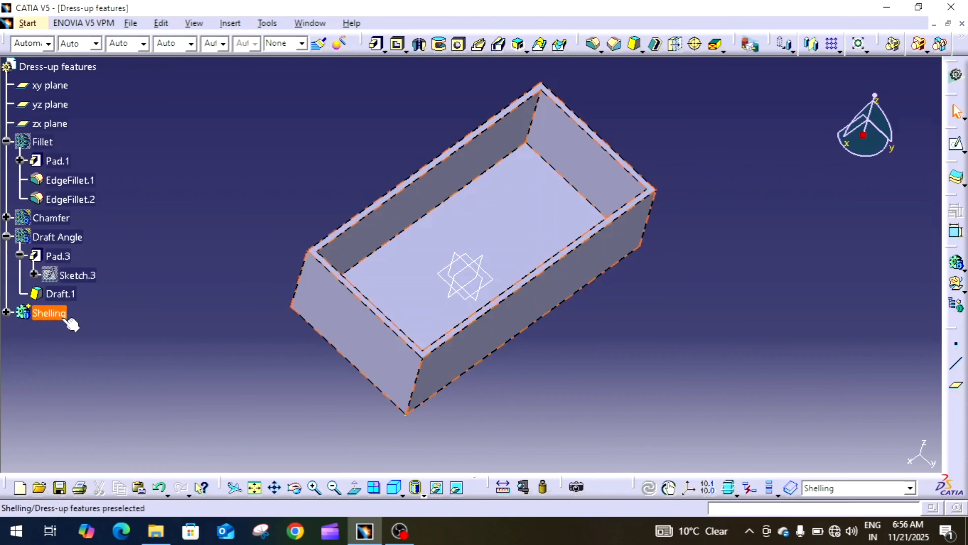
Insert a new body and rename it Thickness
{"action": "left_click", "coordinate": [233, 24]}
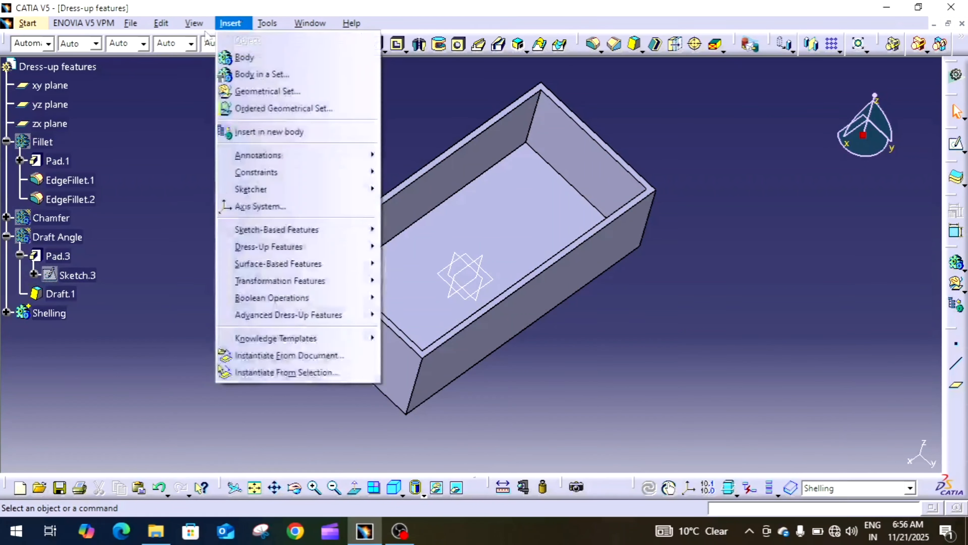
{"action": "mouse_move", "coordinate": [196, 24]}
{"action": "mouse_move", "coordinate": [230, 23]}
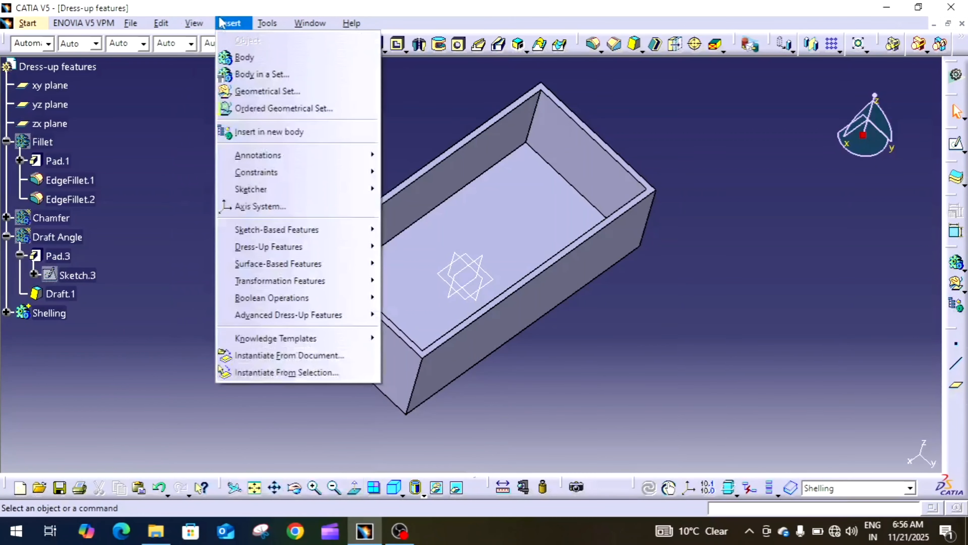
{"action": "left_click", "coordinate": [261, 55]}
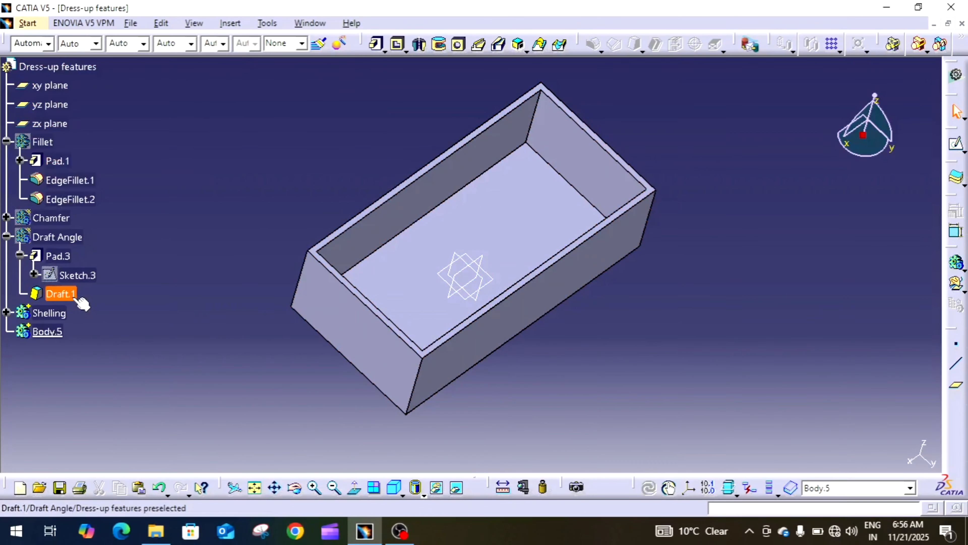
{"action": "right_click", "coordinate": [59, 328]}
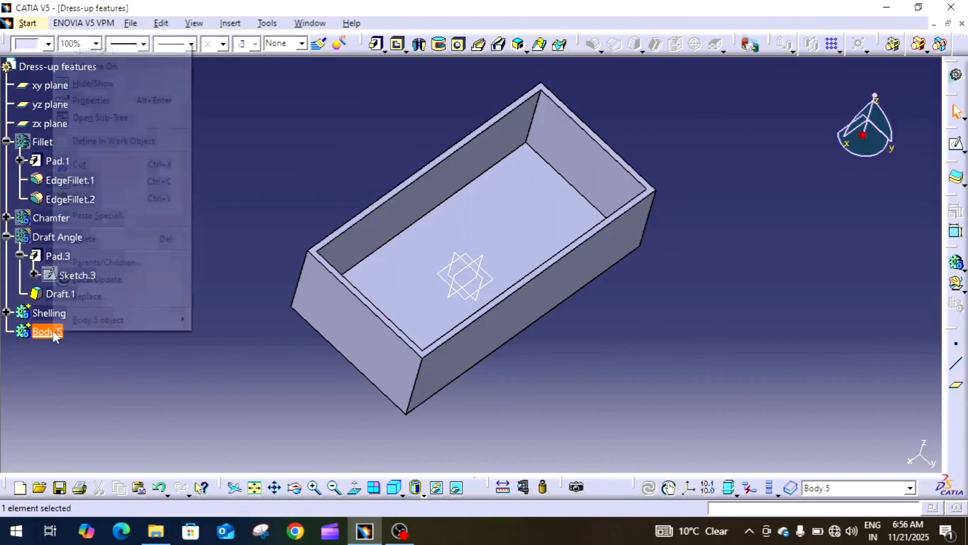
{"action": "left_click", "coordinate": [124, 108]}
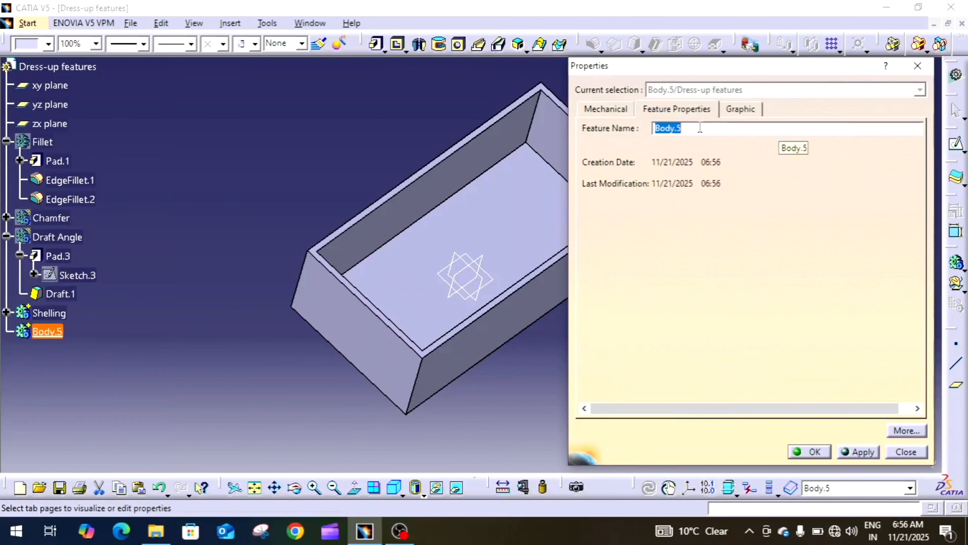
{"action": "type", "text": "Thic"}
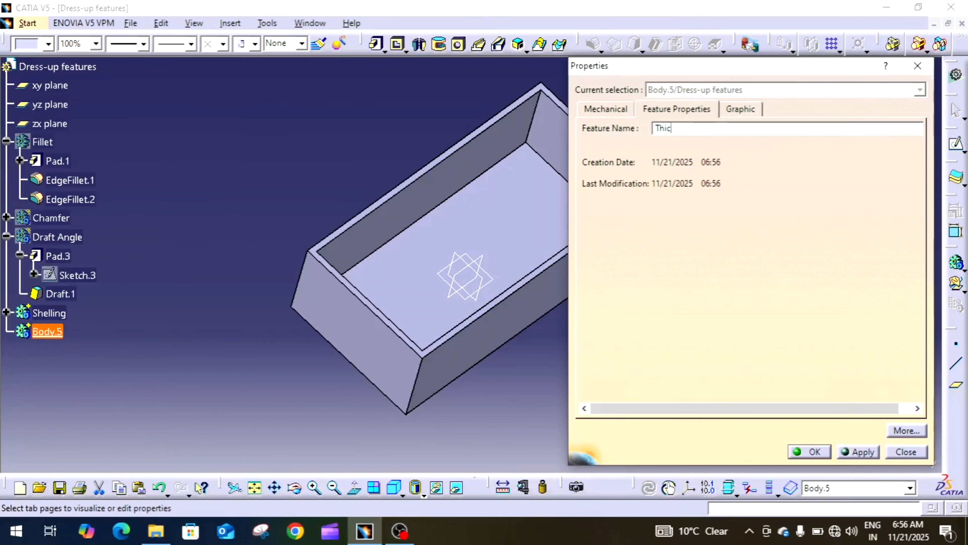
{"action": "type", "text": "kness"}
{"action": "key", "text": "Return"}
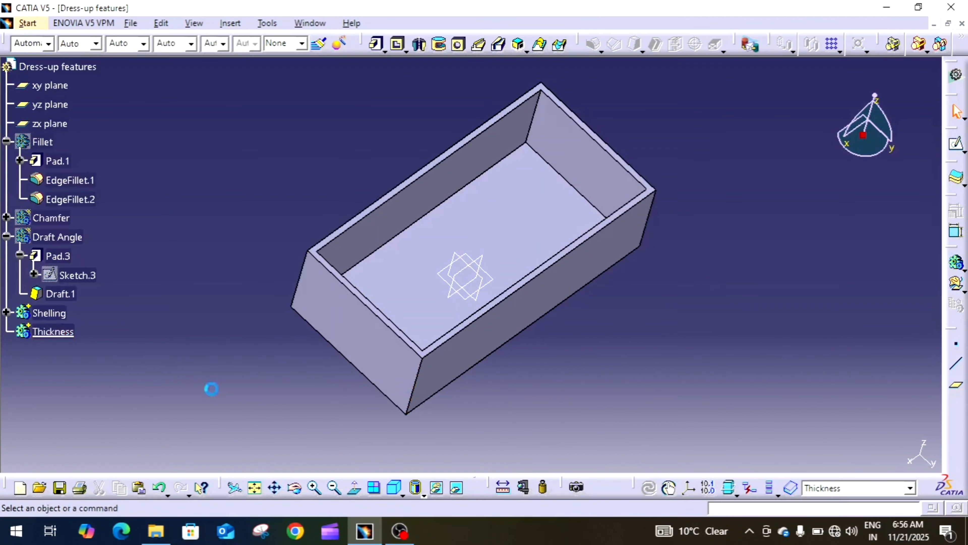
Hide the Shelling body and sketch a centered rectangle about 59 x 33 mm on the xy plane, centered on the origin
{"action": "right_click", "coordinate": [49, 312]}
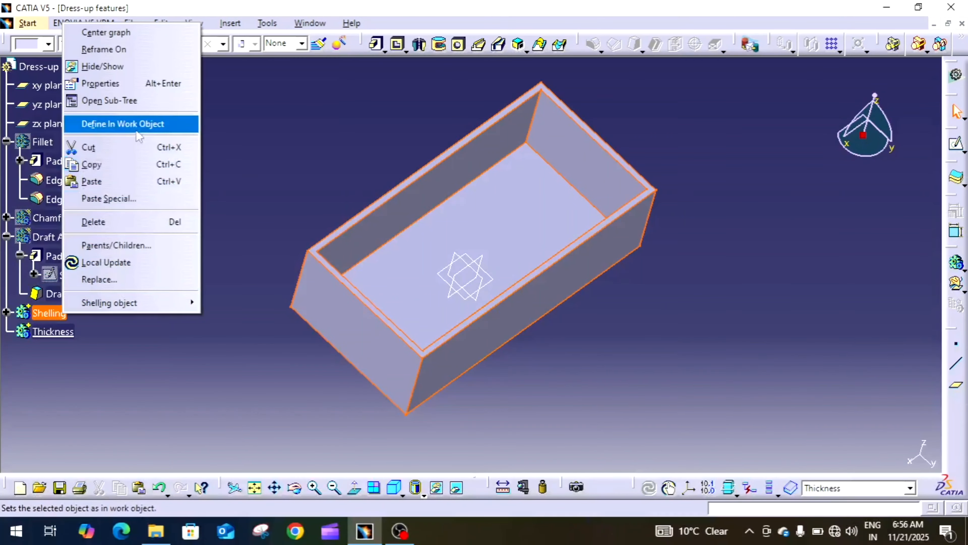
{"action": "left_click", "coordinate": [141, 67]}
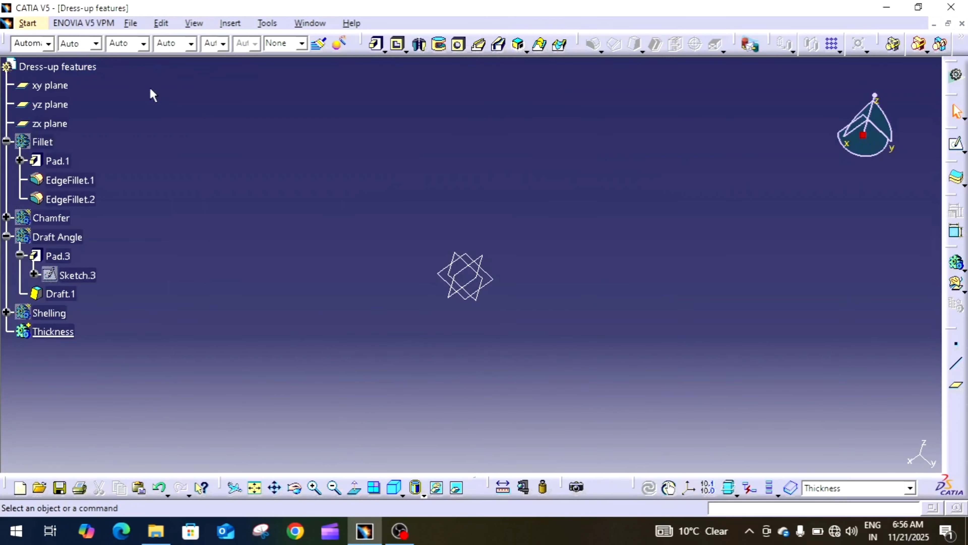
{"action": "left_click", "coordinate": [503, 281]}
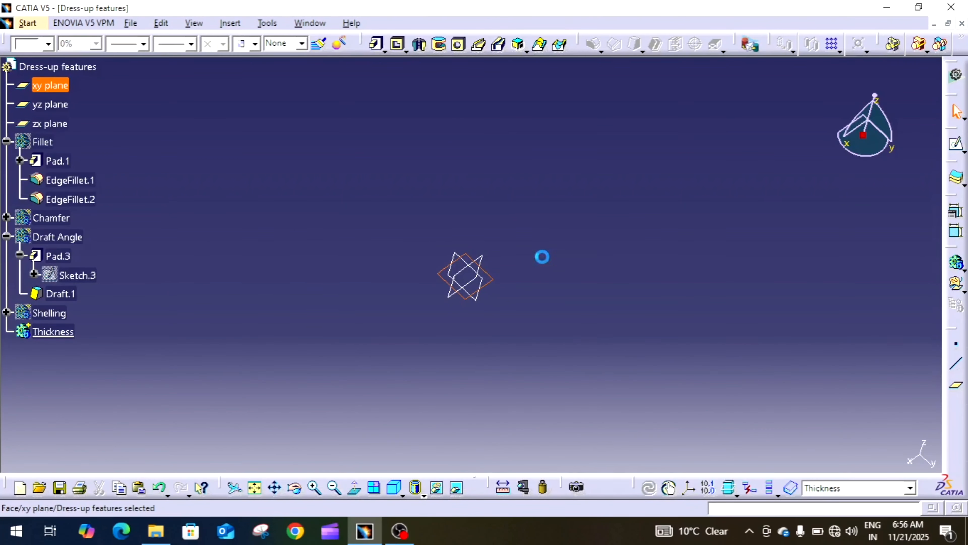
{"action": "left_click", "coordinate": [957, 148]}
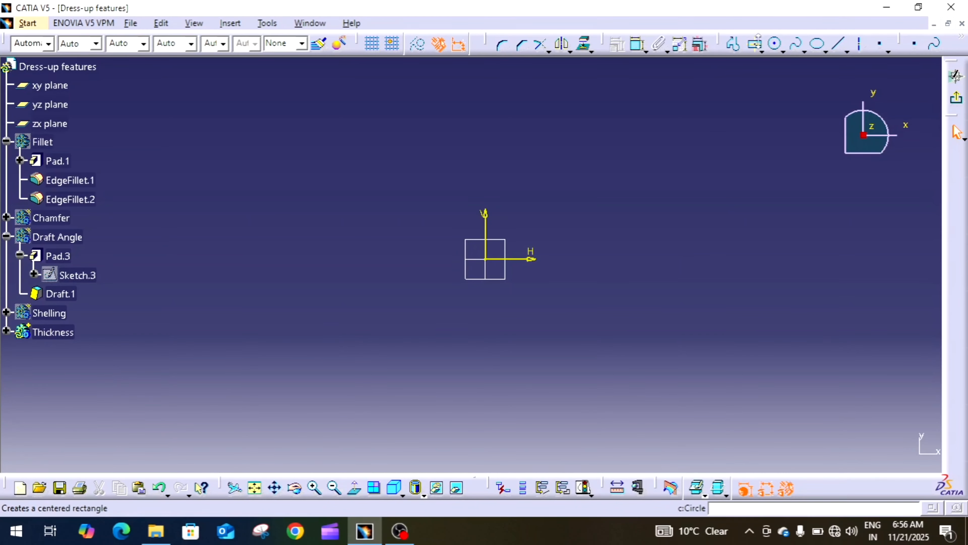
{"action": "left_click", "coordinate": [756, 45]}
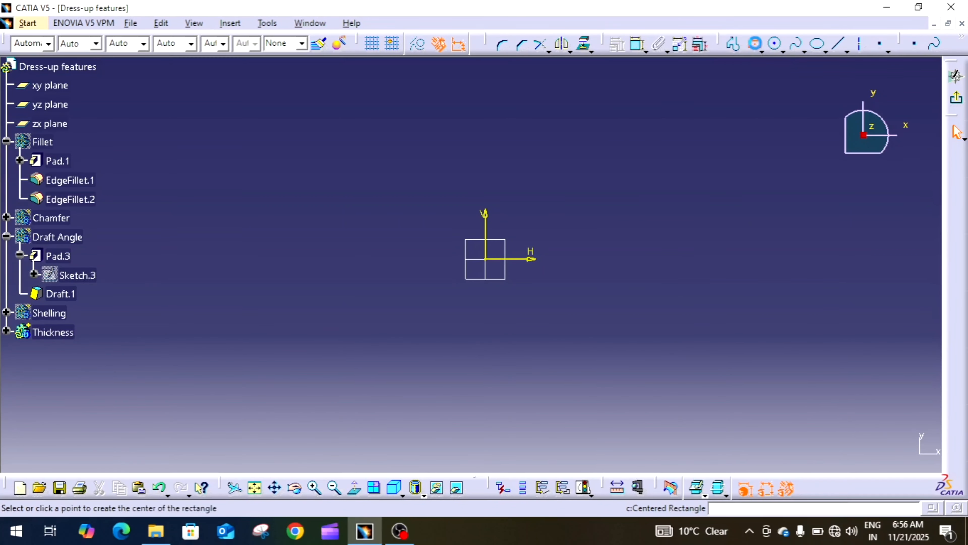
{"action": "left_click", "coordinate": [485, 259]}
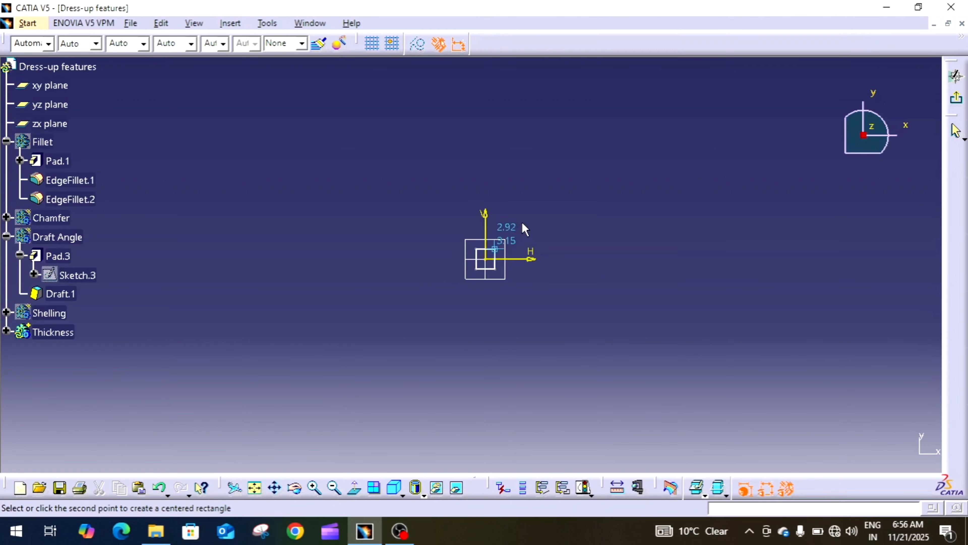
{"action": "left_click", "coordinate": [580, 206]}
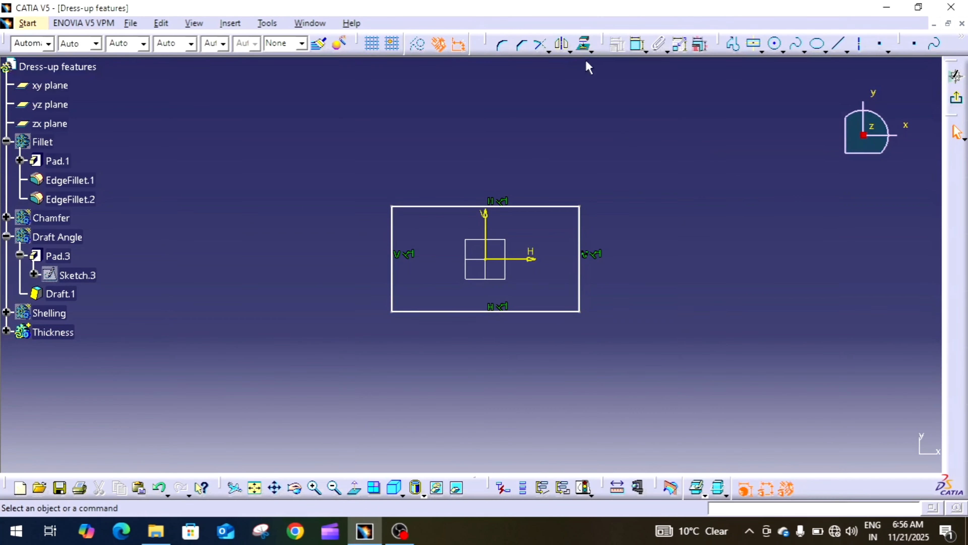
Dimension the upper horizontal side of the Thickness body's rectangle and set it to 100 mm
{"action": "left_click", "coordinate": [638, 45]}
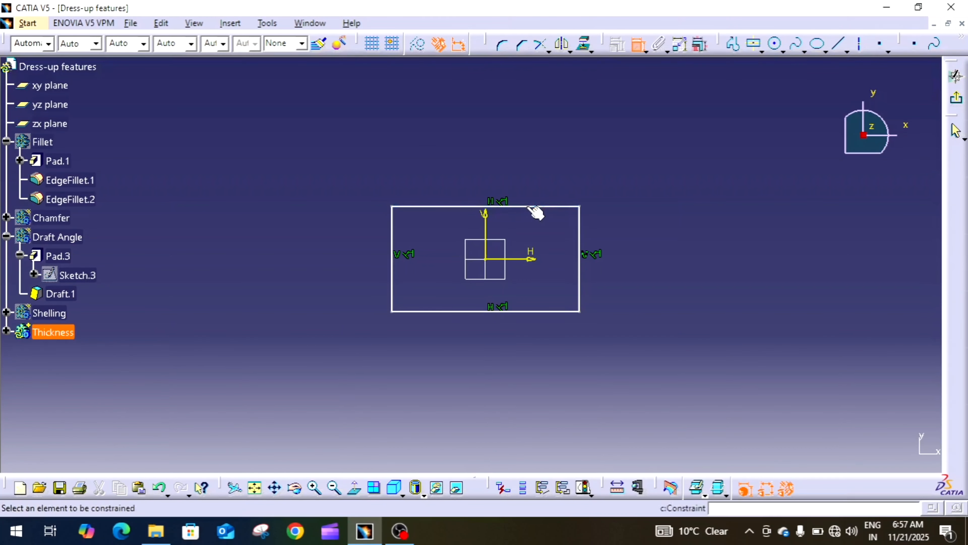
{"action": "left_click", "coordinate": [536, 206]}
{"action": "left_click", "coordinate": [525, 145]}
{"action": "double_click", "coordinate": [491, 143]}
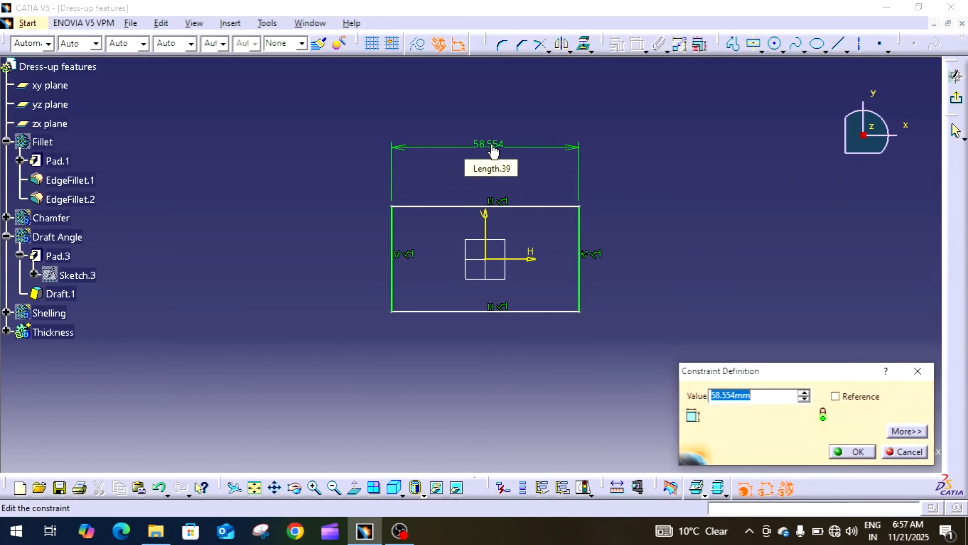
{"action": "type", "text": "100"}
{"action": "key", "text": "Return"}
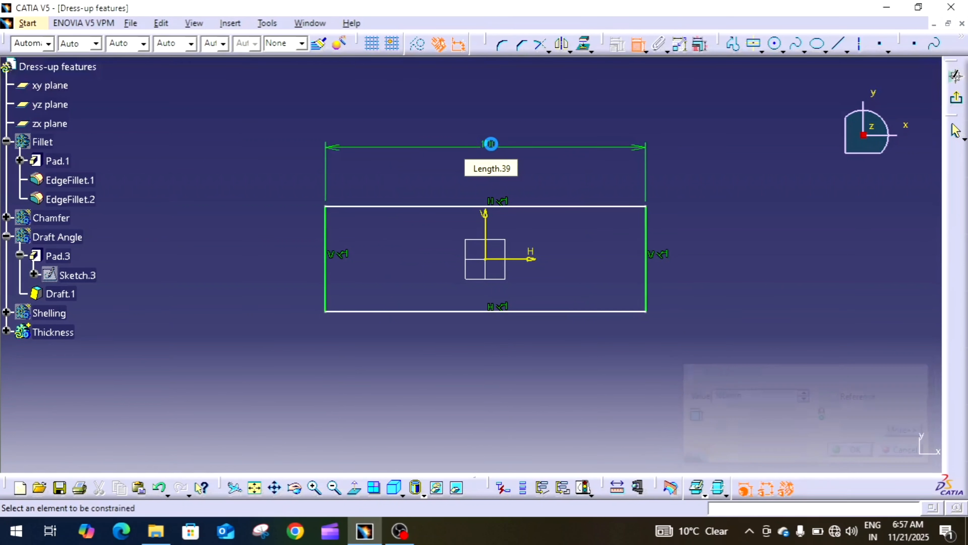
Dimension the right vertical side of the Thickness body's rectangle and set it to 50 mm
{"action": "left_click", "coordinate": [648, 228]}
{"action": "left_click", "coordinate": [688, 251]}
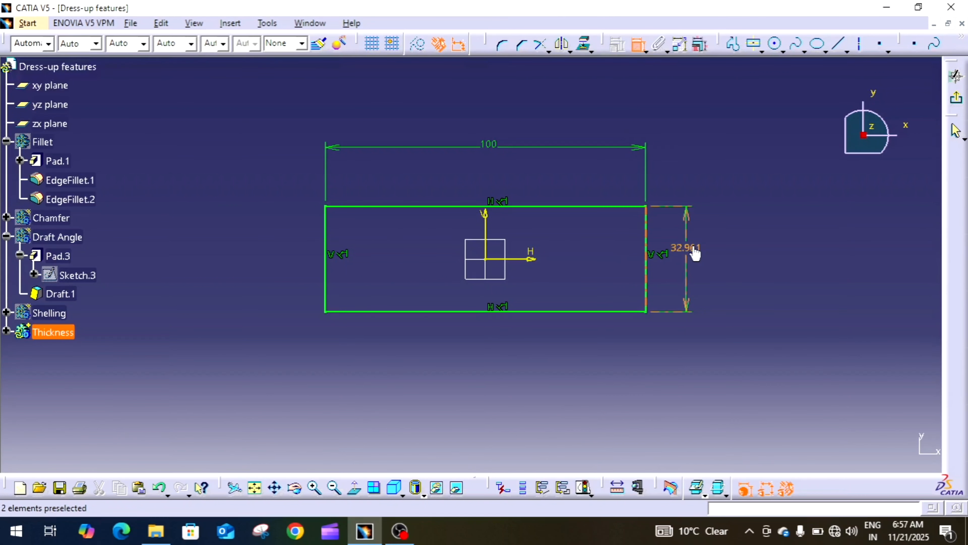
{"action": "double_click", "coordinate": [690, 247]}
{"action": "type", "text": "50mm"}
{"action": "key", "text": "Return"}
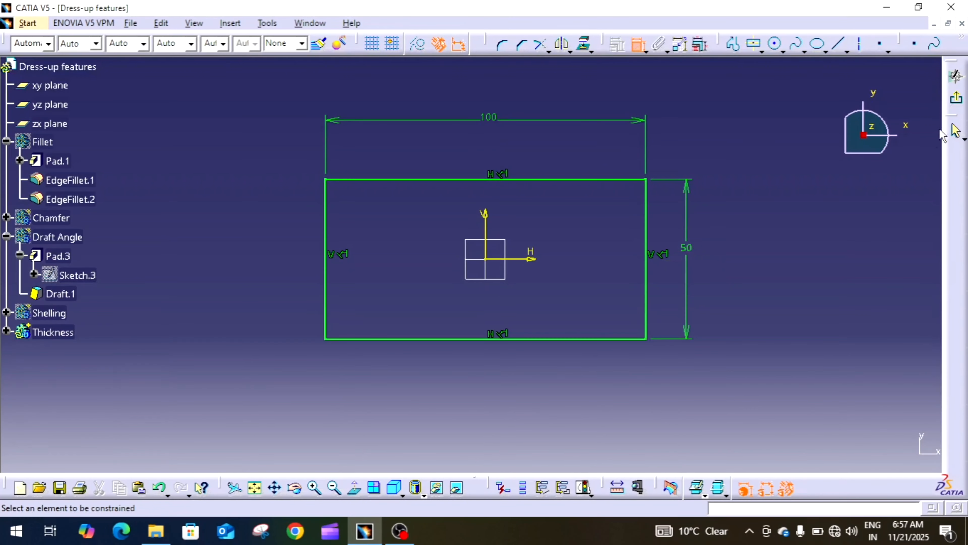
Finish the Thickness body's rectangle sketch and pad it 20 mm
{"action": "left_click", "coordinate": [955, 97]}
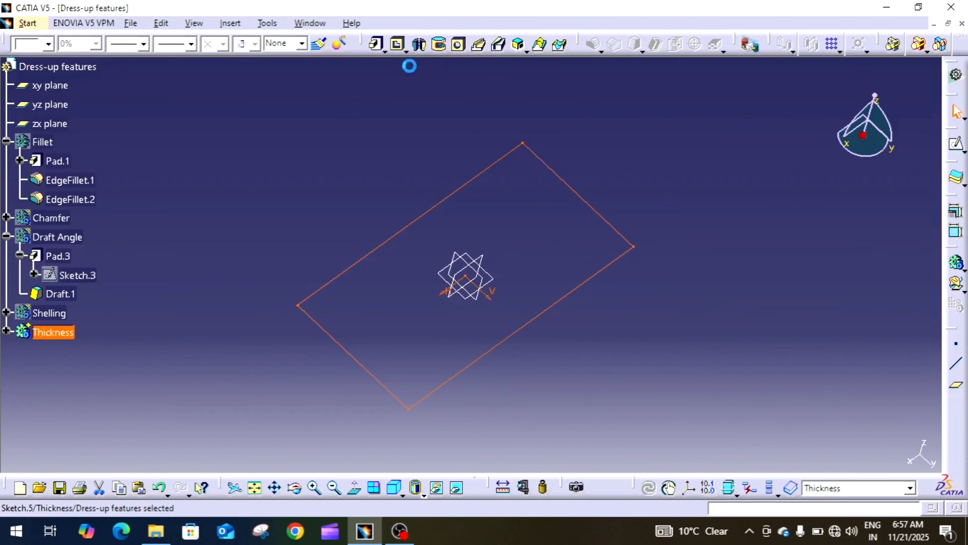
{"action": "left_click", "coordinate": [376, 44]}
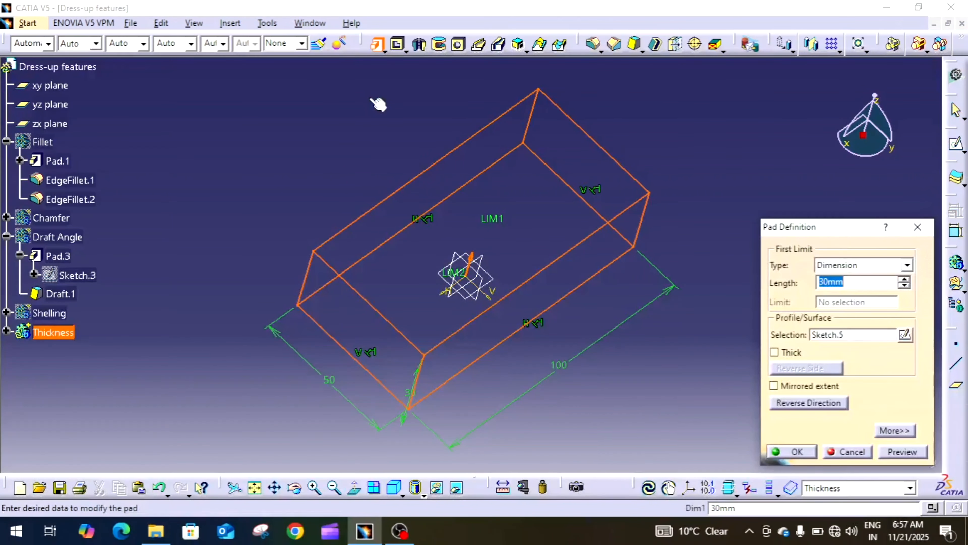
{"action": "type", "text": "20"}
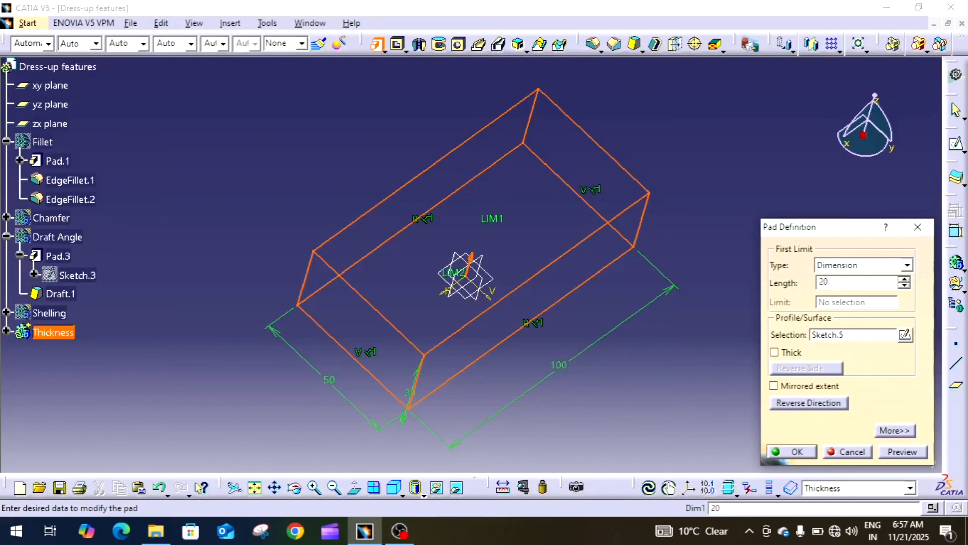
{"action": "key", "text": "Return"}
{"action": "middle_click_drag", "start_coordinate": [732, 275], "coordinate": [631, 290]}
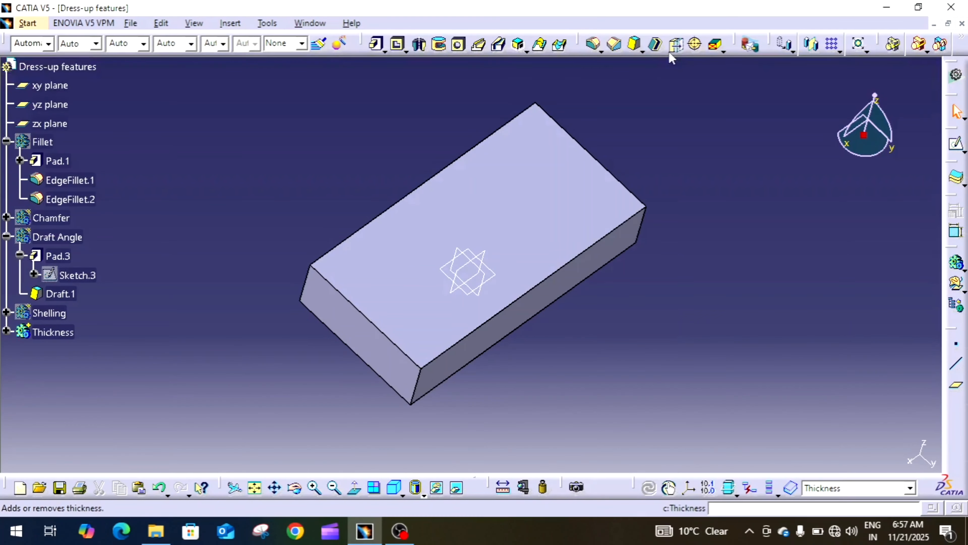
Add a thickness of 20 mm to the front long side face of the Thickness body's block
{"action": "left_click", "coordinate": [676, 45]}
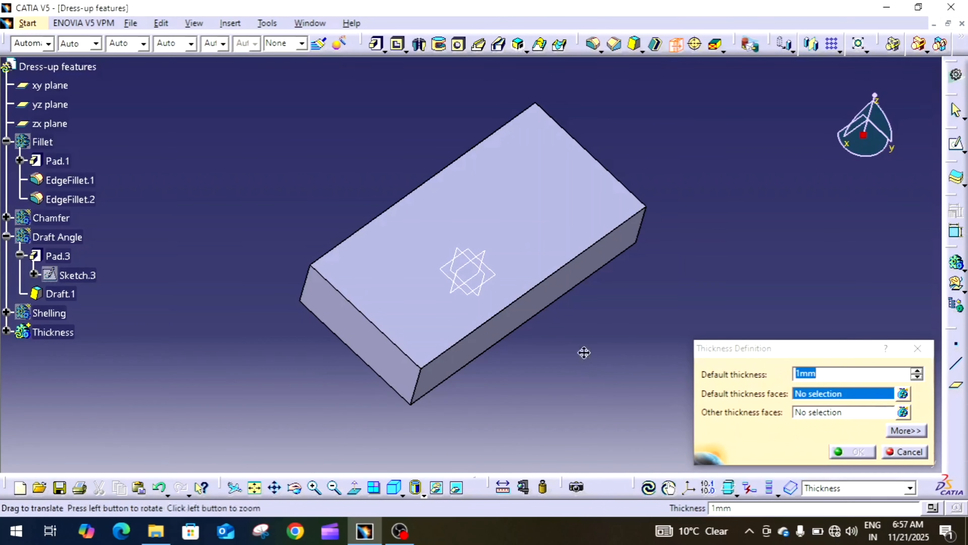
{"action": "middle_click_drag", "start_coordinate": [584, 350], "coordinate": [593, 309]}
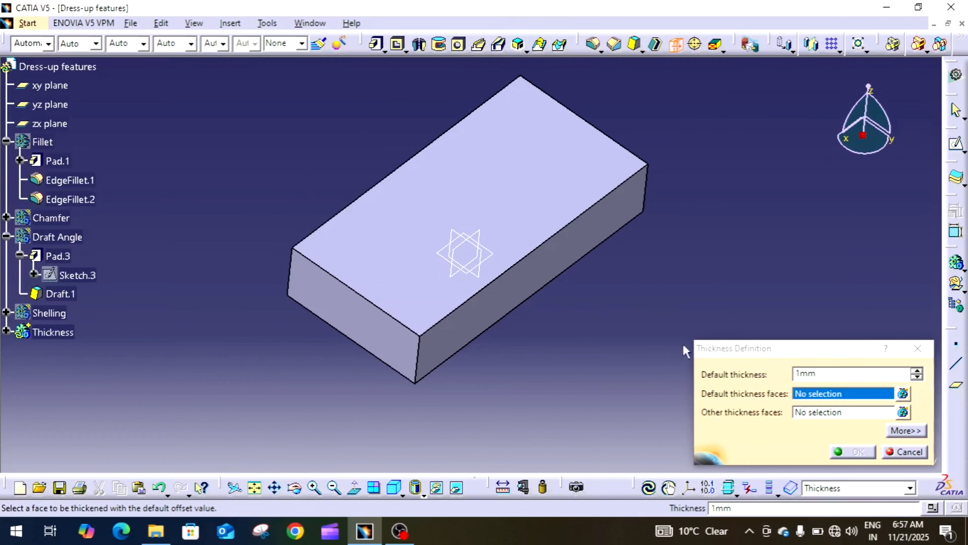
{"action": "double_click", "coordinate": [836, 376]}
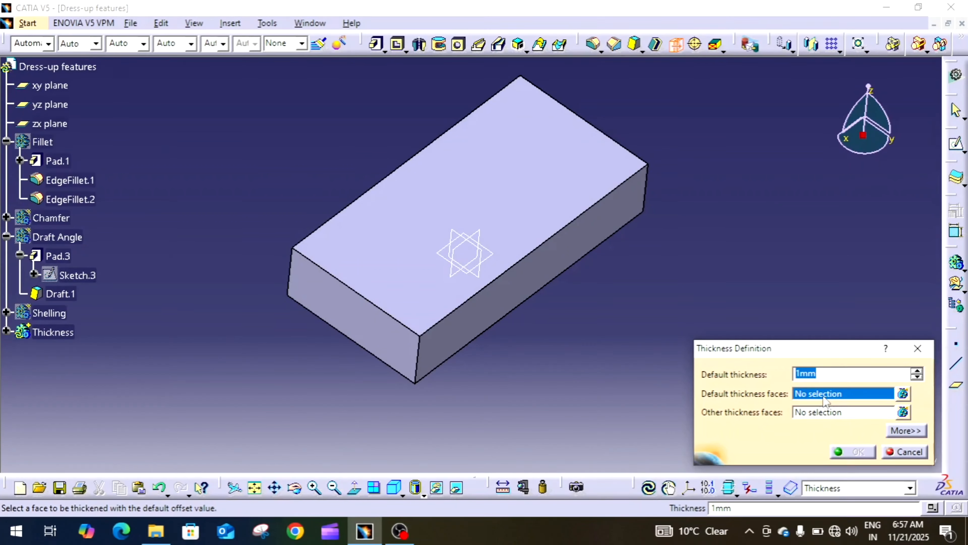
{"action": "left_click", "coordinate": [540, 286]}
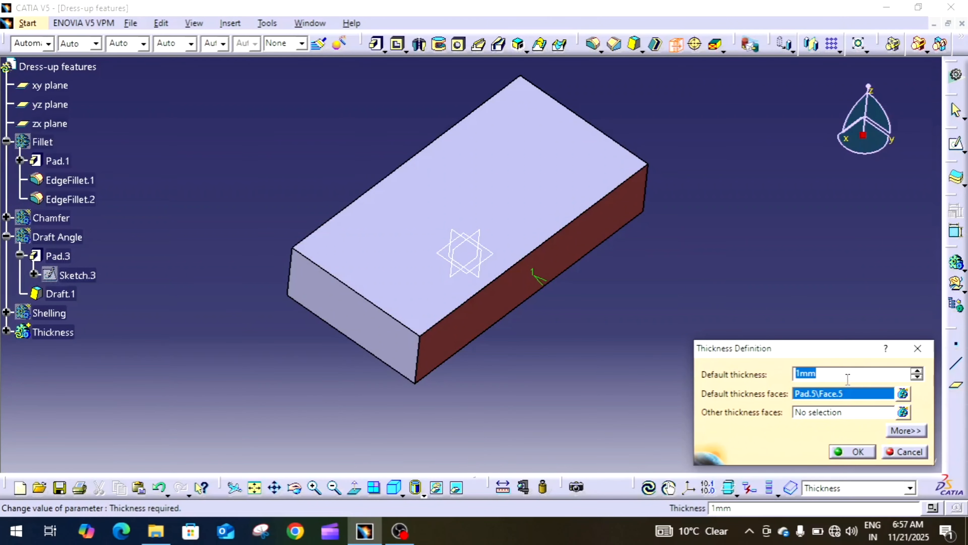
{"action": "type", "text": "20"}
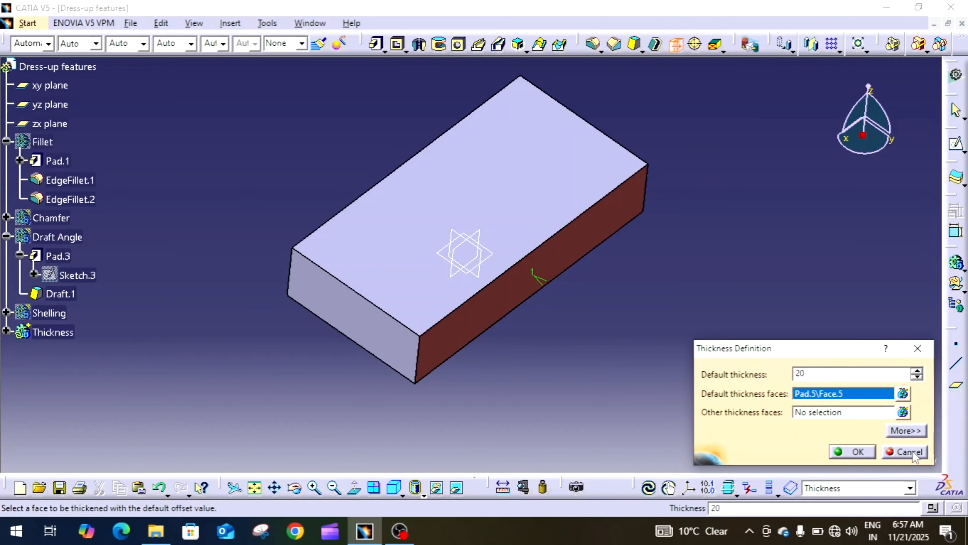
{"action": "left_click", "coordinate": [856, 452]}
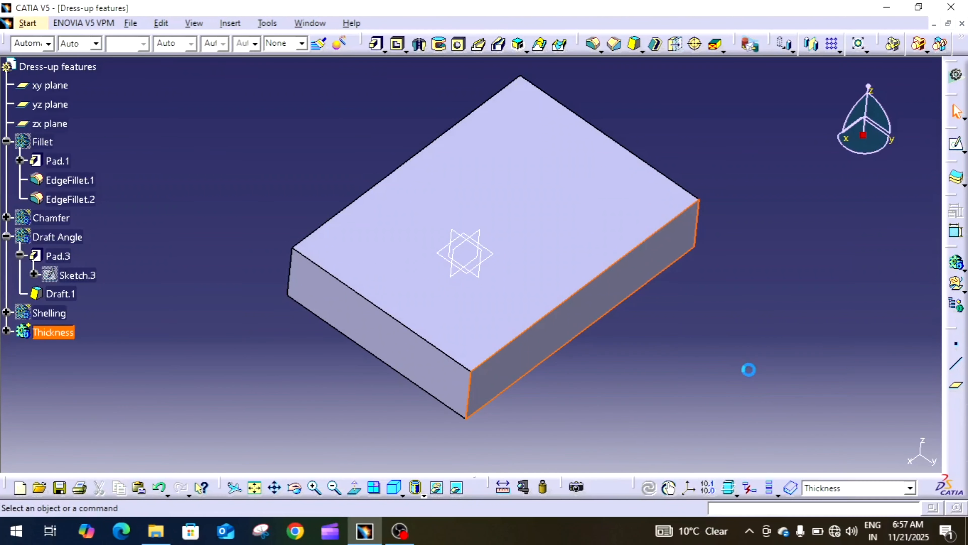
{"action": "middle_click_drag", "start_coordinate": [749, 369], "coordinate": [742, 391]}
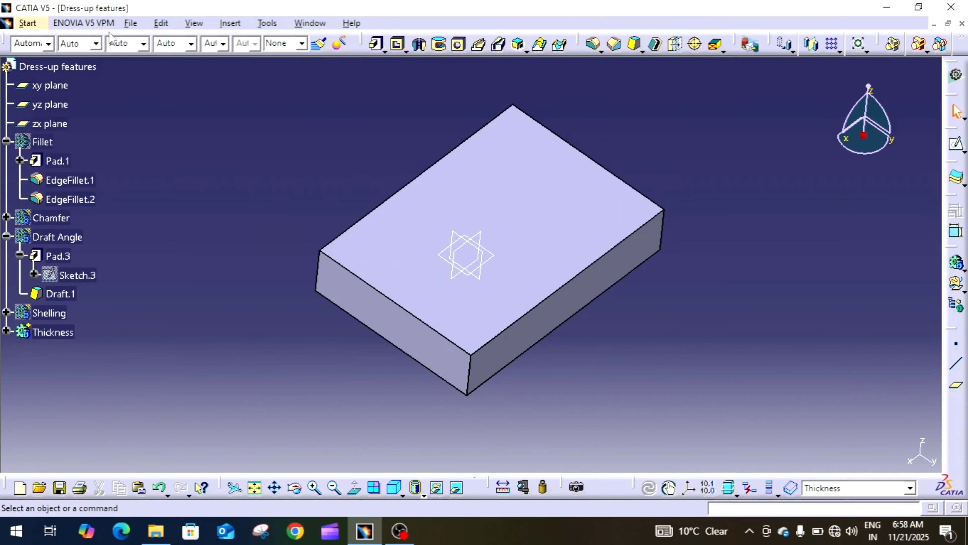
Insert a new body and rename it Remove face
{"action": "left_click", "coordinate": [226, 25]}
{"action": "left_click", "coordinate": [259, 61]}
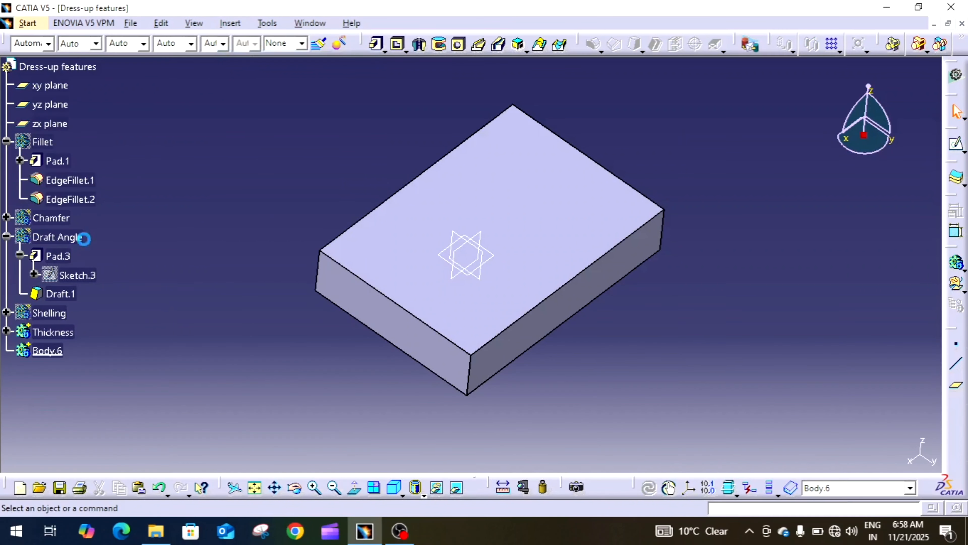
{"action": "right_click", "coordinate": [46, 350]}
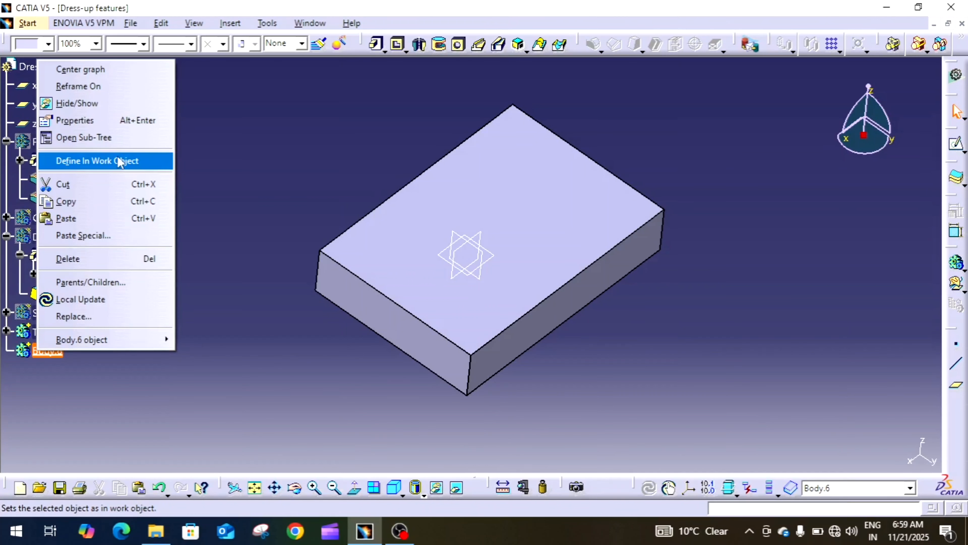
{"action": "left_click", "coordinate": [74, 120]}
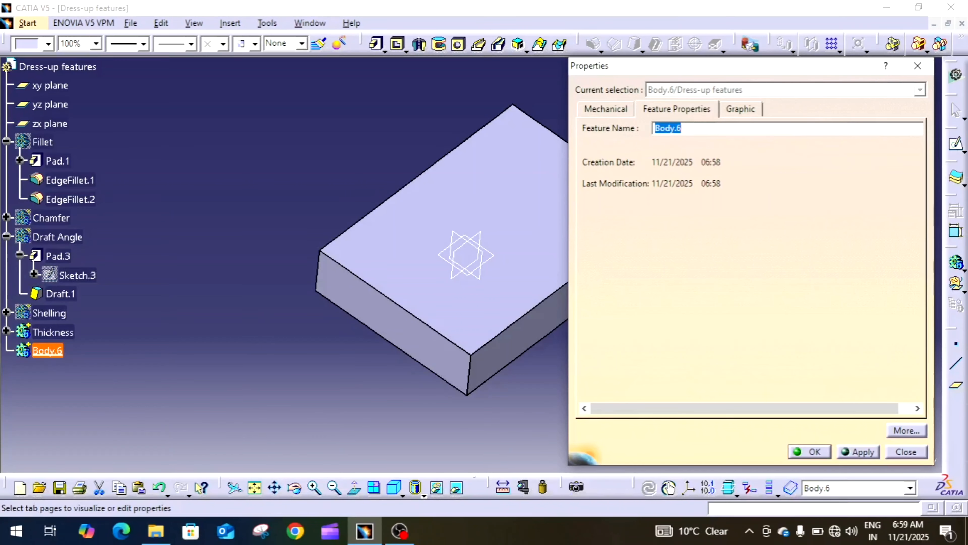
{"action": "type", "text": "Rem"}
{"action": "type", "text": "ov"}
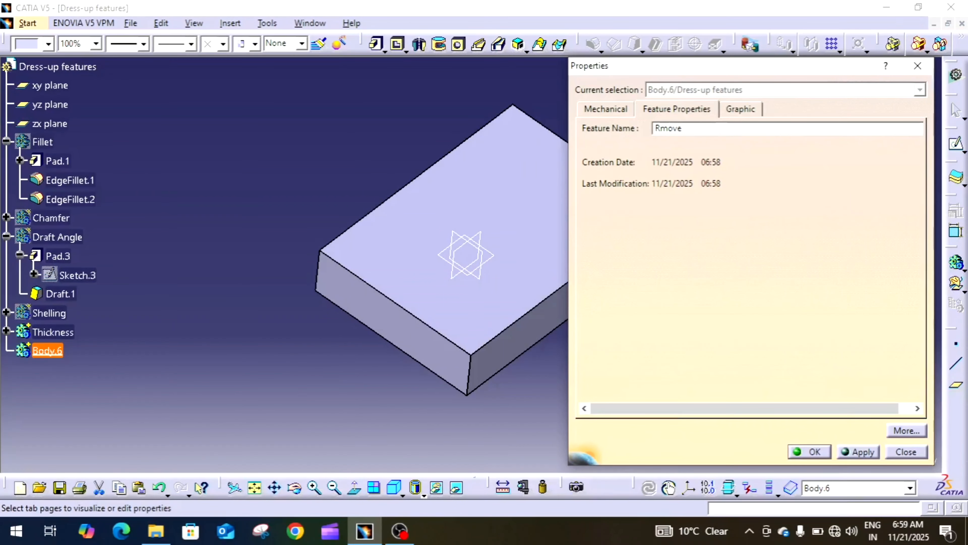
{"action": "type", "text": "e face"}
{"action": "left_click", "coordinate": [810, 452]}
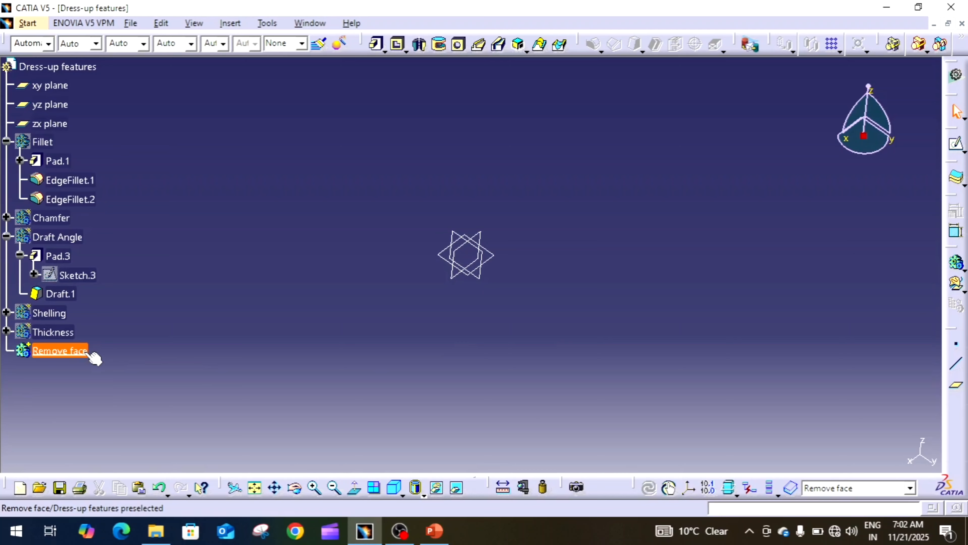
Sketch two concentric circles on the xy plane, centered on the origin, the outer one about 15 mm in radius
{"action": "left_click", "coordinate": [94, 358]}
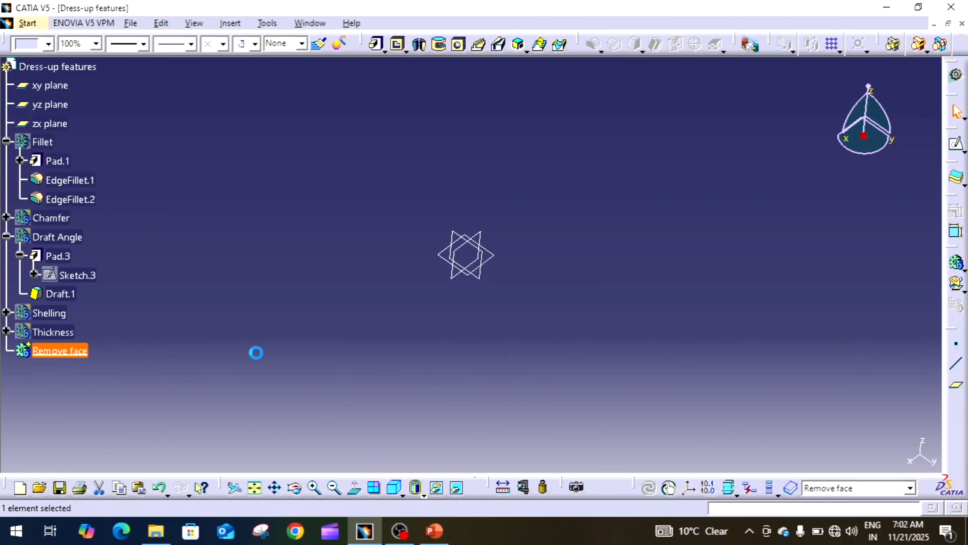
{"action": "left_click", "coordinate": [266, 354]}
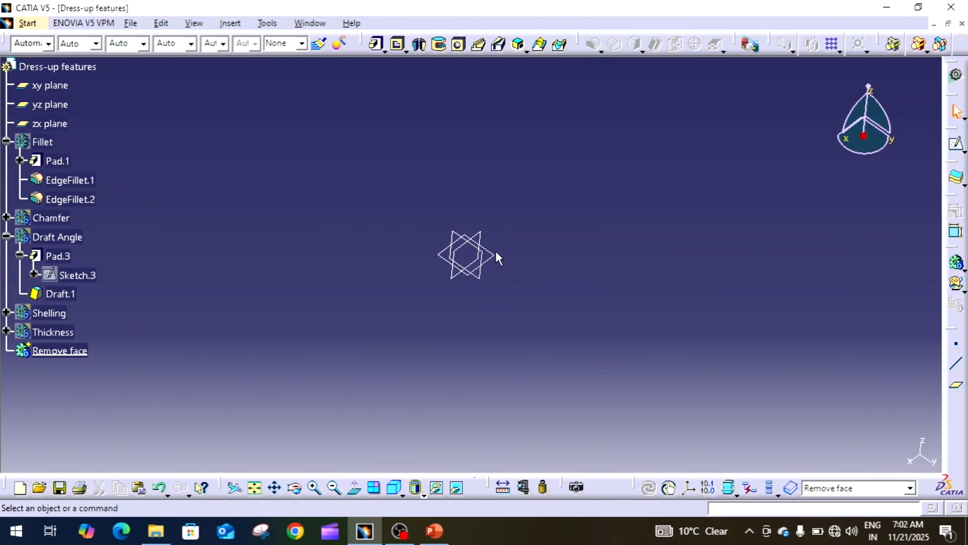
{"action": "left_click", "coordinate": [504, 263]}
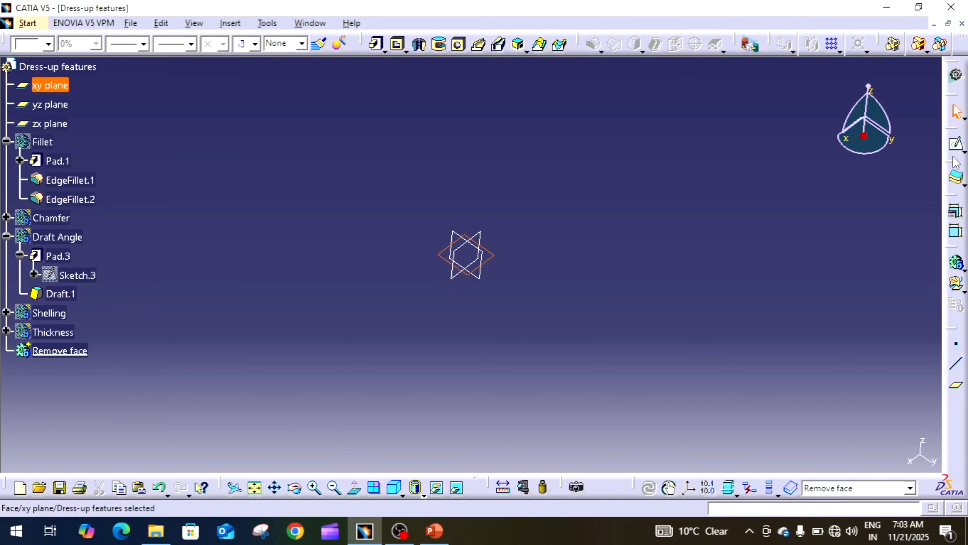
{"action": "left_click", "coordinate": [956, 144]}
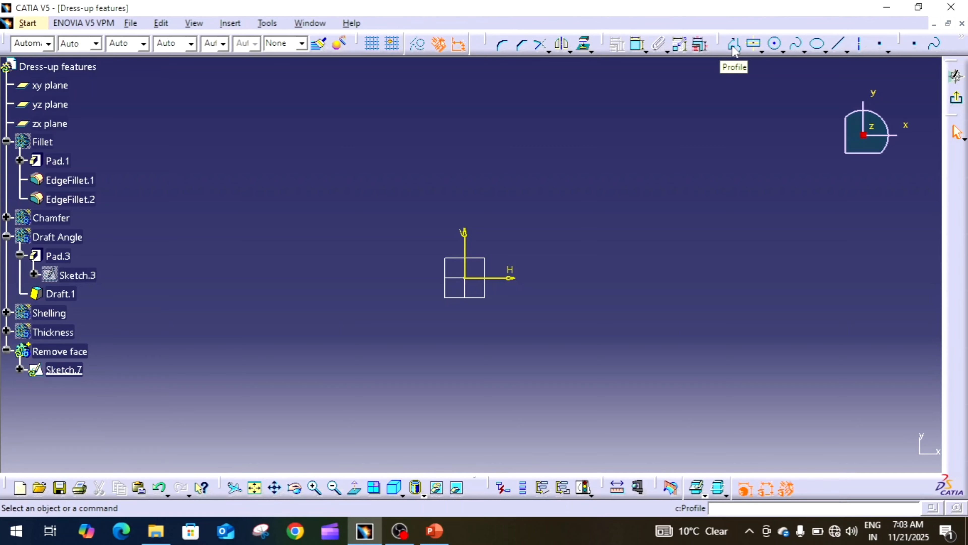
{"action": "left_click", "coordinate": [774, 44]}
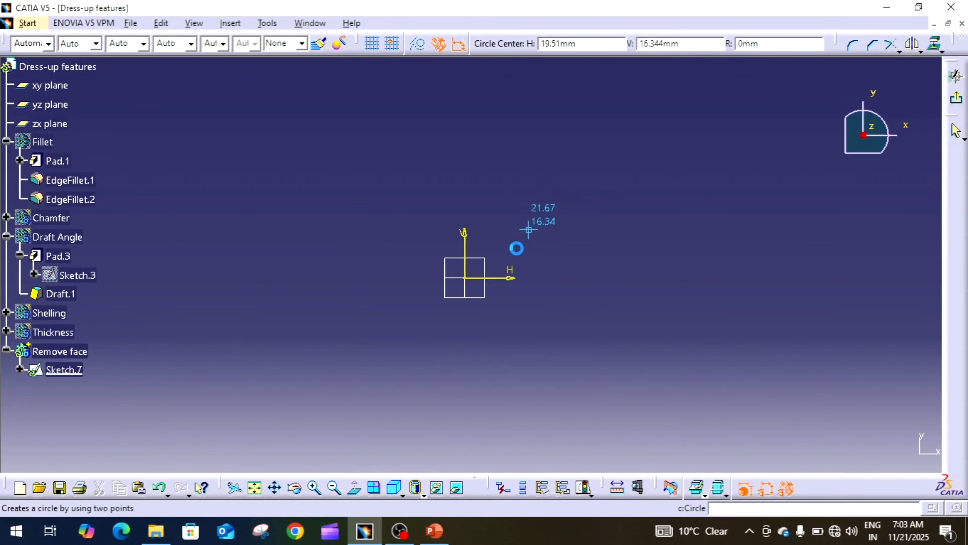
{"action": "left_click", "coordinate": [465, 277]}
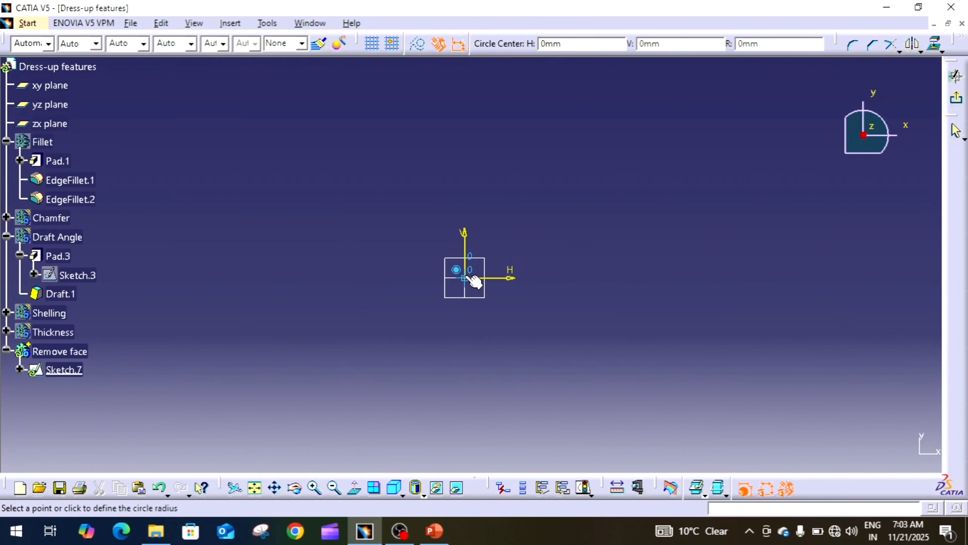
{"action": "left_click", "coordinate": [481, 267]}
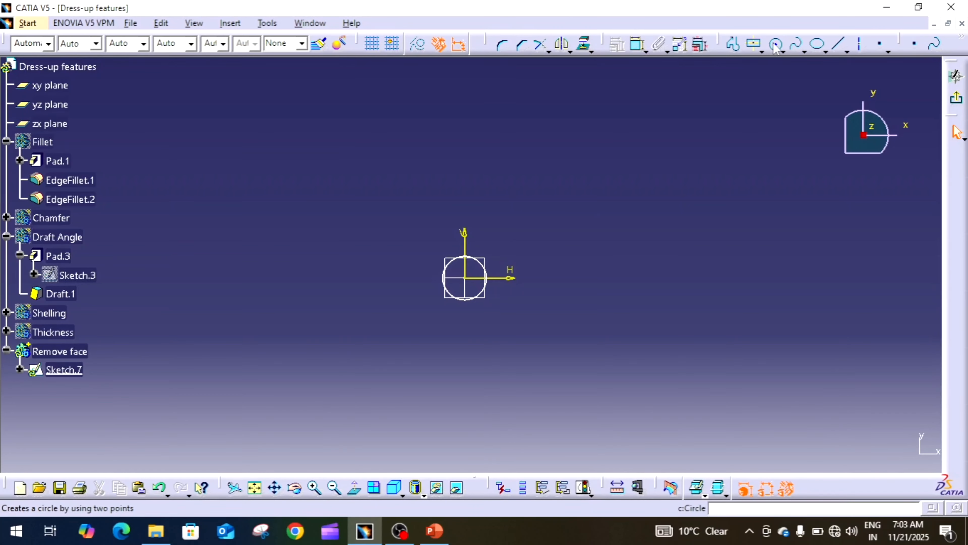
{"action": "left_click", "coordinate": [466, 278]}
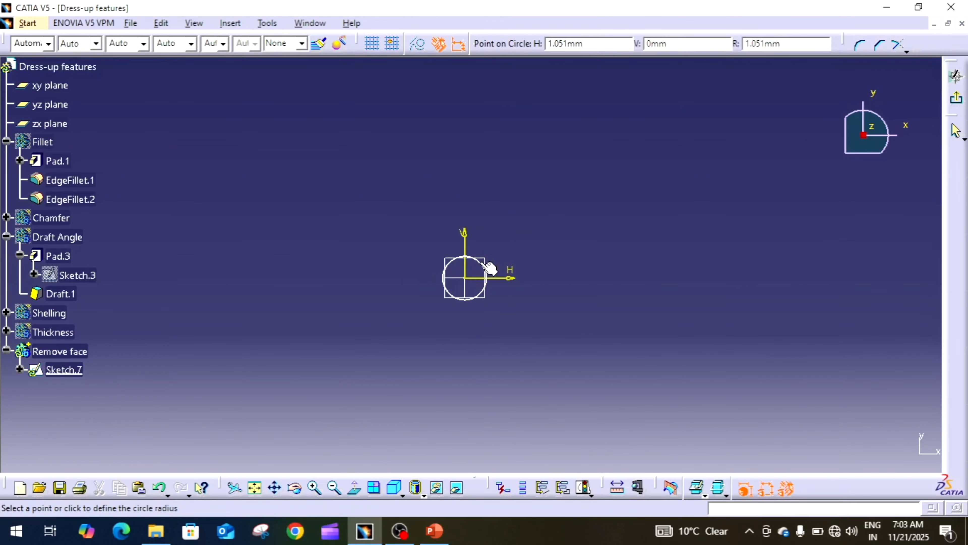
{"action": "left_click", "coordinate": [492, 244]}
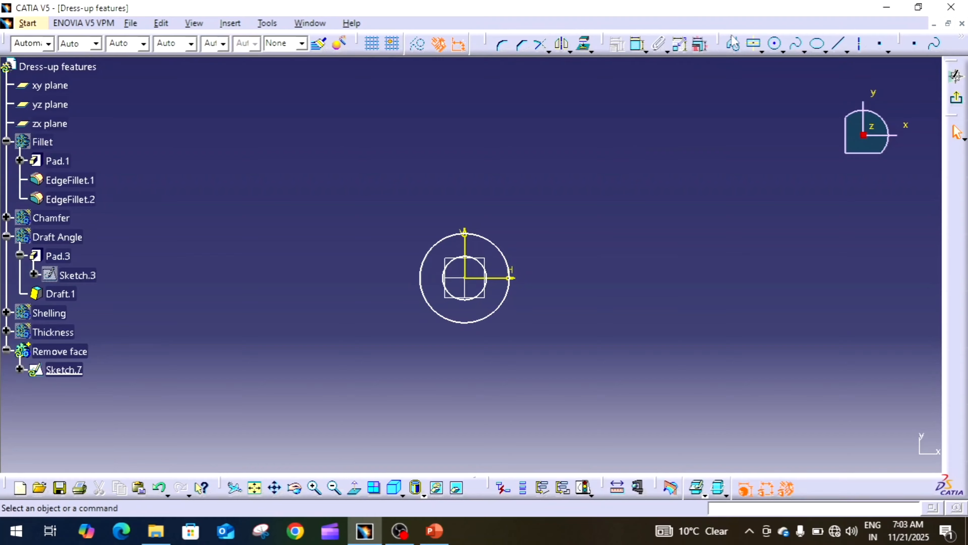
Sketch two near-vertical lines about 70 mm long, running down to the right and left sides of the outer circle
{"action": "left_click", "coordinate": [735, 43]}
{"action": "left_click", "coordinate": [501, 81]}
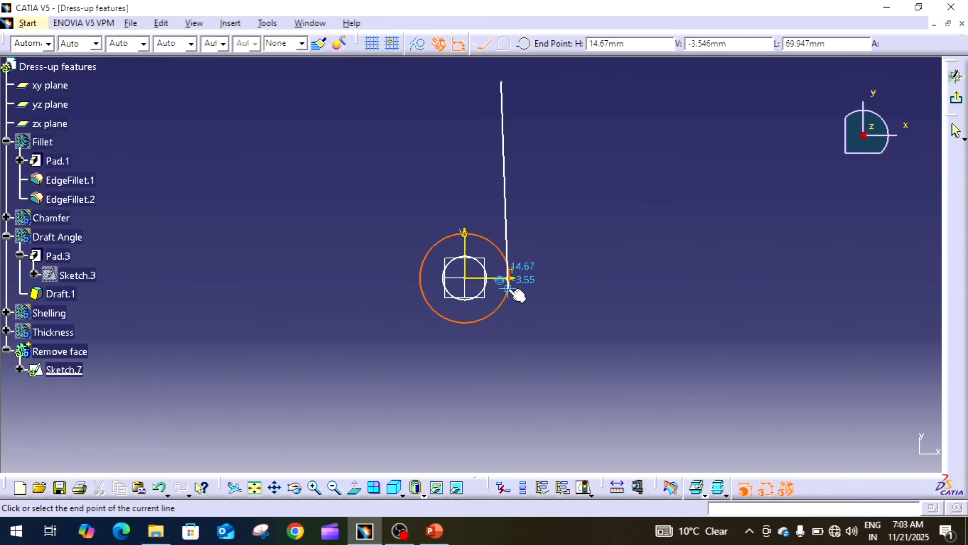
{"action": "left_click", "coordinate": [510, 280]}
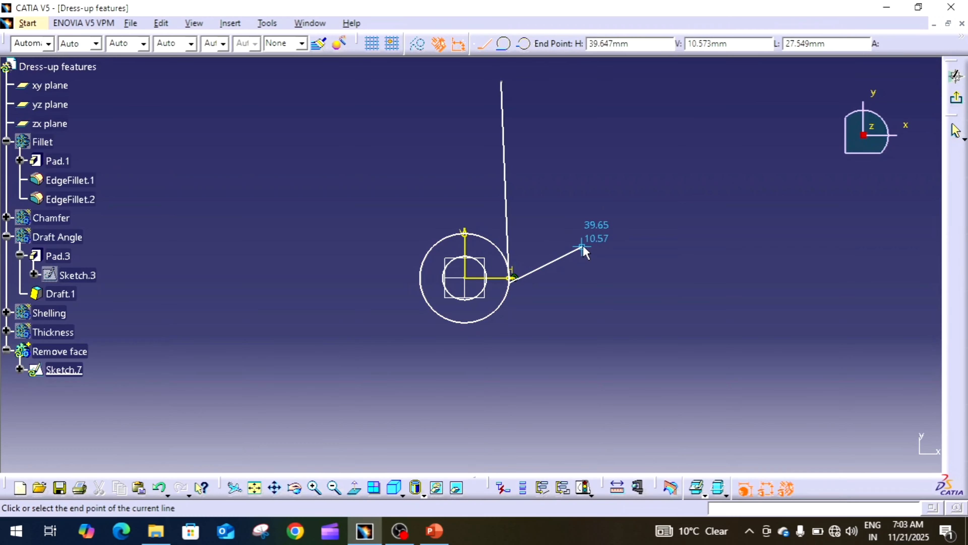
{"action": "key", "text": "Escape"}
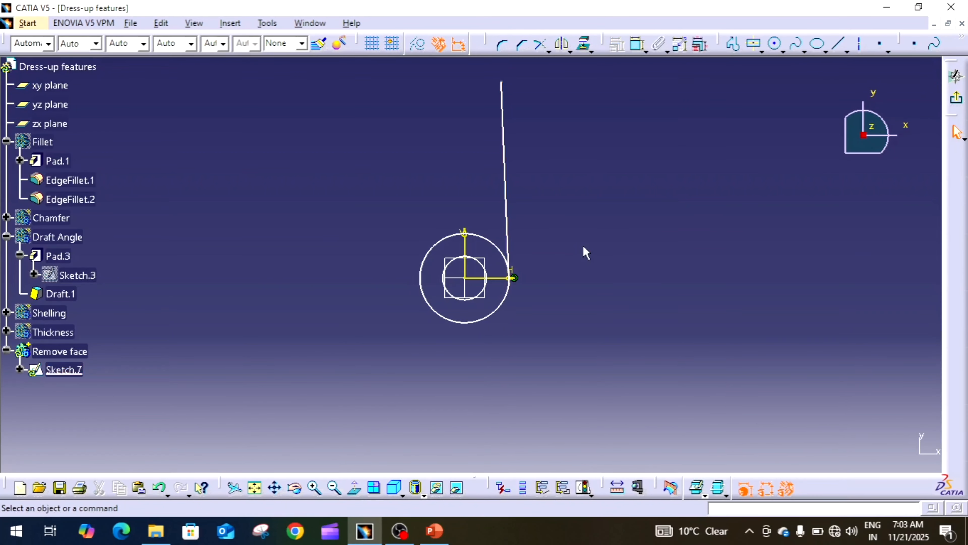
{"action": "left_click", "coordinate": [732, 44]}
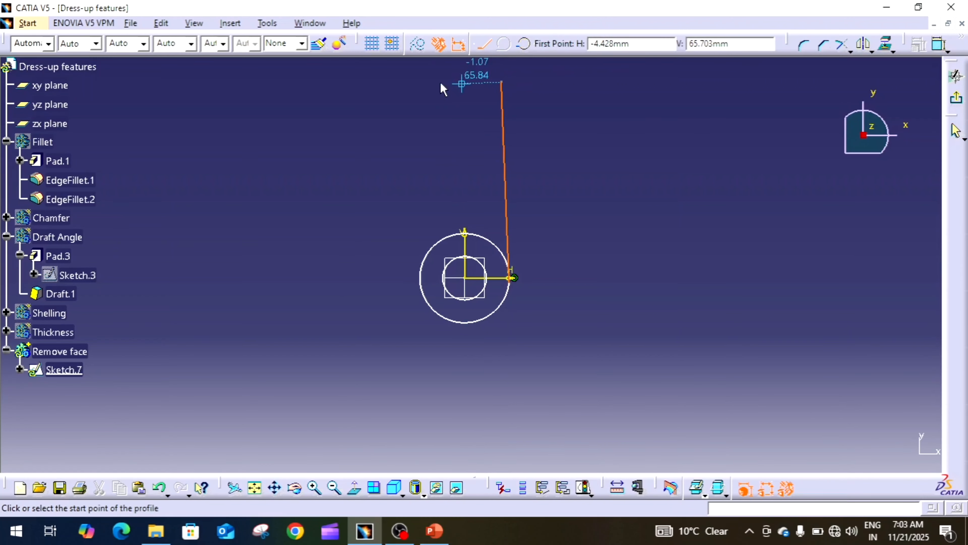
{"action": "left_click", "coordinate": [418, 81]}
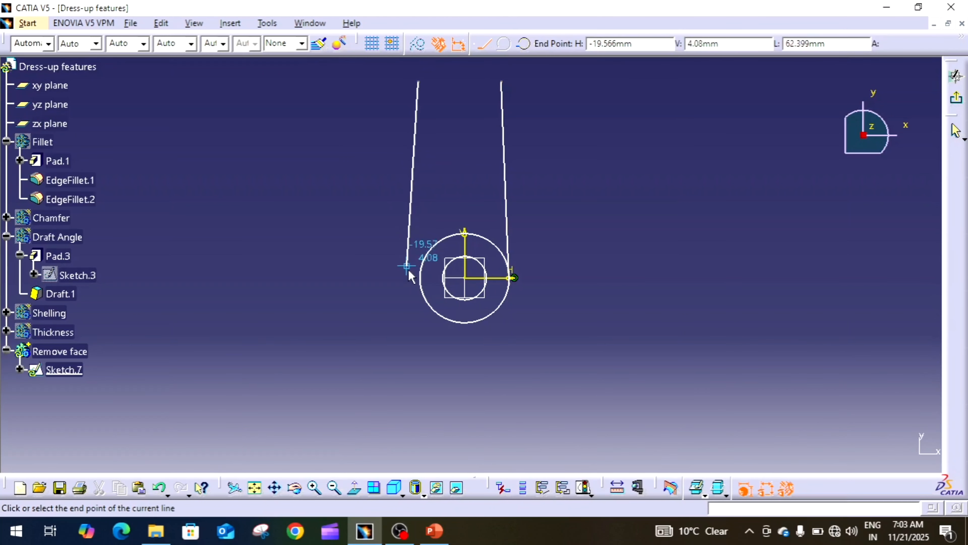
{"action": "left_click", "coordinate": [418, 288]}
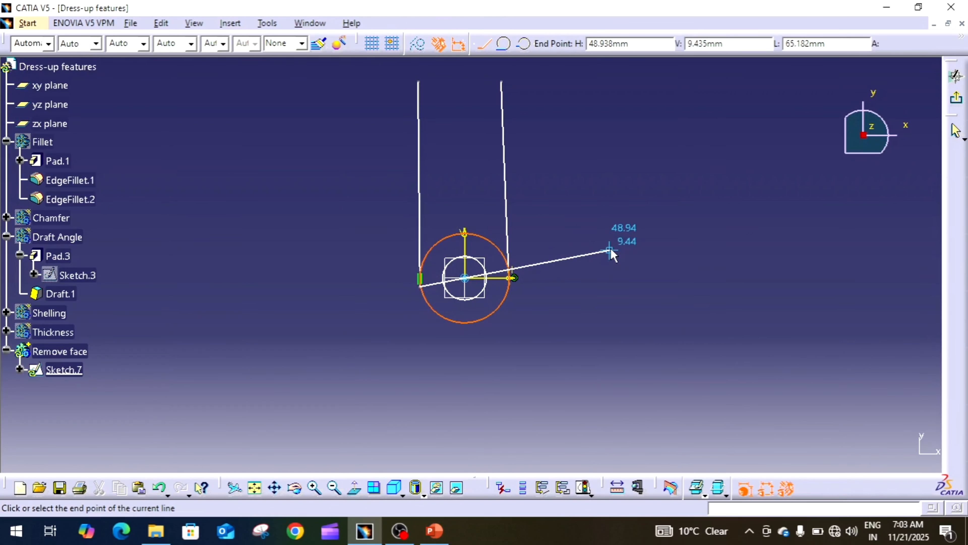
{"action": "key", "text": "Escape"}
Sketch a circle about 6 mm in radius between the upper ends of the two lines
{"action": "middle_click_drag", "start_coordinate": [597, 179], "coordinate": [695, 109]}
{"action": "left_click", "coordinate": [777, 45]}
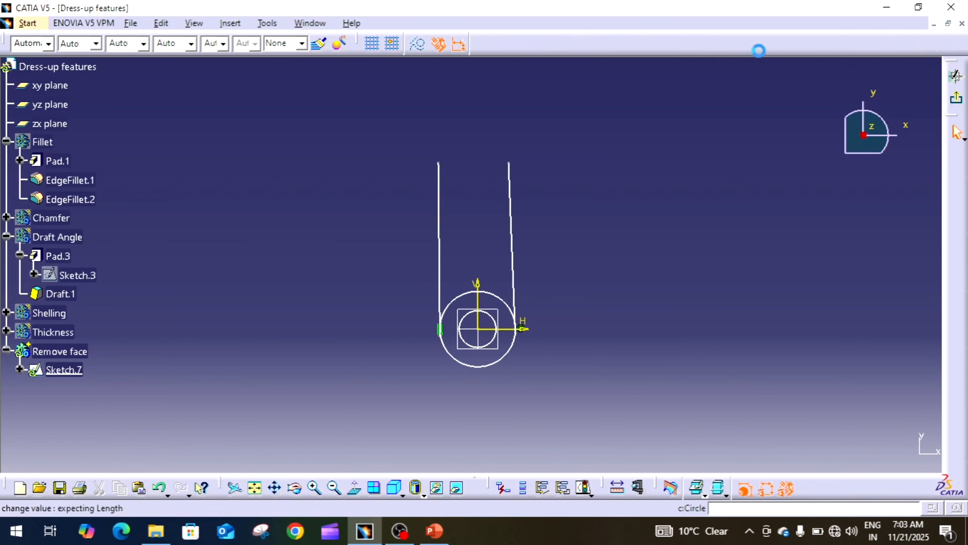
{"action": "left_click", "coordinate": [470, 165]}
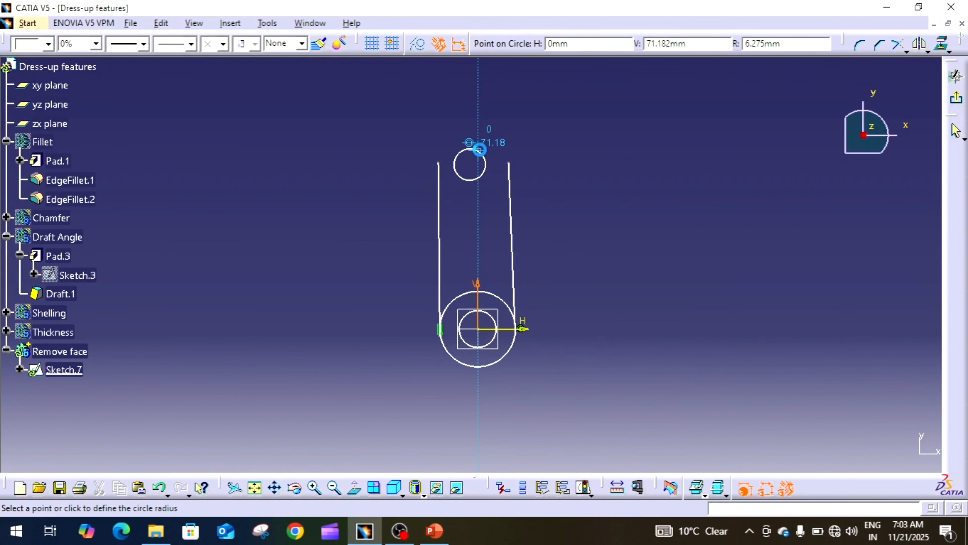
{"action": "left_click", "coordinate": [481, 154]}
Make the right and left side lines tangent to the upper circle
{"action": "mouse_move", "coordinate": [592, 152]}
{"action": "middle_mouse_down"}
{"action": "mouse_move", "coordinate": [596, 162]}
{"action": "mouse_move", "coordinate": [626, 122]}
{"action": "mouse_move", "coordinate": [618, 143]}
{"action": "middle_mouse_up"}
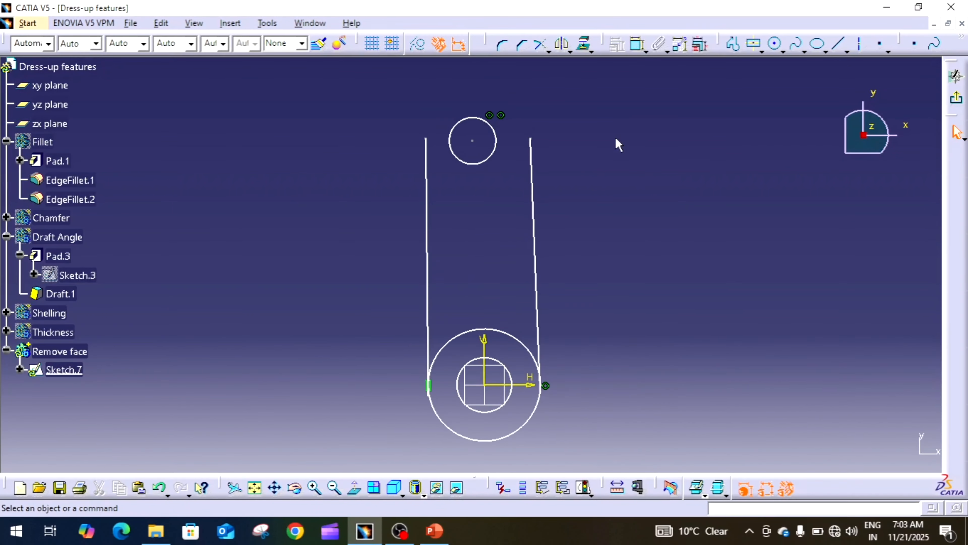
{"action": "left_click", "coordinate": [637, 44]}
{"action": "left_click", "coordinate": [537, 151]}
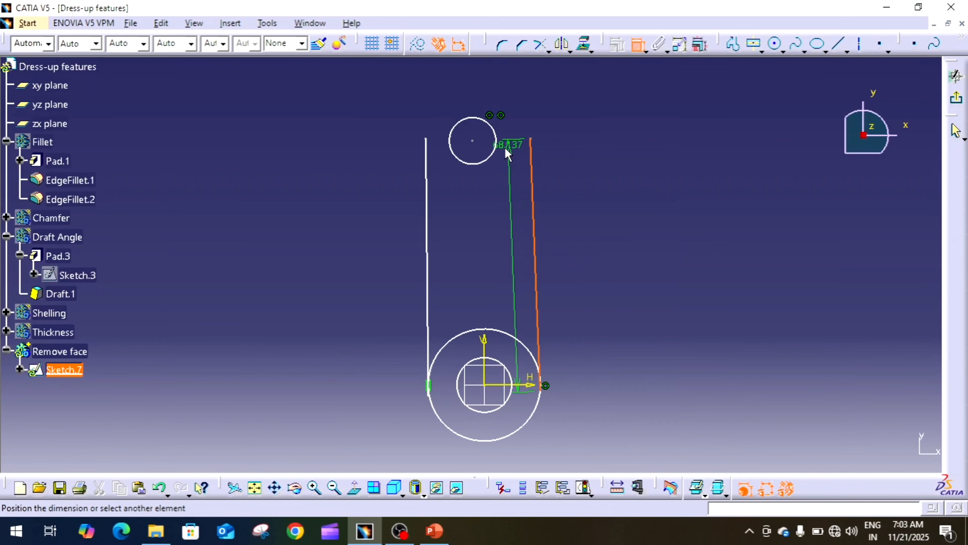
{"action": "left_click", "coordinate": [497, 147]}
{"action": "right_click", "coordinate": [496, 145]}
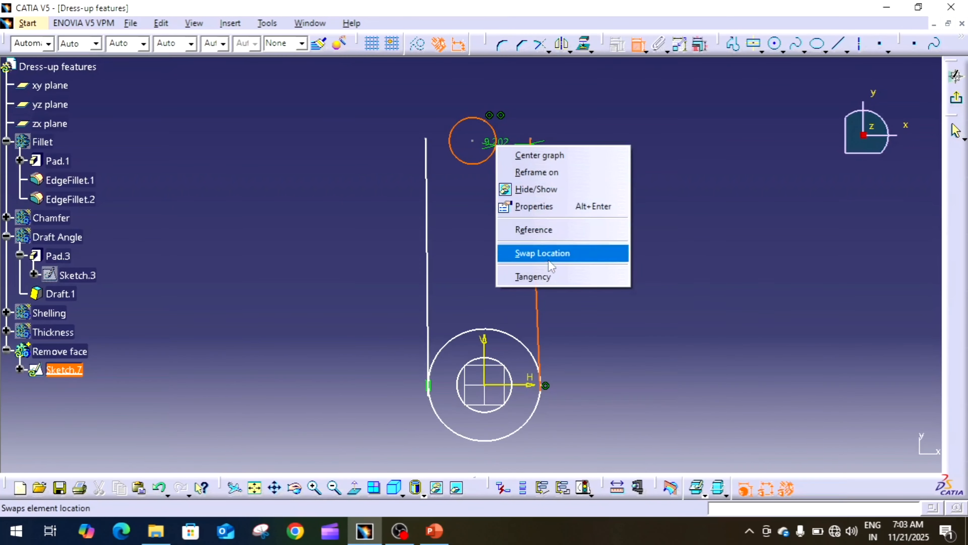
{"action": "left_click", "coordinate": [537, 276]}
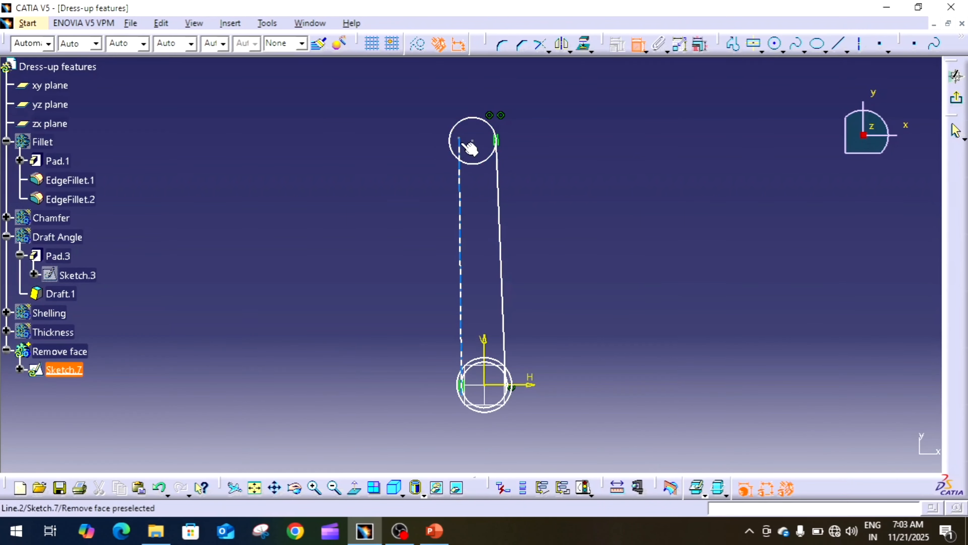
{"action": "left_click", "coordinate": [459, 160]}
{"action": "left_click", "coordinate": [450, 143]}
{"action": "right_click", "coordinate": [451, 144]}
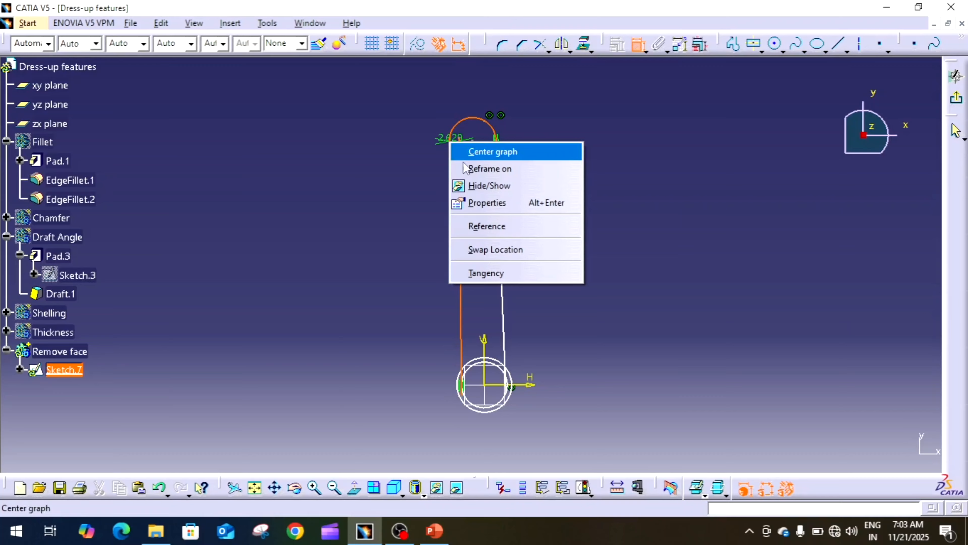
{"action": "left_click", "coordinate": [516, 271]}
{"action": "mouse_move", "coordinate": [537, 349]}
{"action": "middle_mouse_down"}
{"action": "mouse_move", "coordinate": [547, 263]}
{"action": "mouse_move", "coordinate": [568, 221]}
{"action": "mouse_move", "coordinate": [553, 324]}
{"action": "middle_mouse_up"}
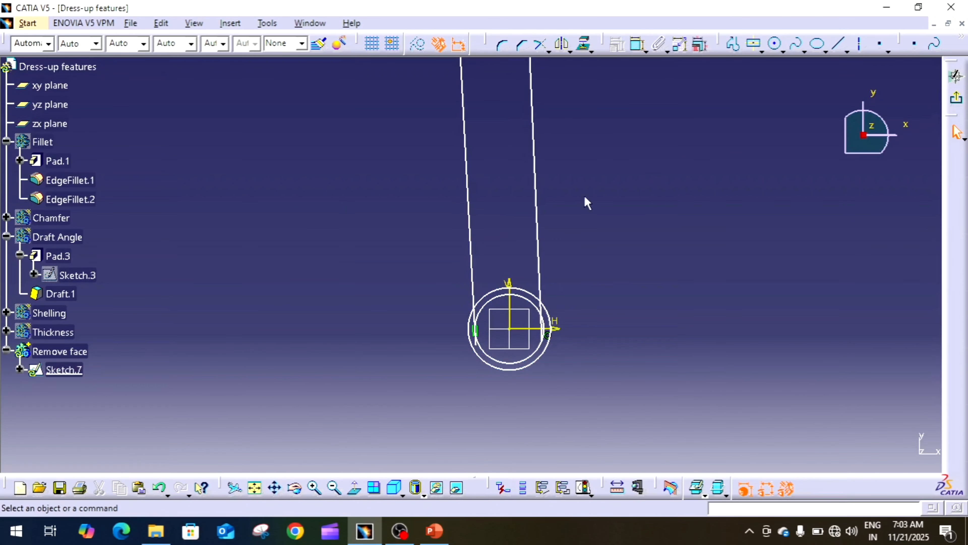
Dimension the diameter of the circle at the origin that the side lines touch and set it to 50 mm
{"action": "left_click", "coordinate": [637, 47]}
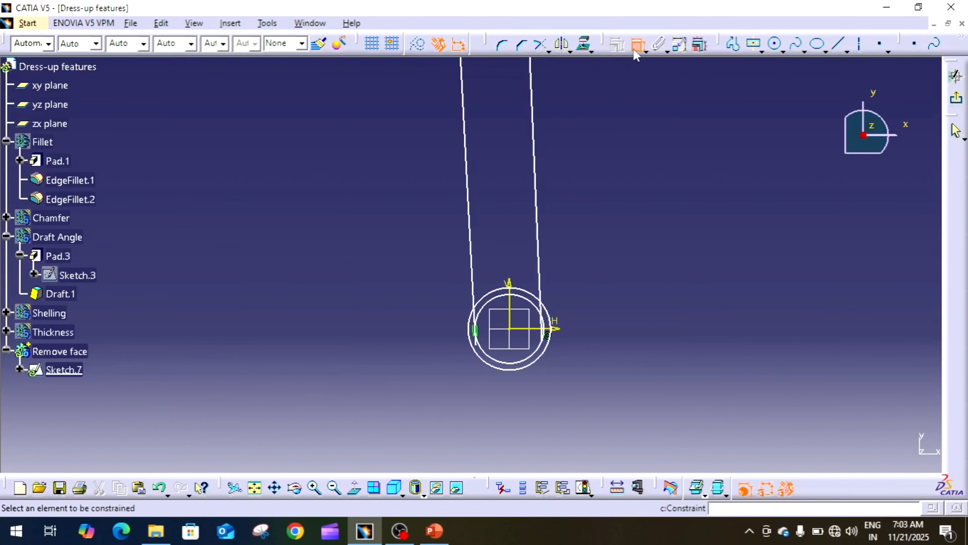
{"action": "left_click", "coordinate": [534, 305]}
{"action": "left_click", "coordinate": [590, 274]}
{"action": "double_click", "coordinate": [590, 274]}
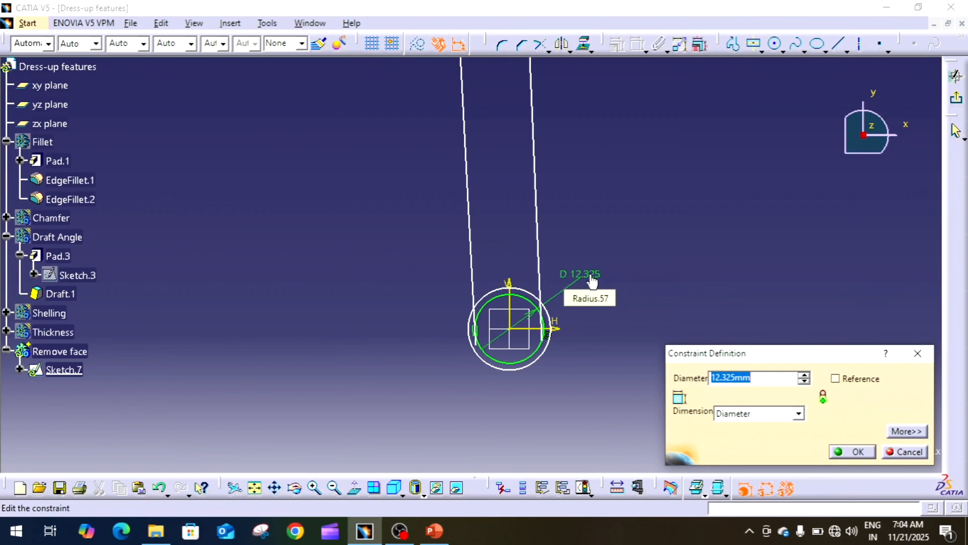
{"action": "type", "text": "50"}
{"action": "key", "text": "Return"}
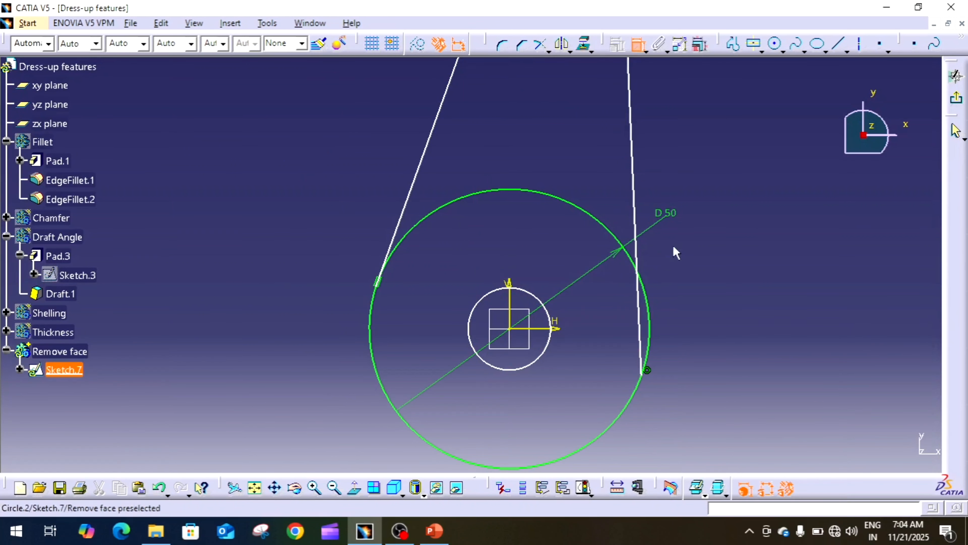
Make the right side line tangent to the 50 mm circle
{"action": "left_click", "coordinate": [638, 244]}
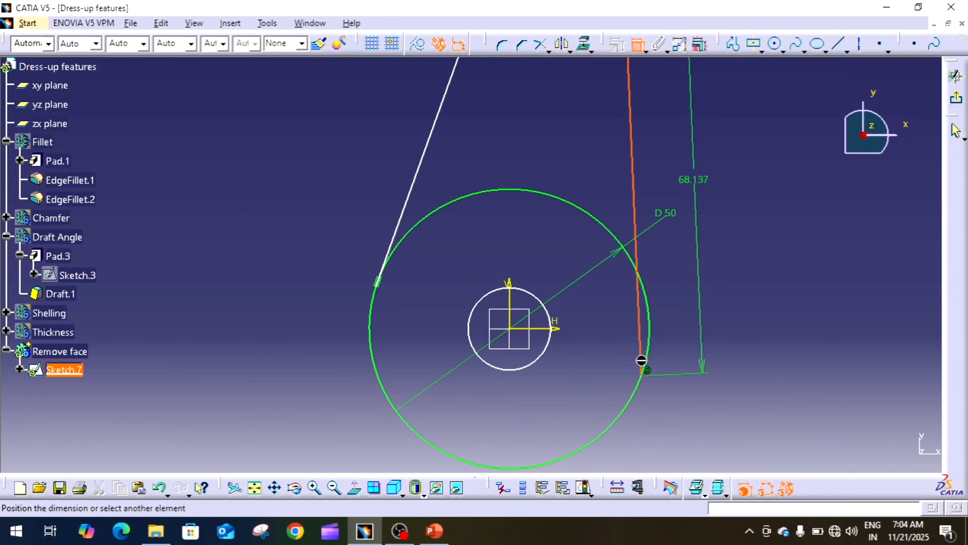
{"action": "left_click", "coordinate": [650, 327]}
{"action": "right_click", "coordinate": [649, 326]}
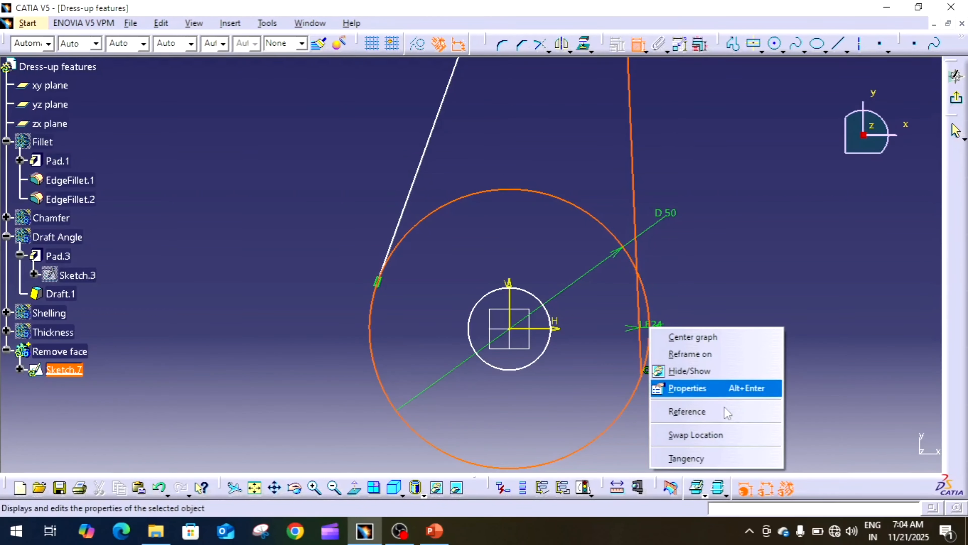
{"action": "left_click", "coordinate": [711, 459]}
{"action": "middle_click_drag", "start_coordinate": [596, 343], "coordinate": [533, 342], "text": "ctrl"}
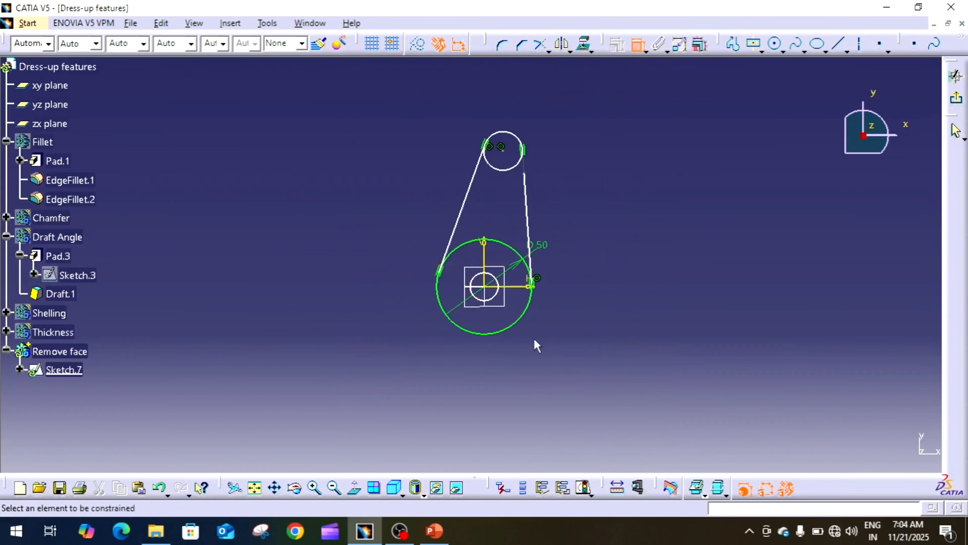
Dimension the upper circle's diameter and set it to 30 mm
{"action": "left_click", "coordinate": [523, 148]}
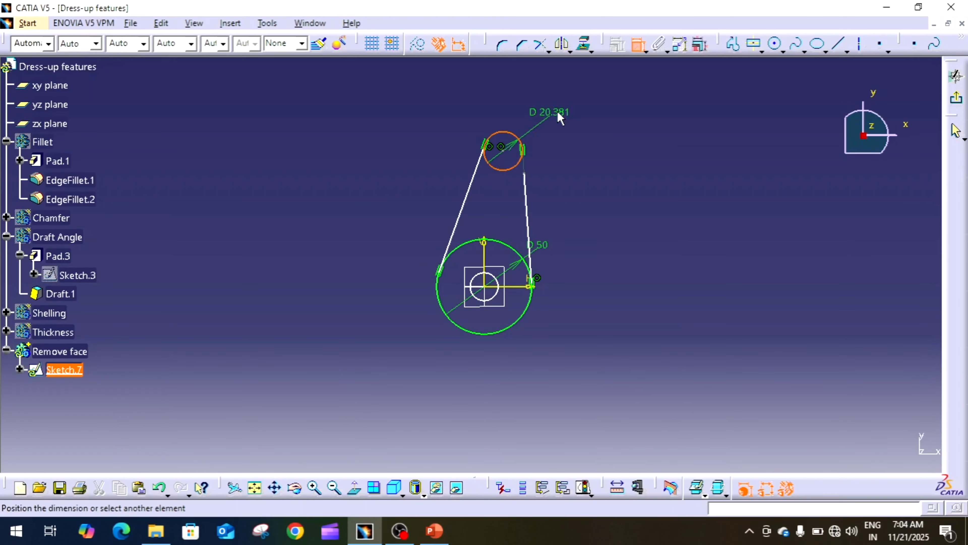
{"action": "left_click", "coordinate": [553, 109]}
{"action": "double_click", "coordinate": [553, 109]}
{"action": "type", "text": "30"}
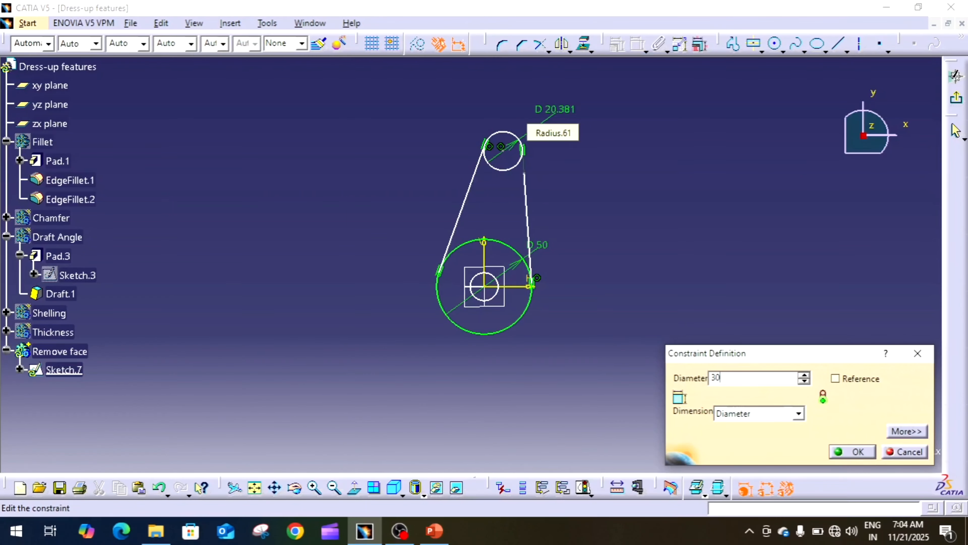
{"action": "key", "text": "Return"}
Constrain the upper endpoint of the right side line to be coincident with the upper circle
{"action": "mouse_move", "coordinate": [651, 248]}
{"action": "middle_mouse_down"}
{"action": "mouse_move", "coordinate": [664, 217]}
{"action": "mouse_move", "coordinate": [655, 151]}
{"action": "mouse_move", "coordinate": [641, 223]}
{"action": "mouse_move", "coordinate": [608, 267]}
{"action": "middle_mouse_up"}
{"action": "left_click", "coordinate": [601, 271]}
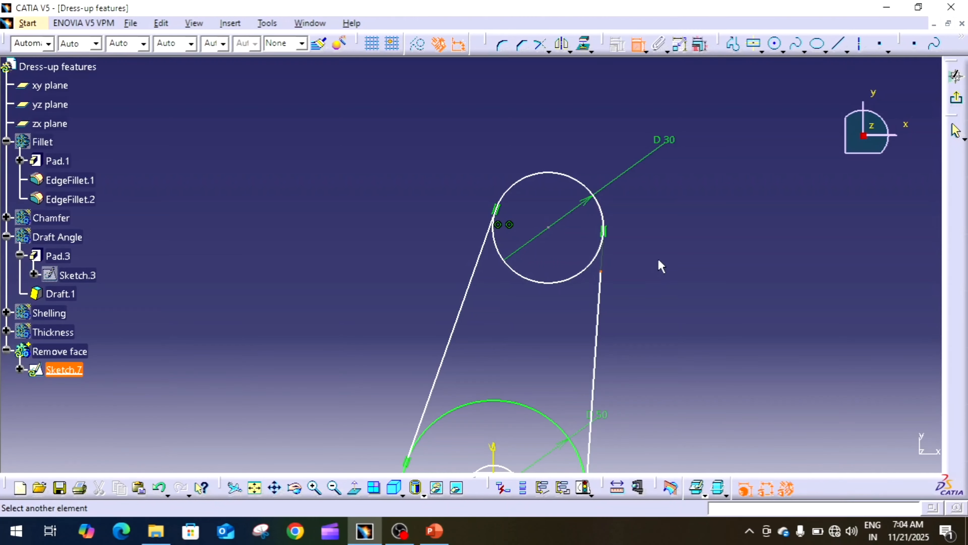
{"action": "left_click", "coordinate": [603, 245]}
{"action": "right_click", "coordinate": [603, 245]}
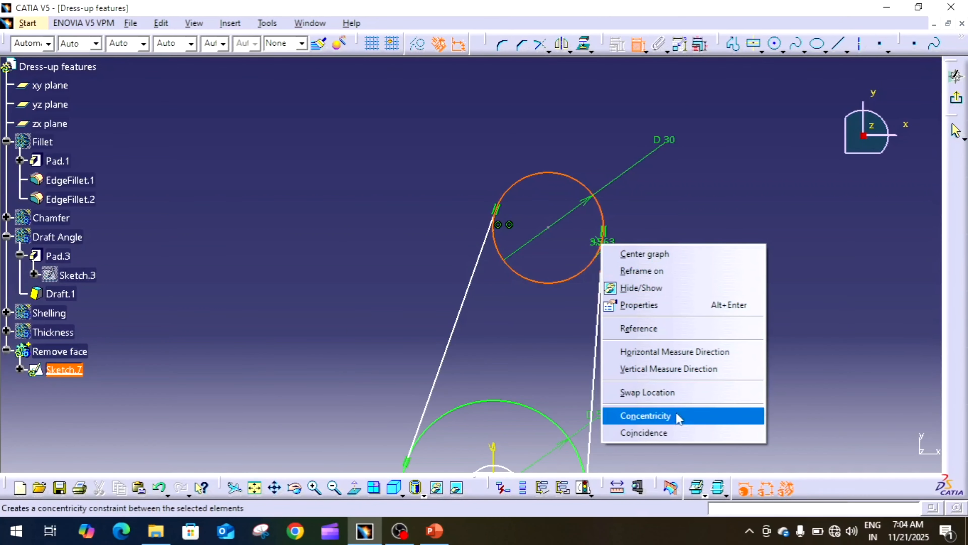
{"action": "left_click", "coordinate": [666, 433]}
Constrain the upper endpoint of the left side line to be coincident with the upper circle
{"action": "mouse_move", "coordinate": [676, 339]}
{"action": "middle_mouse_down"}
{"action": "mouse_move", "coordinate": [688, 281]}
{"action": "mouse_move", "coordinate": [529, 249]}
{"action": "mouse_move", "coordinate": [607, 223]}
{"action": "mouse_move", "coordinate": [657, 166]}
{"action": "mouse_move", "coordinate": [549, 245]}
{"action": "mouse_move", "coordinate": [577, 200]}
{"action": "mouse_move", "coordinate": [587, 204]}
{"action": "middle_mouse_up"}
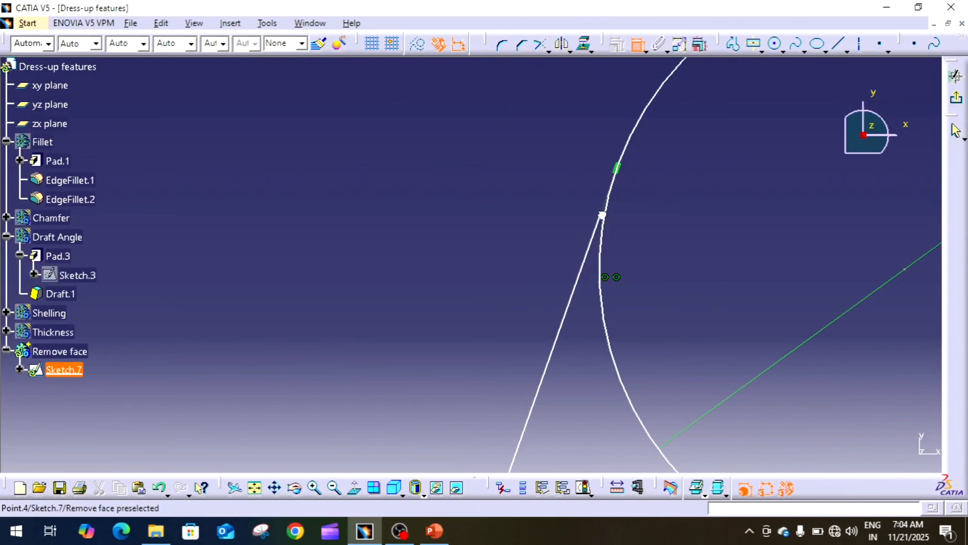
{"action": "left_click", "coordinate": [601, 212]}
{"action": "right_click", "coordinate": [607, 200]}
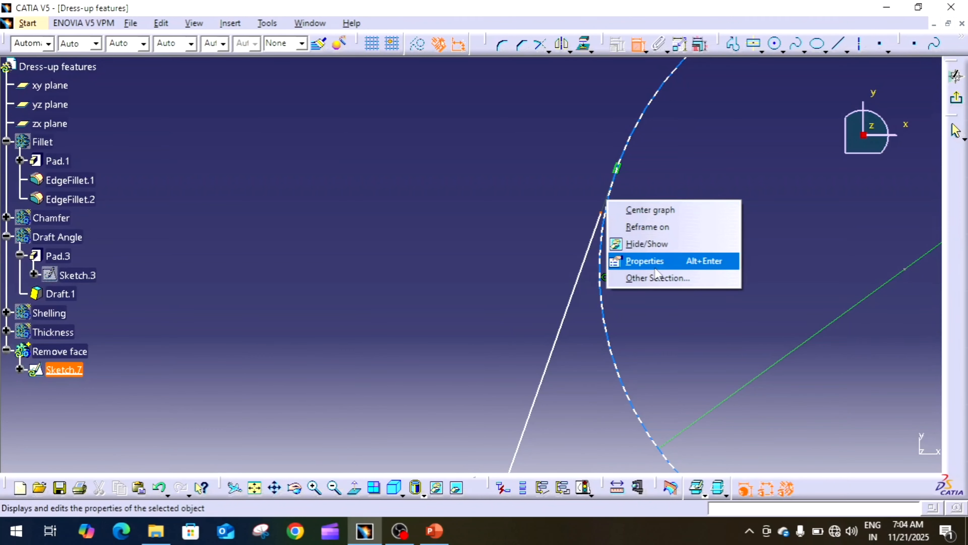
{"action": "left_click", "coordinate": [614, 329]}
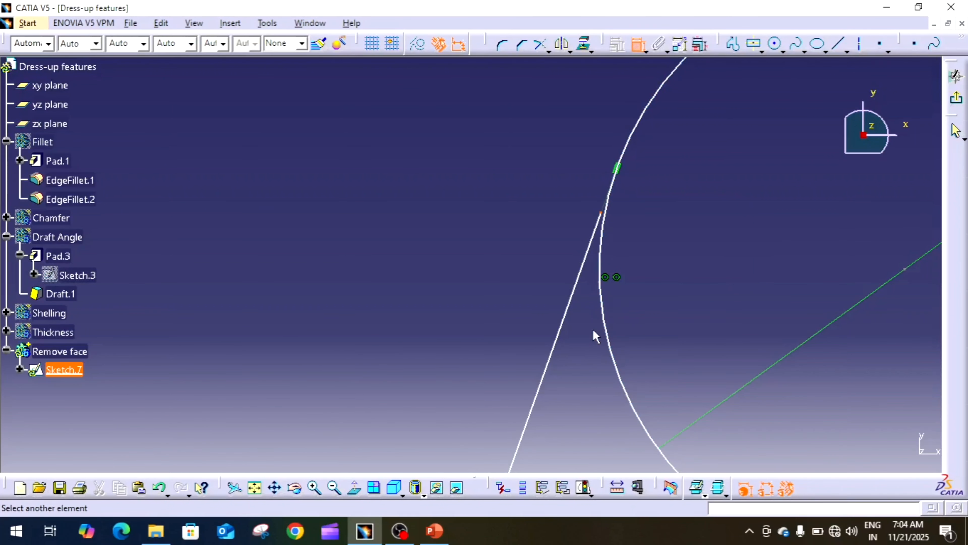
{"action": "left_click", "coordinate": [607, 229]}
{"action": "right_click", "coordinate": [641, 204]}
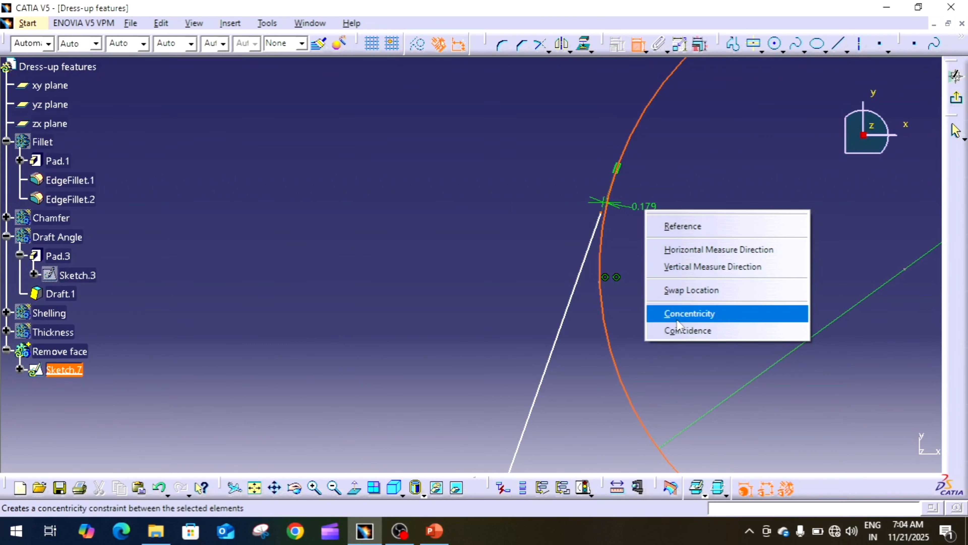
{"action": "left_click", "coordinate": [686, 330]}
Constrain the upper circle's center to be coincident with the vertical sketch axis
{"action": "mouse_move", "coordinate": [665, 304]}
{"action": "middle_mouse_down"}
{"action": "mouse_move", "coordinate": [566, 199]}
{"action": "mouse_move", "coordinate": [572, 331]}
{"action": "mouse_move", "coordinate": [592, 168]}
{"action": "mouse_move", "coordinate": [576, 290]}
{"action": "mouse_move", "coordinate": [605, 195]}
{"action": "mouse_move", "coordinate": [627, 165]}
{"action": "mouse_move", "coordinate": [620, 233]}
{"action": "mouse_move", "coordinate": [591, 252]}
{"action": "middle_mouse_up"}
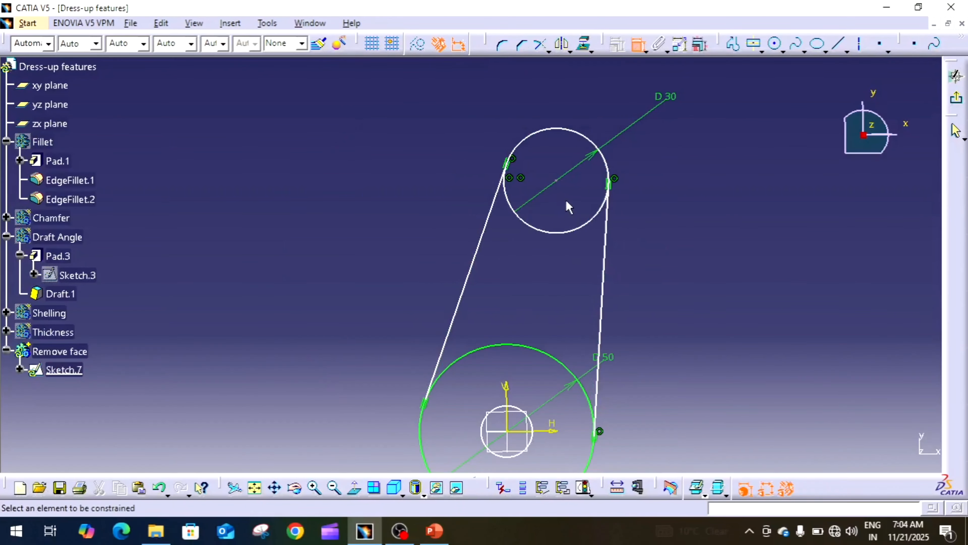
{"action": "left_click", "coordinate": [554, 179]}
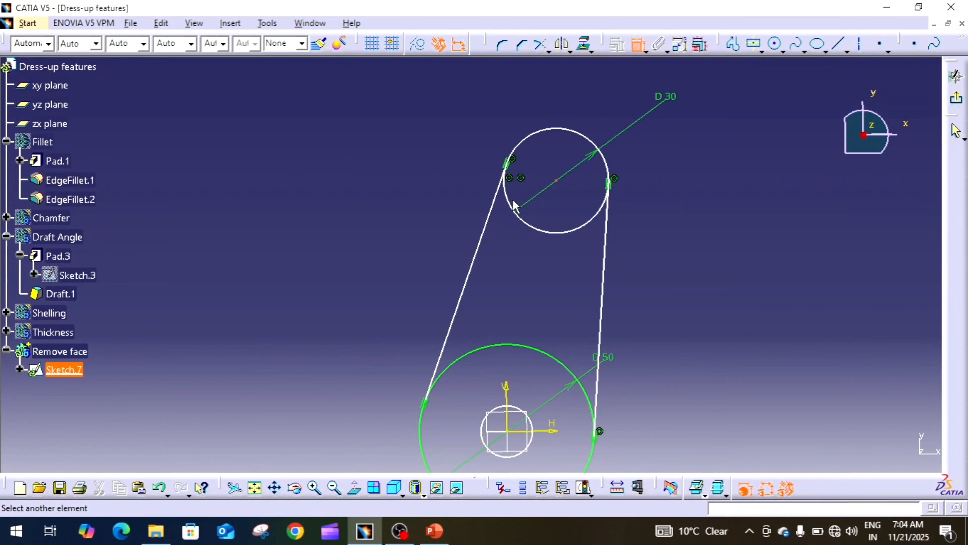
{"action": "left_click", "coordinate": [507, 388]}
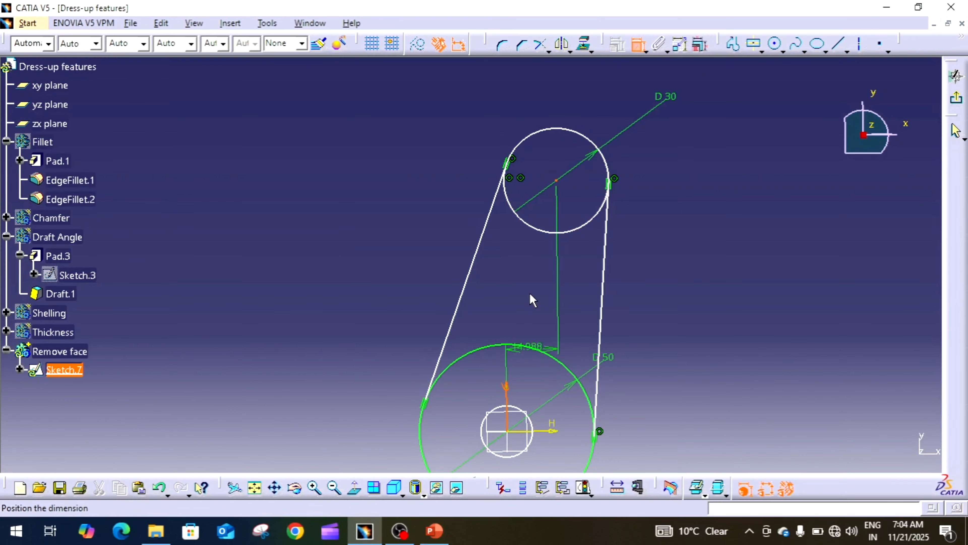
{"action": "right_click", "coordinate": [531, 281]}
{"action": "left_click", "coordinate": [578, 342]}
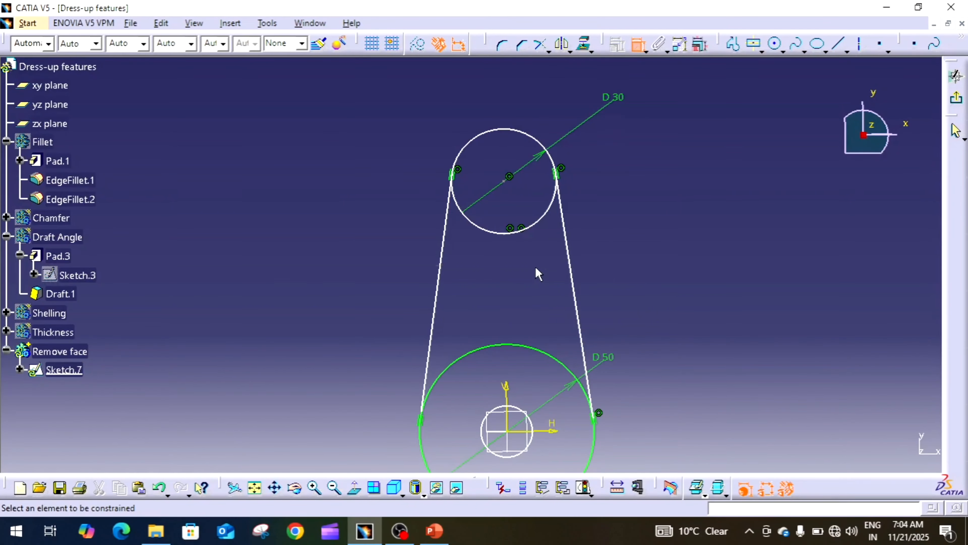
Dimension the distance from the upper circle's center to the horizontal axis and set it to 100 mm
{"action": "middle_click_drag", "start_coordinate": [538, 274], "coordinate": [553, 201]}
{"action": "left_click", "coordinate": [523, 114]}
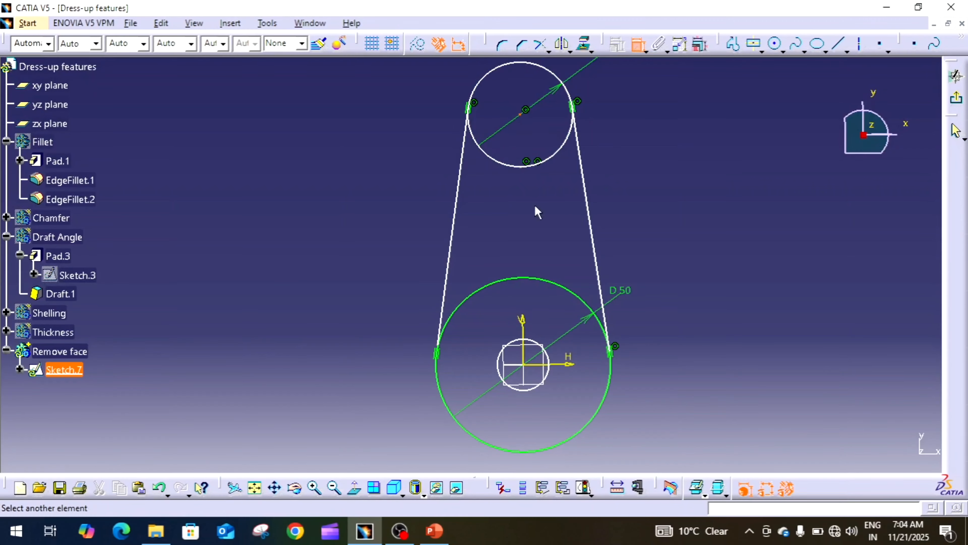
{"action": "left_click", "coordinate": [569, 363]}
{"action": "left_click", "coordinate": [676, 244]}
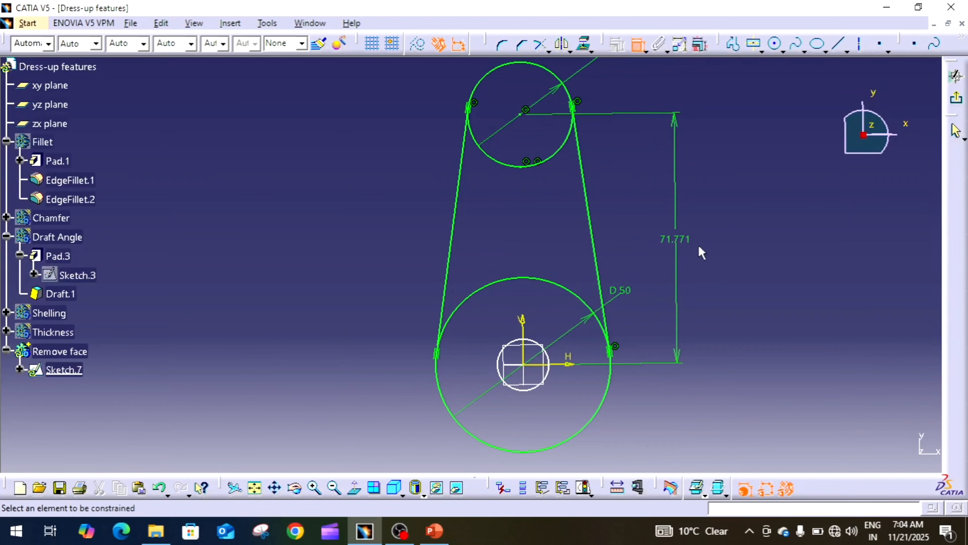
{"action": "double_click", "coordinate": [670, 252]}
{"action": "type", "text": "100"}
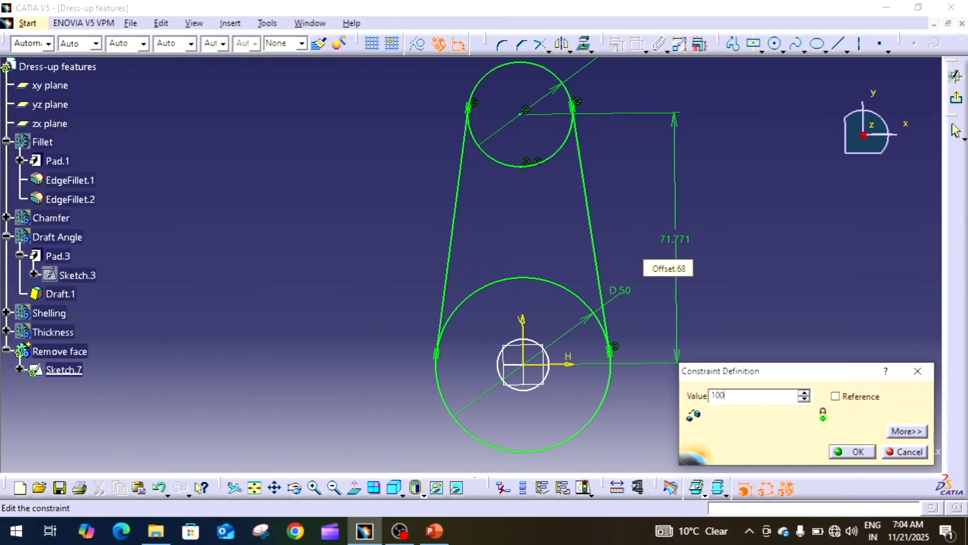
{"action": "key", "text": "Return"}
Constrain the lower endpoint of the left side line to be coincident with the 50 mm circle
{"action": "middle_click_drag", "start_coordinate": [769, 264], "coordinate": [482, 285]}
{"action": "left_click", "coordinate": [448, 250]}
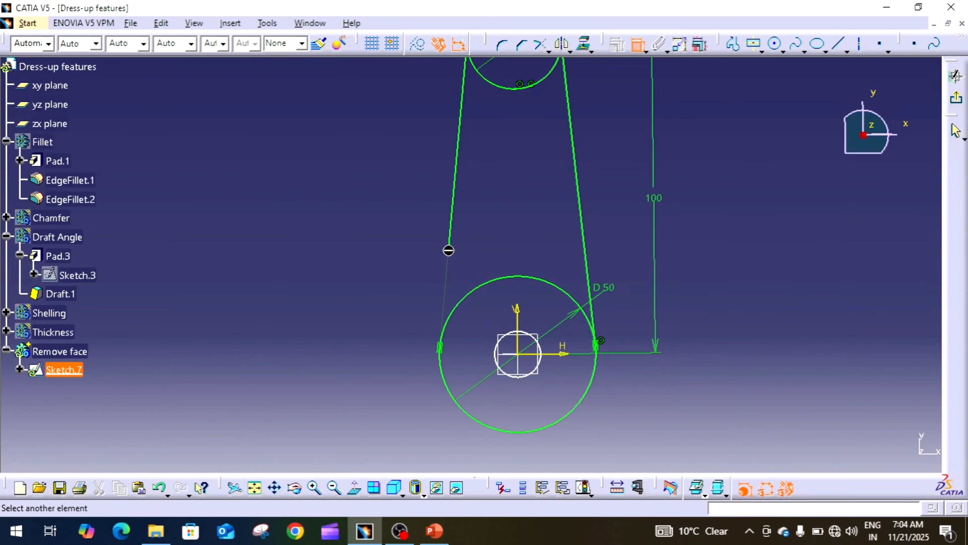
{"action": "left_click", "coordinate": [452, 329]}
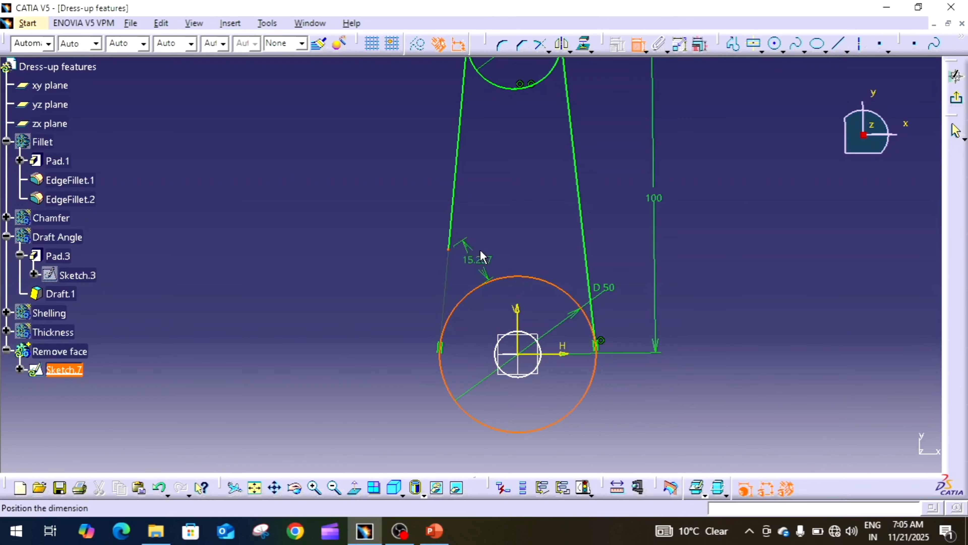
{"action": "right_click", "coordinate": [481, 249]}
{"action": "left_click", "coordinate": [552, 371]}
Quick-trim the inner arcs of the 30 mm and 50 mm circles between the side lines to leave a closed outline
{"action": "mouse_move", "coordinate": [526, 292]}
{"action": "middle_mouse_down"}
{"action": "mouse_move", "coordinate": [579, 264]}
{"action": "mouse_move", "coordinate": [631, 107]}
{"action": "middle_mouse_up"}
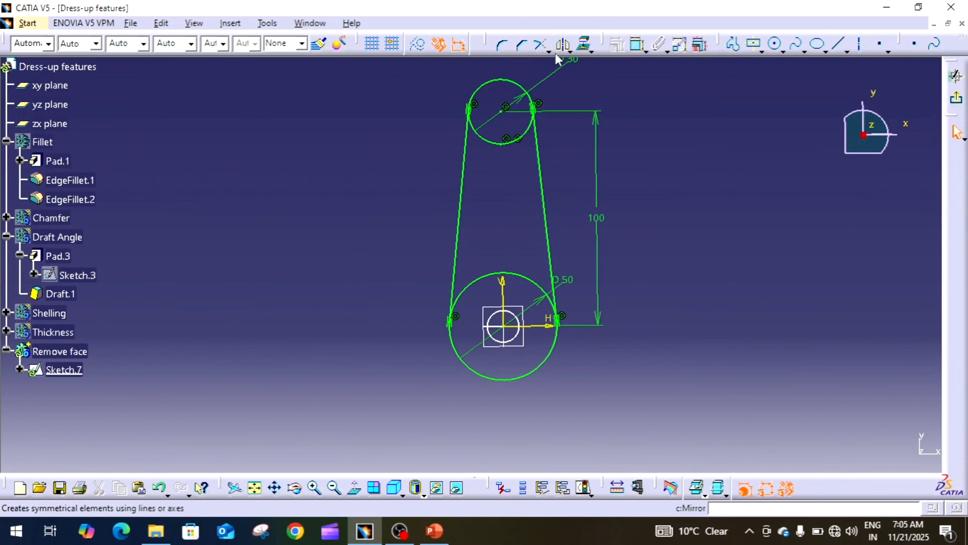
{"action": "key", "text": "Escape"}
{"action": "left_click", "coordinate": [550, 51]}
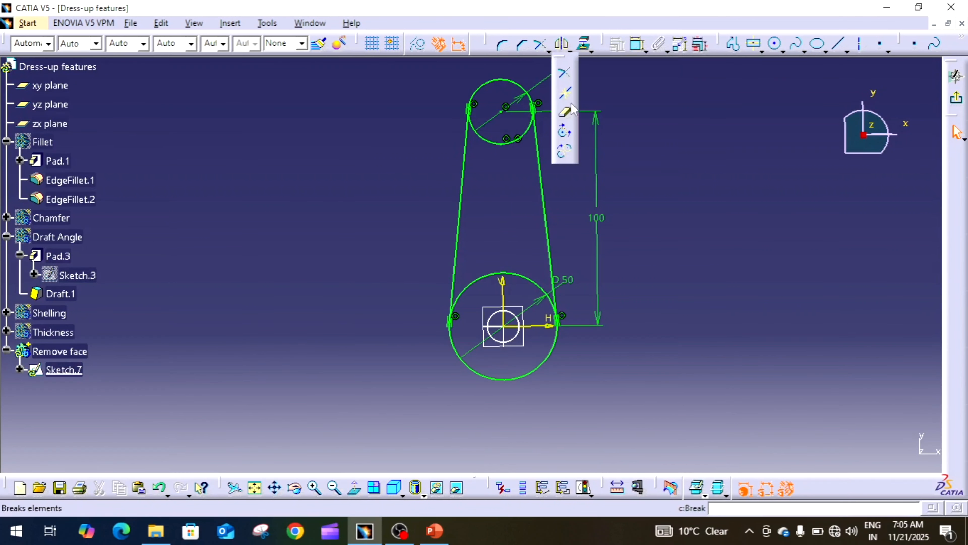
{"action": "left_click", "coordinate": [570, 114]}
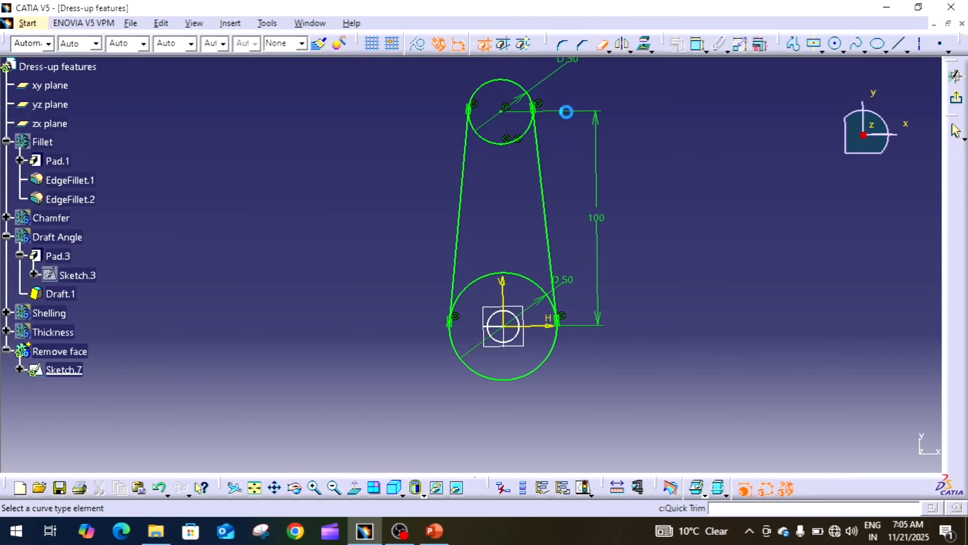
{"action": "left_click", "coordinate": [496, 142]}
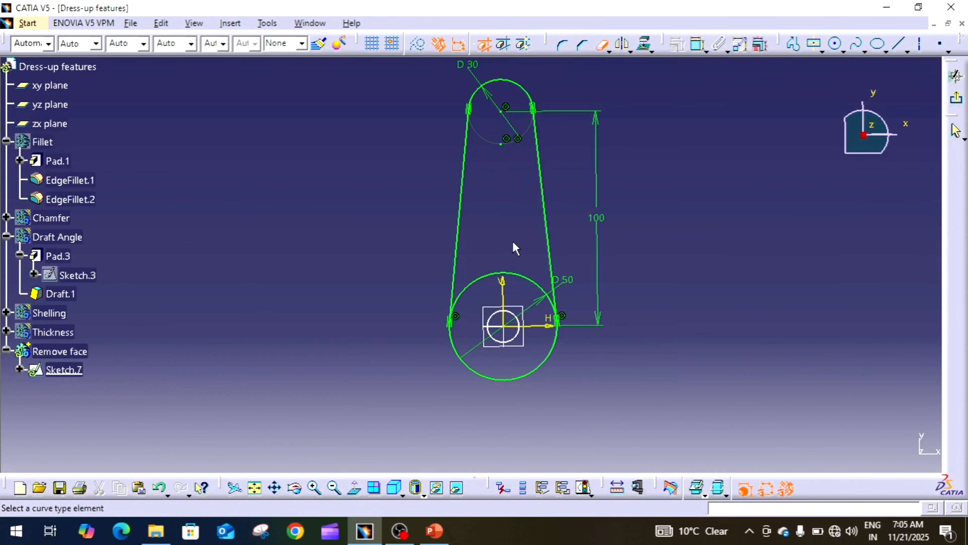
{"action": "left_click", "coordinate": [498, 275]}
{"action": "middle_click_drag", "start_coordinate": [506, 248], "coordinate": [530, 229], "text": "ctrl"}
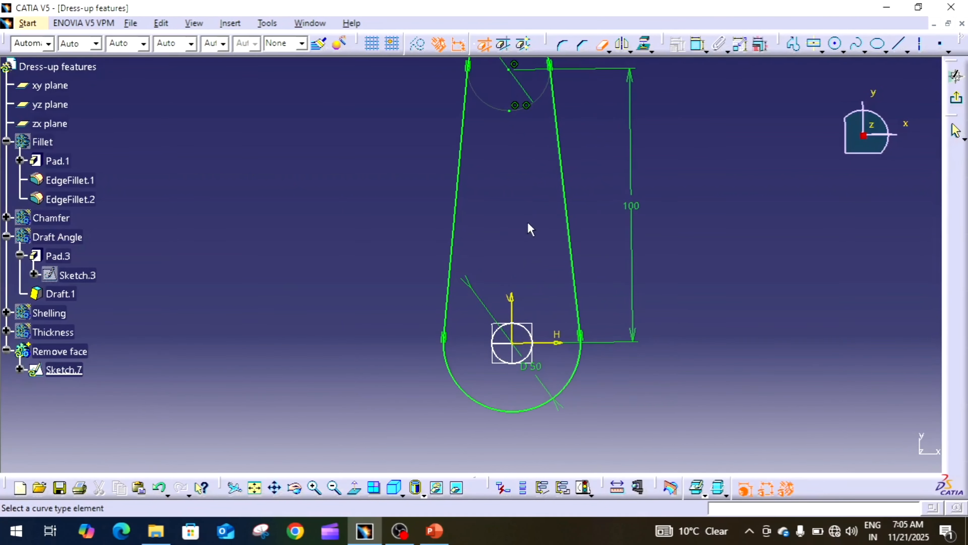
{"action": "key", "text": "Escape"}
Sketch an open three-sided keyway profile about 5 mm wide and 11 mm tall, rising from the inner circle's upper edge
{"action": "middle_click_drag", "start_coordinate": [523, 332], "coordinate": [529, 261]}
{"action": "middle_click_drag", "start_coordinate": [529, 261], "coordinate": [556, 246], "text": "ctrl"}
{"action": "left_click", "coordinate": [732, 43]}
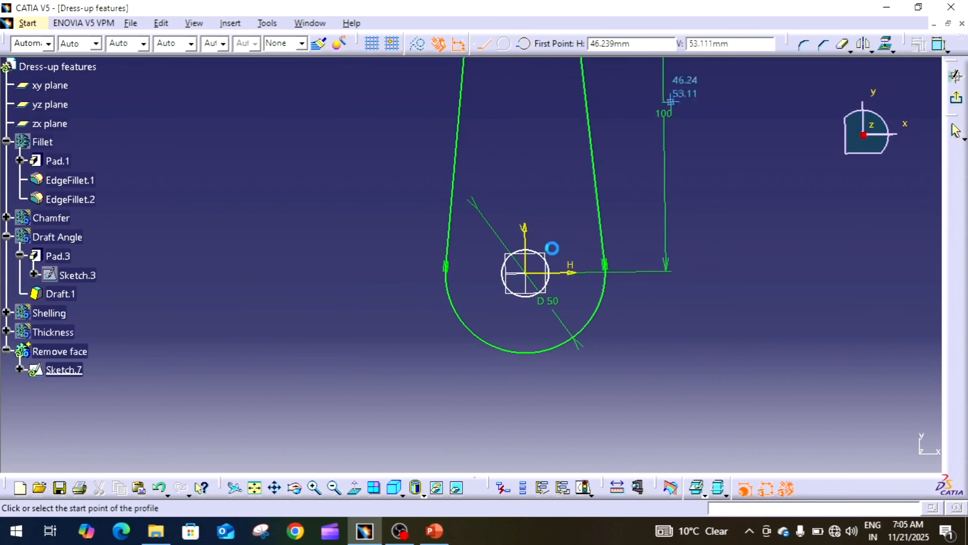
{"action": "left_click", "coordinate": [517, 254]}
{"action": "left_click", "coordinate": [515, 213]}
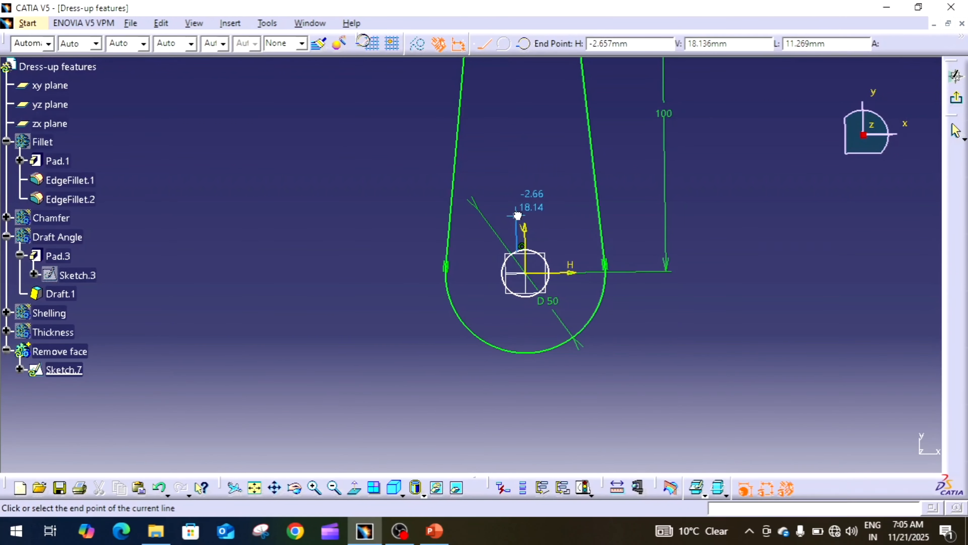
{"action": "left_click", "coordinate": [532, 215]}
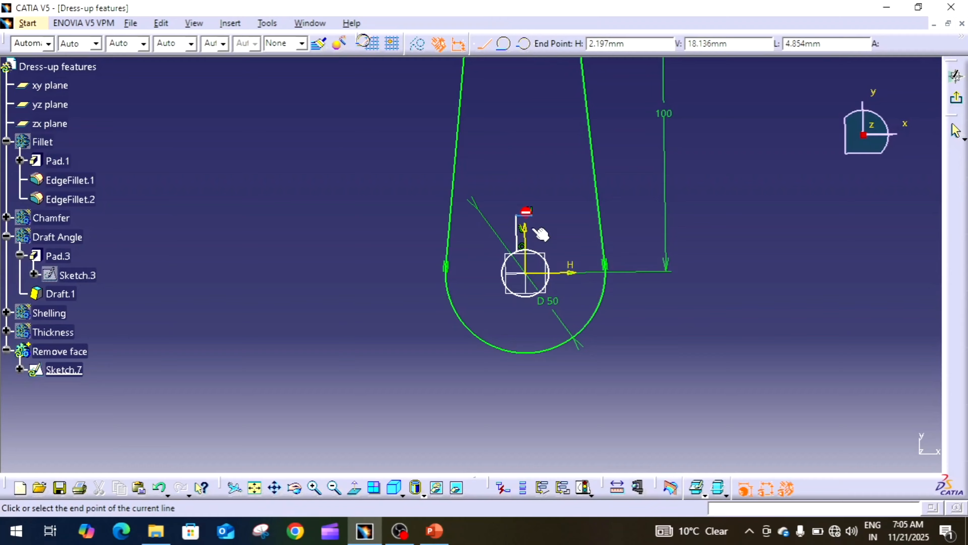
{"action": "left_click", "coordinate": [533, 250]}
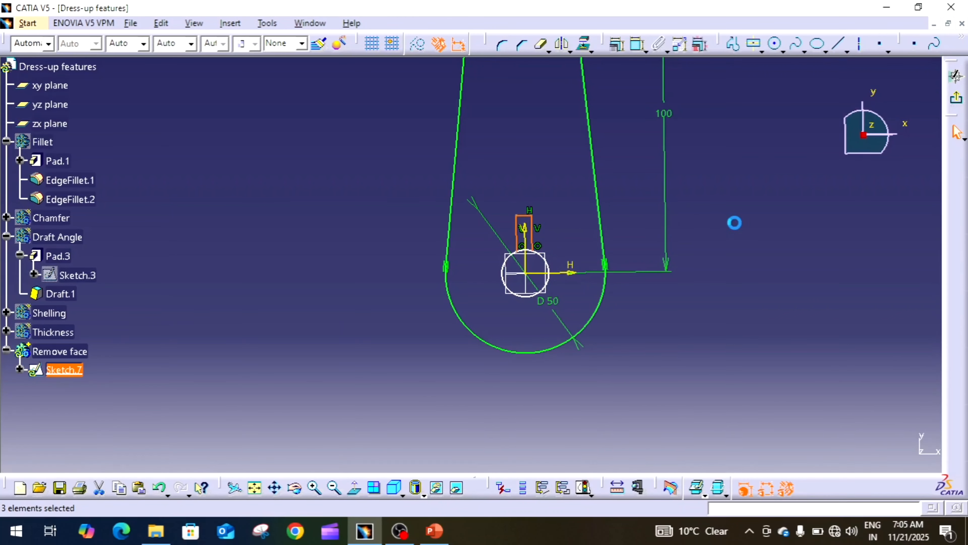
Constrain the keyway's two vertical sides to be symmetric about the vertical sketch axis
{"action": "mouse_move", "coordinate": [738, 225]}
{"action": "middle_mouse_down"}
{"action": "mouse_move", "coordinate": [752, 196]}
{"action": "mouse_move", "coordinate": [752, 152]}
{"action": "mouse_move", "coordinate": [706, 193]}
{"action": "mouse_move", "coordinate": [663, 90]}
{"action": "middle_mouse_up"}
{"action": "left_click", "coordinate": [636, 47]}
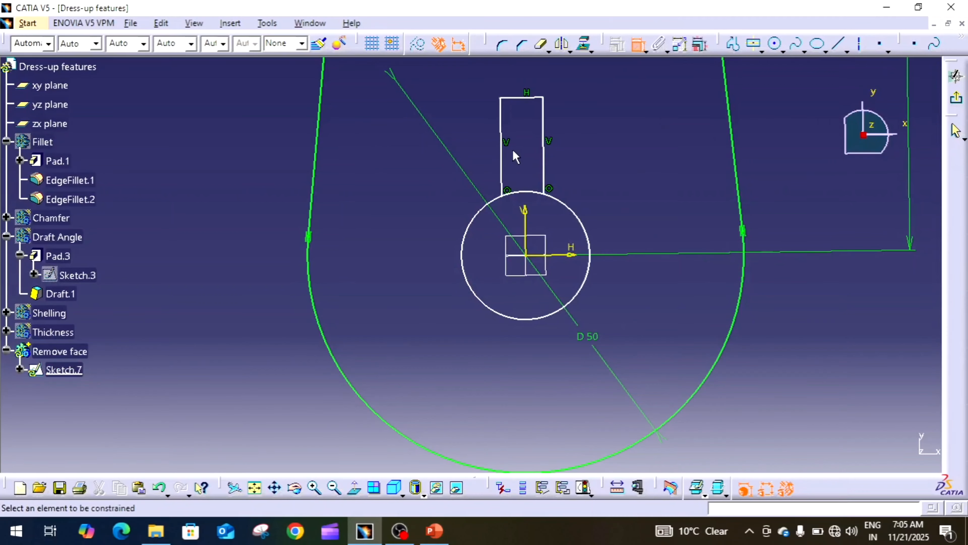
{"action": "left_click", "coordinate": [502, 148]}
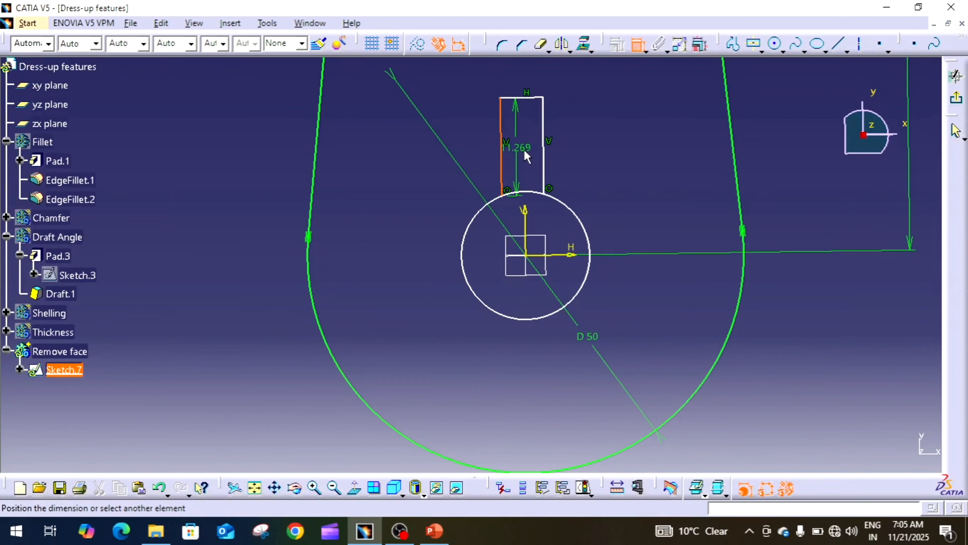
{"action": "left_click", "coordinate": [544, 150]}
{"action": "right_click", "coordinate": [580, 146]}
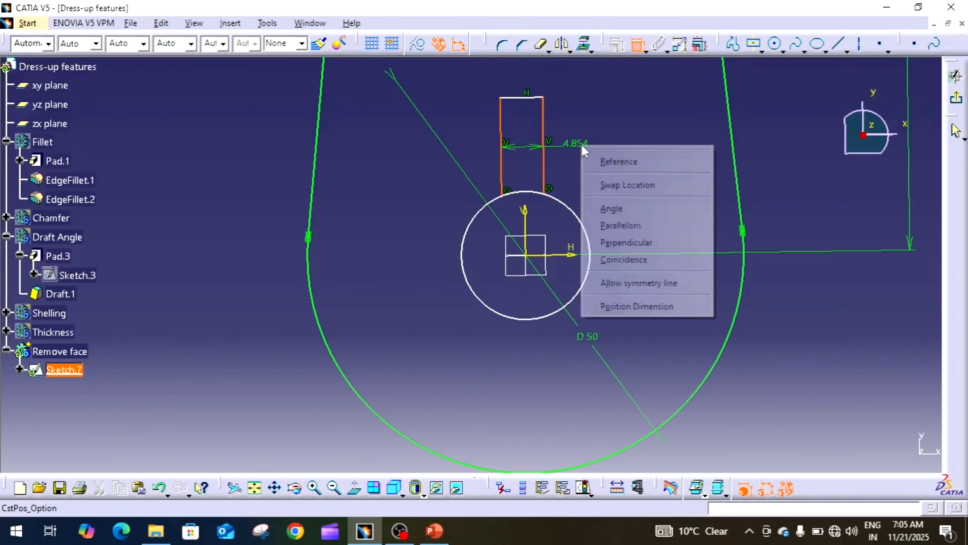
{"action": "left_click", "coordinate": [643, 284]}
{"action": "left_click", "coordinate": [524, 217]}
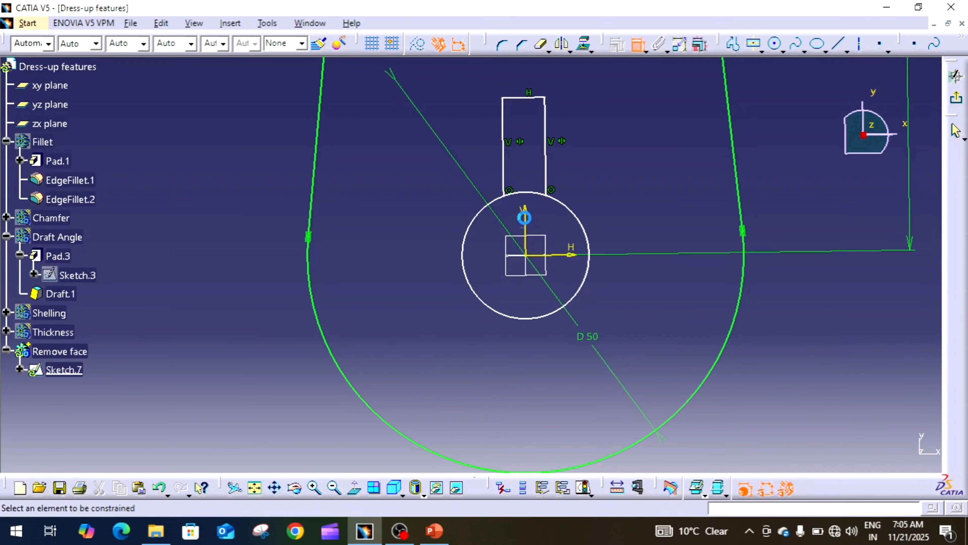
Dimension the inner circle at the origin and set its diameter to 20 mm
{"action": "left_click", "coordinate": [354, 487]}
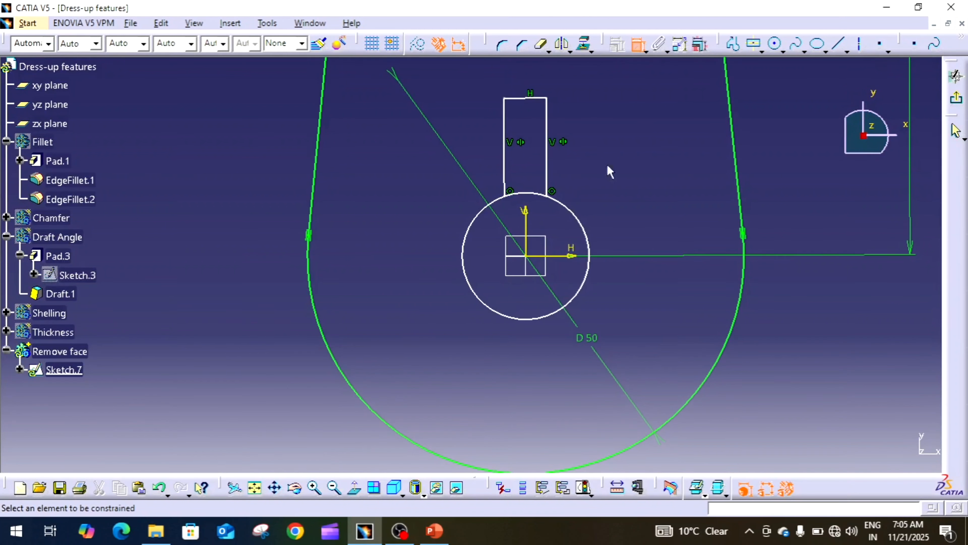
{"action": "left_click", "coordinate": [586, 224]}
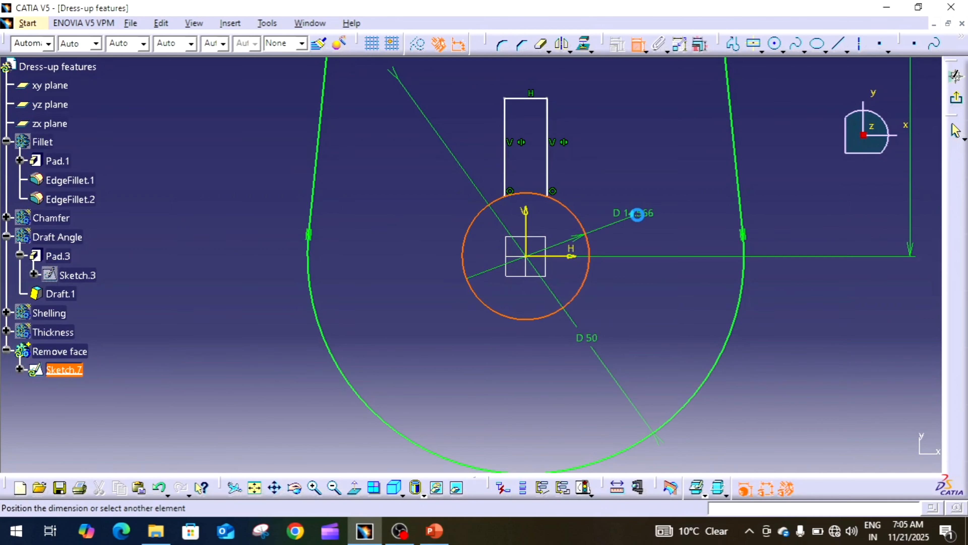
{"action": "left_click", "coordinate": [634, 215]}
{"action": "double_click", "coordinate": [634, 213]}
{"action": "type", "text": "20mm"}
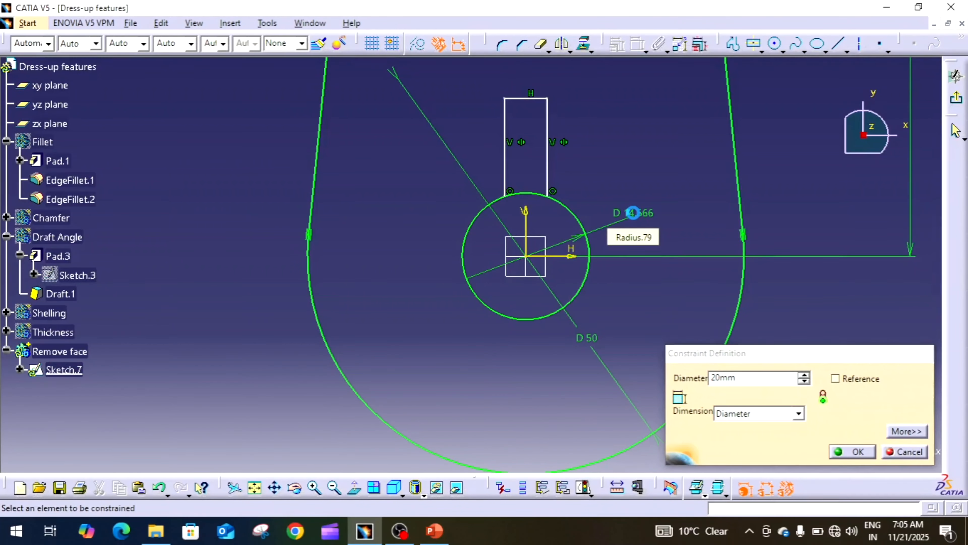
{"action": "key", "text": "Return"}
Dimension the distance from the horizontal axis to the keyway's top line and set it to 20 mm
{"action": "left_click", "coordinate": [572, 255]}
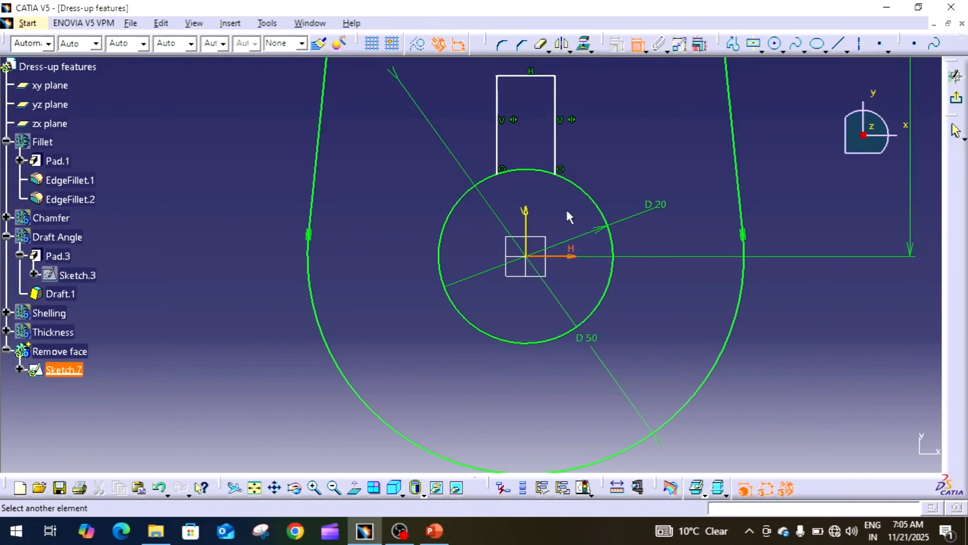
{"action": "left_click", "coordinate": [550, 77]}
{"action": "left_click", "coordinate": [623, 134]}
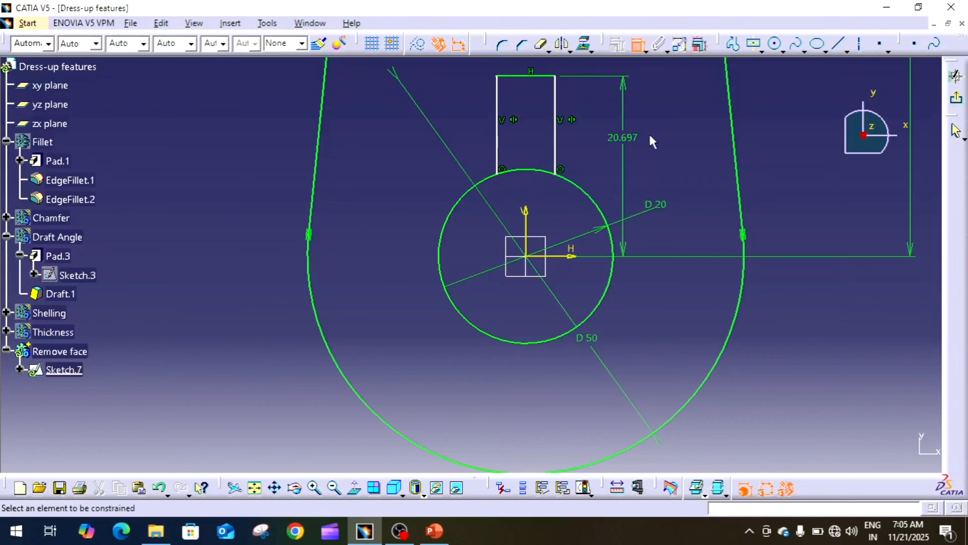
{"action": "double_click", "coordinate": [627, 142]}
{"action": "type", "text": "20"}
{"action": "key", "text": "Return"}
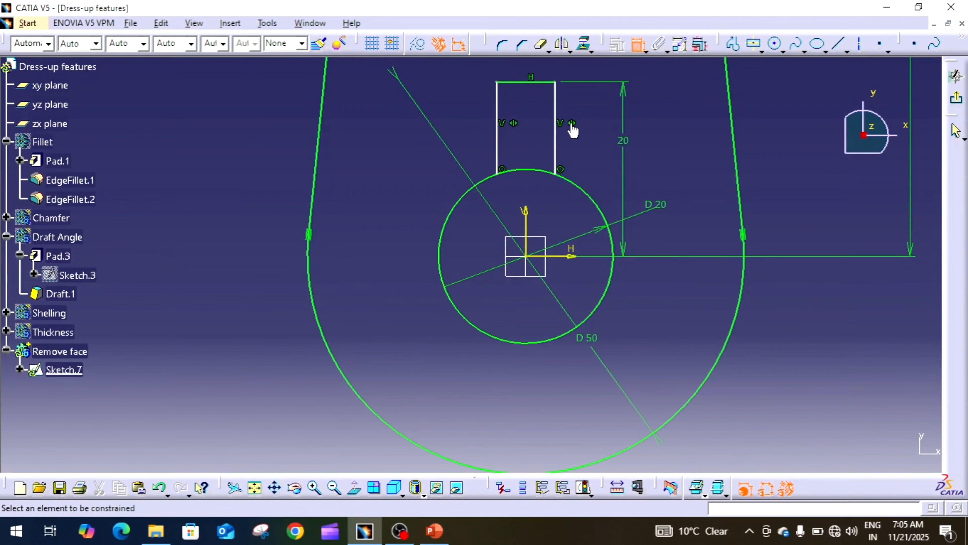
Dimension the width of the keyway's top line and open that dimension for editing
{"action": "left_click", "coordinate": [530, 82]}
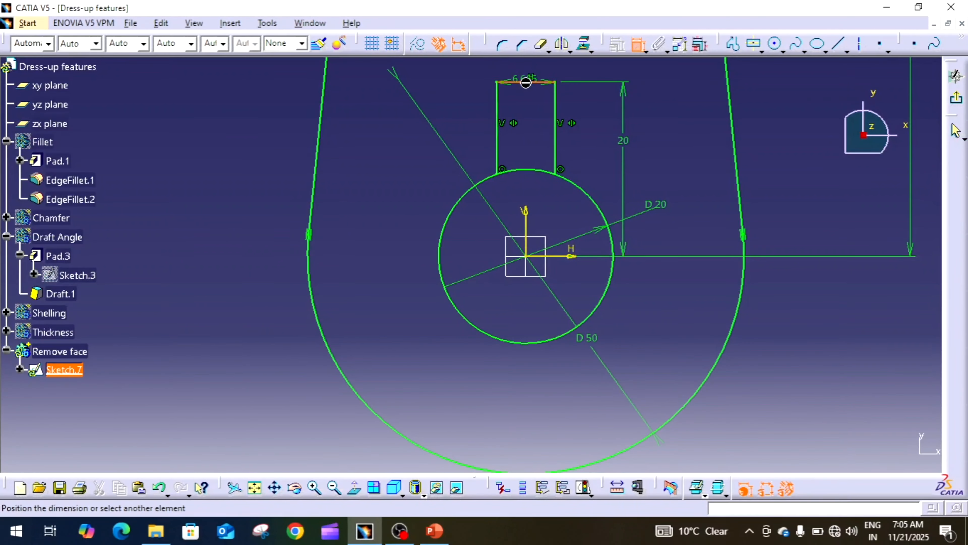
{"action": "left_click", "coordinate": [526, 68]}
{"action": "double_click", "coordinate": [526, 66]}
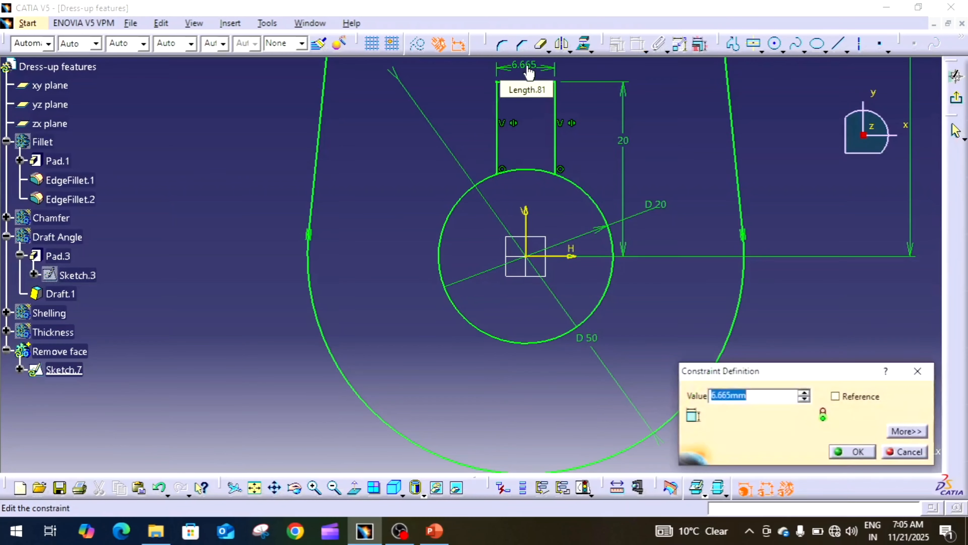
Set the keyway slot's width to 5 mm and trim away the arc of the 20 mm circle between its sides
{"action": "type", "text": "5"}
{"action": "key", "text": "Return"}
{"action": "left_click", "coordinate": [540, 44]}
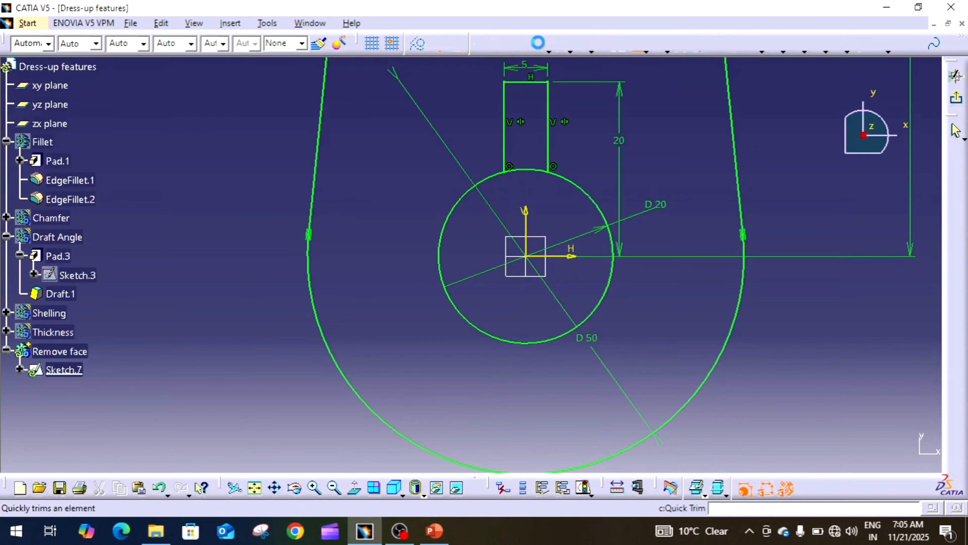
{"action": "left_click", "coordinate": [526, 170]}
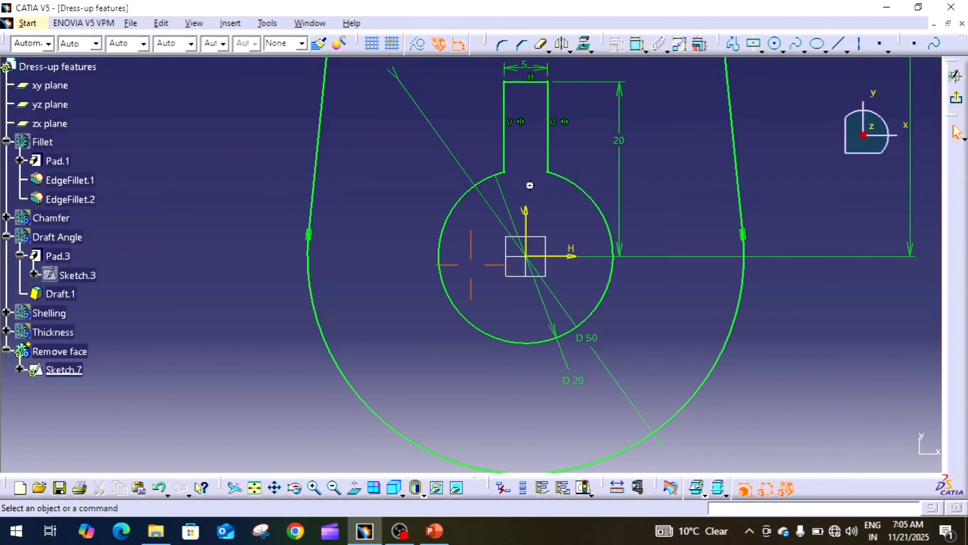
Exit the sketch and extrude the lever profile 10 mm as a pad
{"action": "middle_click_drag", "start_coordinate": [528, 184], "coordinate": [575, 320], "text": "ctrl"}
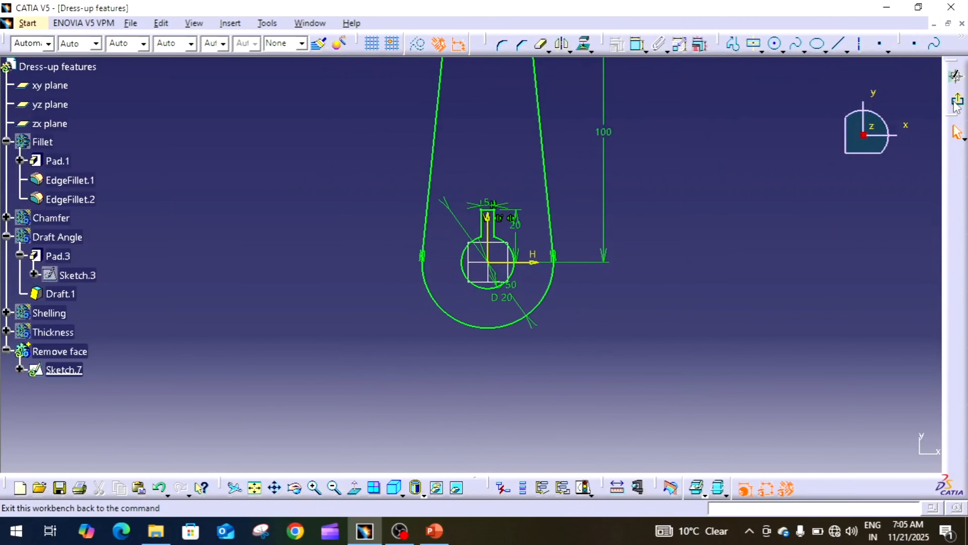
{"action": "middle_click_drag", "start_coordinate": [739, 259], "coordinate": [732, 309], "text": "ctrl"}
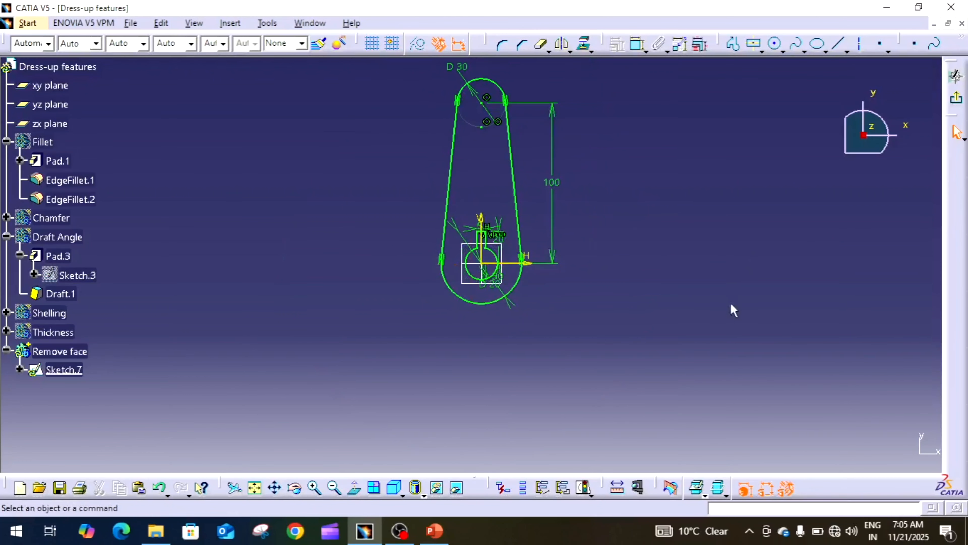
{"action": "left_click", "coordinate": [956, 98]}
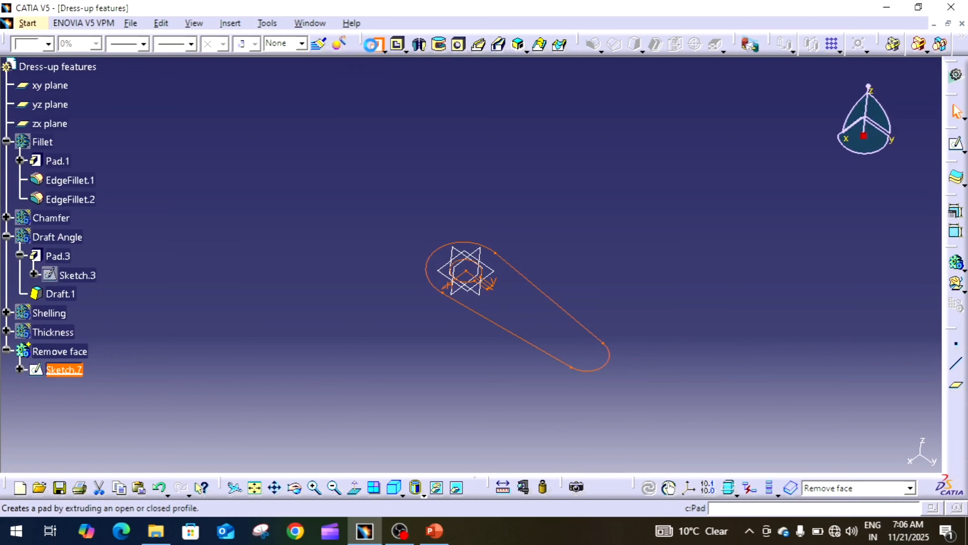
{"action": "left_click", "coordinate": [373, 45]}
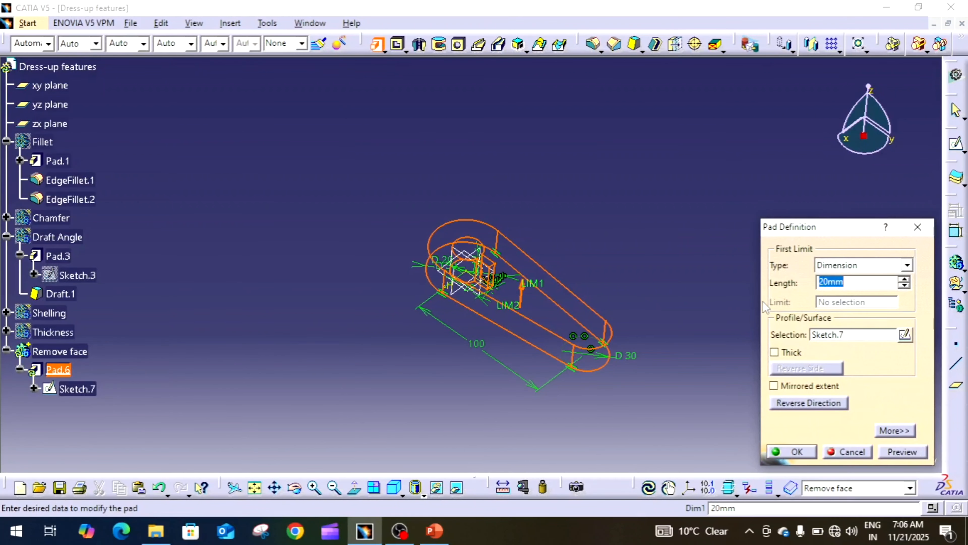
{"action": "key", "text": "Return"}
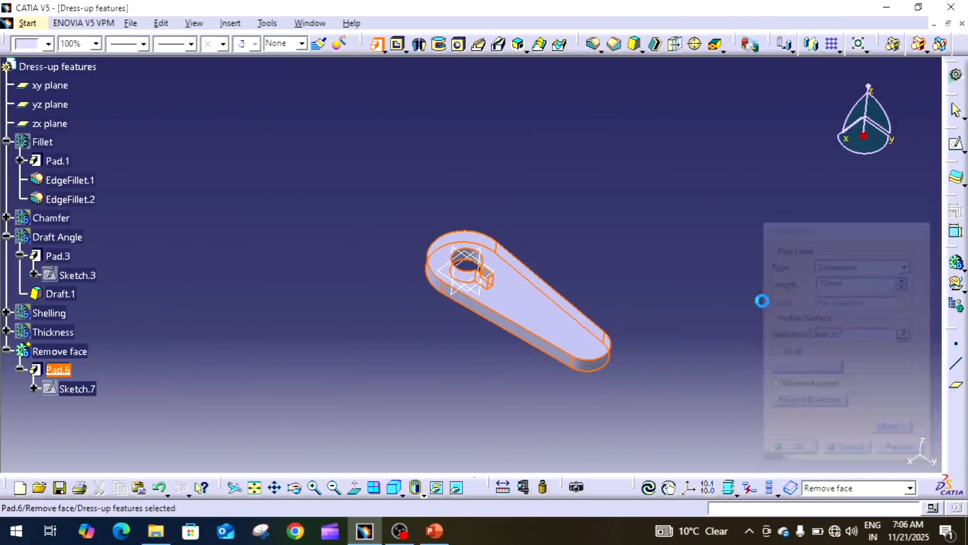
Remove the cylindrical hole face and the three keyway faces from the pad with the Remove Face feature
{"action": "middle_click_drag", "start_coordinate": [761, 298], "coordinate": [794, 214]}
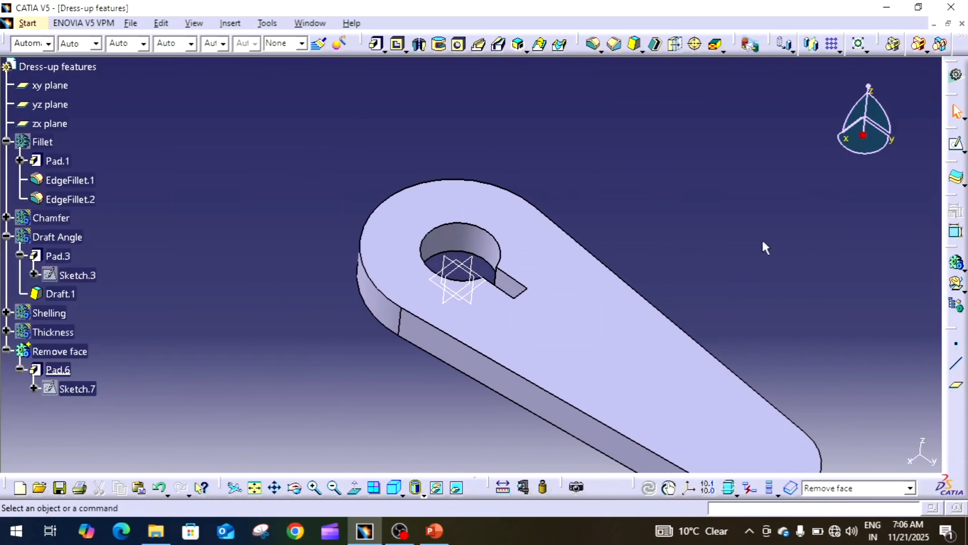
{"action": "middle_click_drag", "start_coordinate": [731, 288], "coordinate": [640, 186]}
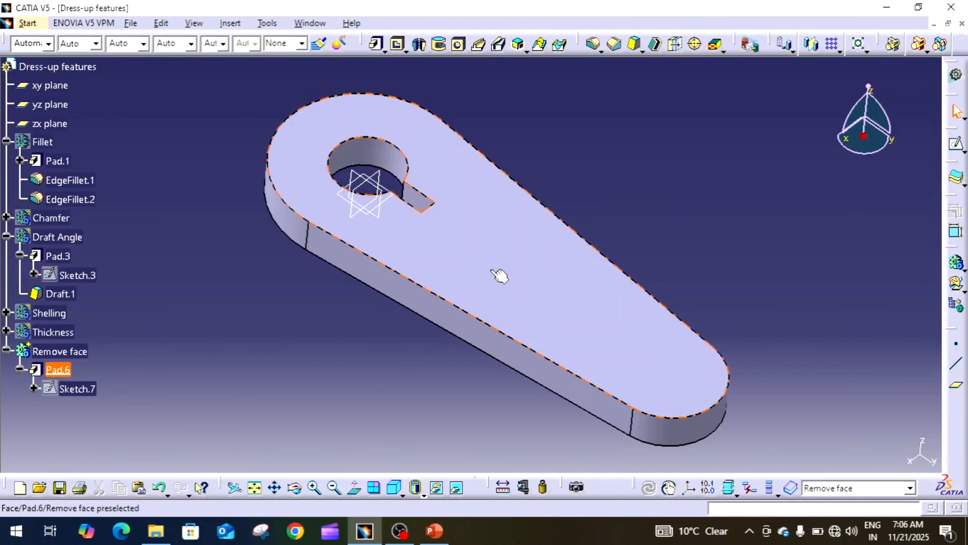
{"action": "left_click", "coordinate": [717, 46]}
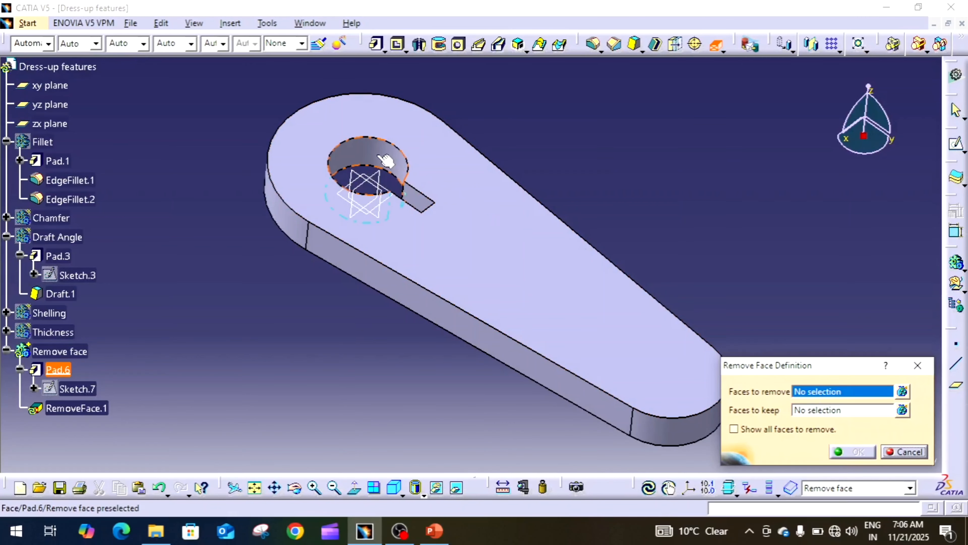
{"action": "left_click", "coordinate": [385, 159]}
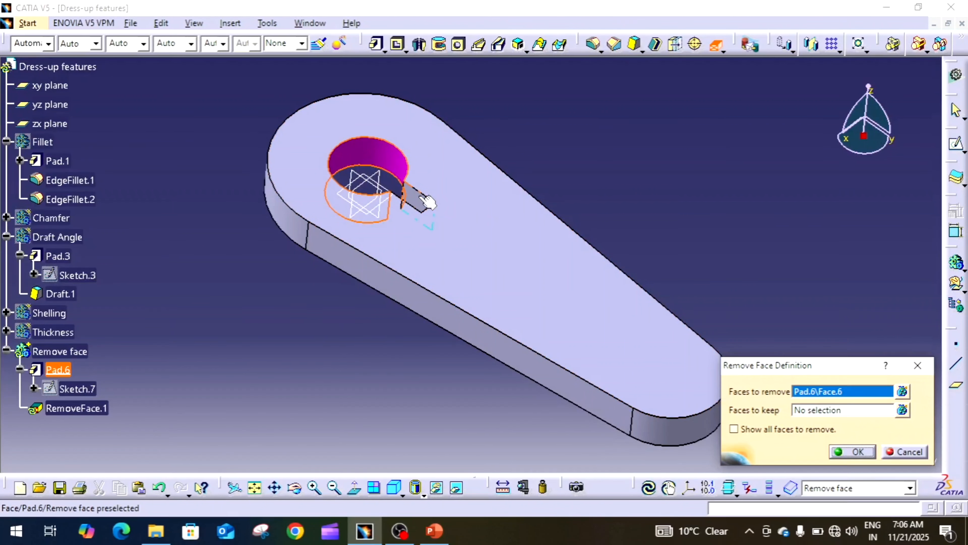
{"action": "left_click", "coordinate": [425, 208]}
{"action": "middle_click_drag", "start_coordinate": [428, 193], "coordinate": [498, 300]}
{"action": "left_click", "coordinate": [368, 307]}
{"action": "left_click", "coordinate": [468, 297]}
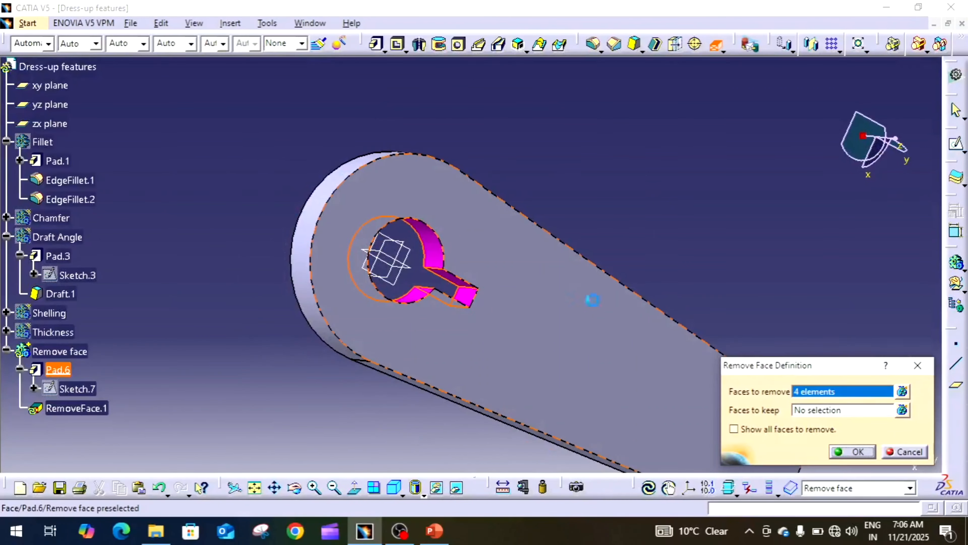
{"action": "middle_click_drag", "start_coordinate": [589, 302], "coordinate": [560, 230]}
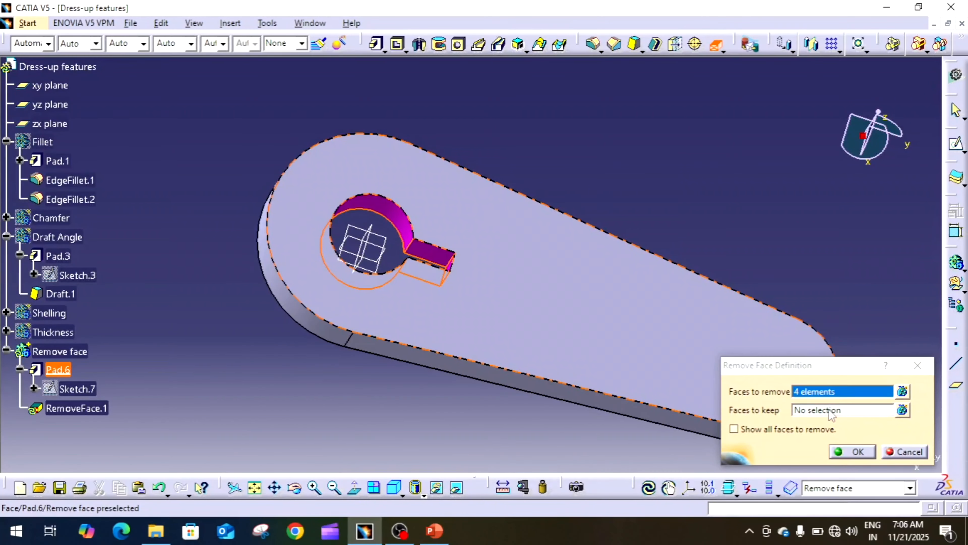
{"action": "left_click", "coordinate": [856, 452]}
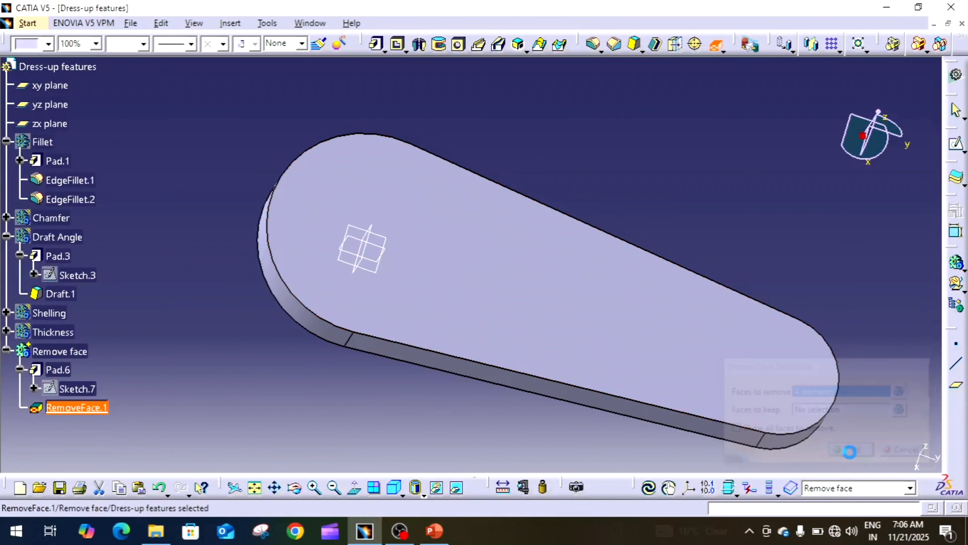
{"action": "middle_click_drag", "start_coordinate": [803, 248], "coordinate": [489, 244]}
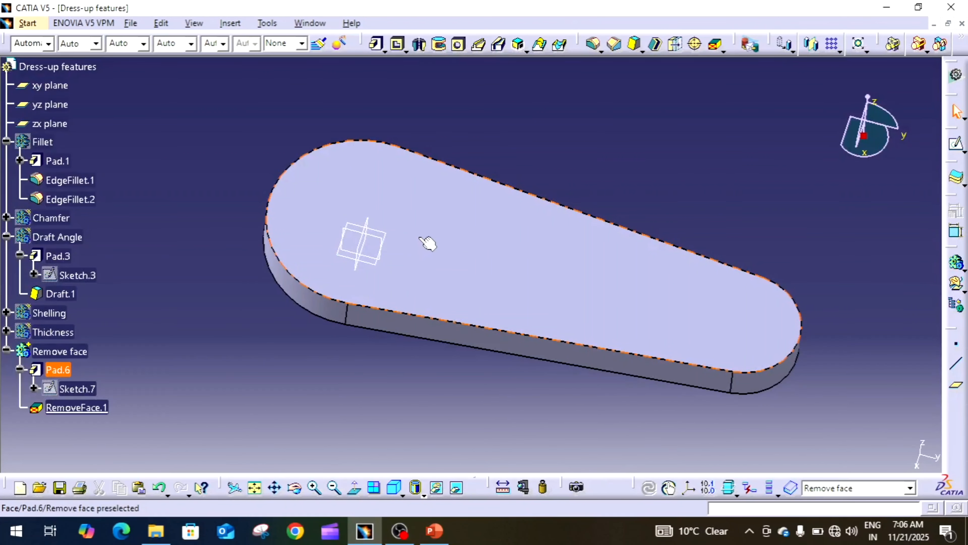
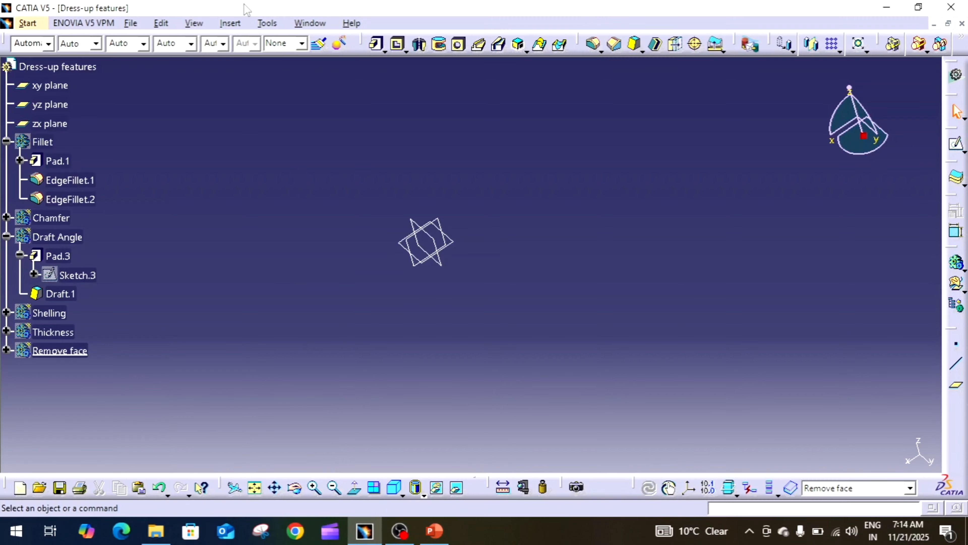
Insert a new body in the part and rename it "Replace face"
{"action": "left_click", "coordinate": [230, 24]}
{"action": "left_click", "coordinate": [238, 55]}
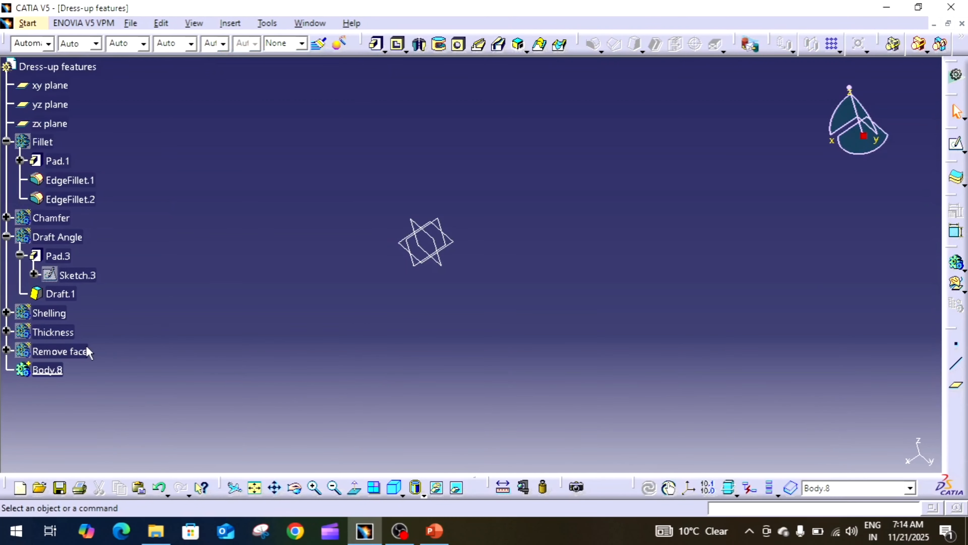
{"action": "right_click", "coordinate": [57, 373]}
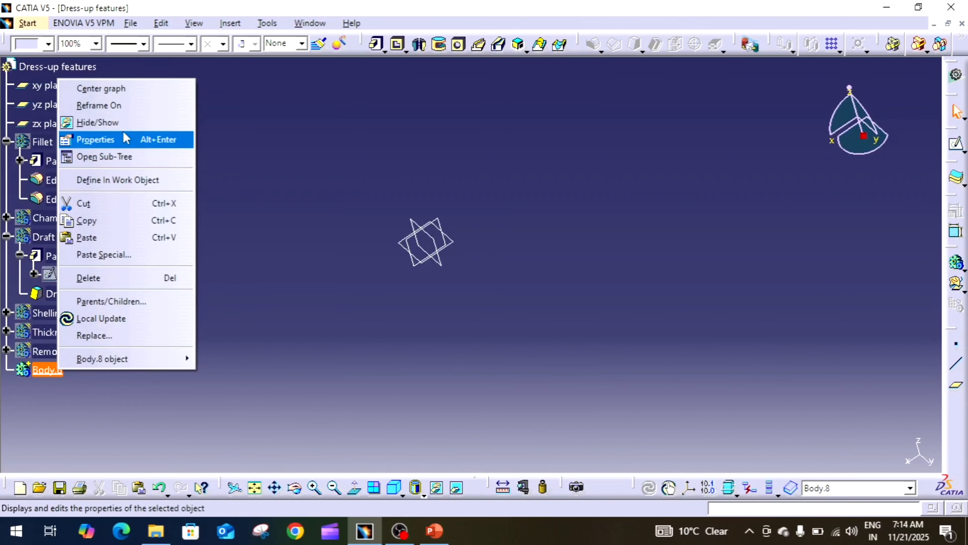
{"action": "left_click", "coordinate": [129, 139]}
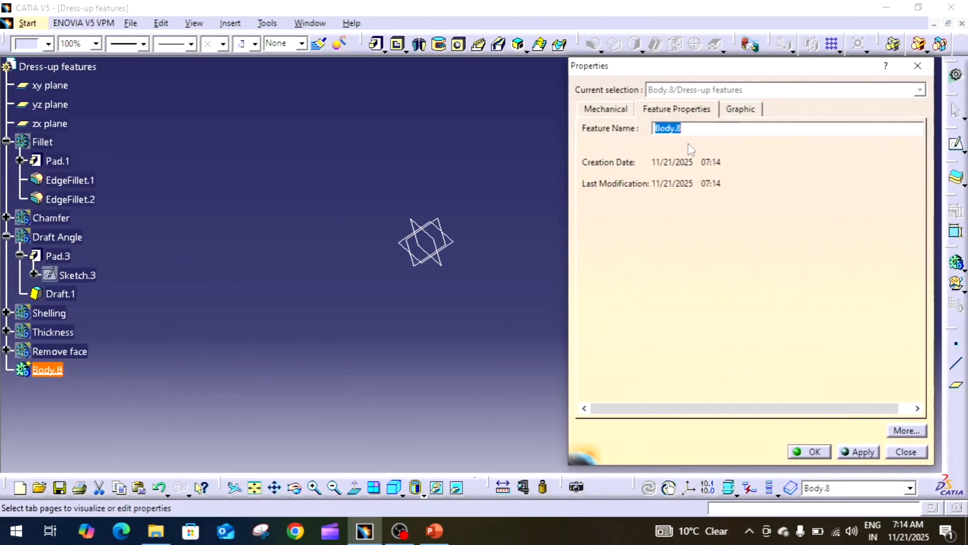
{"action": "type", "text": "Replace face"}
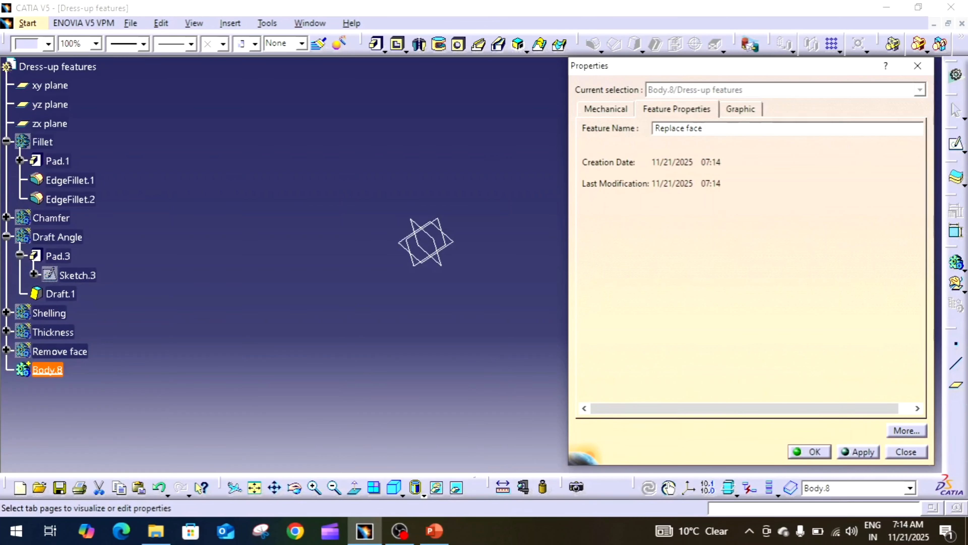
{"action": "left_click", "coordinate": [813, 451]}
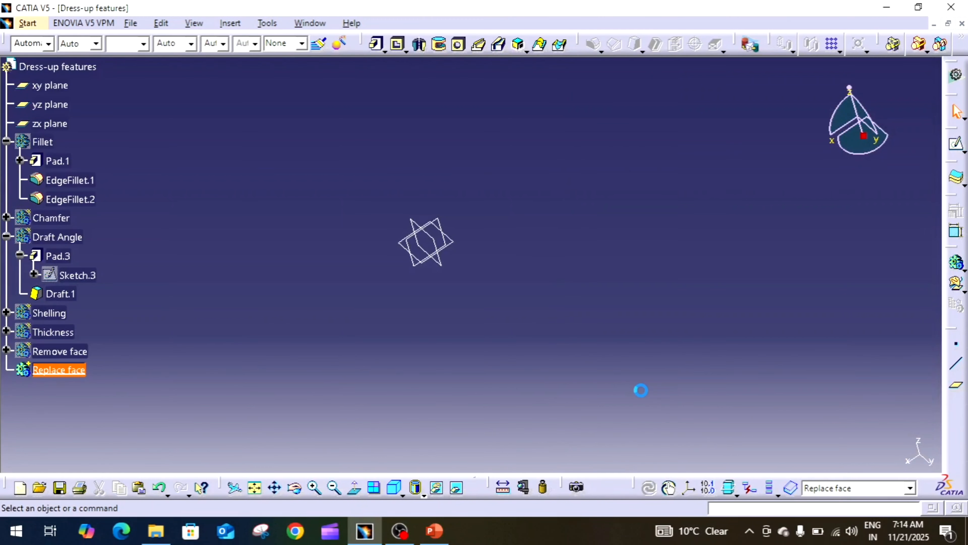
Start a sketch on the xy plane and draw a centered rectangle about 49 by 16 mm at the origin
{"action": "middle_click_drag", "start_coordinate": [383, 279], "coordinate": [451, 250]}
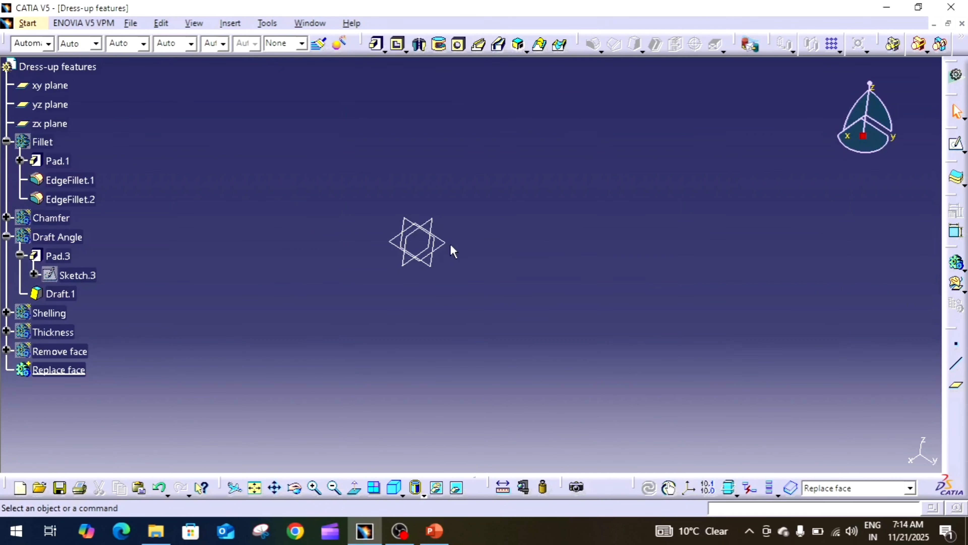
{"action": "left_click", "coordinate": [956, 144]}
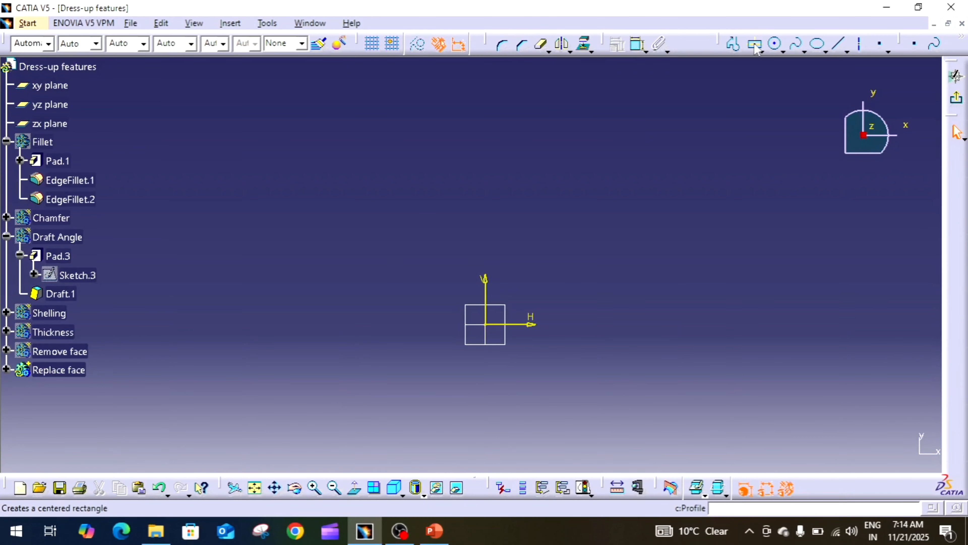
{"action": "left_click", "coordinate": [753, 43]}
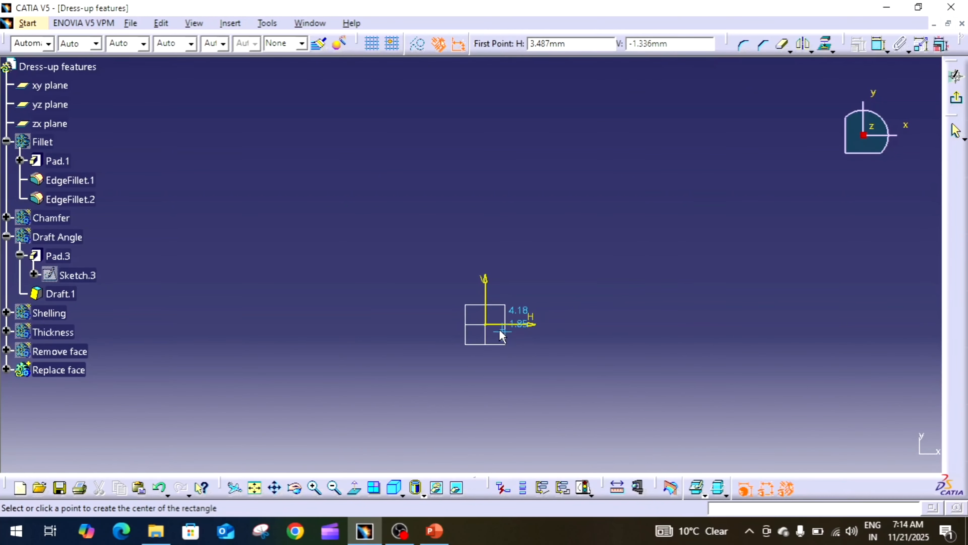
{"action": "left_click", "coordinate": [486, 324]}
{"action": "left_click", "coordinate": [587, 291]}
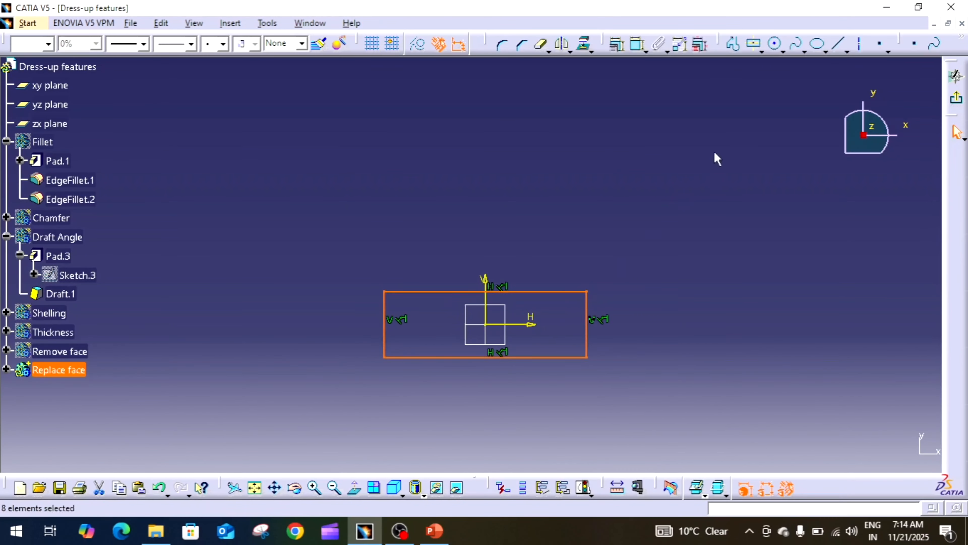
Dimension the rectangle's horizontal length and set it to 50 mm
{"action": "left_click", "coordinate": [638, 45]}
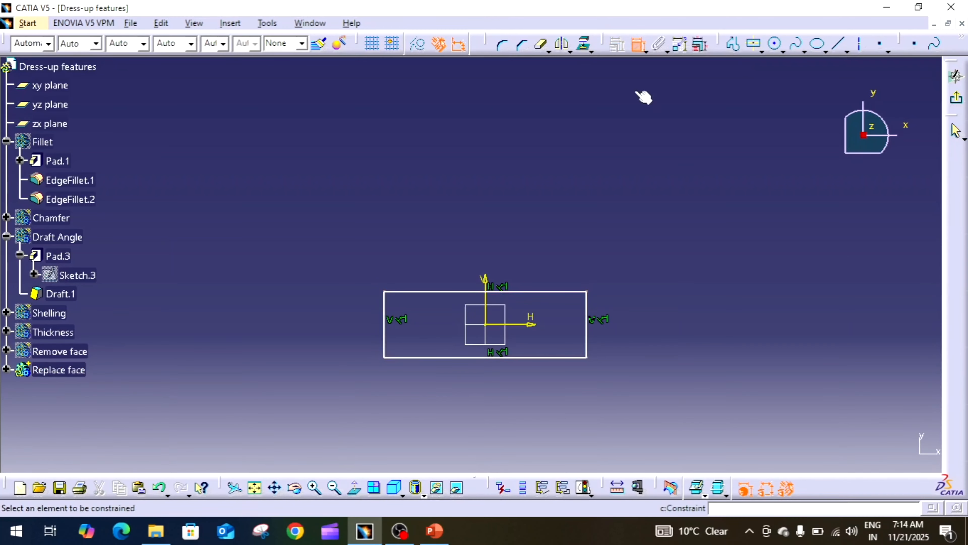
{"action": "left_click", "coordinate": [538, 291]}
{"action": "left_click", "coordinate": [537, 252]}
{"action": "double_click", "coordinate": [537, 252]}
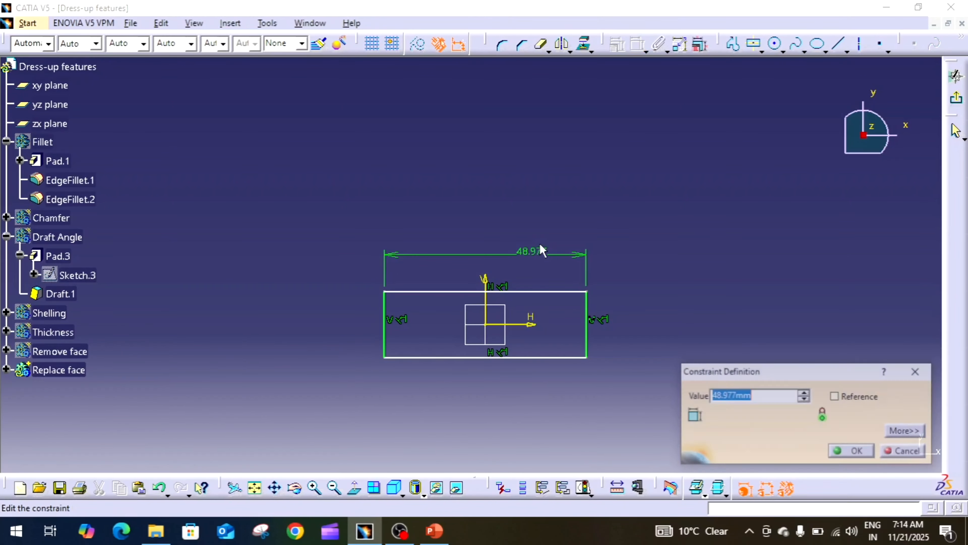
{"action": "type", "text": "50"}
{"action": "key", "text": "Return"}
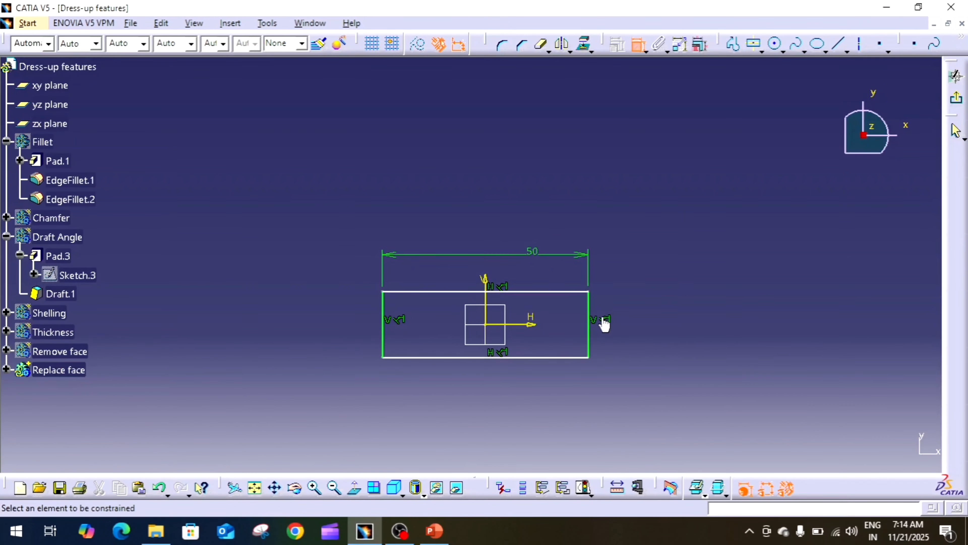
Dimension the rectangle's vertical side and set it to 20 mm
{"action": "left_click", "coordinate": [589, 318]}
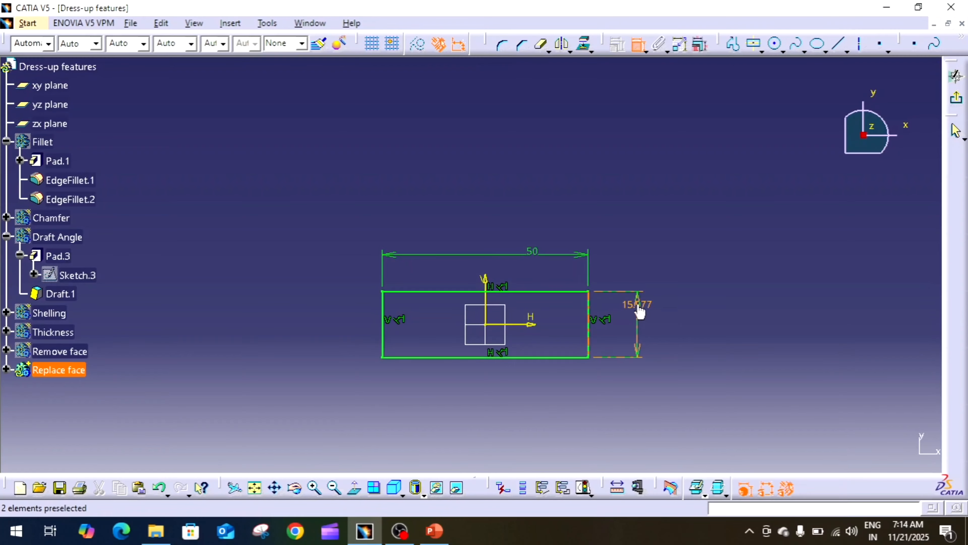
{"action": "left_click", "coordinate": [639, 311]}
{"action": "double_click", "coordinate": [637, 303]}
{"action": "type", "text": "20"}
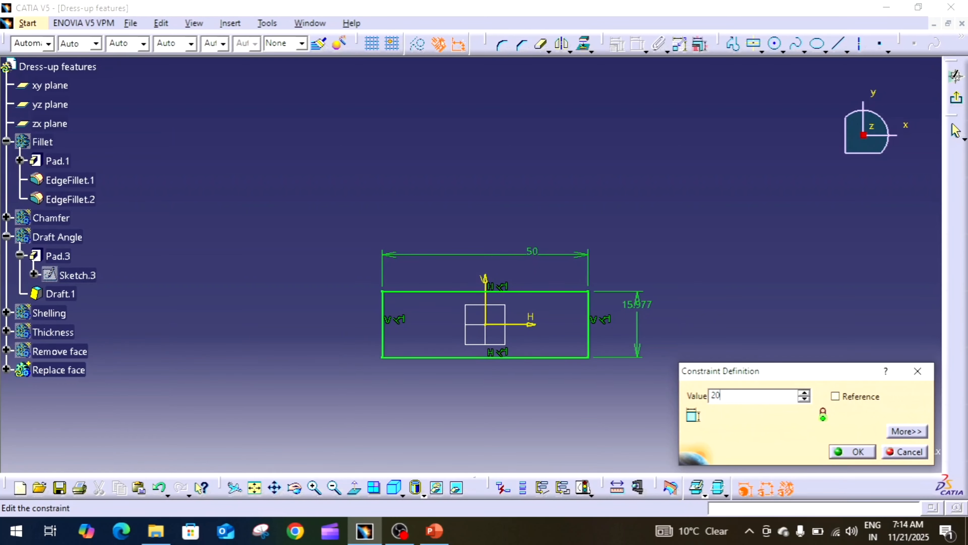
{"action": "key", "text": "Return"}
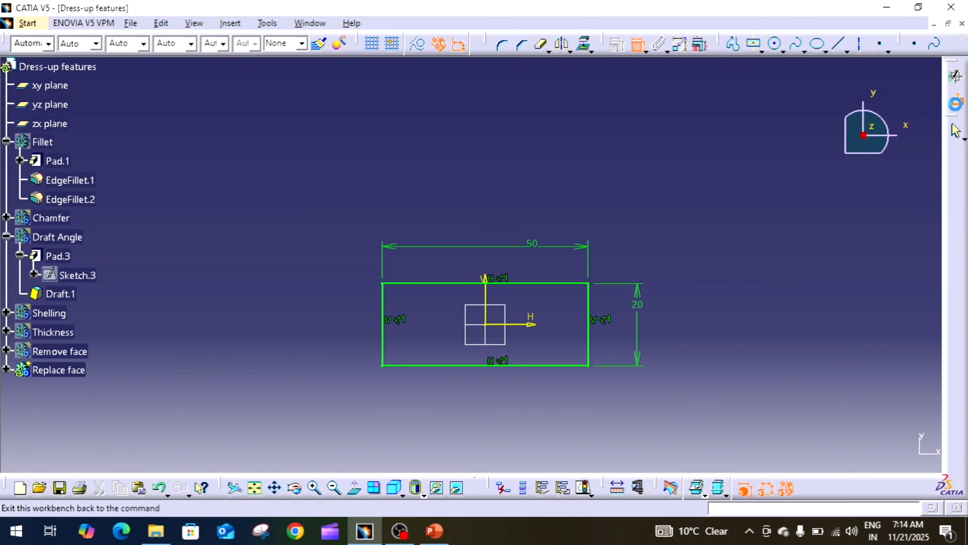
Exit the sketch and extrude the rectangle as a pad with a final length of 10 mm
{"action": "left_click", "coordinate": [955, 76]}
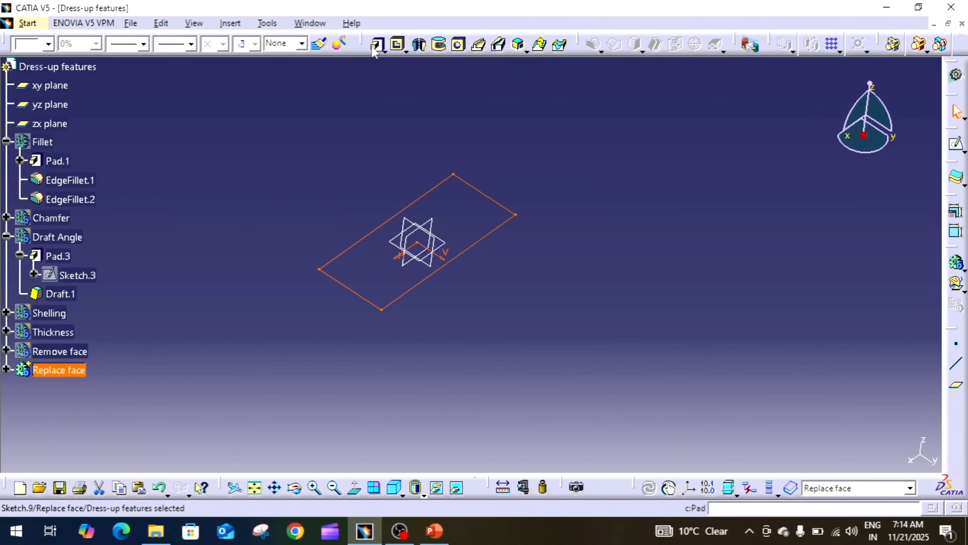
{"action": "left_click", "coordinate": [376, 45]}
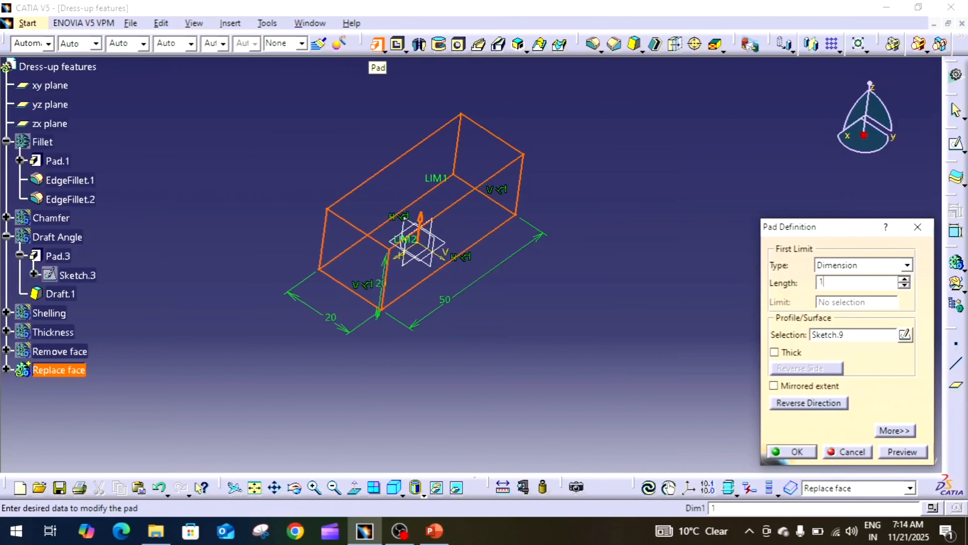
{"action": "type", "text": "1"}
{"action": "key", "text": "Return"}
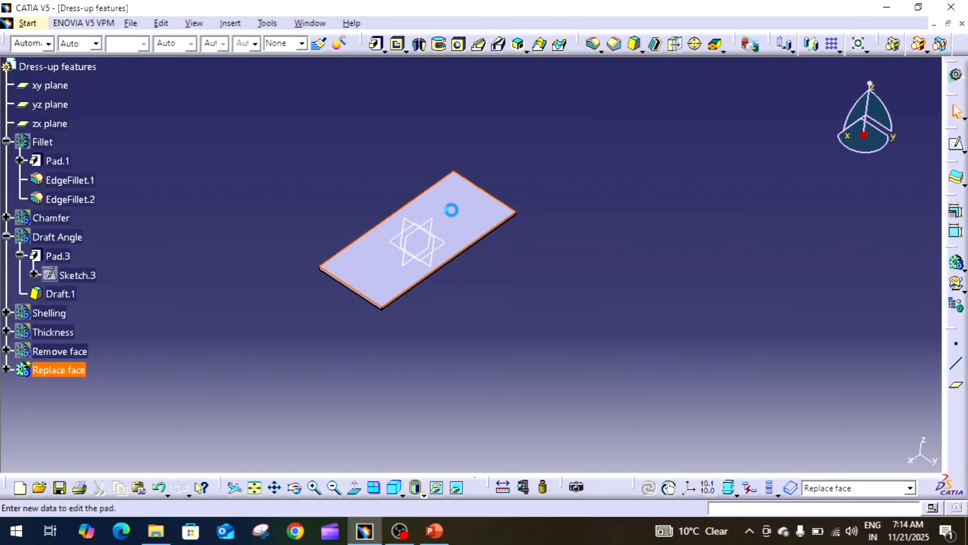
{"action": "key", "text": "Return"}
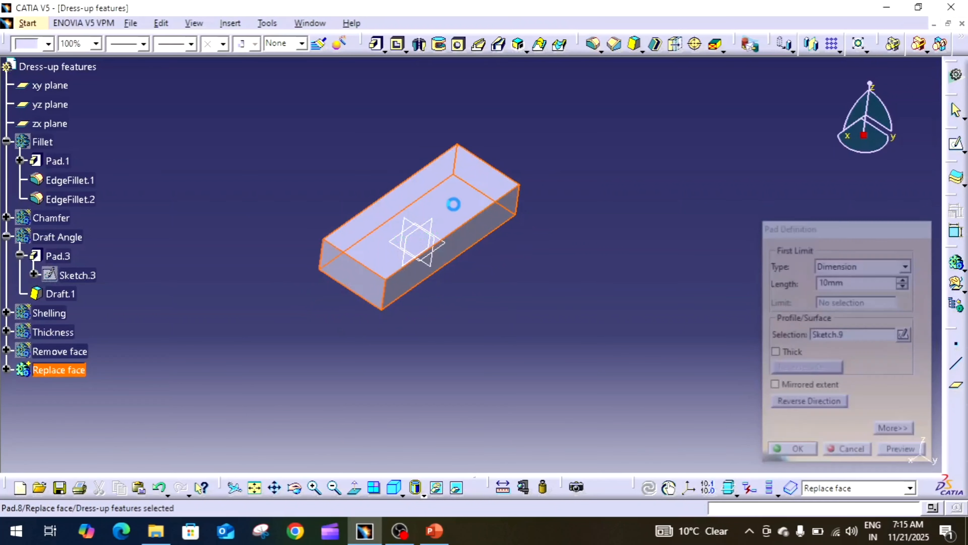
Start a sketch on the block's top face and draw a circle about 10 mm in diameter on the horizontal axis, toward the negative-x end
{"action": "middle_click_drag", "start_coordinate": [410, 362], "coordinate": [407, 249]}
{"action": "left_click", "coordinate": [407, 249]}
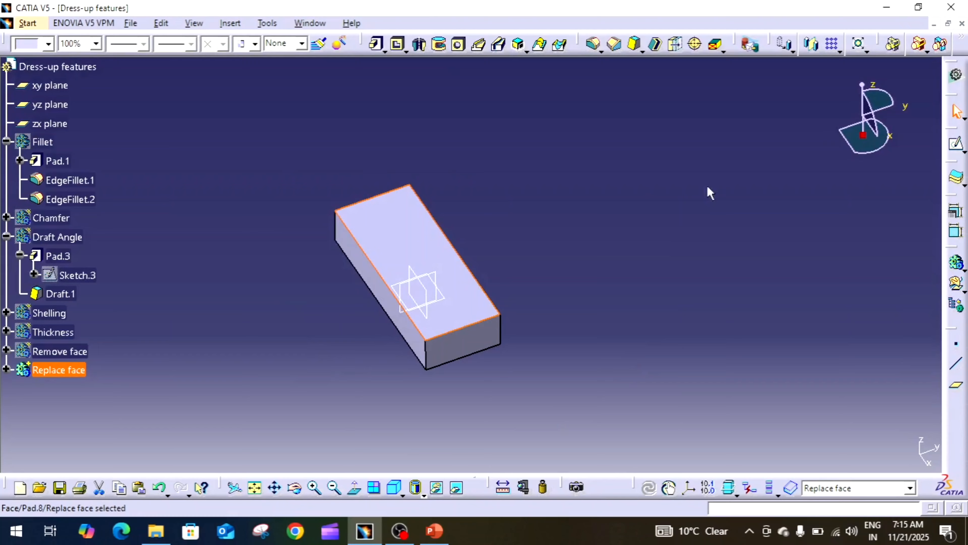
{"action": "left_click", "coordinate": [955, 144]}
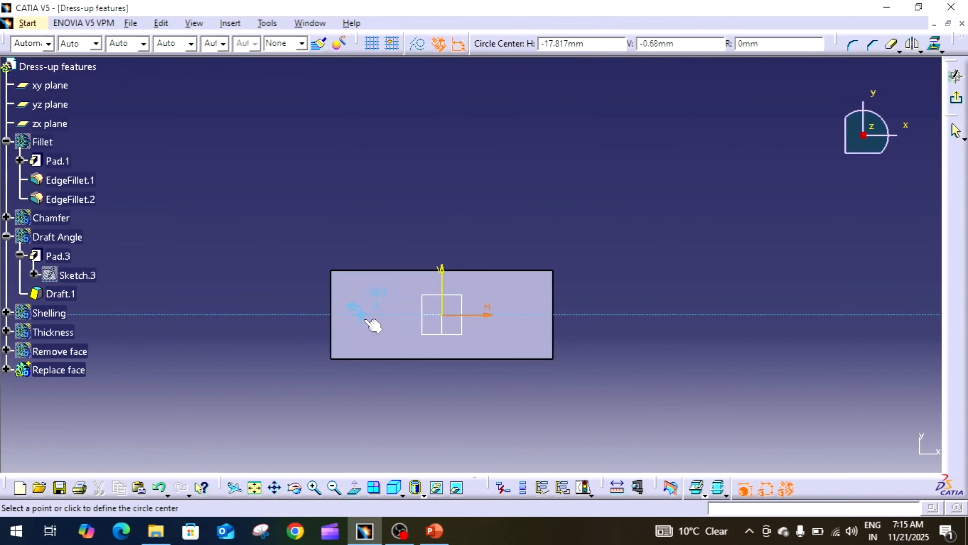
{"action": "left_click", "coordinate": [381, 315]}
{"action": "left_click", "coordinate": [399, 323]}
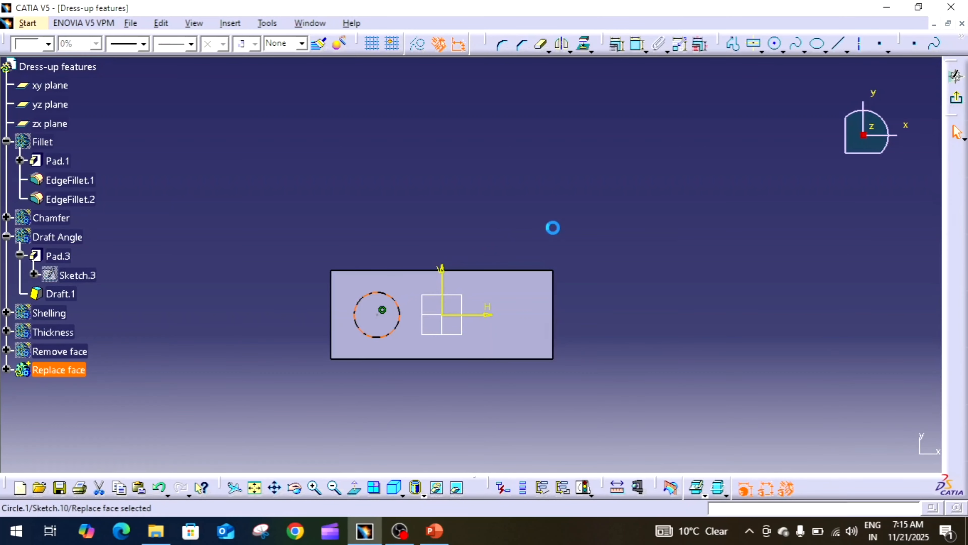
Dimension the circle's diameter and set it to 10 mm
{"action": "left_click", "coordinate": [616, 45]}
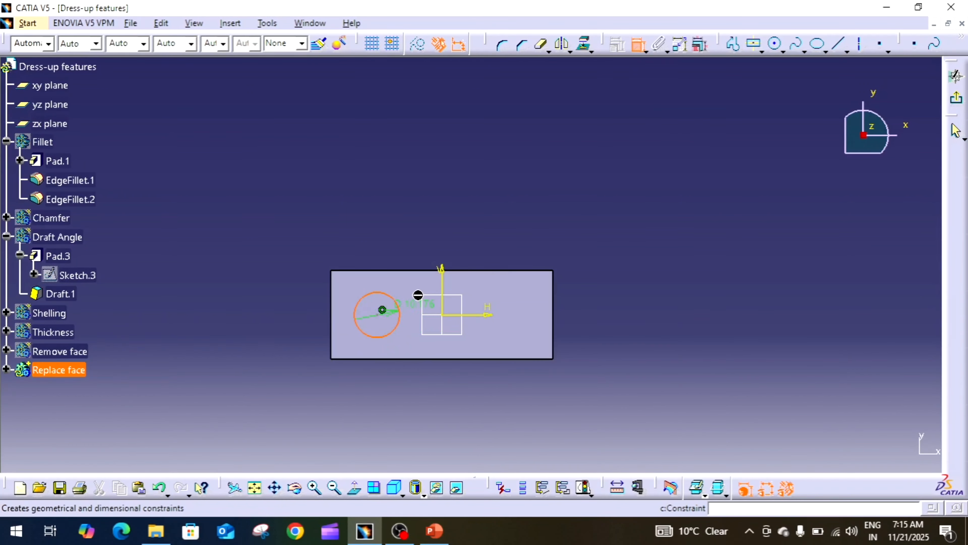
{"action": "left_click", "coordinate": [426, 243]}
{"action": "double_click", "coordinate": [408, 248]}
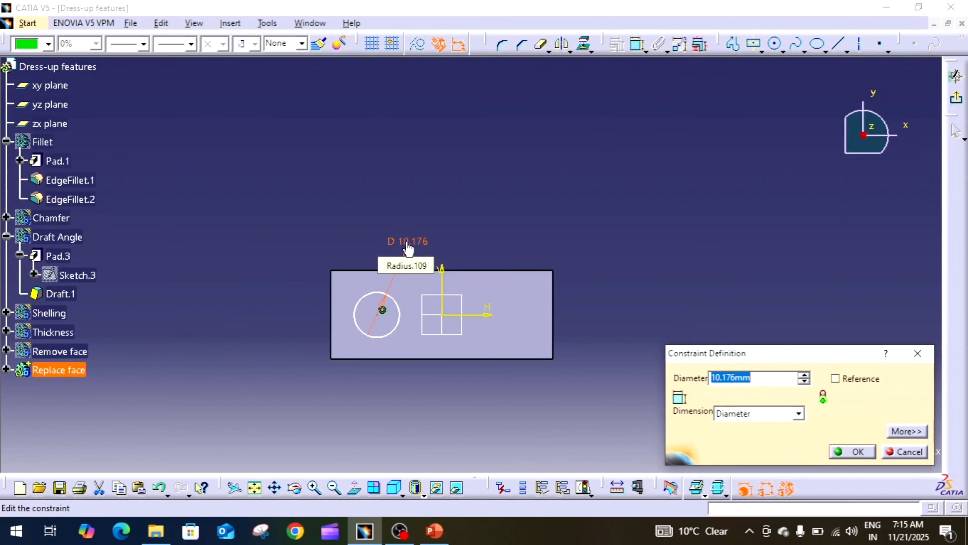
{"action": "type", "text": "10"}
{"action": "key", "text": "Return"}
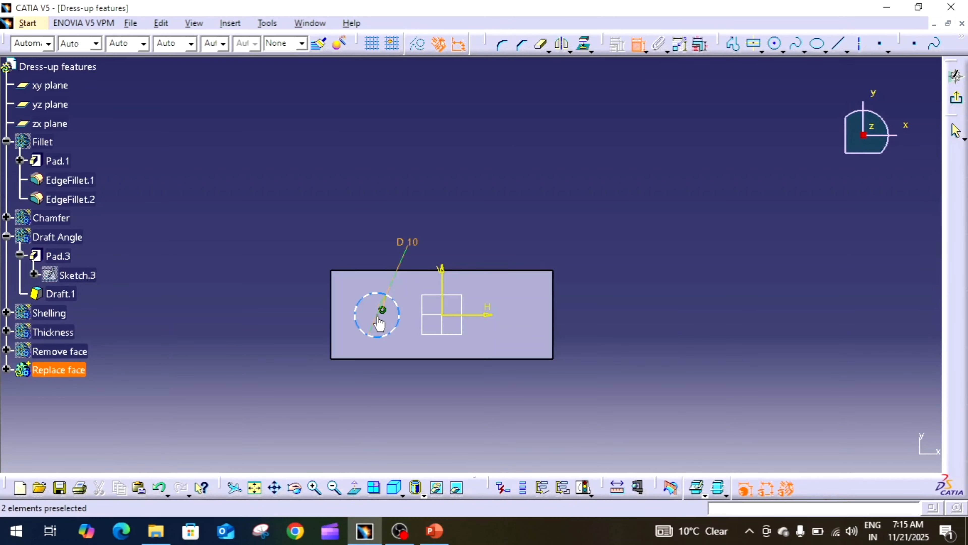
{"action": "left_click", "coordinate": [378, 323]}
{"action": "right_click", "coordinate": [483, 315]}
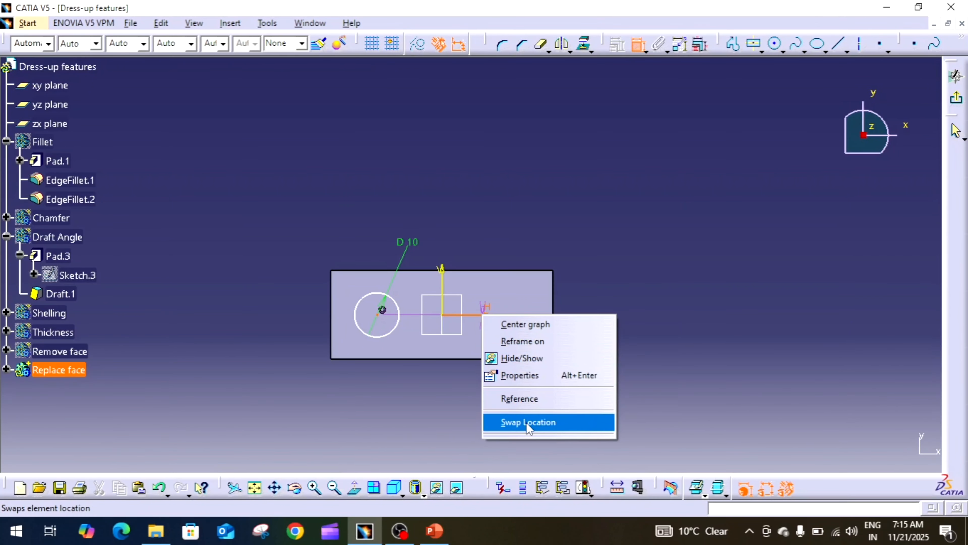
{"action": "left_click", "coordinate": [664, 305]}
{"action": "right_click", "coordinate": [489, 243]}
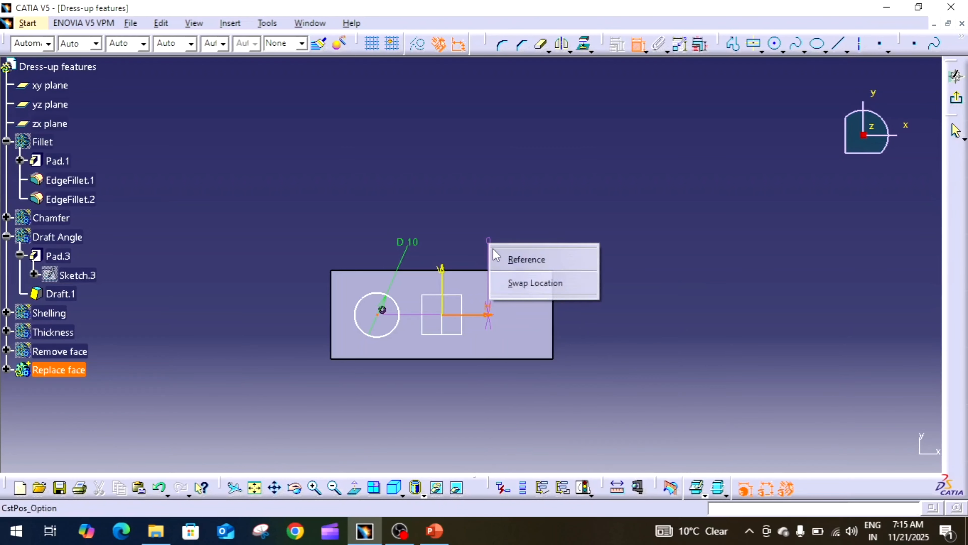
{"action": "left_click", "coordinate": [549, 281]}
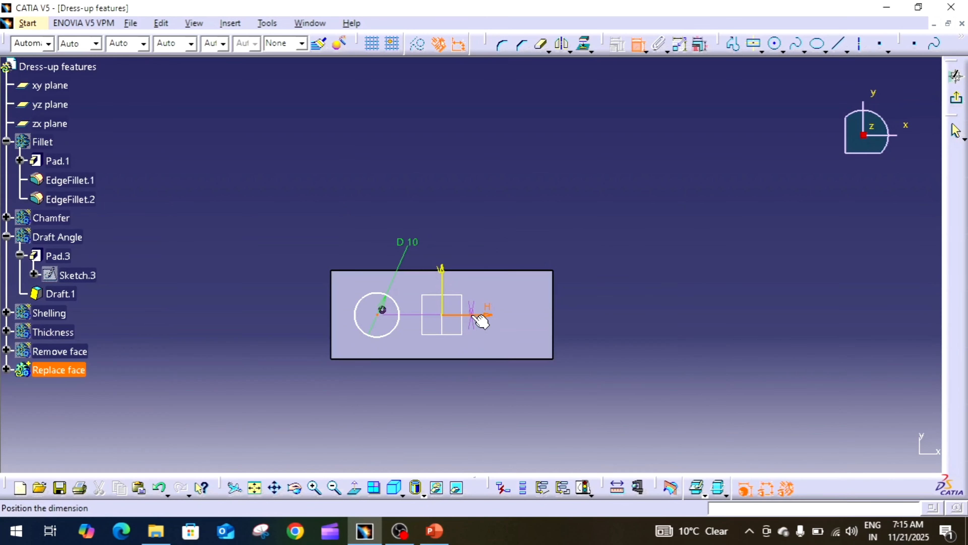
{"action": "key", "text": "Escape"}
Dimension the distance from the circle's center to the vertical axis and set it to 15 mm
{"action": "left_click", "coordinate": [637, 44]}
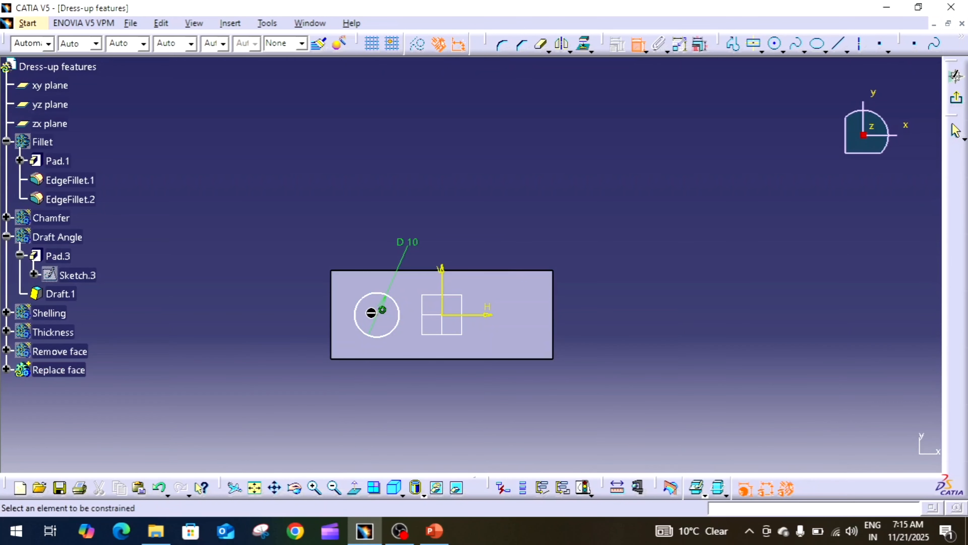
{"action": "left_click", "coordinate": [382, 311]}
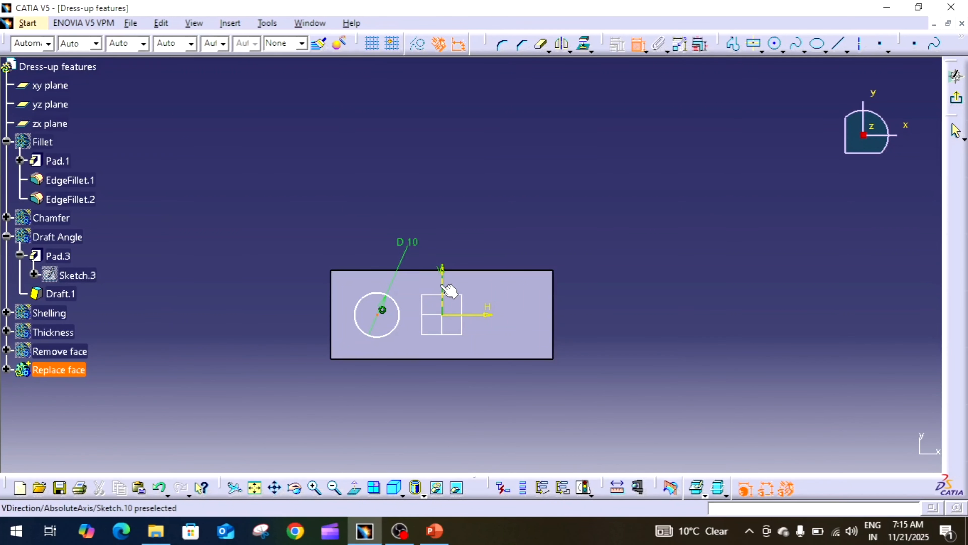
{"action": "left_click", "coordinate": [442, 275]}
{"action": "left_click", "coordinate": [442, 215]}
{"action": "double_click", "coordinate": [442, 214]}
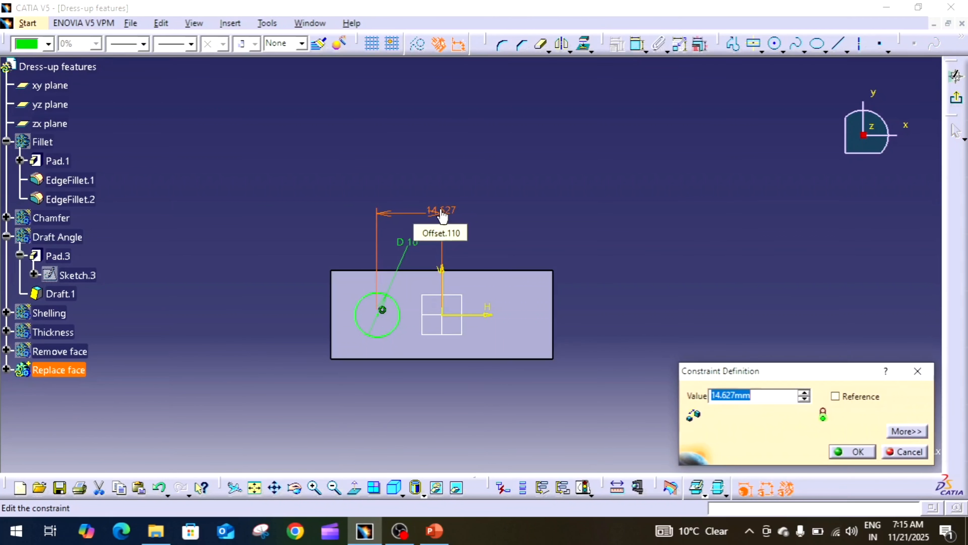
{"action": "type", "text": "15"}
{"action": "key", "text": "Return"}
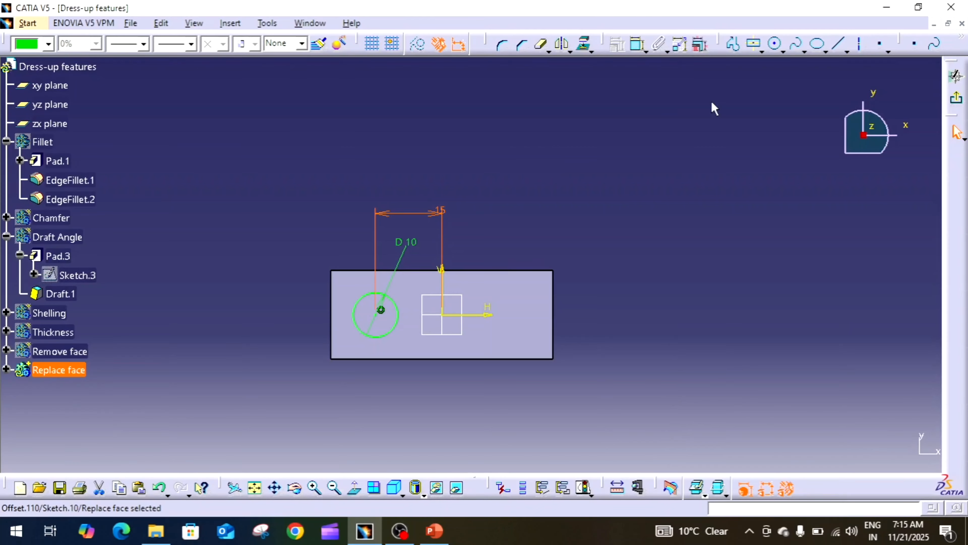
Exit the sketch and extrude the circle as a pad 10 mm long
{"action": "left_click", "coordinate": [900, 109]}
{"action": "left_click", "coordinate": [956, 98]}
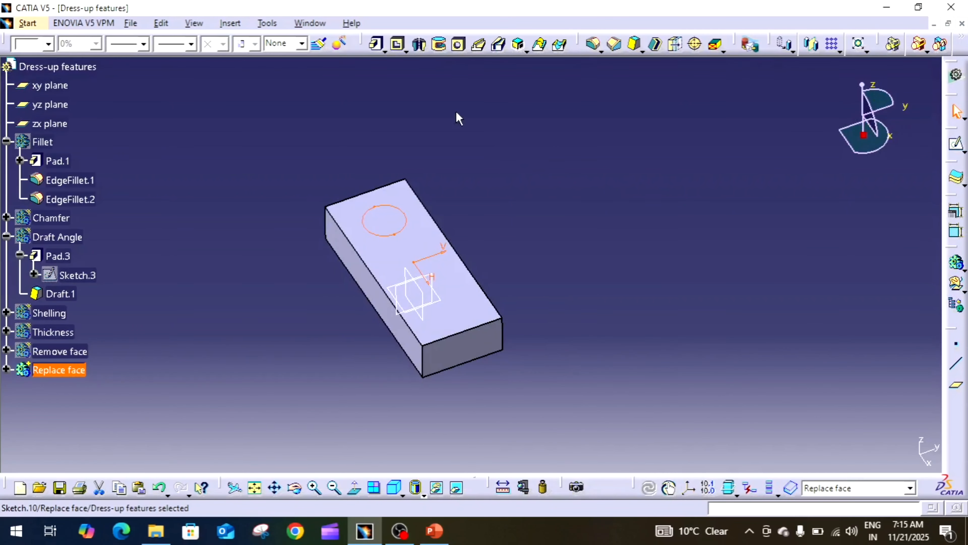
{"action": "left_click", "coordinate": [377, 43]}
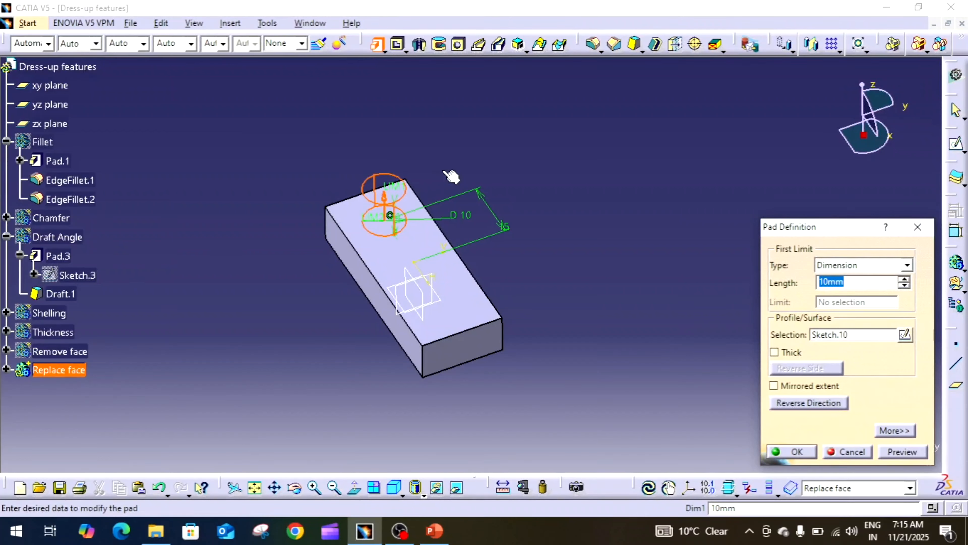
{"action": "key", "text": "Return"}
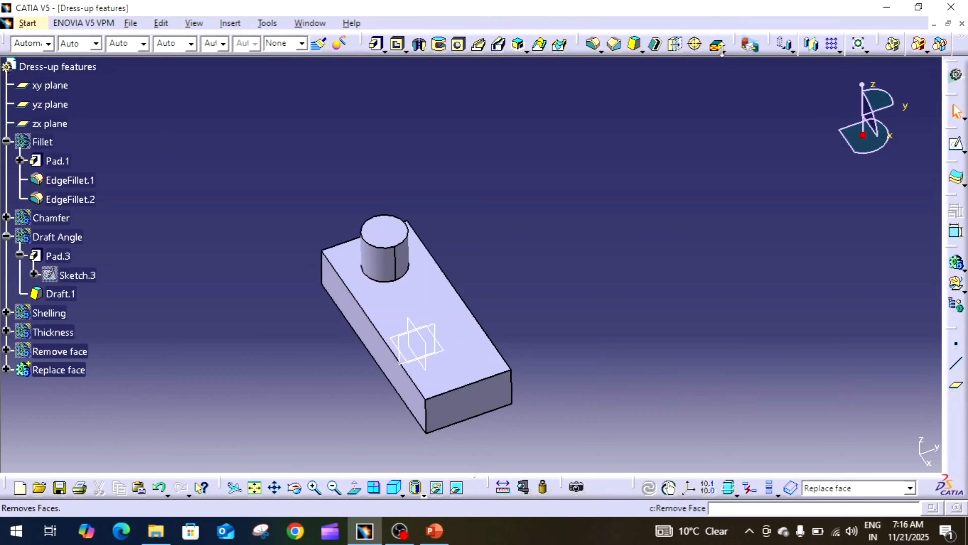
Apply Replace Face with the block's top face as the replacing surface and the cylinder's top face as the face to remove
{"action": "left_click", "coordinate": [722, 53]}
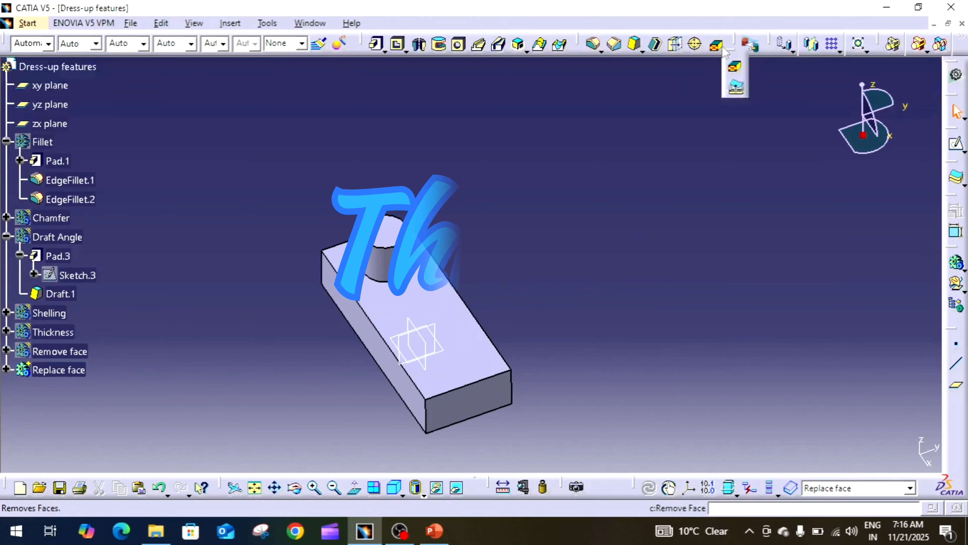
{"action": "left_click", "coordinate": [738, 87]}
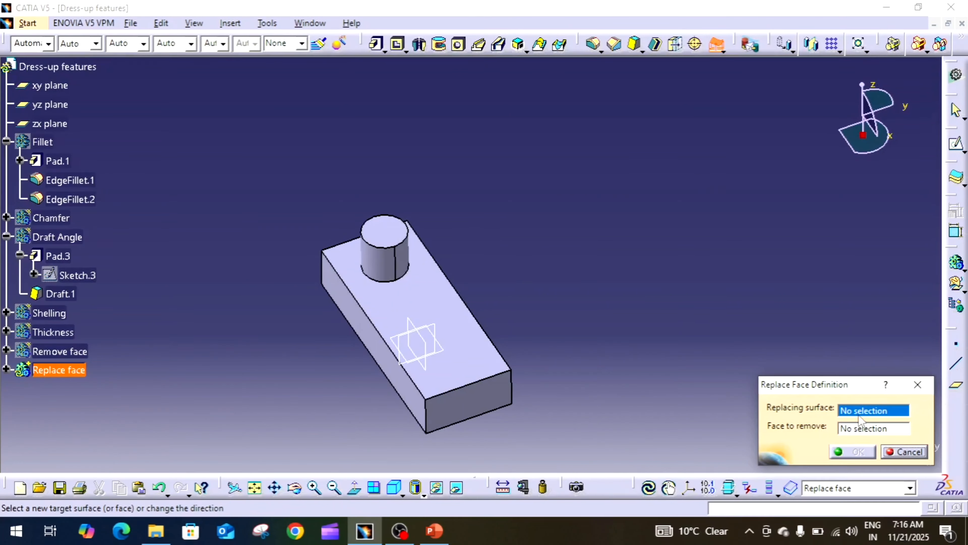
{"action": "left_click", "coordinate": [473, 347]}
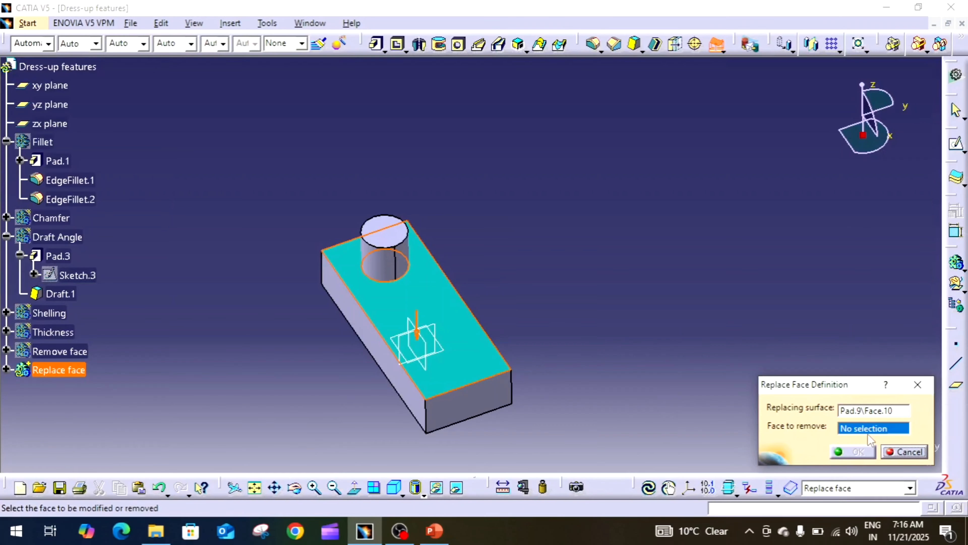
{"action": "left_click", "coordinate": [389, 233]}
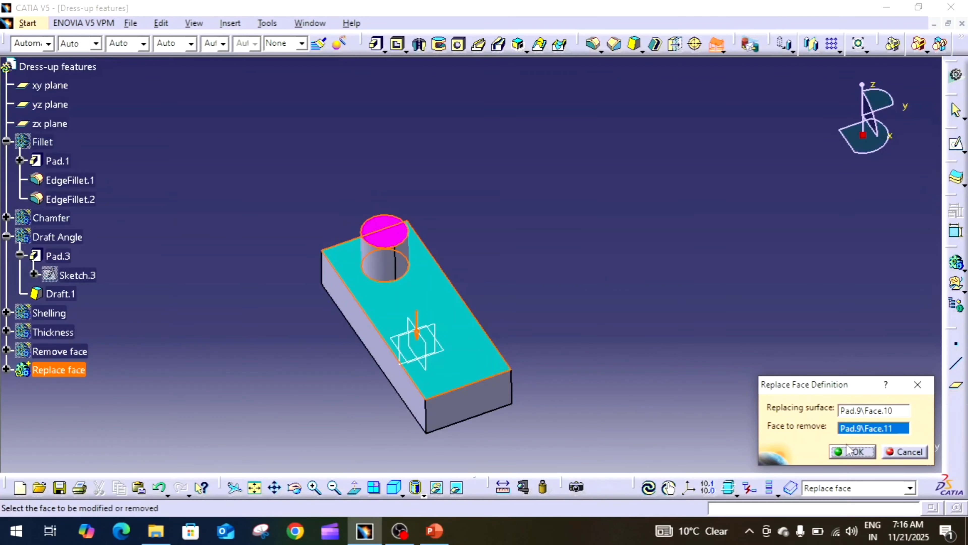
{"action": "left_click", "coordinate": [851, 451]}
{"action": "middle_click_drag", "start_coordinate": [694, 346], "coordinate": [729, 248]}
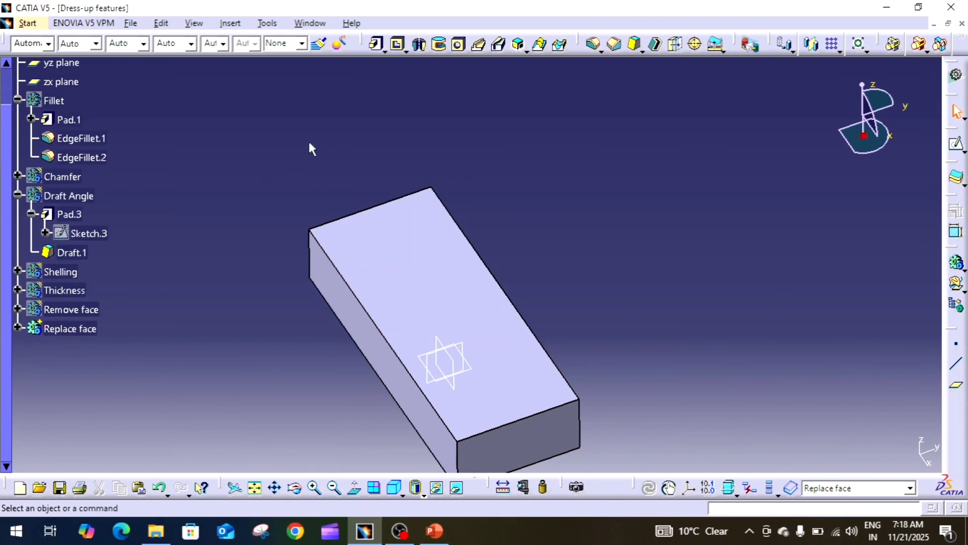
Insert a new body into the part and hide the Replace face body
{"action": "left_click", "coordinate": [267, 24]}
{"action": "left_click", "coordinate": [230, 23]}
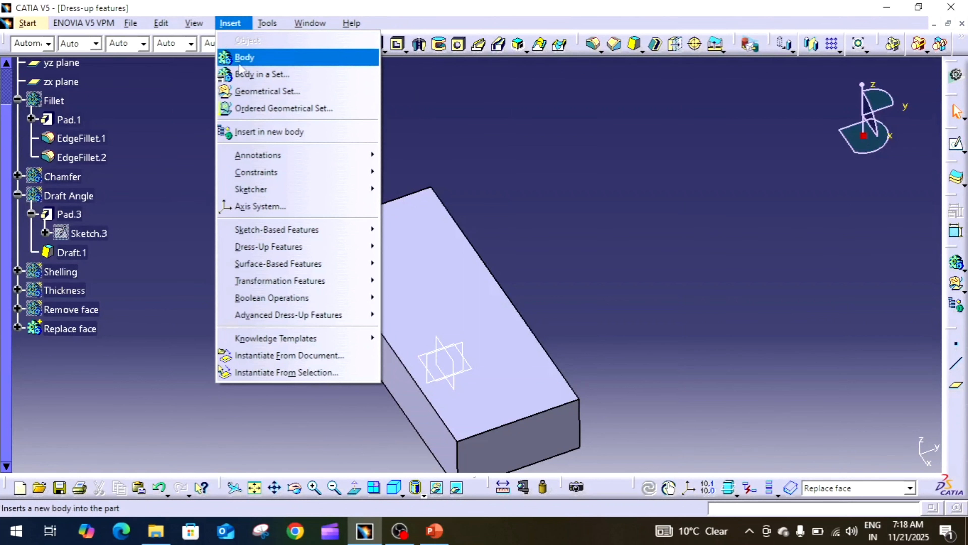
{"action": "left_click", "coordinate": [240, 58]}
{"action": "right_click", "coordinate": [80, 328]}
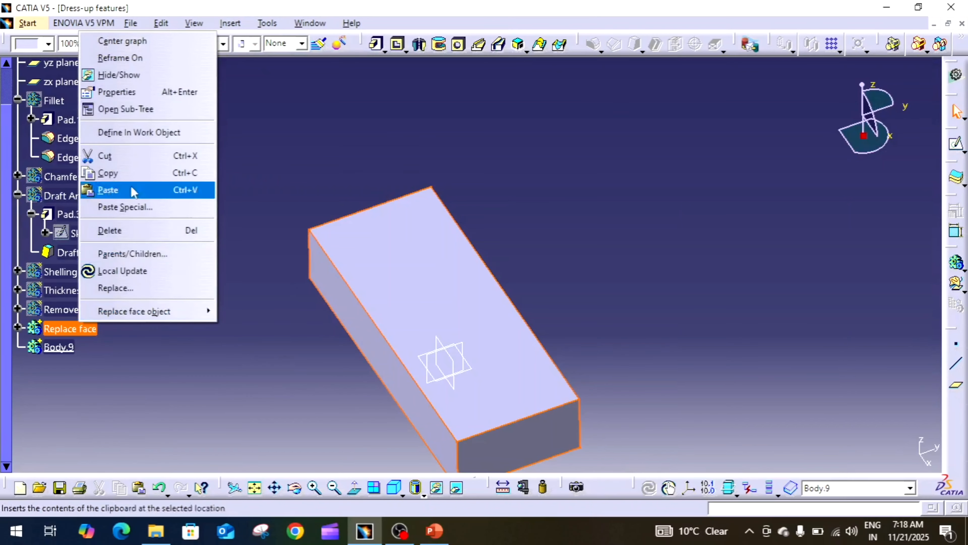
{"action": "left_click", "coordinate": [125, 75]}
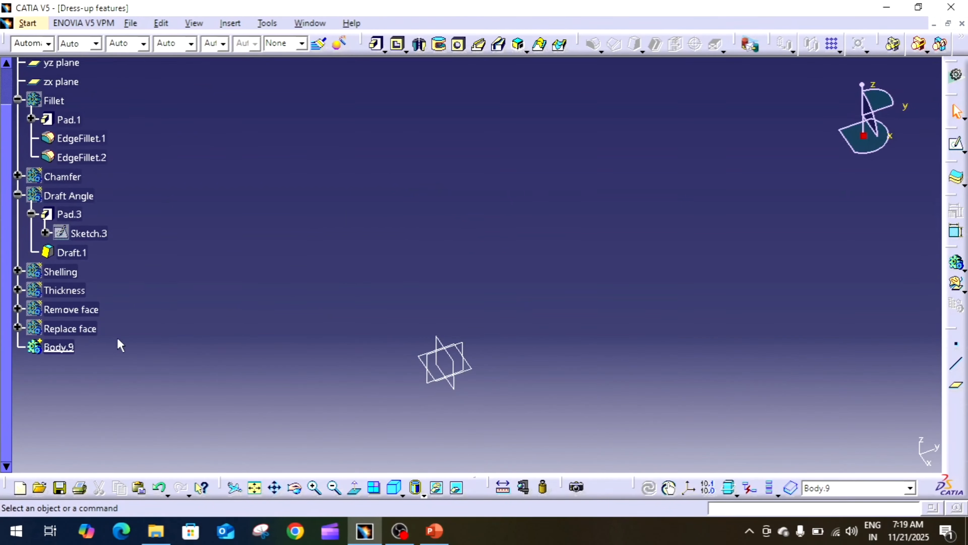
Rename the new body as Thread and collapse the Draft Angle and Fillet branches of the tree
{"action": "right_click", "coordinate": [58, 346]}
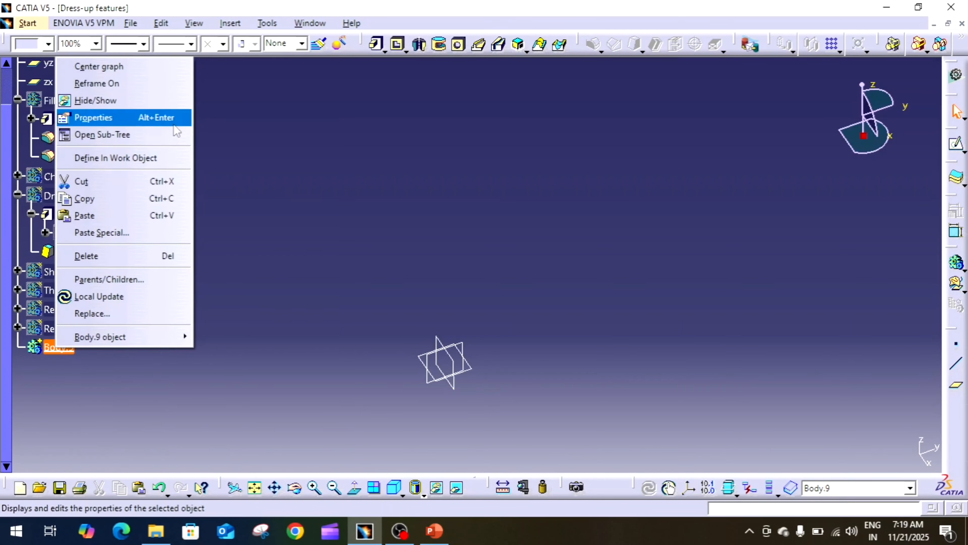
{"action": "left_click", "coordinate": [152, 117]}
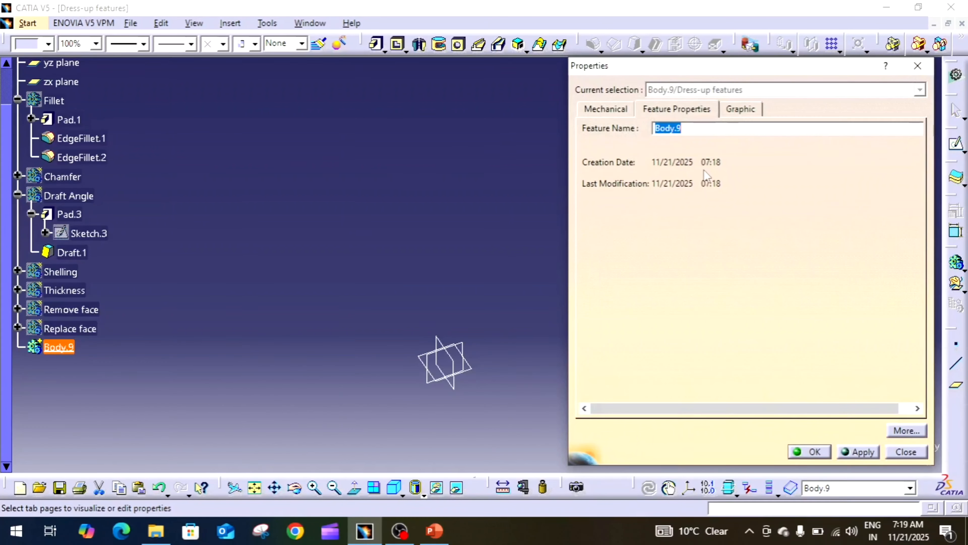
{"action": "type", "text": "Thread"}
{"action": "key", "text": "Return"}
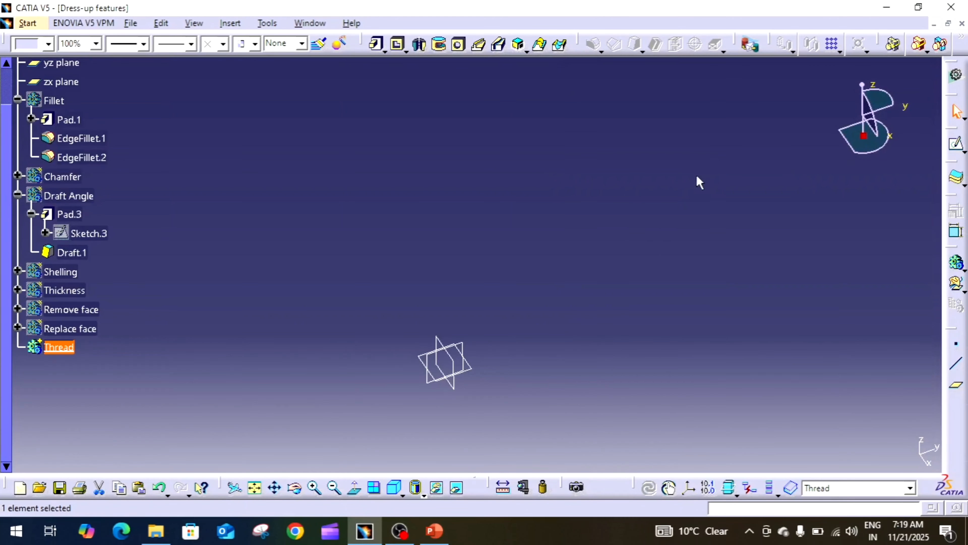
{"action": "left_click", "coordinate": [511, 268]}
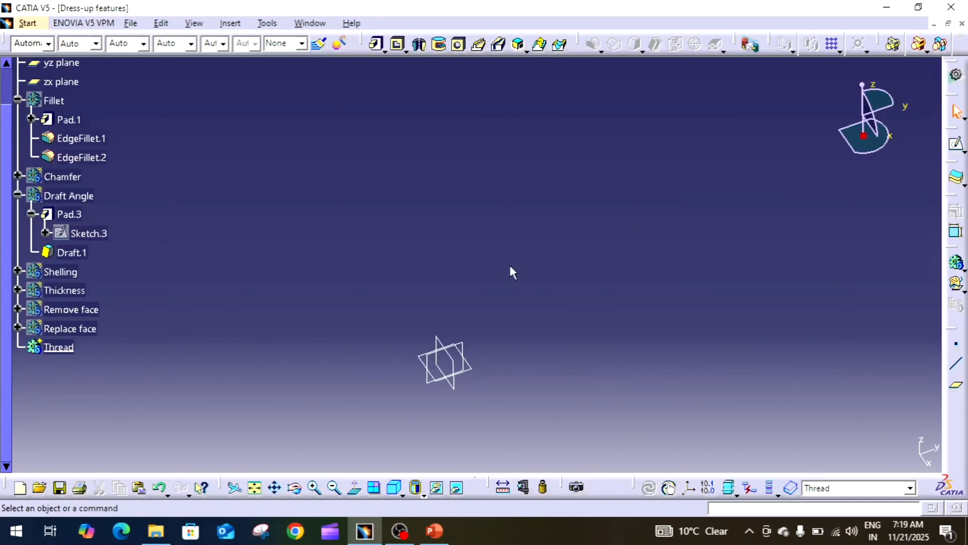
{"action": "left_click", "coordinate": [17, 195]}
{"action": "left_click", "coordinate": [18, 99]}
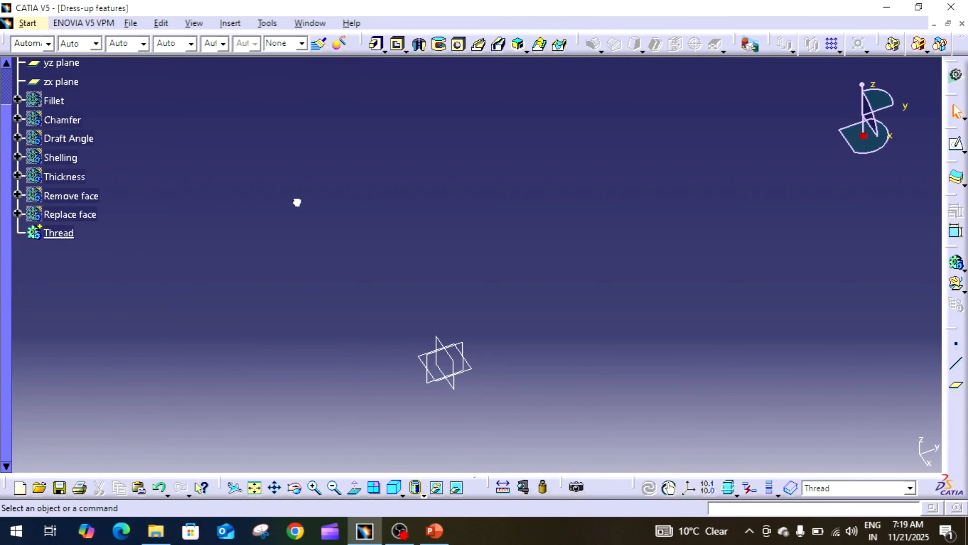
Sketch a closed stepped half-profile on the yz plane from the origin, with a base about 6.1 mm wide and a stem about 2.2 mm wide
{"action": "middle_click_drag", "start_coordinate": [505, 357], "coordinate": [474, 397]}
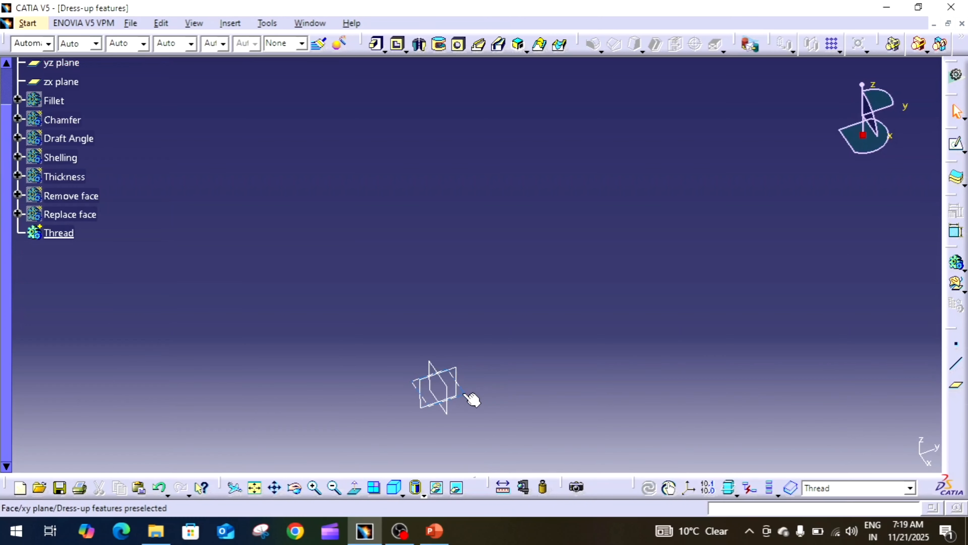
{"action": "left_click", "coordinate": [457, 373]}
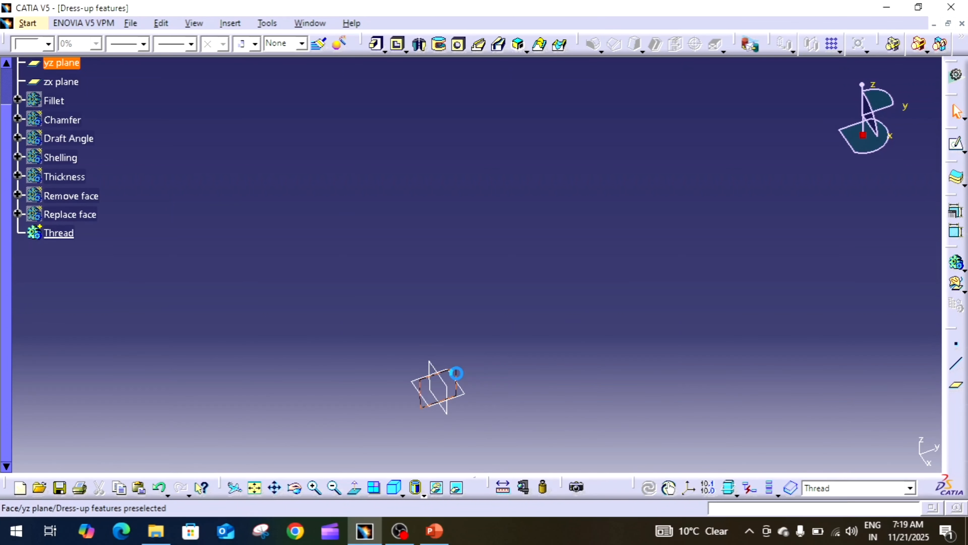
{"action": "left_click", "coordinate": [956, 144]}
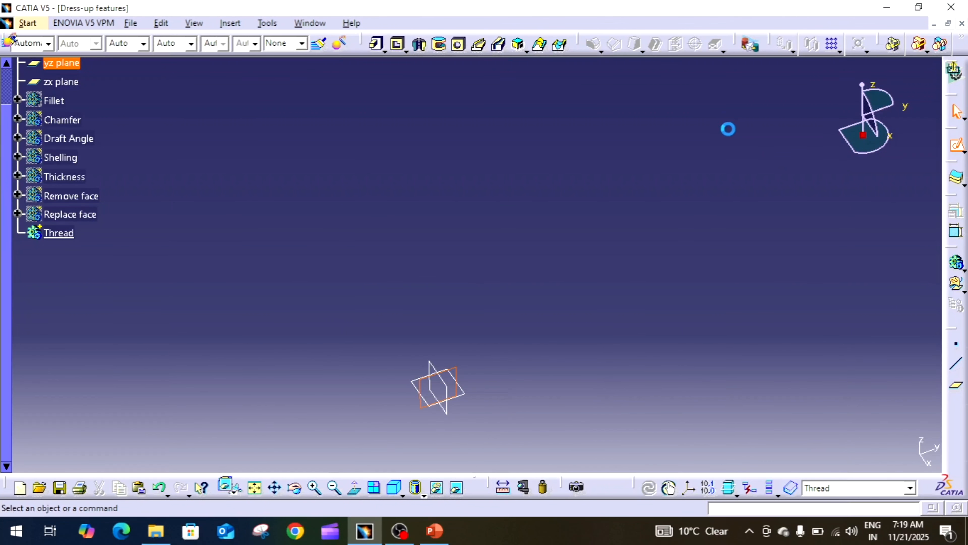
{"action": "left_click", "coordinate": [732, 43]}
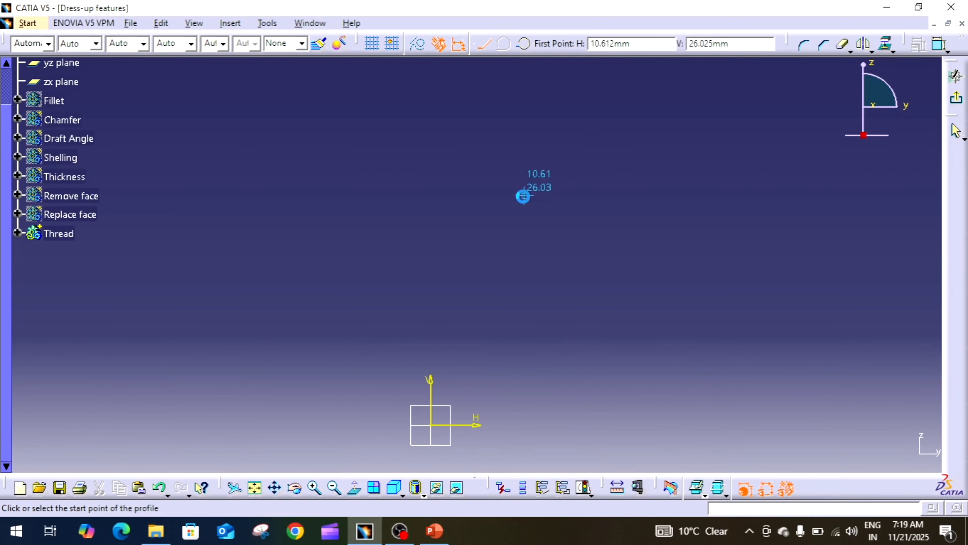
{"action": "left_click", "coordinate": [430, 259]}
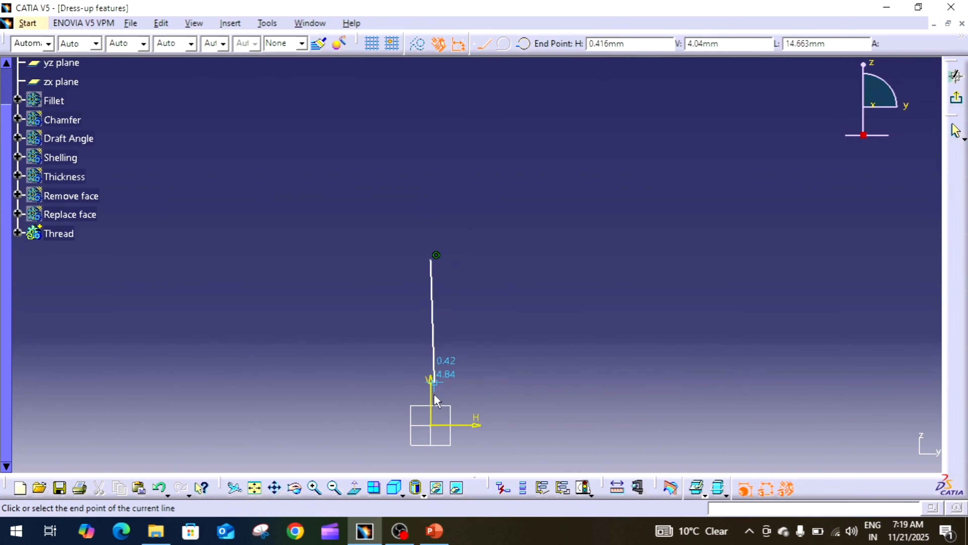
{"action": "left_click", "coordinate": [430, 425]}
{"action": "left_click", "coordinate": [484, 425]}
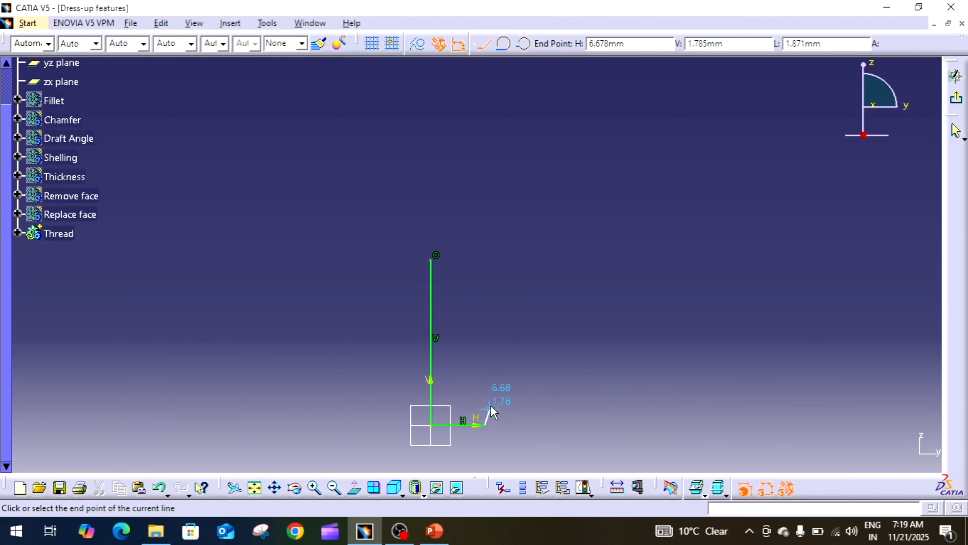
{"action": "left_click", "coordinate": [485, 387]}
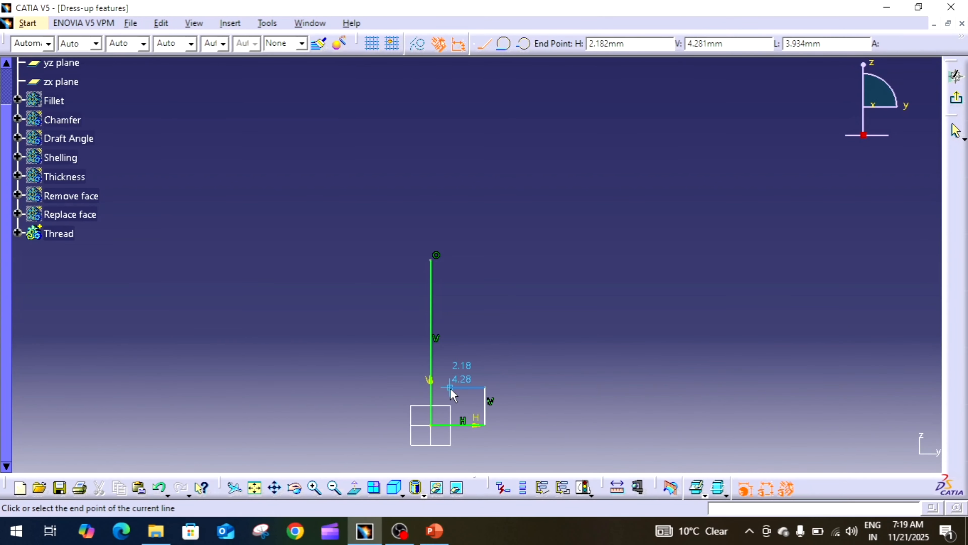
{"action": "left_click", "coordinate": [450, 387]}
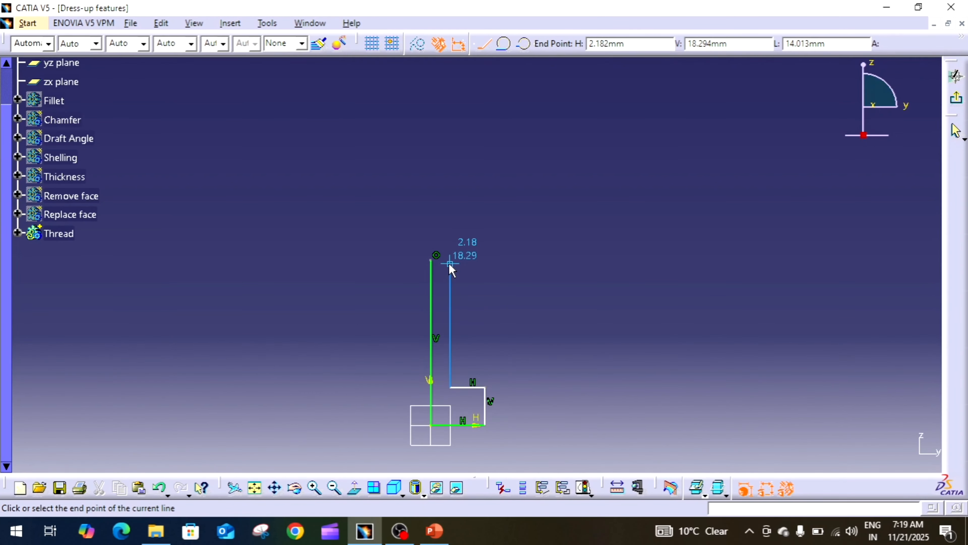
{"action": "left_click", "coordinate": [450, 261]}
{"action": "left_click", "coordinate": [431, 260]}
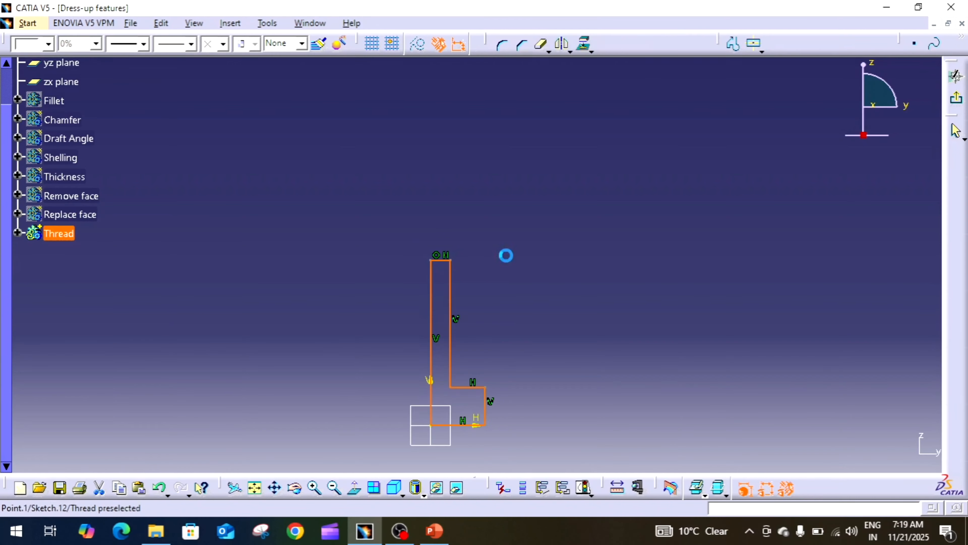
Dimension the profile's bottom line and set its length to 6 mm
{"action": "mouse_move", "coordinate": [553, 275]}
{"action": "middle_mouse_down"}
{"action": "mouse_move", "coordinate": [557, 249]}
{"action": "mouse_move", "coordinate": [521, 233]}
{"action": "mouse_move", "coordinate": [530, 198]}
{"action": "middle_mouse_up"}
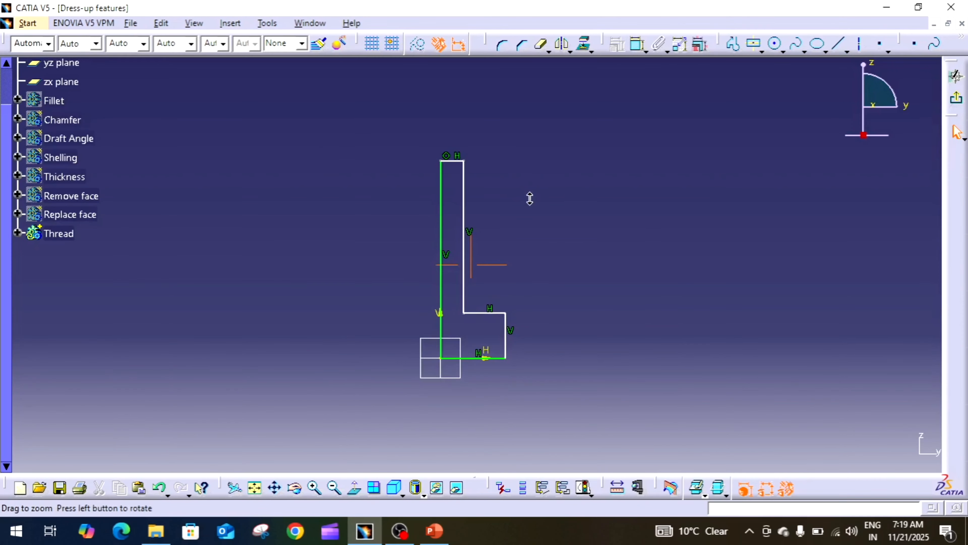
{"action": "left_click", "coordinate": [633, 48]}
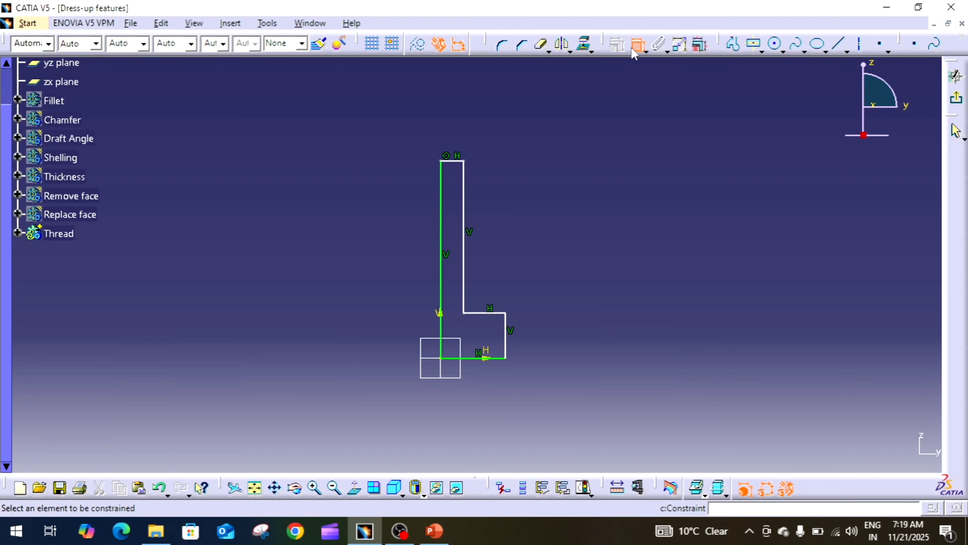
{"action": "left_click", "coordinate": [491, 359]}
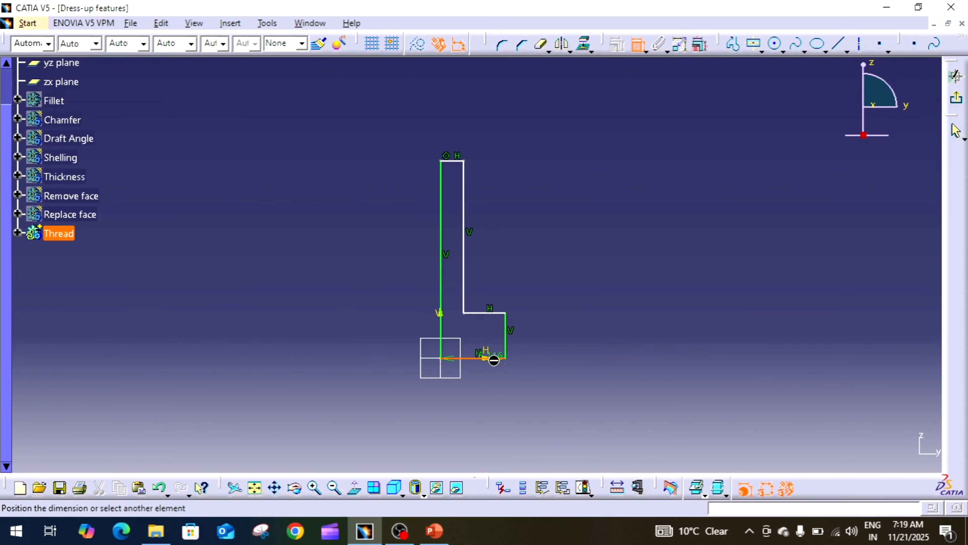
{"action": "left_click", "coordinate": [494, 400]}
{"action": "double_click", "coordinate": [495, 397]}
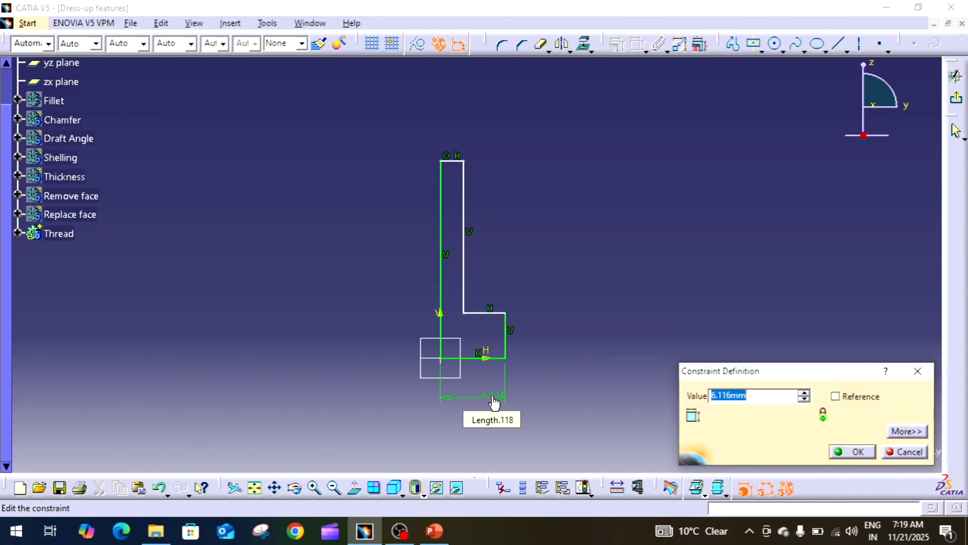
{"action": "key", "text": "Return"}
Dimension the base's short outer vertical line and set its height to 4 mm
{"action": "left_click", "coordinate": [505, 331]}
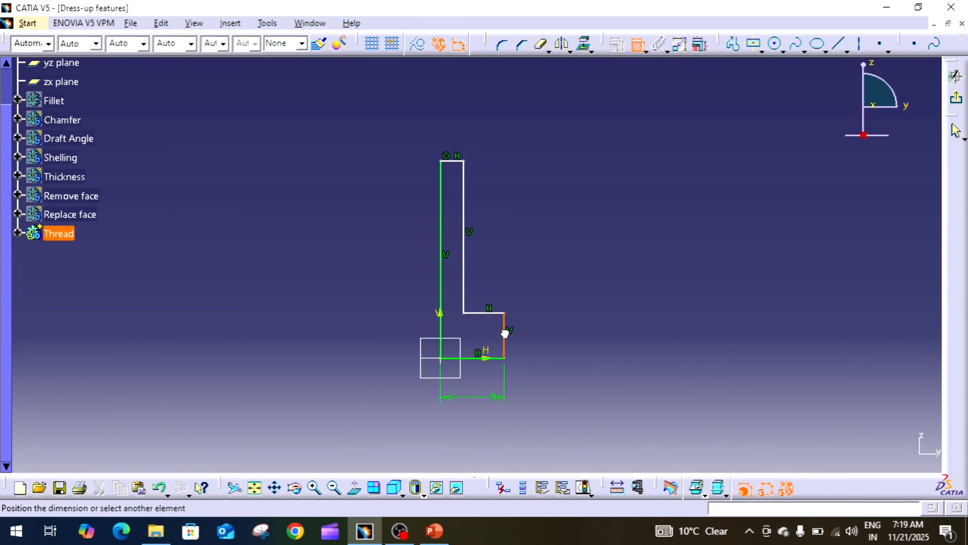
{"action": "left_click", "coordinate": [545, 341]}
{"action": "double_click", "coordinate": [529, 331]}
{"action": "type", "text": "4"}
{"action": "key", "text": "Return"}
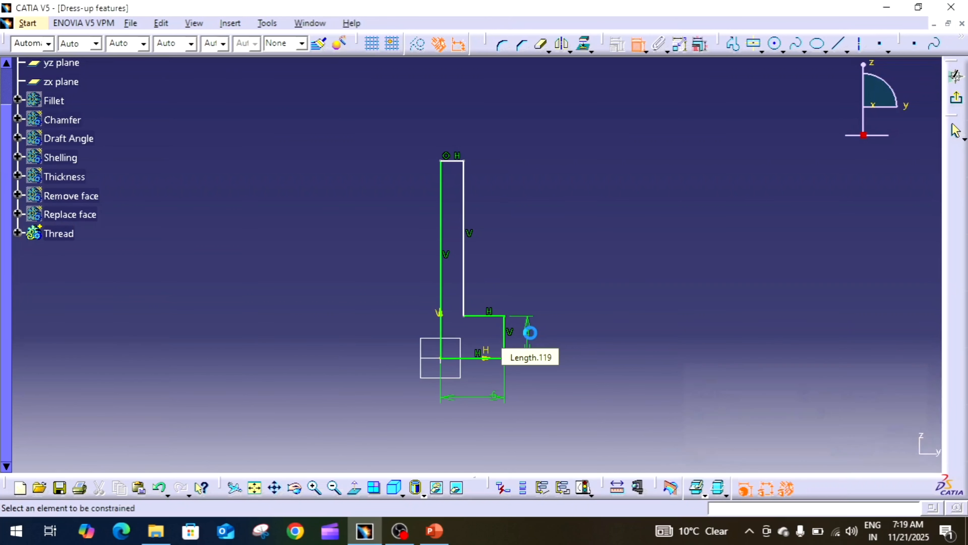
Dimension the stem's top line and set its width to 2.5 mm
{"action": "left_click", "coordinate": [450, 160]}
{"action": "left_click", "coordinate": [473, 131]}
{"action": "double_click", "coordinate": [476, 126]}
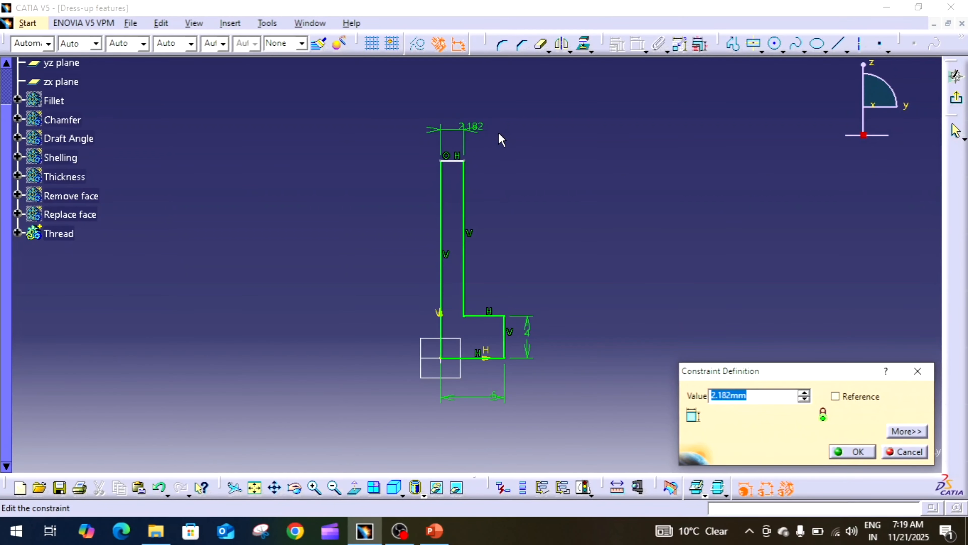
{"action": "type", "text": "2.5"}
{"action": "key", "text": "Return"}
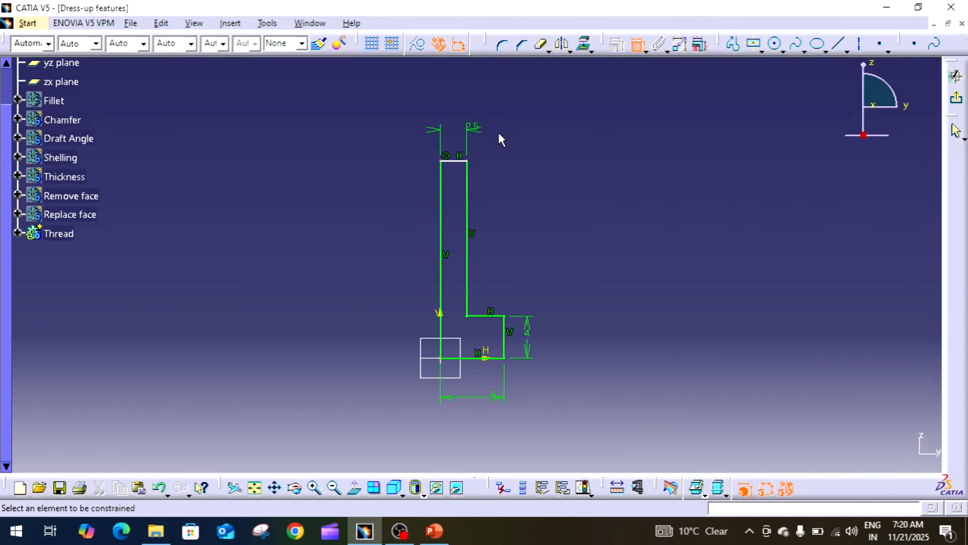
Dimension the long vertical line on the V axis and set the profile's overall height to 20 mm
{"action": "left_click", "coordinate": [441, 227]}
{"action": "left_click", "coordinate": [371, 233]}
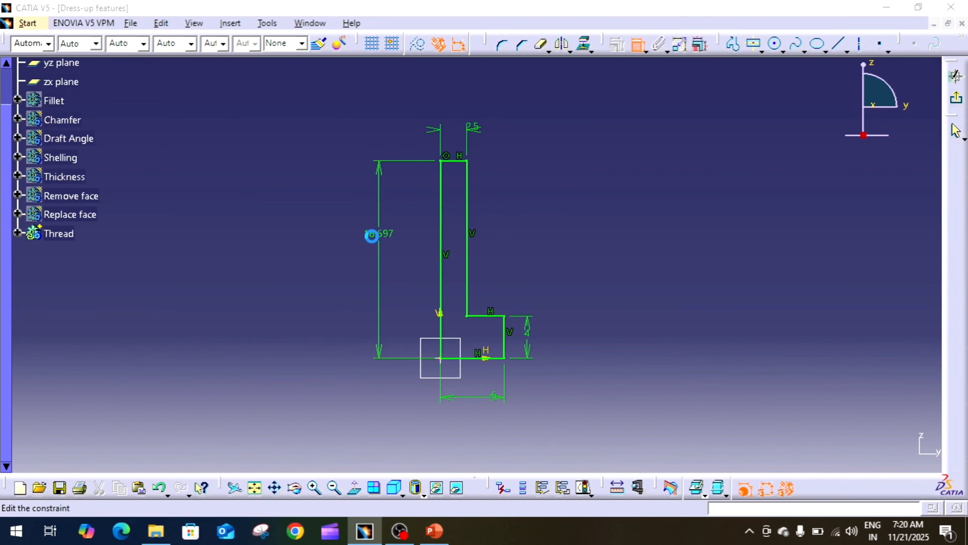
{"action": "double_click", "coordinate": [375, 236]}
{"action": "type", "text": "20"}
{"action": "key", "text": "Return"}
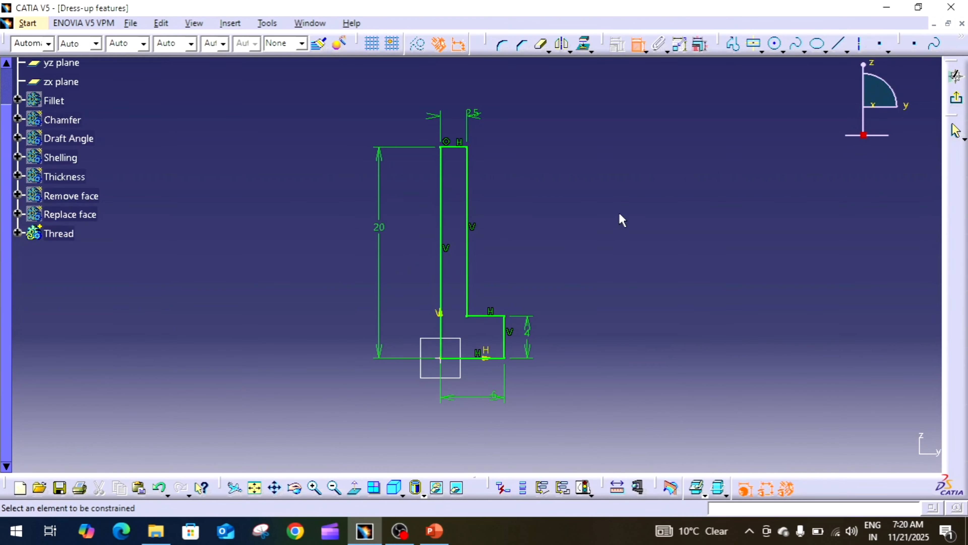
Set the stem's top width to 3 mm and exit the sketch
{"action": "double_click", "coordinate": [474, 115]}
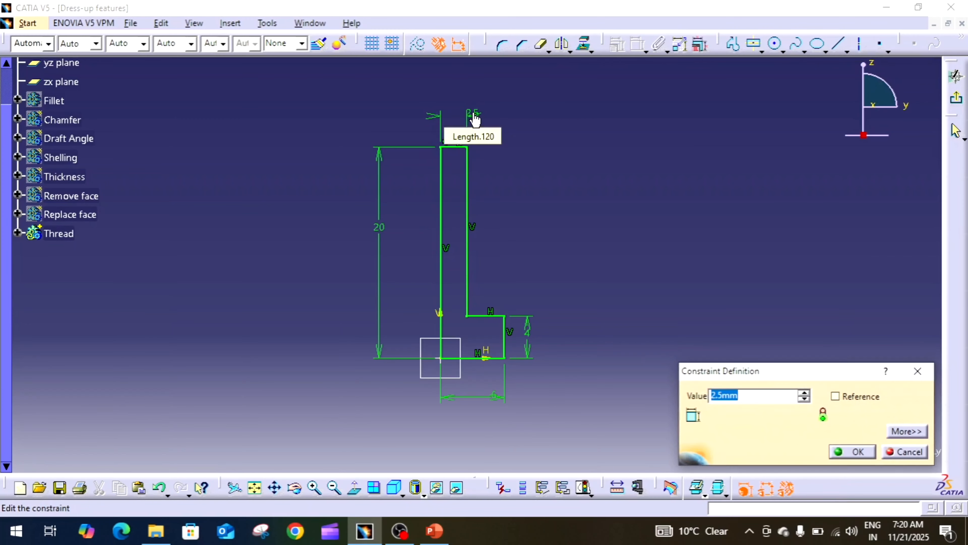
{"action": "type", "text": "3"}
{"action": "key", "text": "Return"}
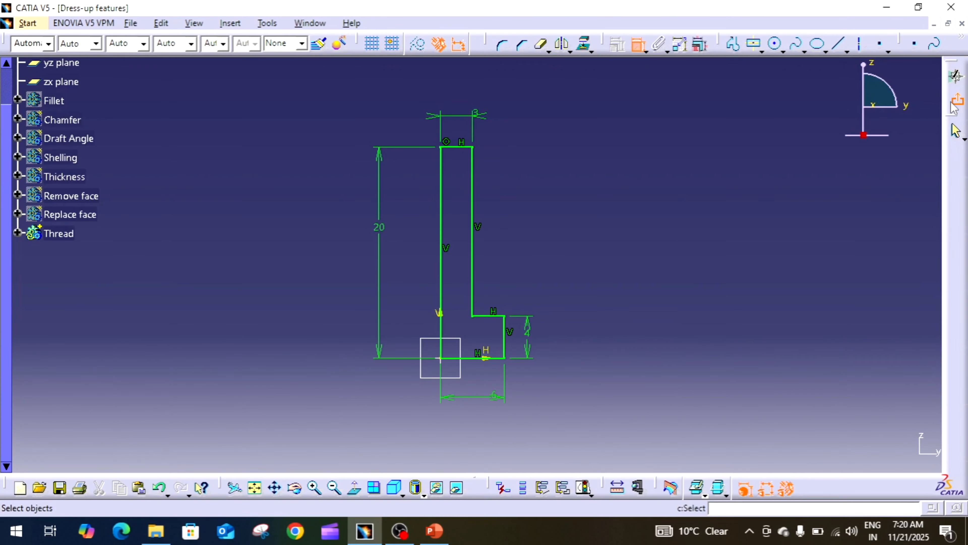
{"action": "left_click", "coordinate": [956, 75]}
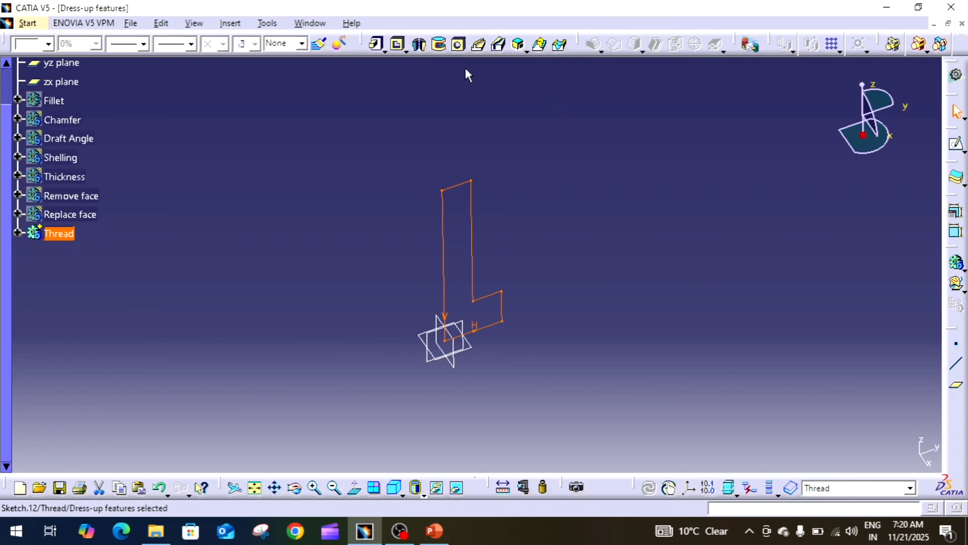
Revolve the profile 360 degrees as a Shaft, using its long vertical line as the axis
{"action": "left_click", "coordinate": [421, 46]}
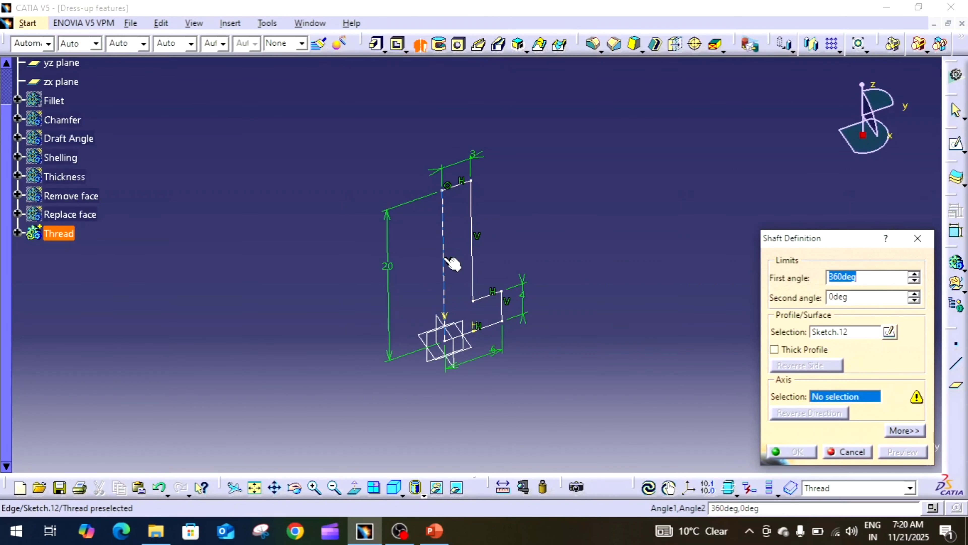
{"action": "left_click", "coordinate": [444, 260]}
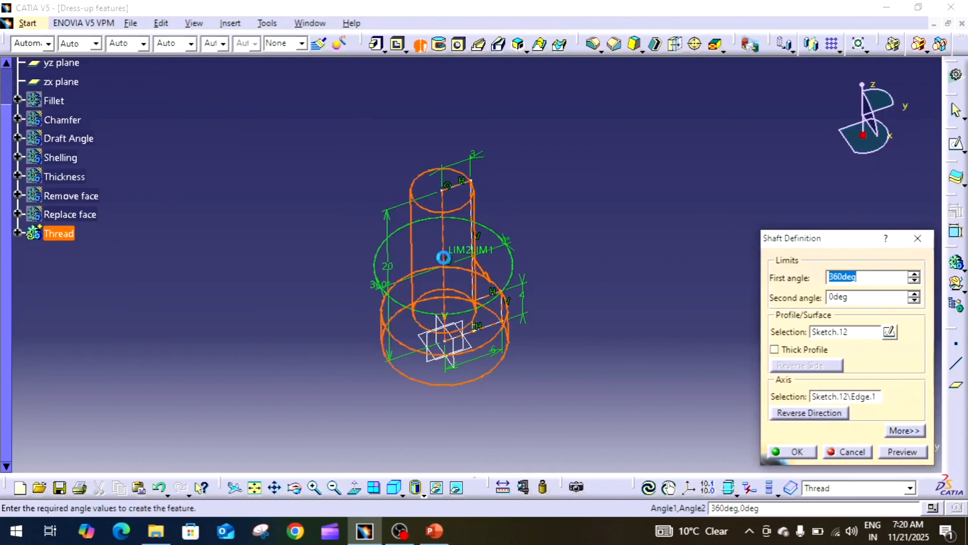
{"action": "left_click", "coordinate": [790, 450]}
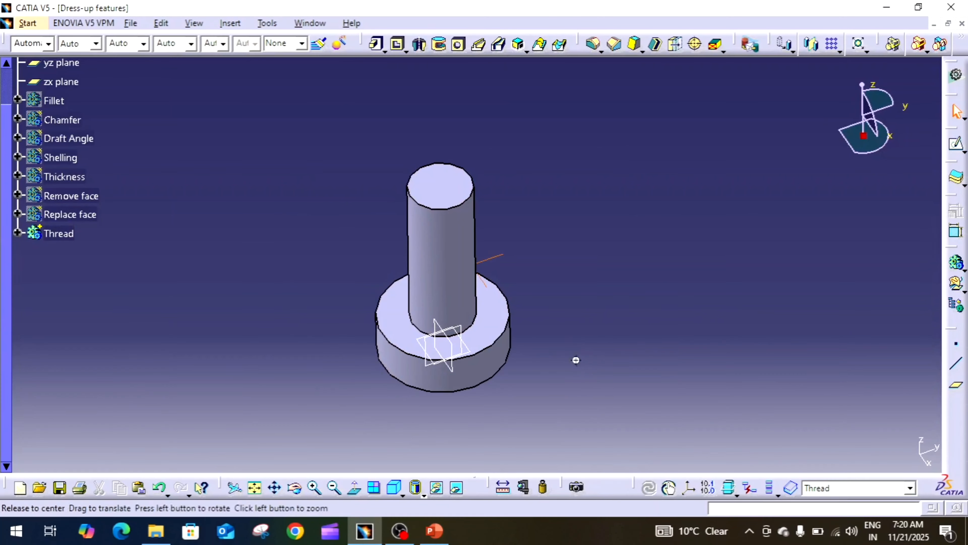
Sketch a hexagon centred on the origin on the underside of the bolt's head, about 10.9 mm across flats
{"action": "middle_click_drag", "start_coordinate": [576, 360], "coordinate": [499, 267]}
{"action": "left_click", "coordinate": [493, 316]}
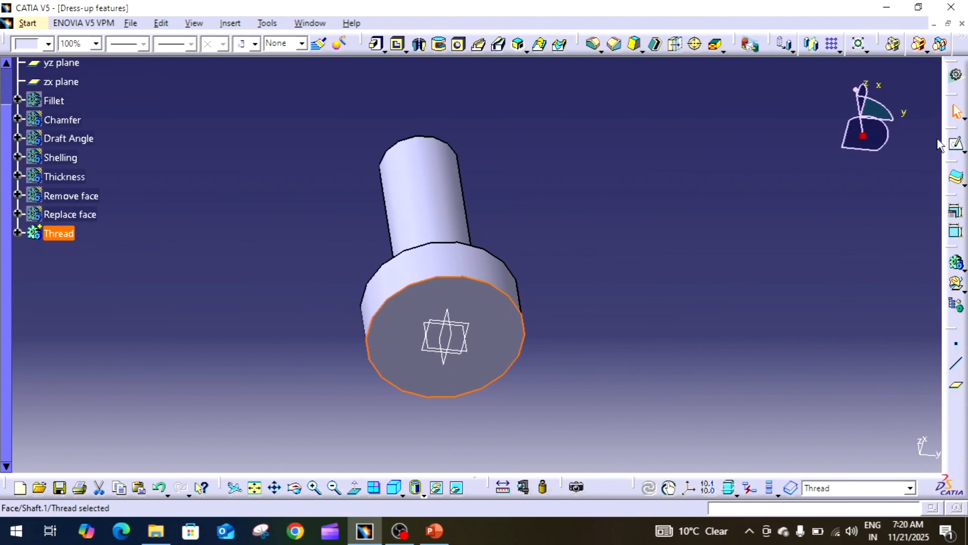
{"action": "left_click", "coordinate": [956, 143]}
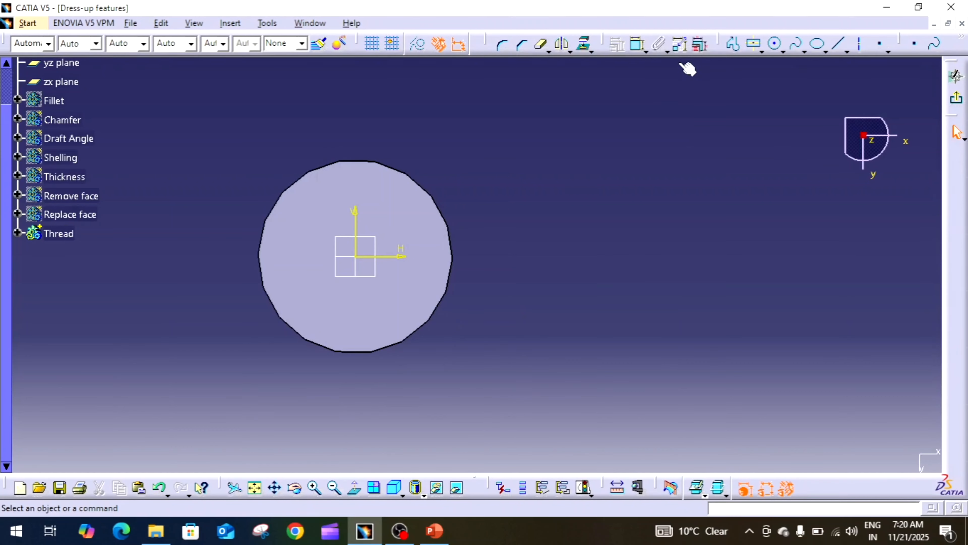
{"action": "left_click", "coordinate": [762, 52]}
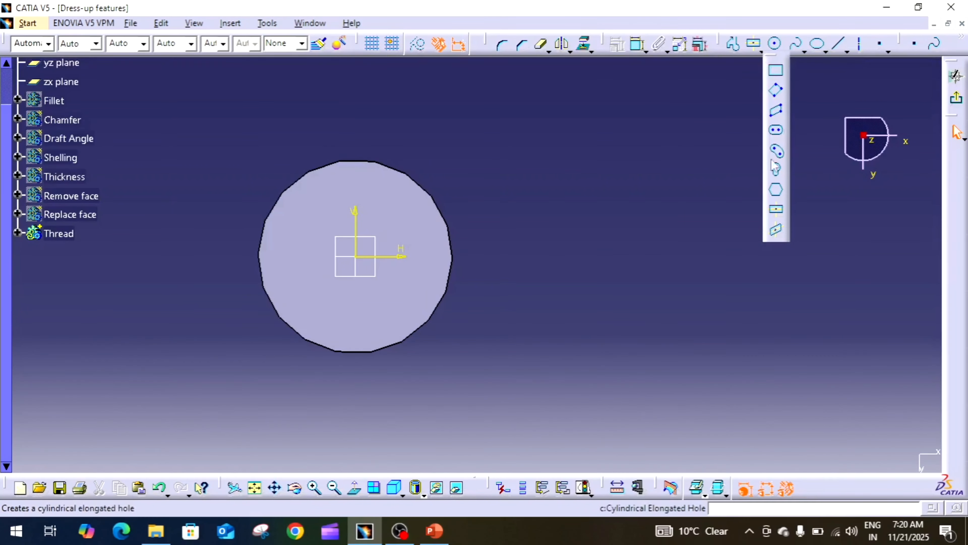
{"action": "left_click", "coordinate": [778, 193]}
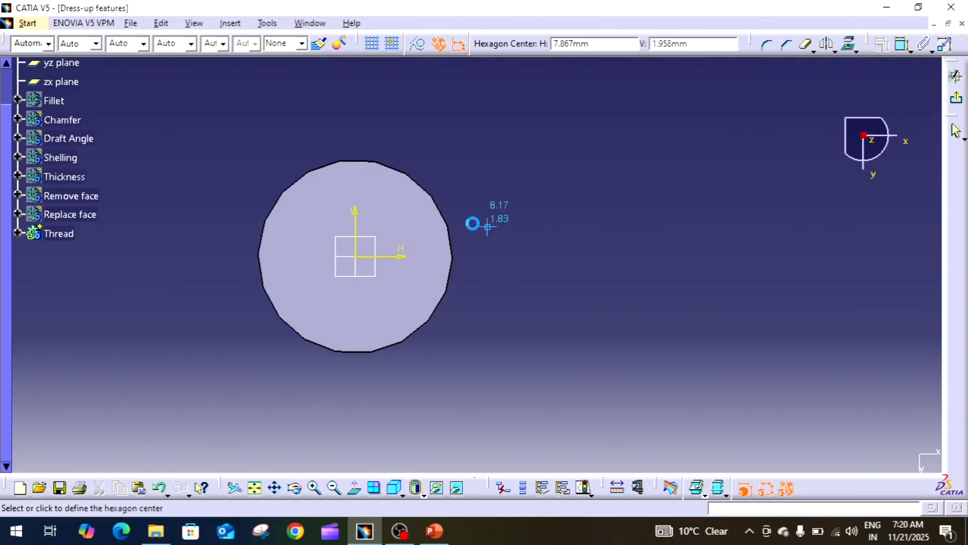
{"action": "left_click", "coordinate": [360, 259]}
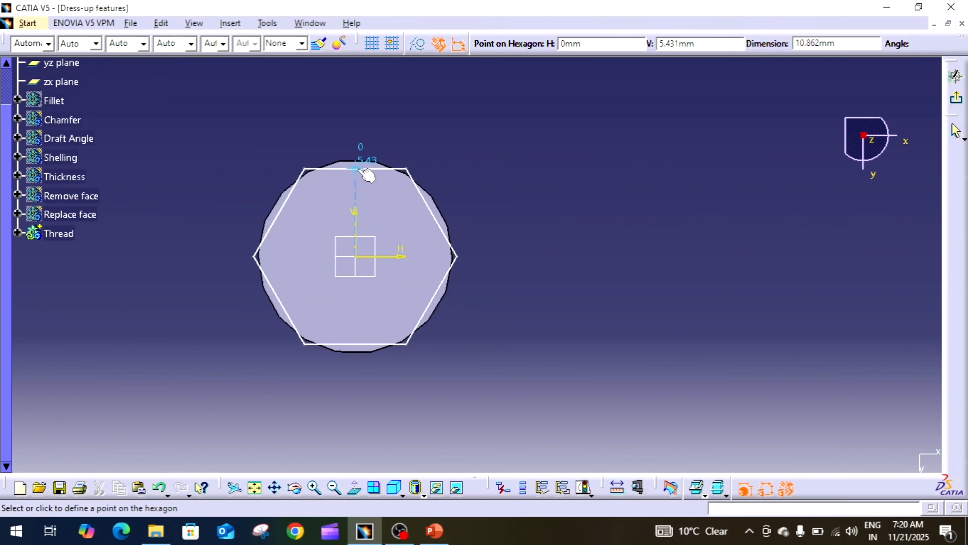
{"action": "left_click", "coordinate": [366, 173]}
Dimension the distance between the hexagon's two horizontal sides and set it to 10 mm
{"action": "mouse_move", "coordinate": [491, 134]}
{"action": "middle_mouse_down"}
{"action": "mouse_move", "coordinate": [513, 137]}
{"action": "mouse_move", "coordinate": [586, 246]}
{"action": "middle_mouse_up"}
{"action": "middle_click_drag", "start_coordinate": [597, 342], "coordinate": [615, 337]}
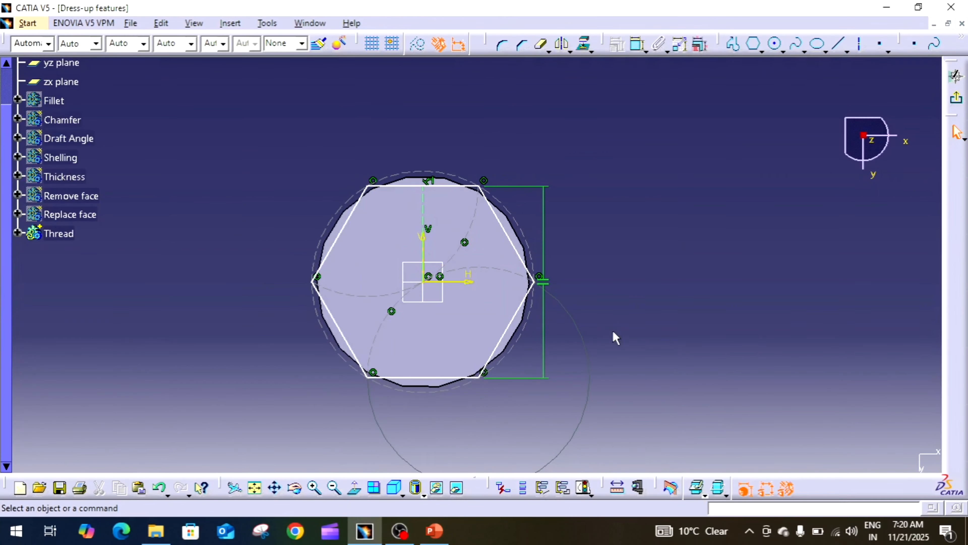
{"action": "left_click", "coordinate": [636, 44]}
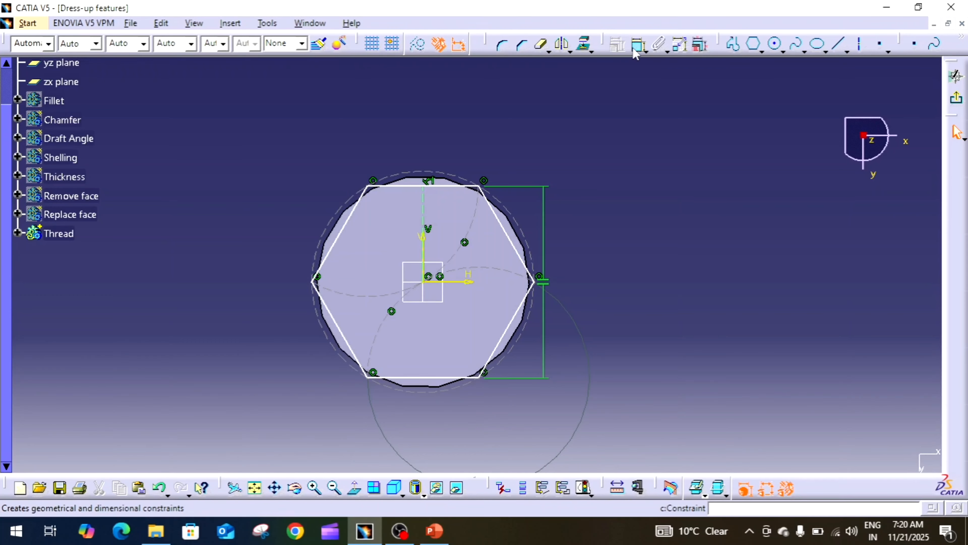
{"action": "left_click", "coordinate": [446, 186]}
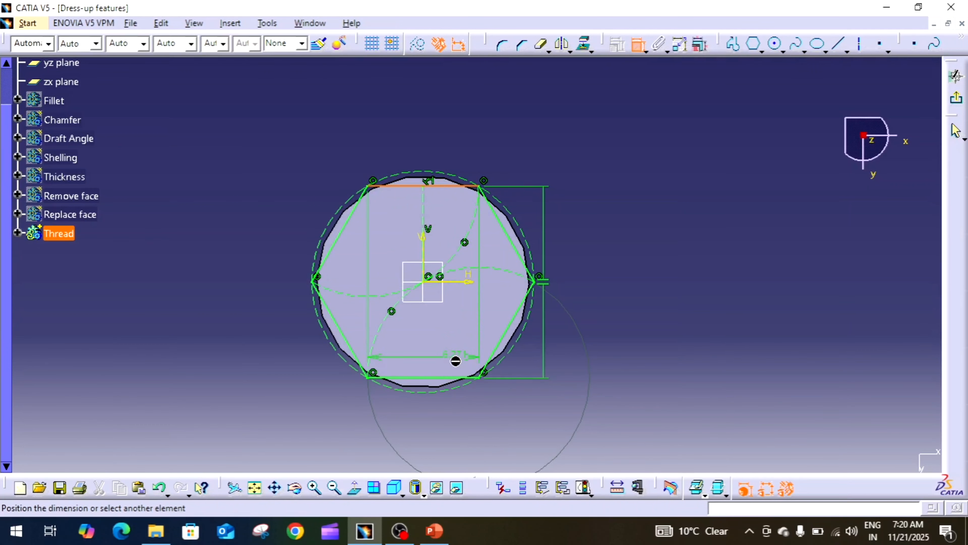
{"action": "left_click", "coordinate": [450, 378]}
{"action": "left_click", "coordinate": [610, 325]}
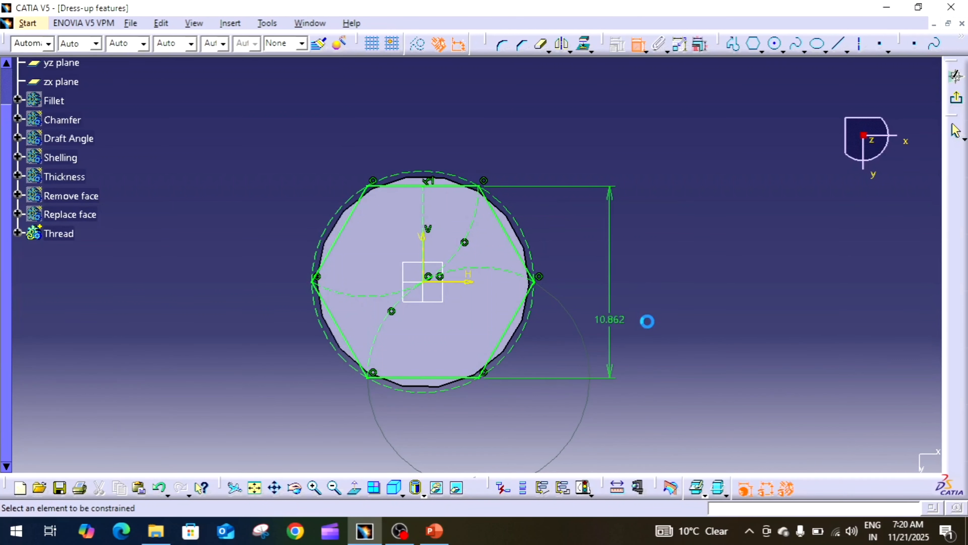
{"action": "double_click", "coordinate": [612, 325]}
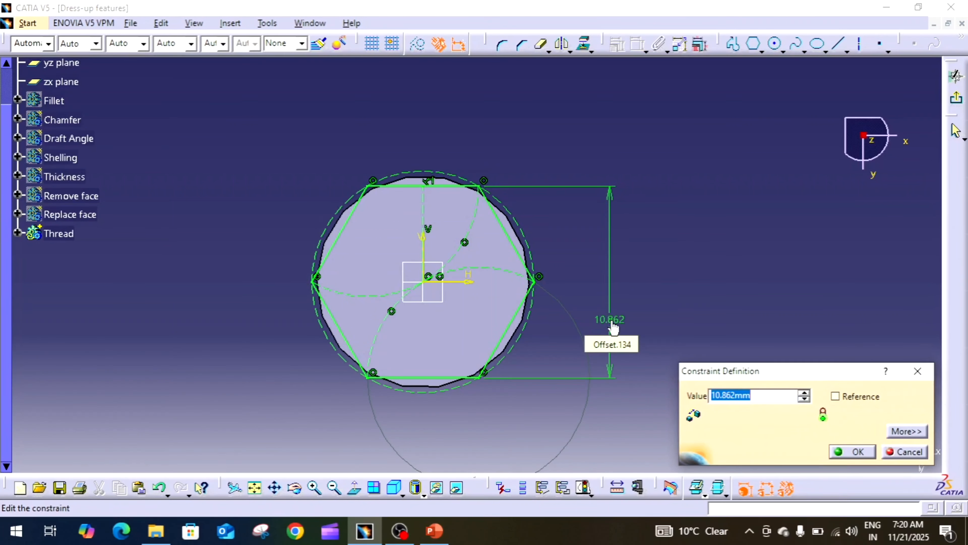
{"action": "type", "text": "10"}
{"action": "key", "text": "Return"}
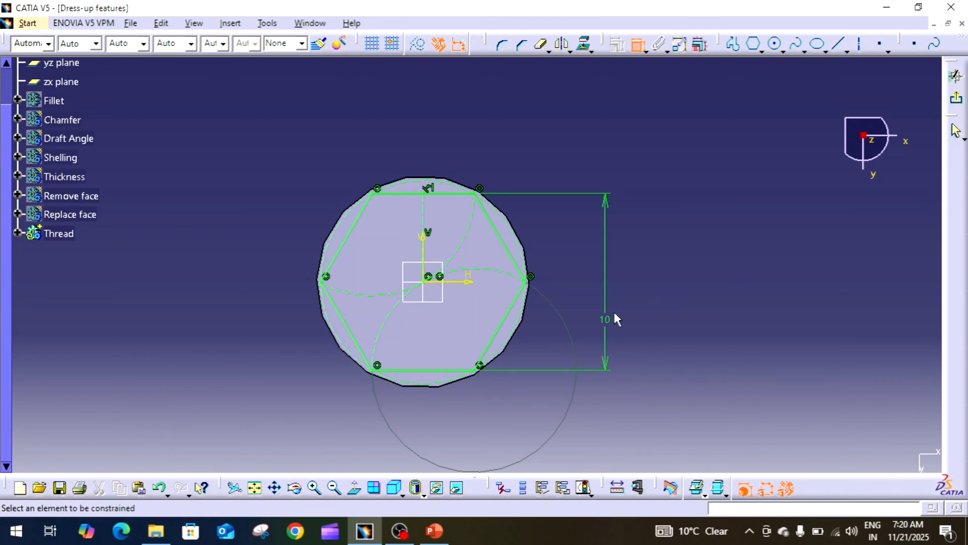
Set the hexagon's across-flats dimension to 11 mm and exit the sketch
{"action": "double_click", "coordinate": [606, 323]}
{"action": "type", "text": "1"}
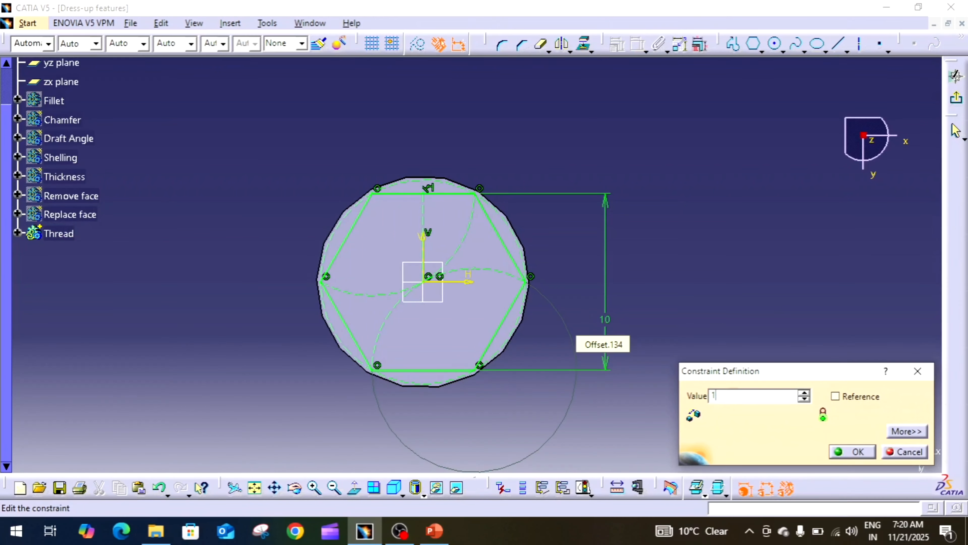
{"action": "type", "text": "1"}
{"action": "key", "text": "Return"}
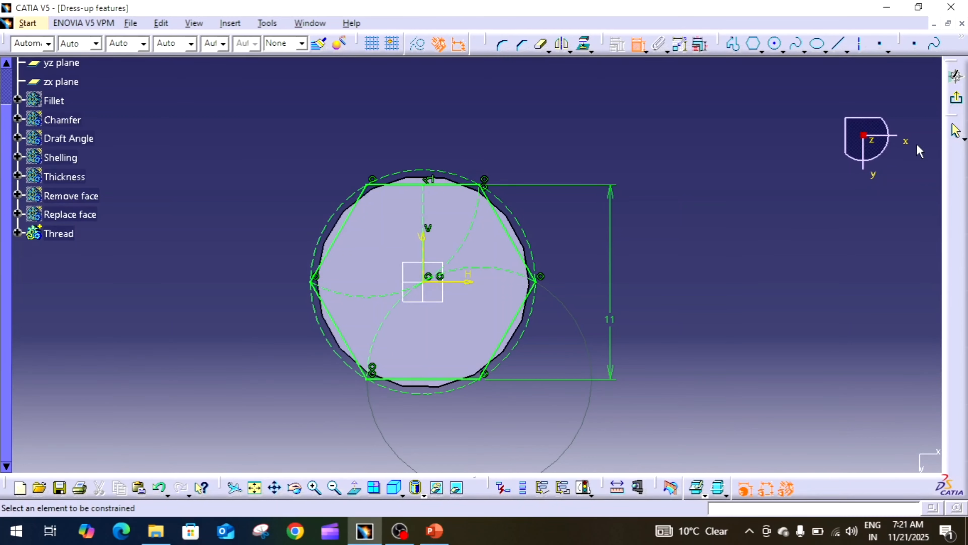
{"action": "left_click", "coordinate": [956, 98]}
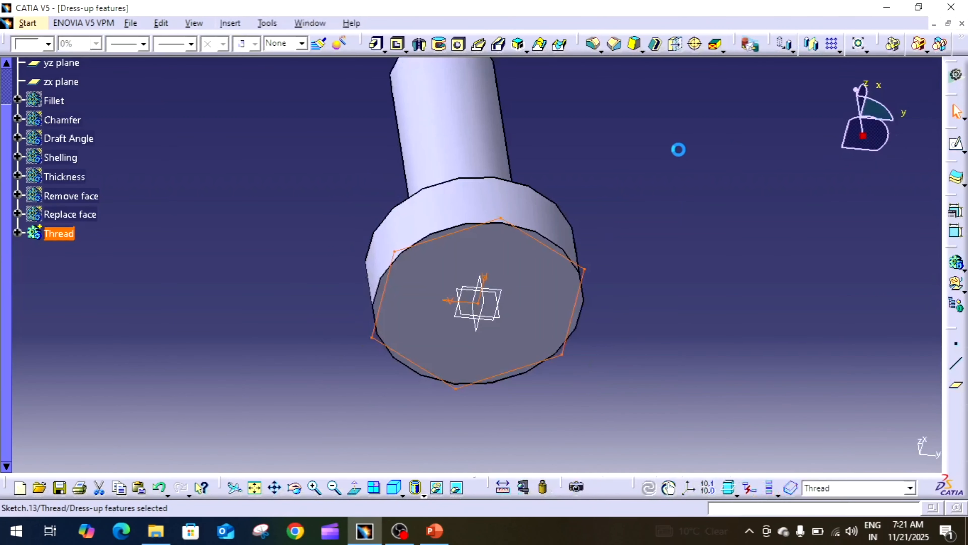
Try to cut a pocket in the bolt's head from the hexagon sketch, with Up to next as the first limit
{"action": "left_click", "coordinate": [398, 44]}
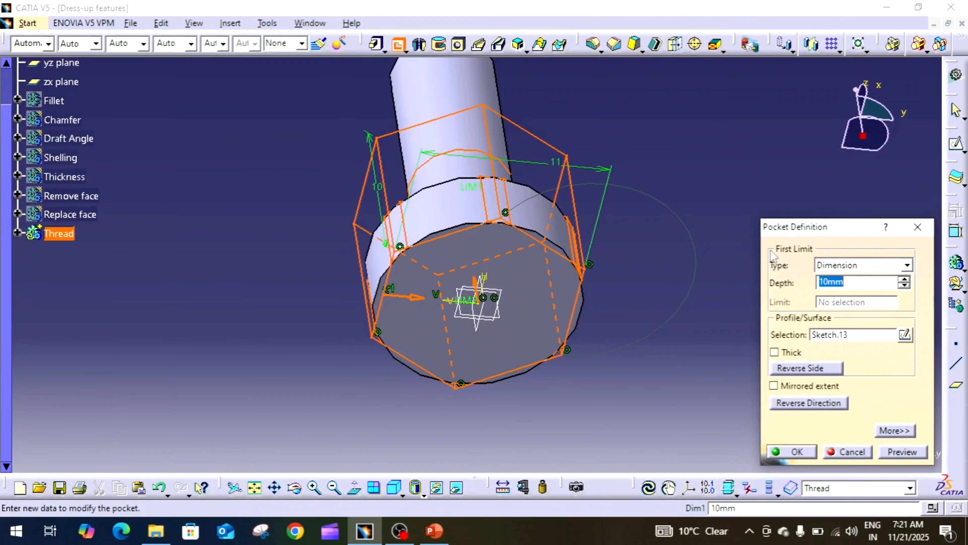
{"action": "left_click", "coordinate": [865, 269]}
{"action": "left_click", "coordinate": [815, 310]}
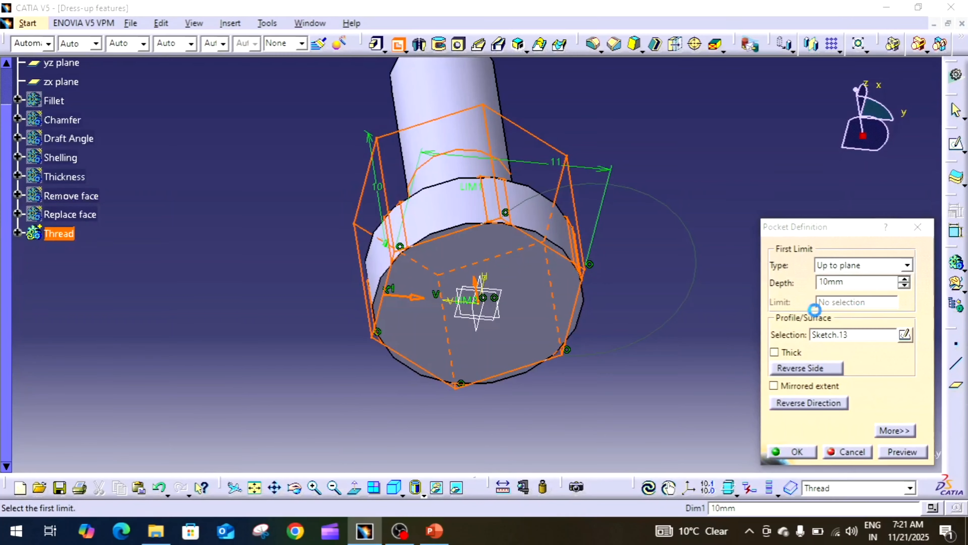
{"action": "middle_click_drag", "start_coordinate": [496, 344], "coordinate": [667, 385]}
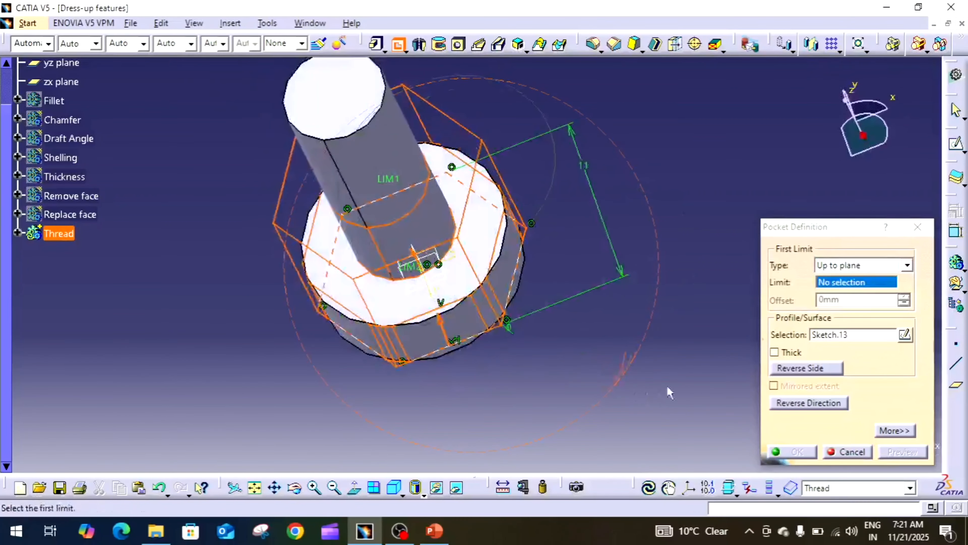
{"action": "left_click", "coordinate": [862, 265]}
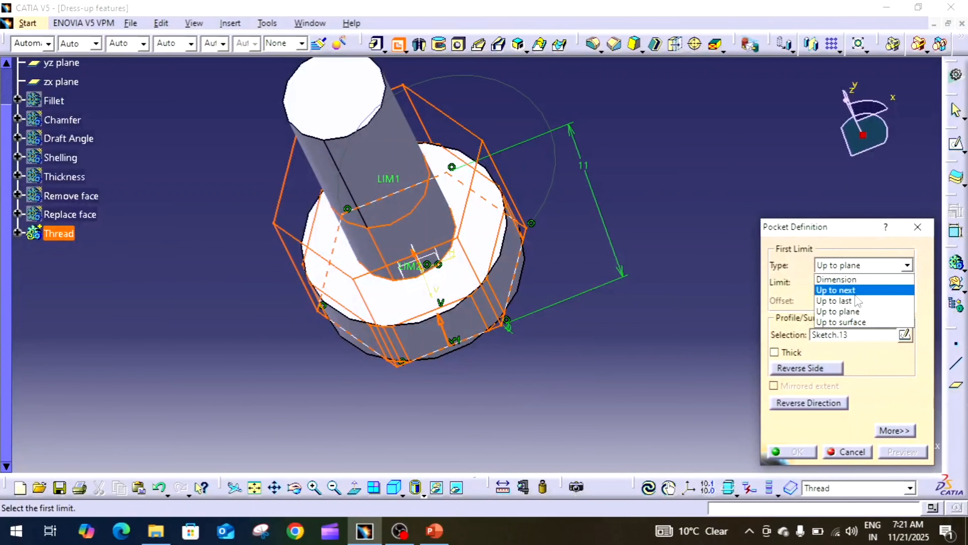
{"action": "left_click", "coordinate": [839, 290]}
{"action": "middle_click_drag", "start_coordinate": [717, 263], "coordinate": [510, 221]}
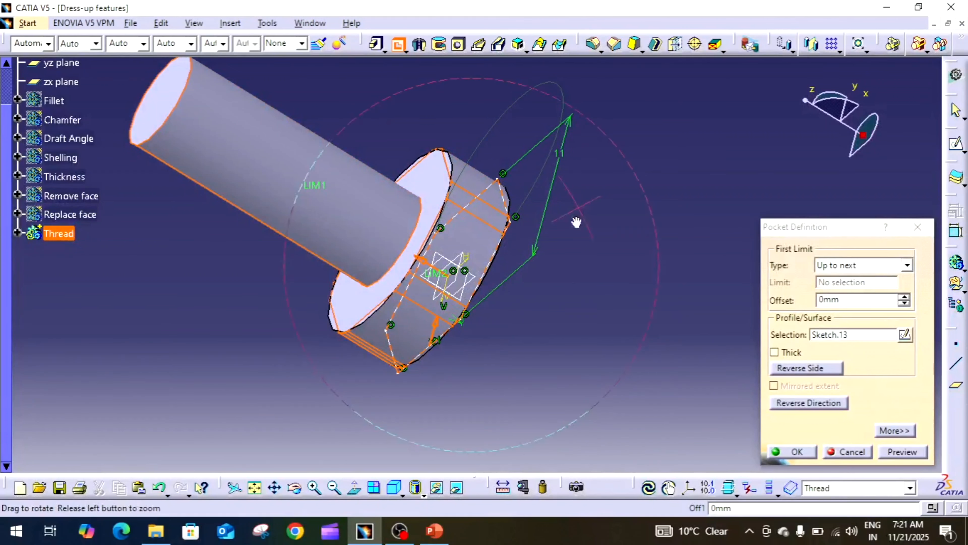
{"action": "mouse_move", "coordinate": [577, 219]}
{"action": "middle_mouse_down"}
{"action": "mouse_move", "coordinate": [454, 242]}
{"action": "mouse_move", "coordinate": [404, 190]}
{"action": "middle_mouse_up"}
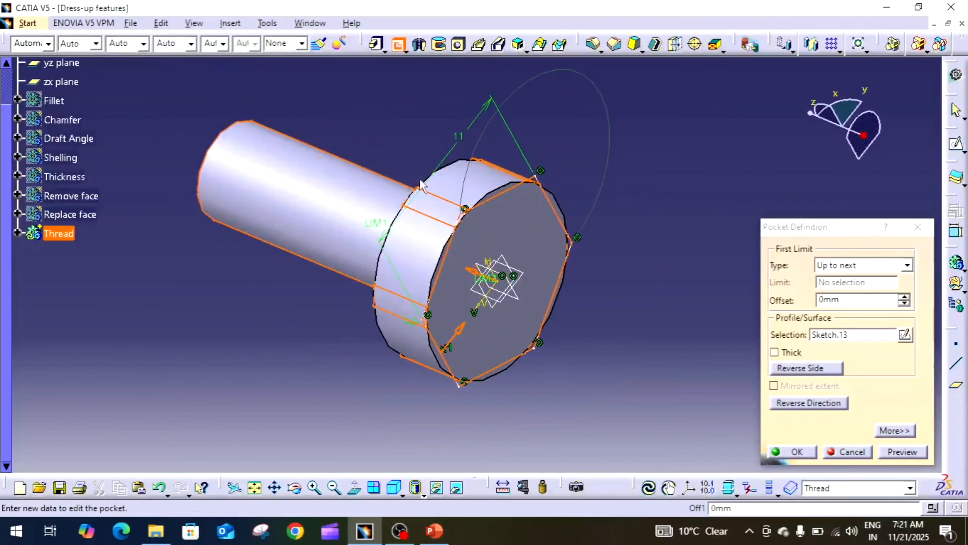
{"action": "middle_click_drag", "start_coordinate": [522, 242], "coordinate": [497, 225]}
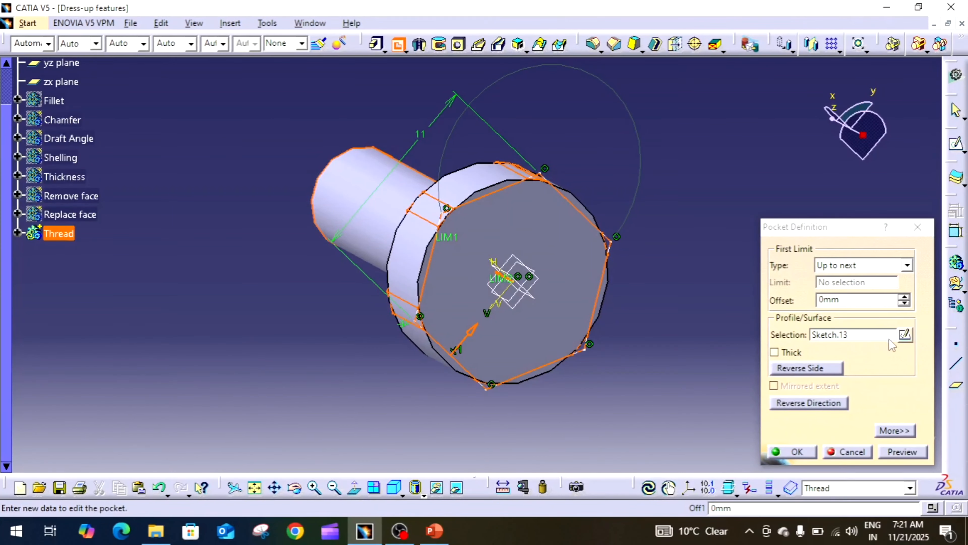
{"action": "left_click", "coordinate": [909, 430]}
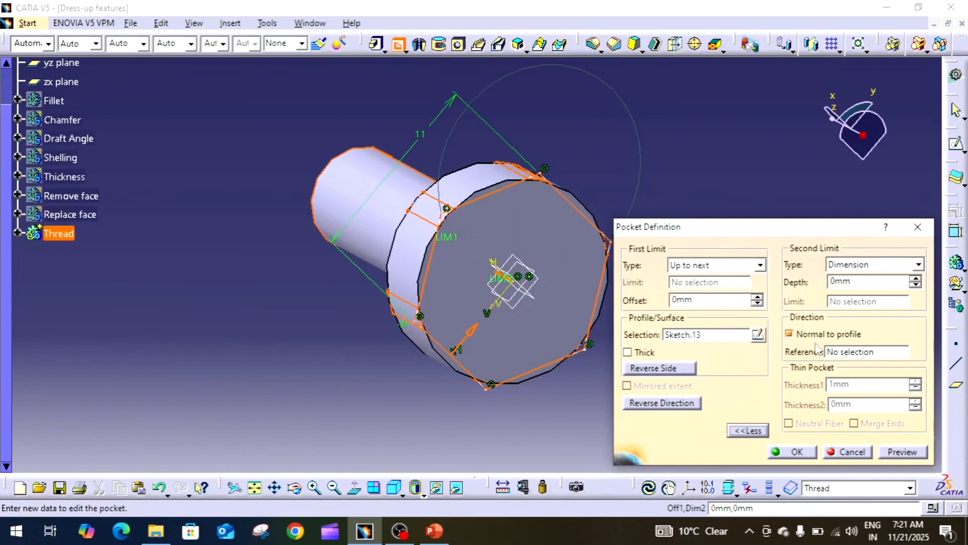
{"action": "left_click", "coordinate": [799, 452]}
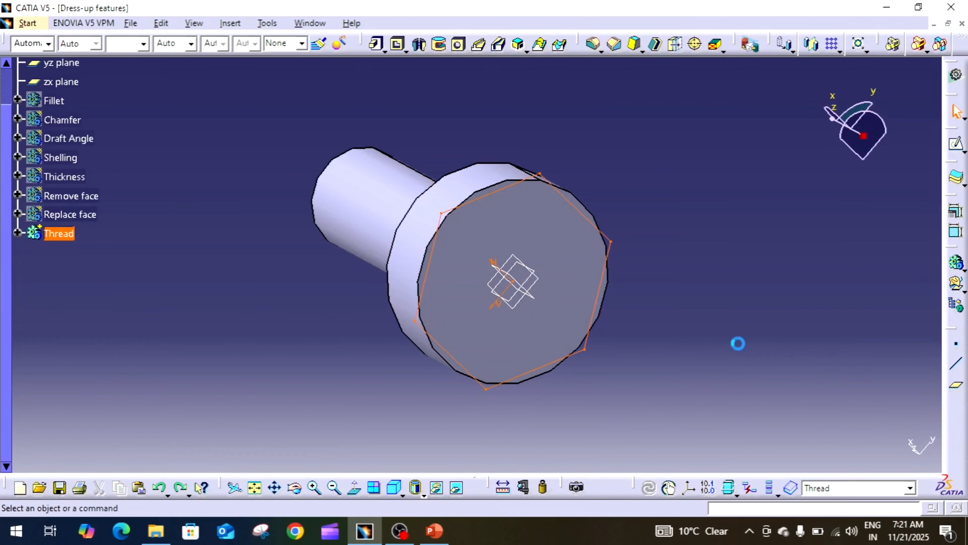
Reopen the hexagon sketch from the Thread body and draw a circle around the hexagon, centred on the origin, about 14.2 mm in diameter
{"action": "left_click", "coordinate": [114, 282]}
{"action": "left_click", "coordinate": [17, 233]}
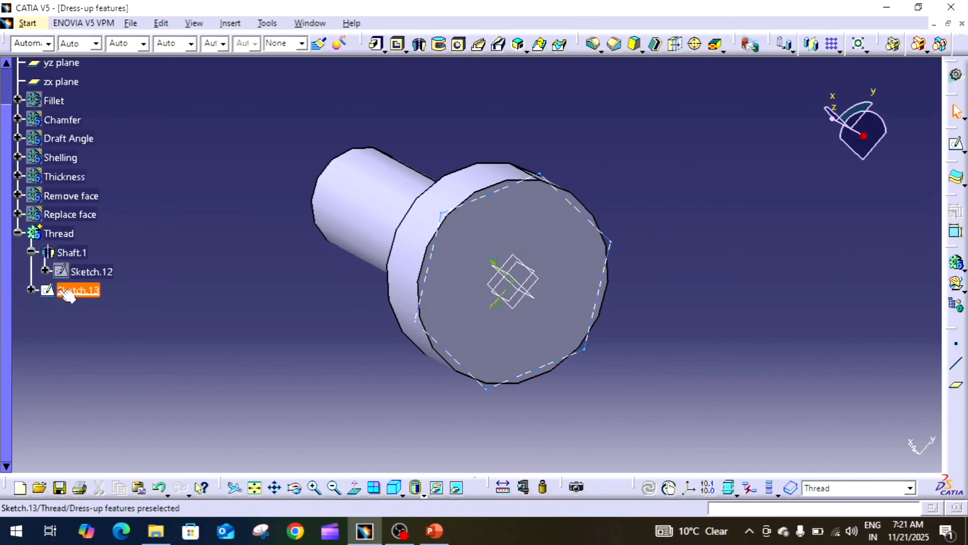
{"action": "double_click", "coordinate": [76, 289]}
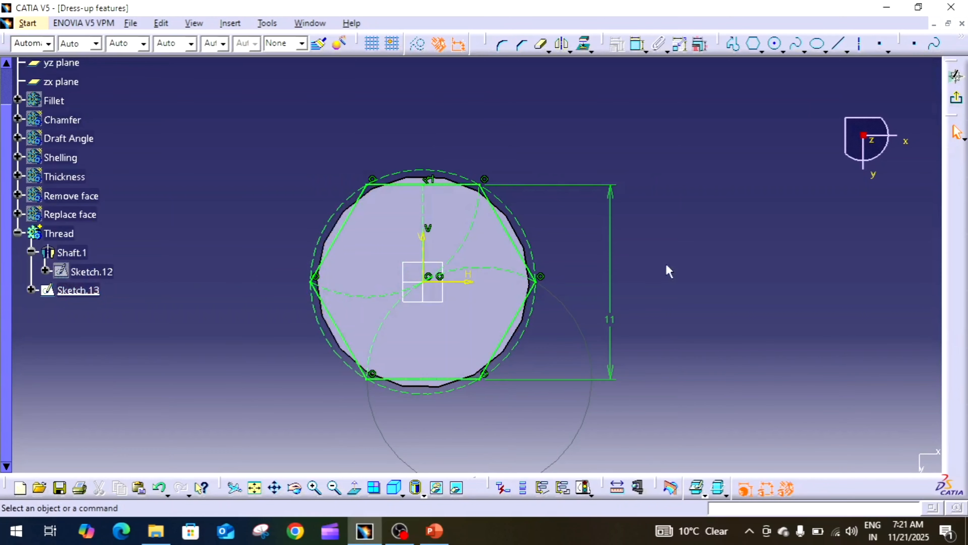
{"action": "left_click", "coordinate": [774, 43]}
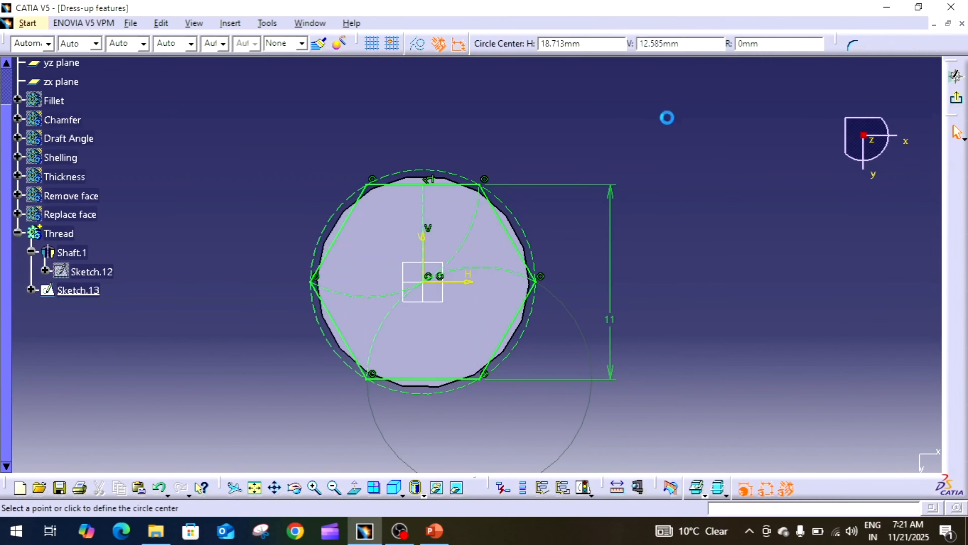
{"action": "left_click", "coordinate": [424, 282]}
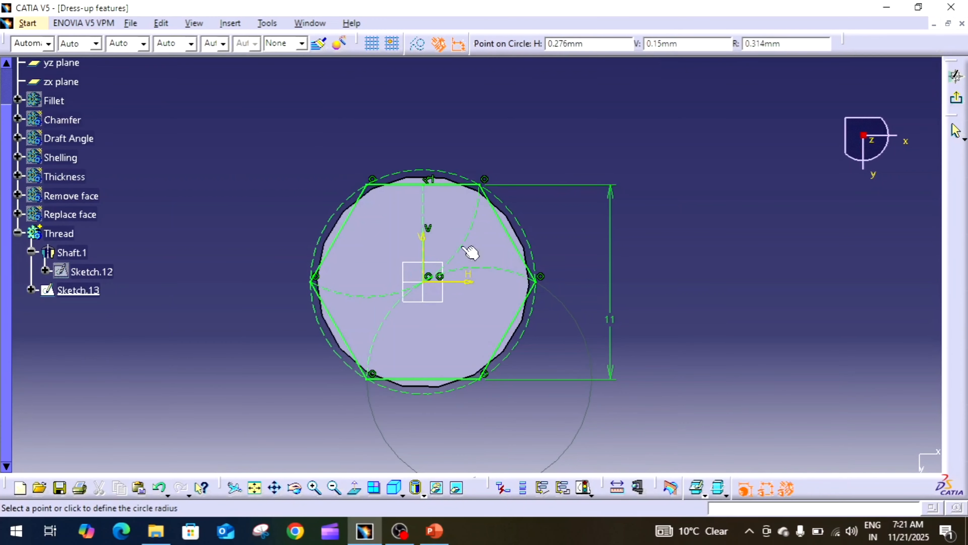
{"action": "left_click", "coordinate": [517, 197]}
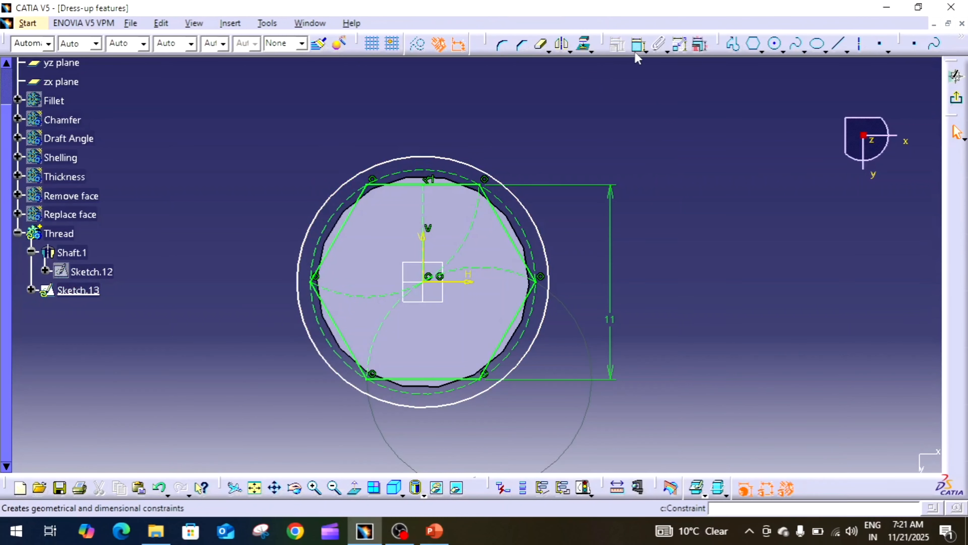
Dimension the outer circle, set its diameter to 15 mm and exit the sketch
{"action": "left_click", "coordinate": [638, 45]}
{"action": "left_click", "coordinate": [490, 174]}
{"action": "left_click", "coordinate": [549, 149]}
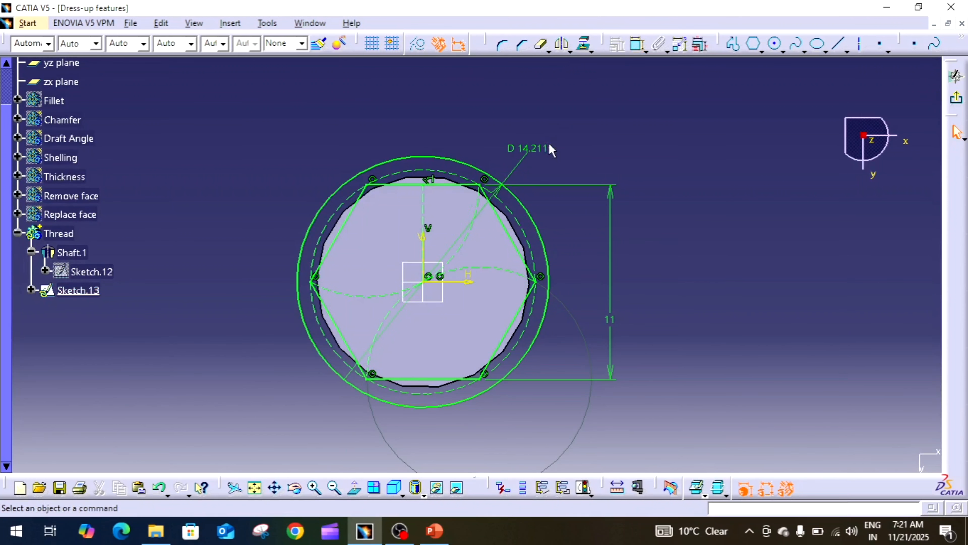
{"action": "double_click", "coordinate": [526, 151]}
{"action": "type", "text": "15"}
{"action": "key", "text": "Return"}
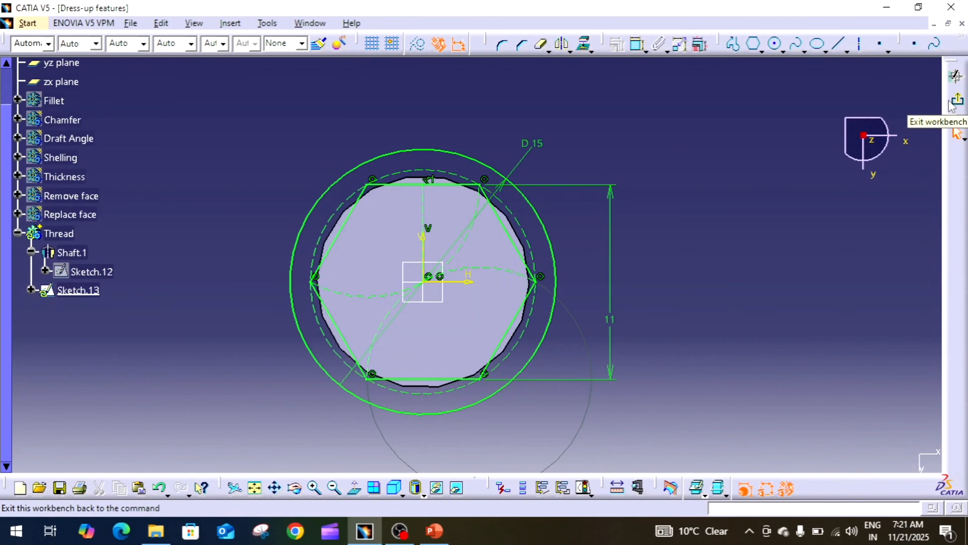
{"action": "left_click", "coordinate": [952, 105]}
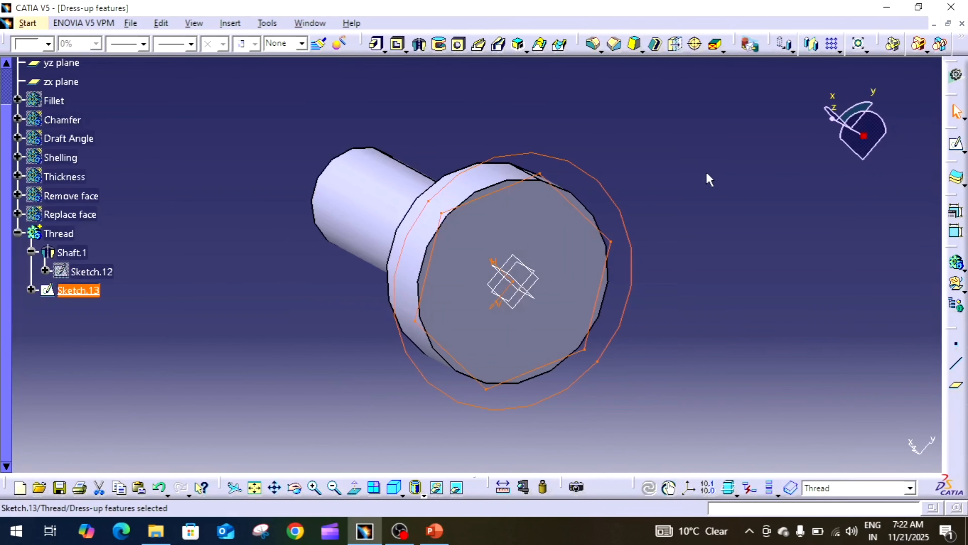
Pocket the region between the circle and the hexagon Up to next, giving the bolt a hexagonal head
{"action": "left_click", "coordinate": [397, 44]}
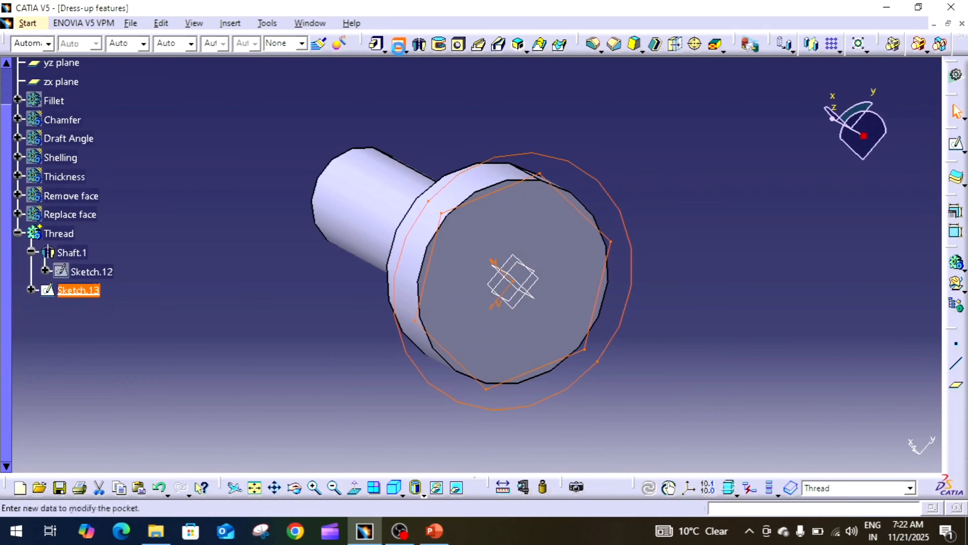
{"action": "left_click", "coordinate": [849, 266]}
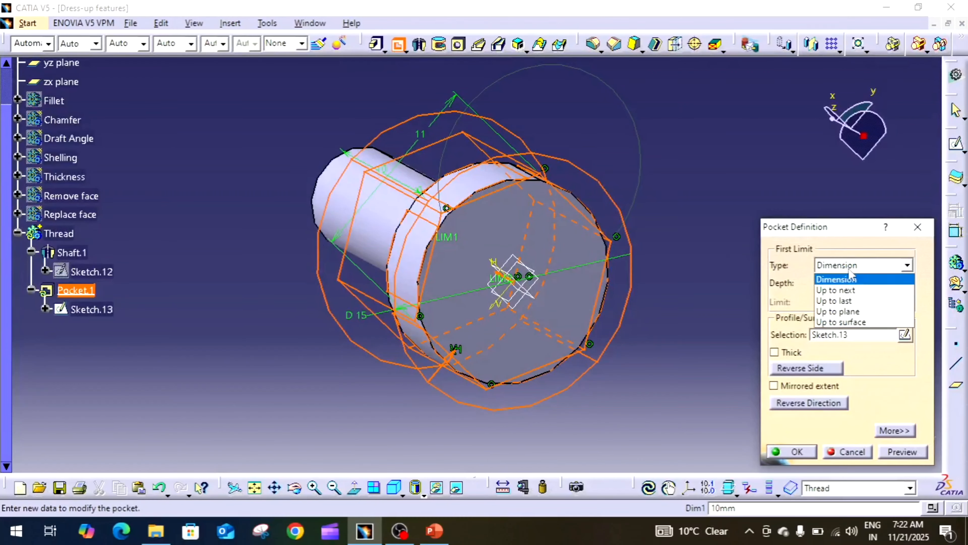
{"action": "left_click", "coordinate": [853, 290]}
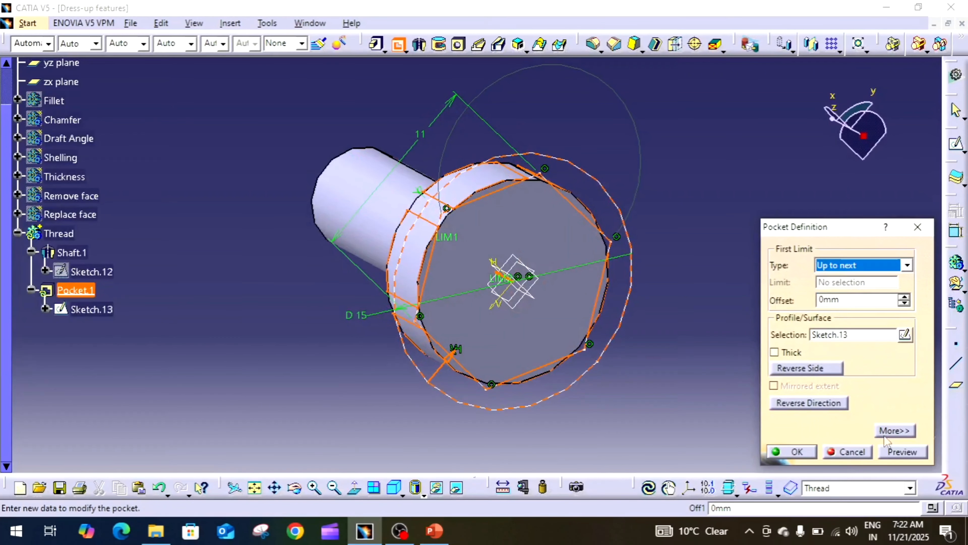
{"action": "left_click", "coordinate": [890, 453]}
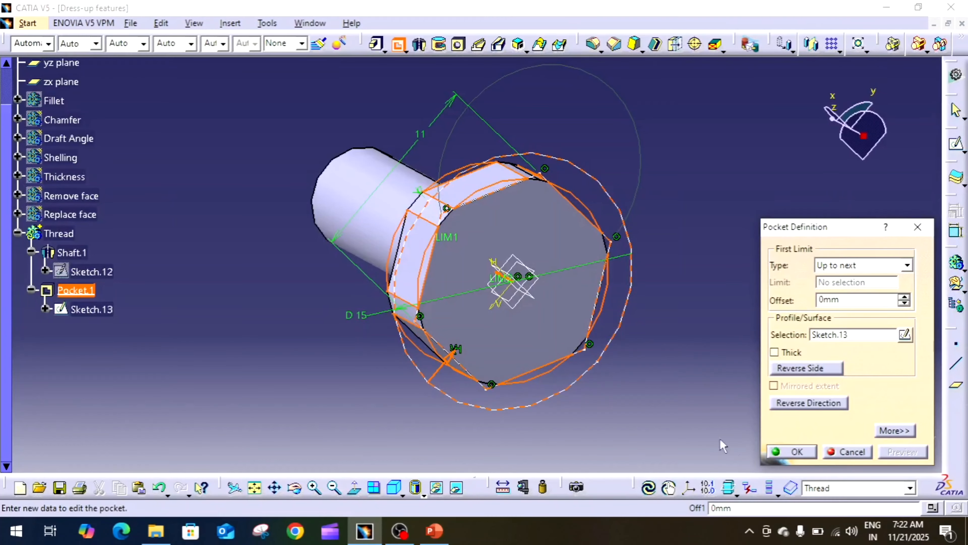
{"action": "left_click", "coordinate": [791, 452]}
Start a thread on the bolt, using the shank's cylindrical face as lateral face and the head's underside as limit face
{"action": "middle_click_drag", "start_coordinate": [733, 357], "coordinate": [479, 282], "text": "ctrl"}
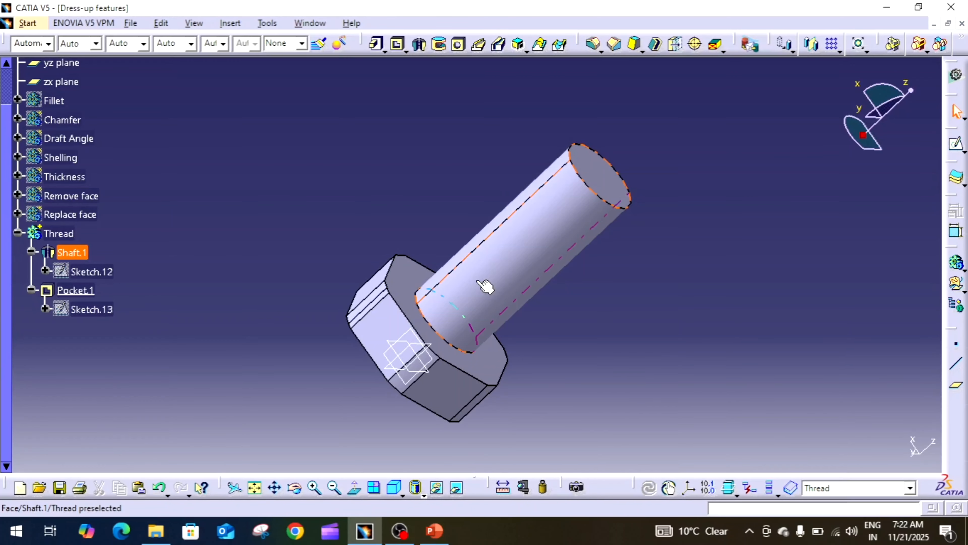
{"action": "left_click", "coordinate": [695, 46]}
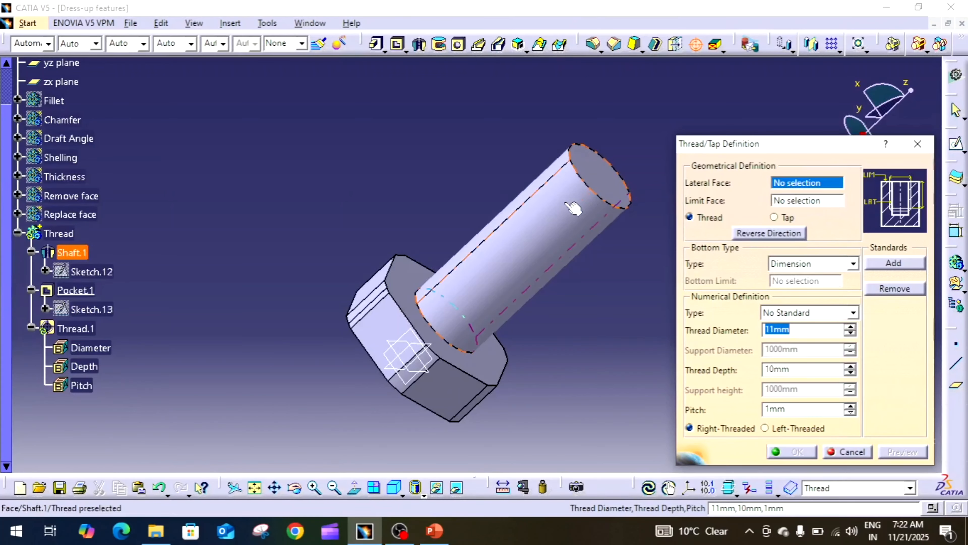
{"action": "left_click", "coordinate": [572, 221]}
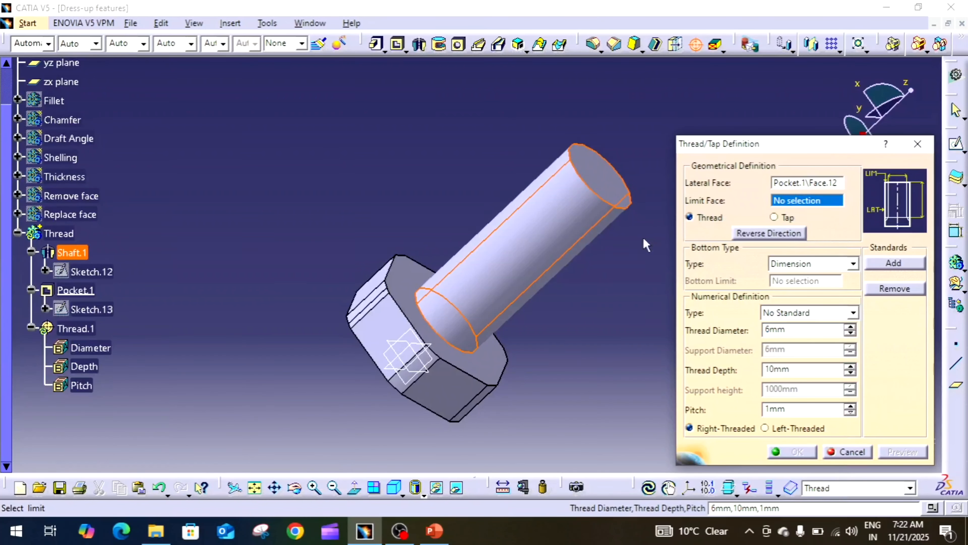
{"action": "left_click", "coordinate": [504, 354]}
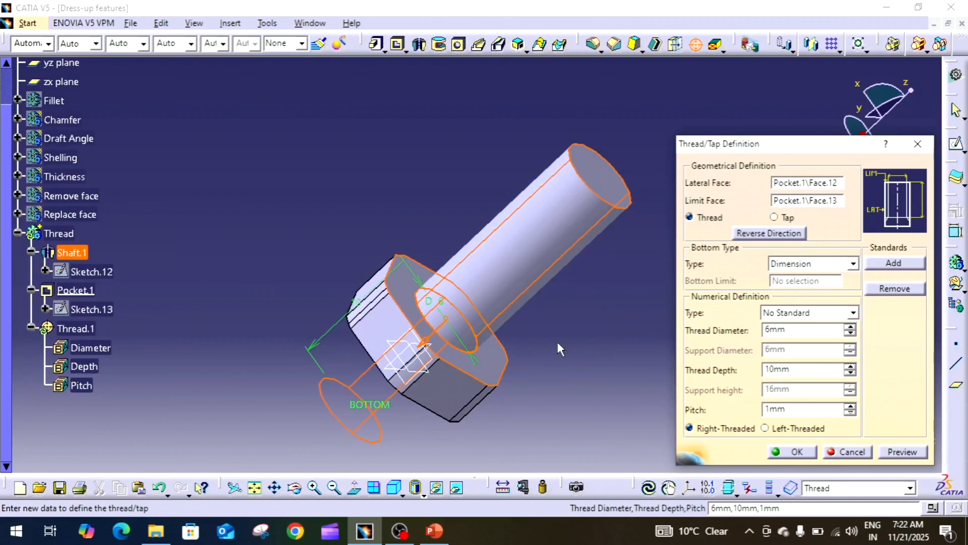
{"action": "middle_click_drag", "start_coordinate": [389, 352], "coordinate": [368, 314]}
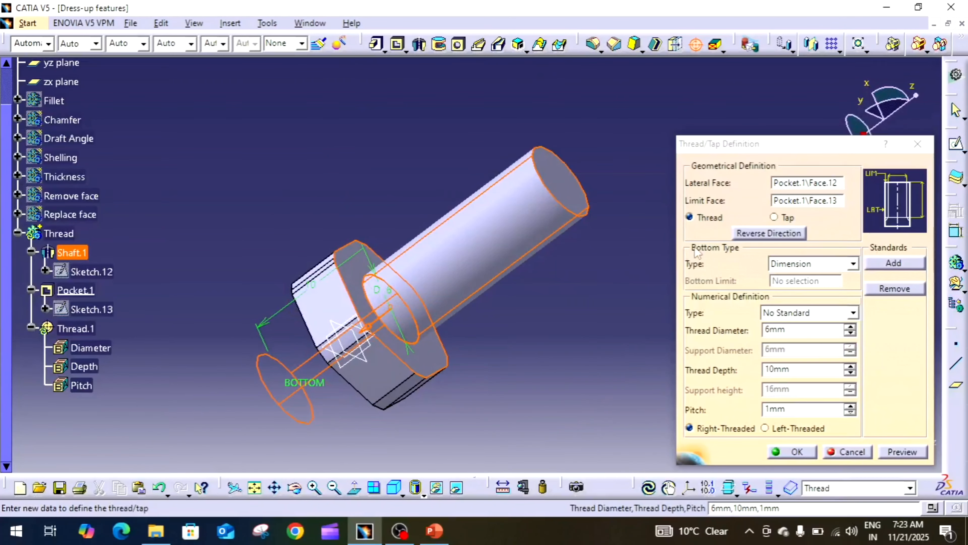
{"action": "left_click", "coordinate": [853, 265]}
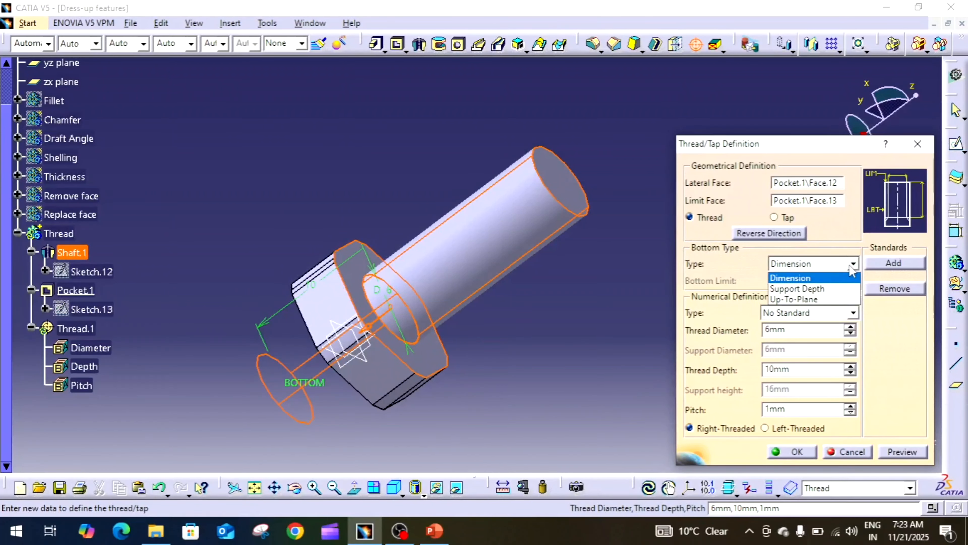
{"action": "left_click", "coordinate": [850, 267]}
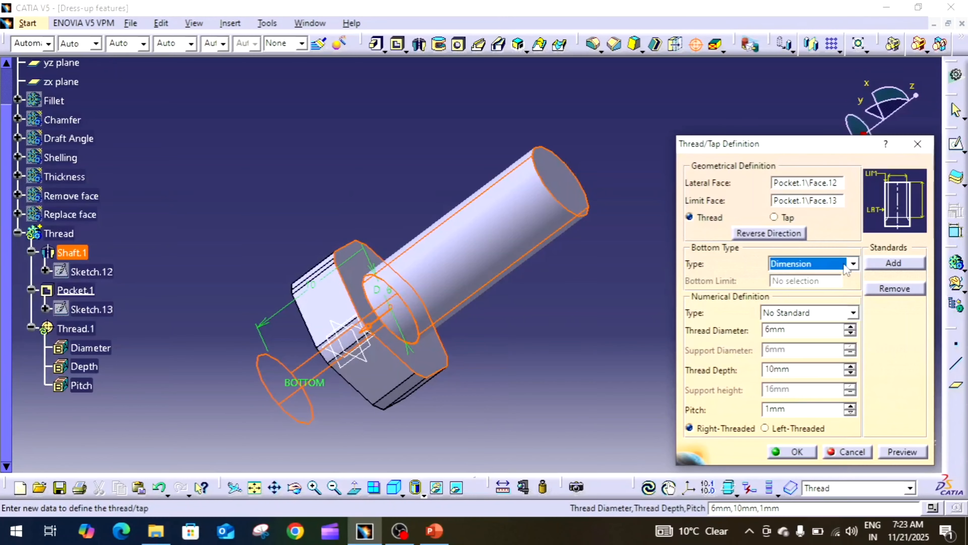
{"action": "left_click", "coordinate": [846, 267]}
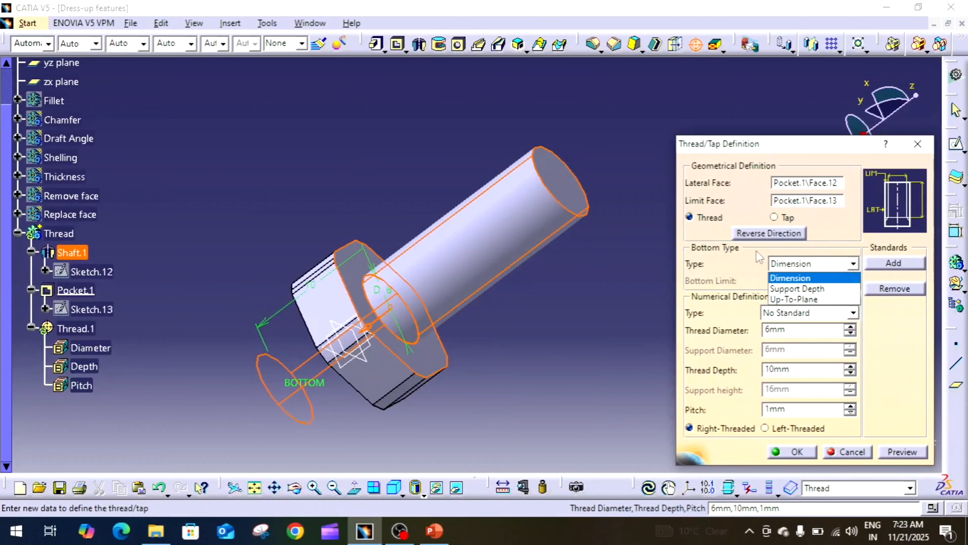
{"action": "left_click", "coordinate": [831, 218]}
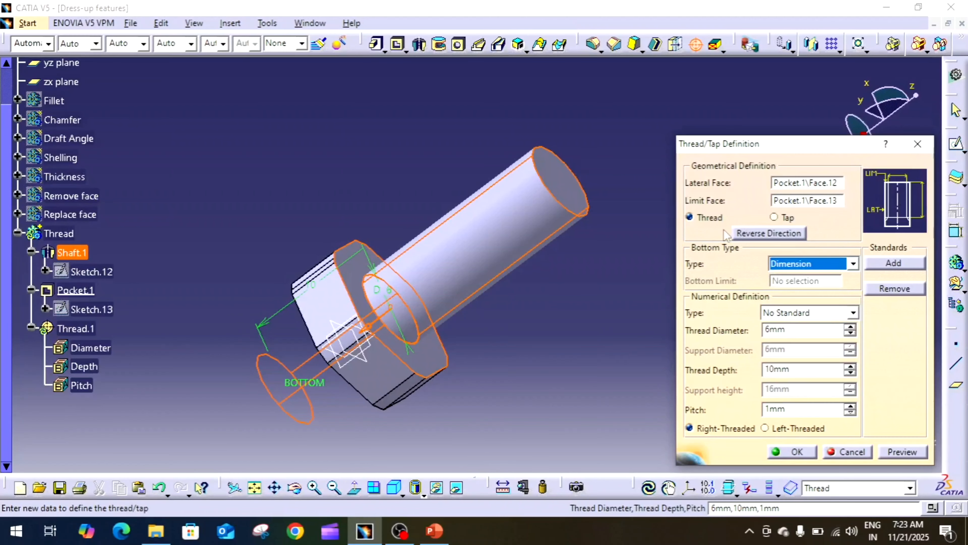
{"action": "left_click", "coordinate": [853, 265]}
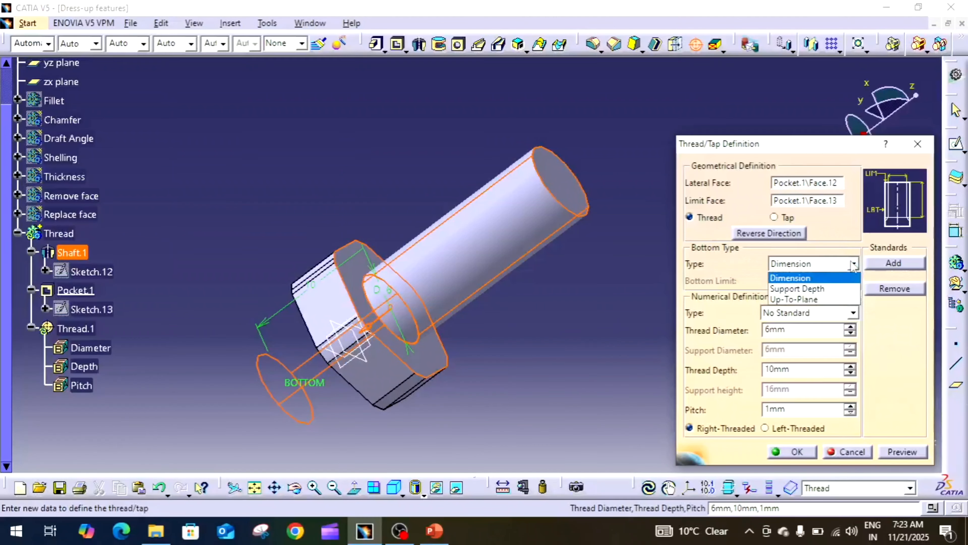
{"action": "left_click", "coordinate": [833, 265]}
Try to set the thread's numerical definition type to Metric Thin Pitch
{"action": "left_click", "coordinate": [832, 314]}
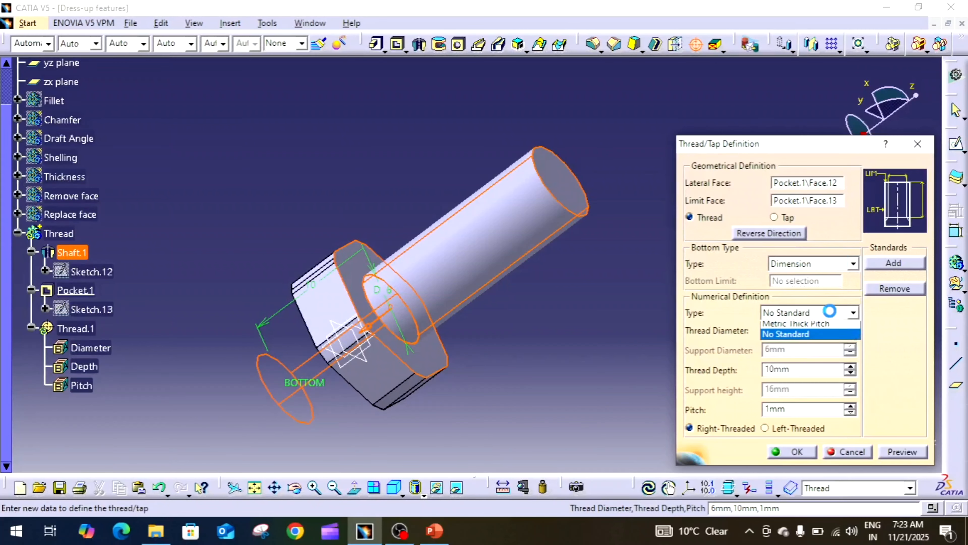
{"action": "left_click", "coordinate": [831, 327]}
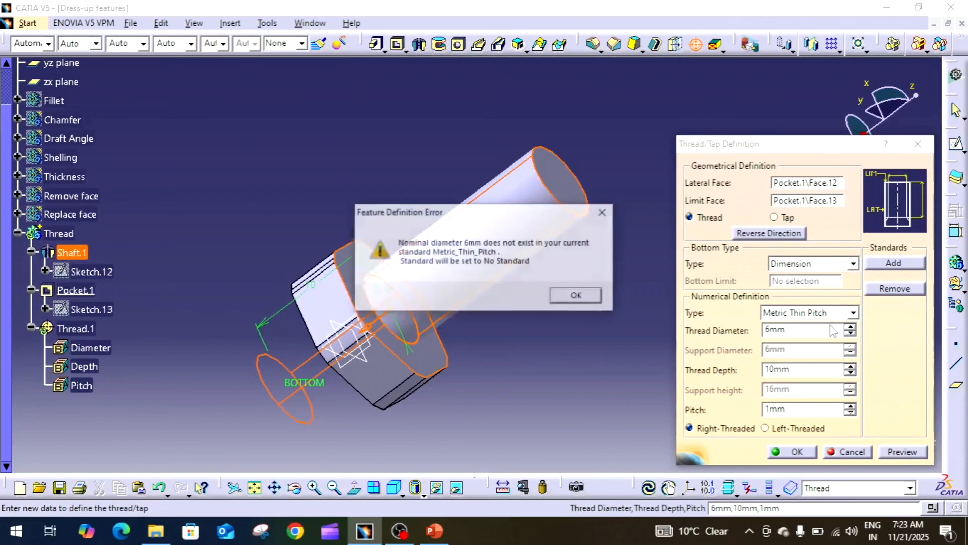
{"action": "left_click", "coordinate": [580, 294]}
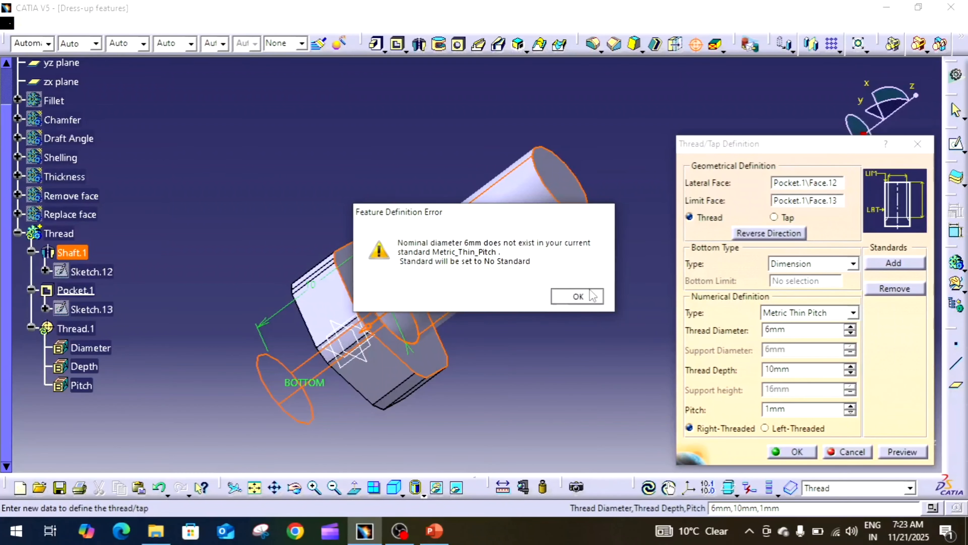
Set the thread's numerical definition type to Metric Thick Pitch, keep M6 as the thread description and preview the thread
{"action": "left_click", "coordinate": [787, 312]}
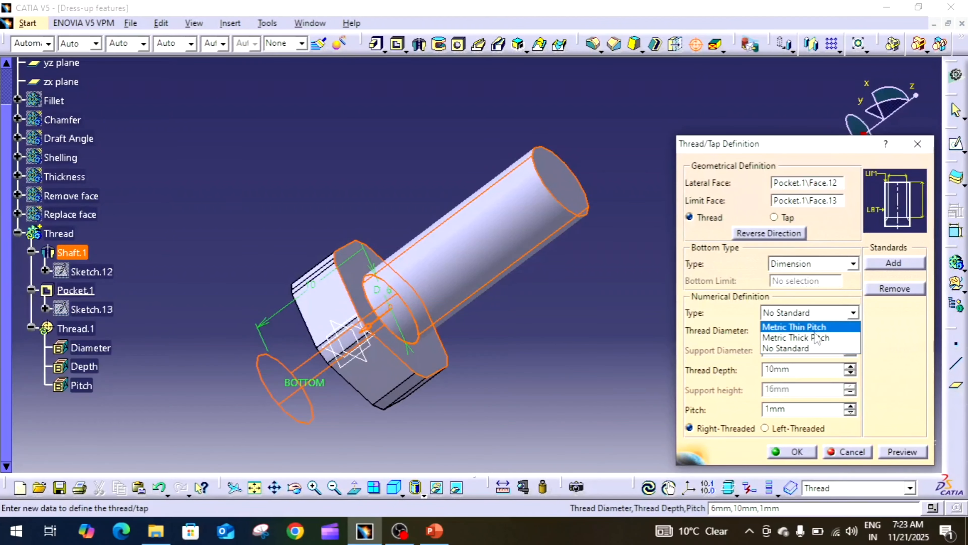
{"action": "left_click", "coordinate": [817, 341]}
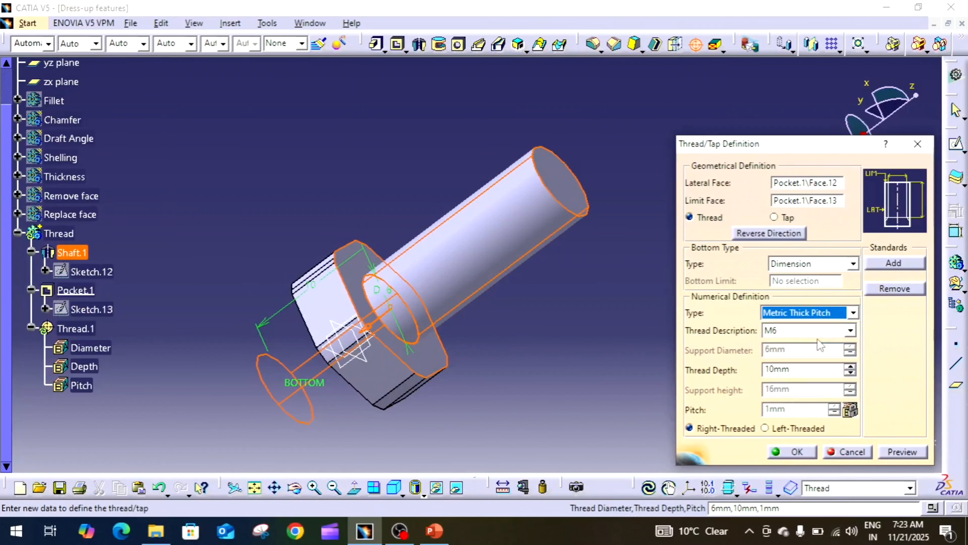
{"action": "left_click", "coordinate": [810, 327]}
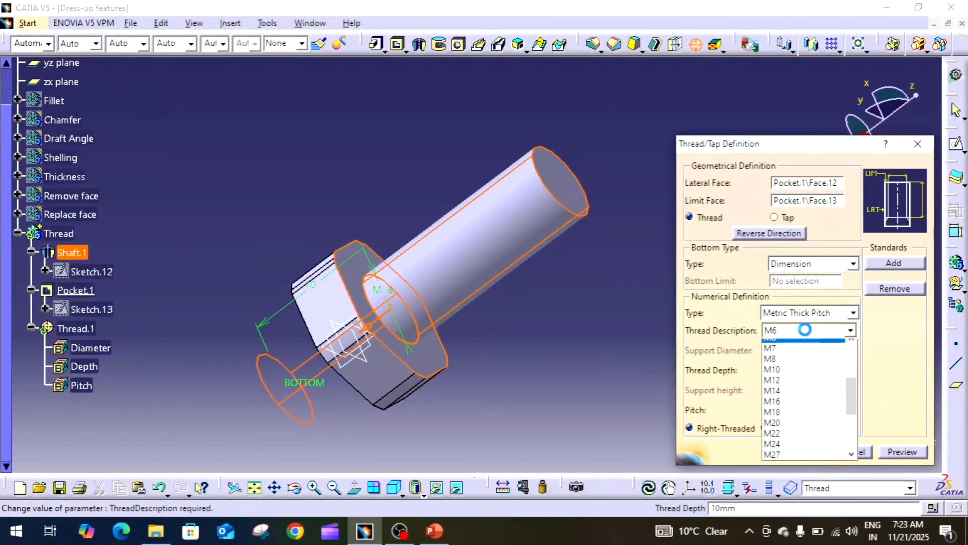
{"action": "left_click", "coordinate": [804, 330]}
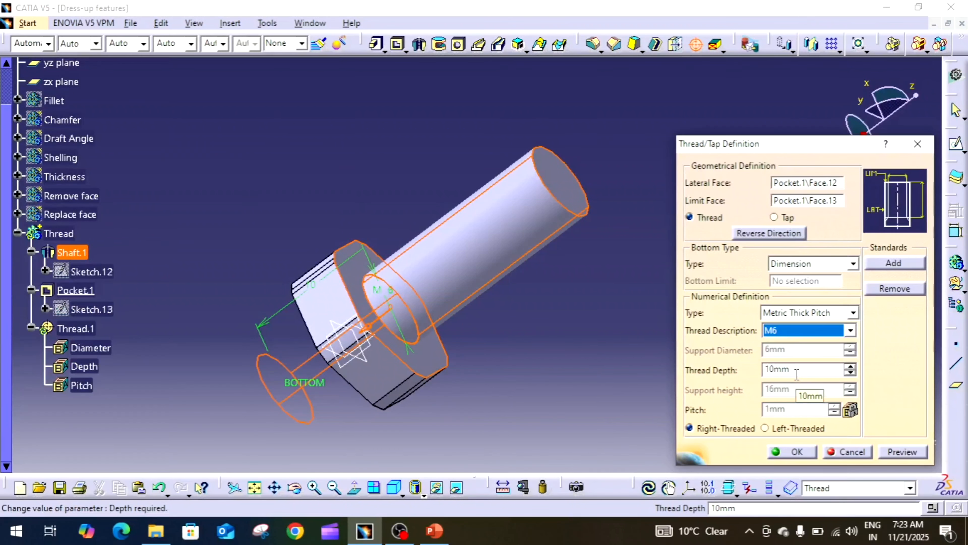
{"action": "left_click", "coordinate": [903, 452]}
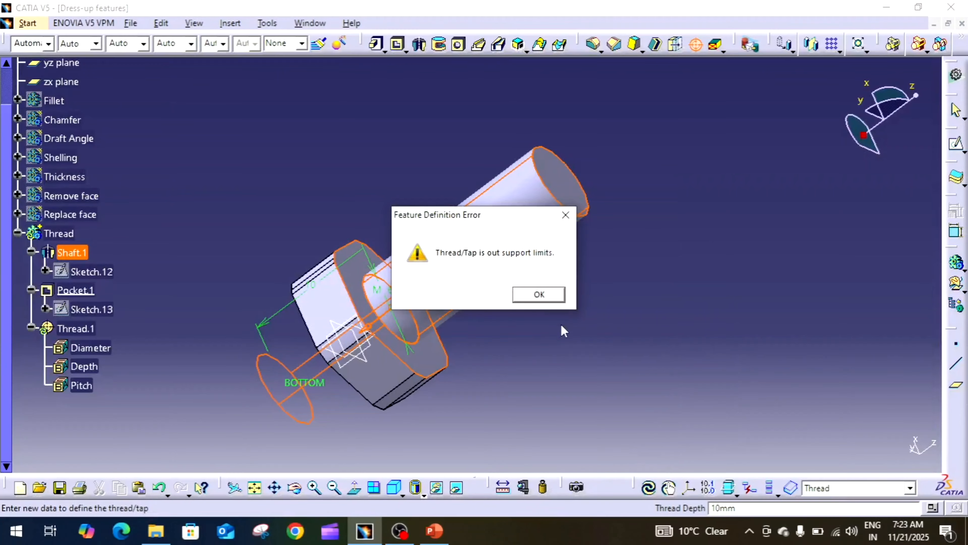
{"action": "left_click", "coordinate": [553, 295]}
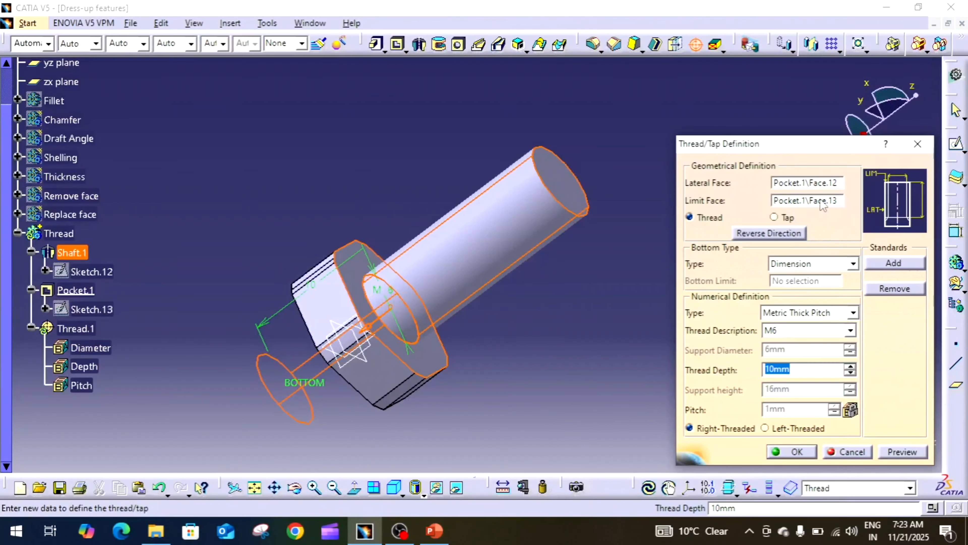
Replace the thread's limit face with the flat end face of the shank, preview the thread and create it
{"action": "left_click", "coordinate": [820, 202]}
{"action": "right_click", "coordinate": [820, 202]}
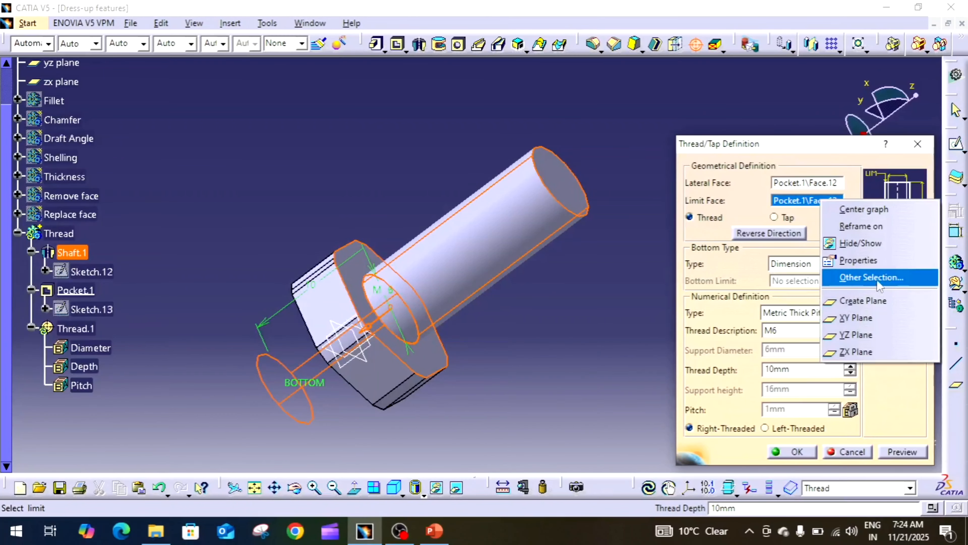
{"action": "left_click", "coordinate": [794, 204]}
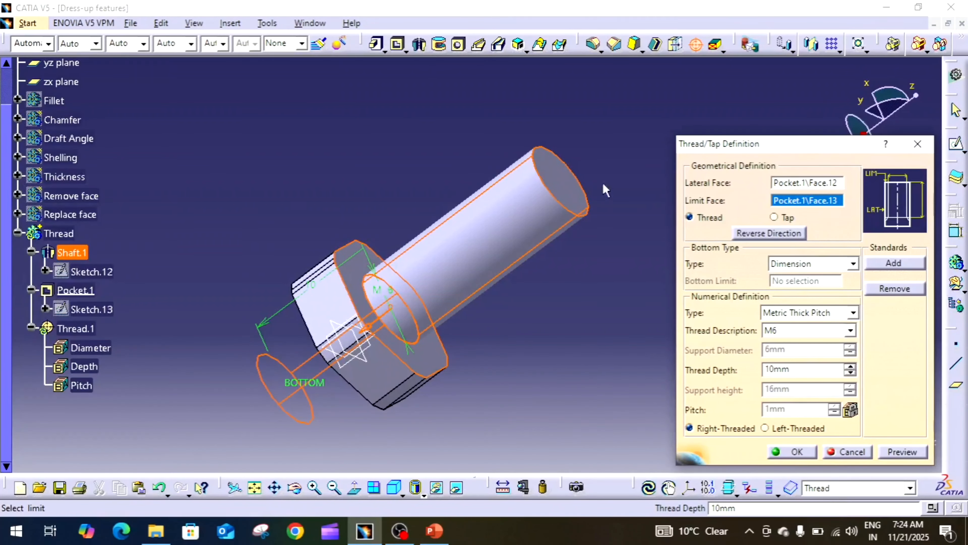
{"action": "left_click", "coordinate": [573, 187]}
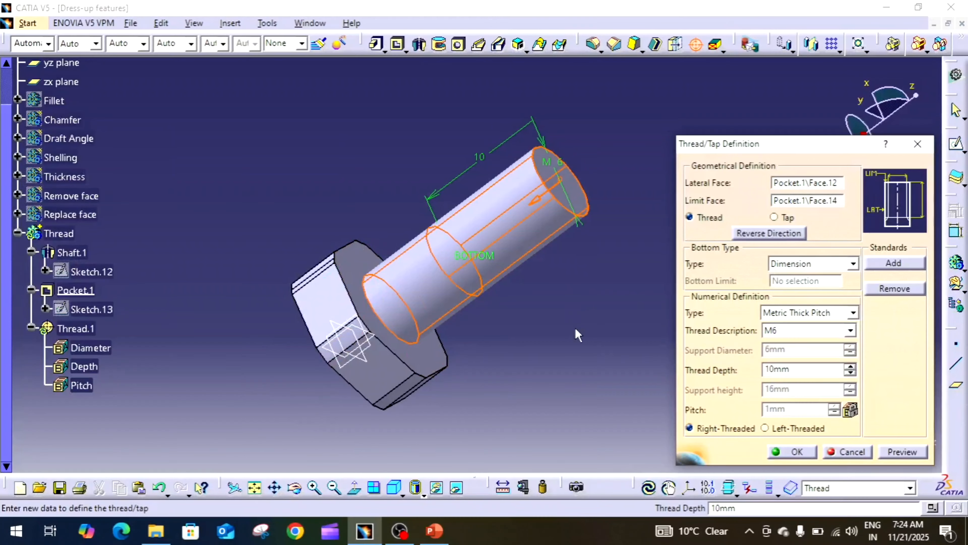
{"action": "left_click", "coordinate": [905, 453]}
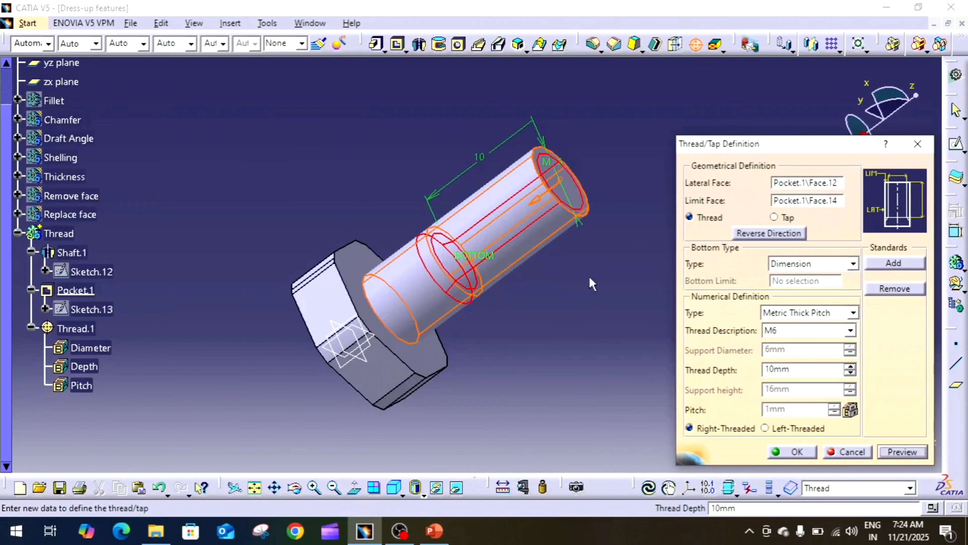
{"action": "left_click", "coordinate": [797, 452]}
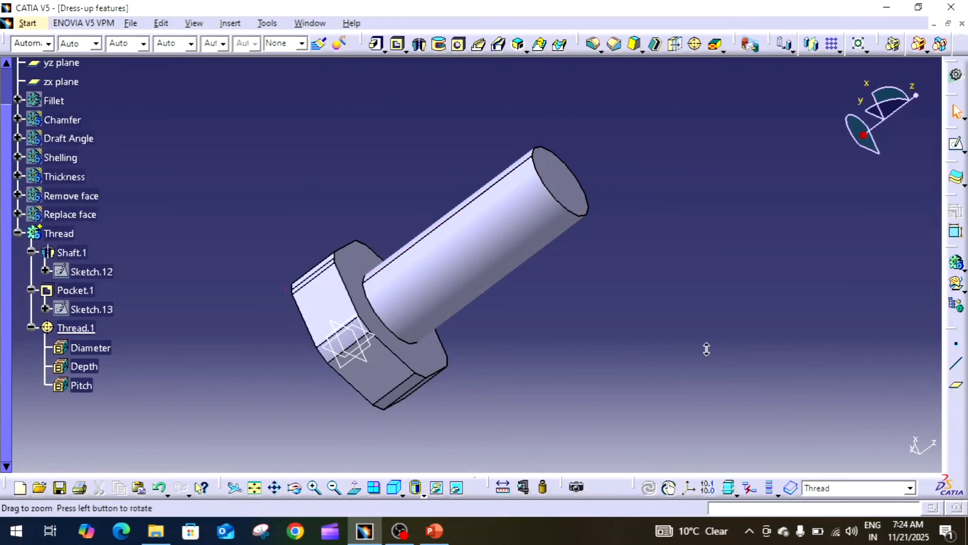
Reopen the shank thread's definition and preview the thread to examine its extent, keeping its settings
{"action": "middle_click_drag", "start_coordinate": [706, 349], "coordinate": [715, 338]}
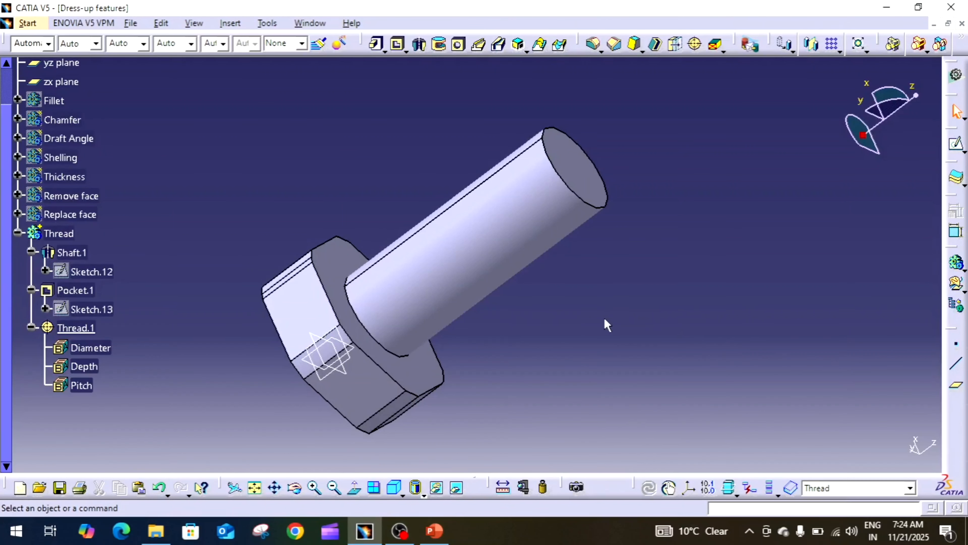
{"action": "double_click", "coordinate": [75, 328]}
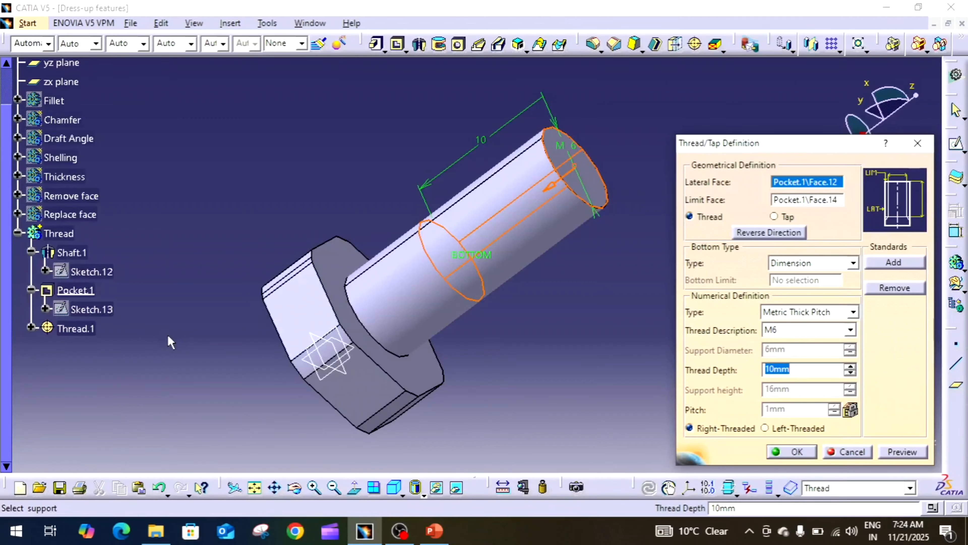
{"action": "left_click", "coordinate": [907, 455]}
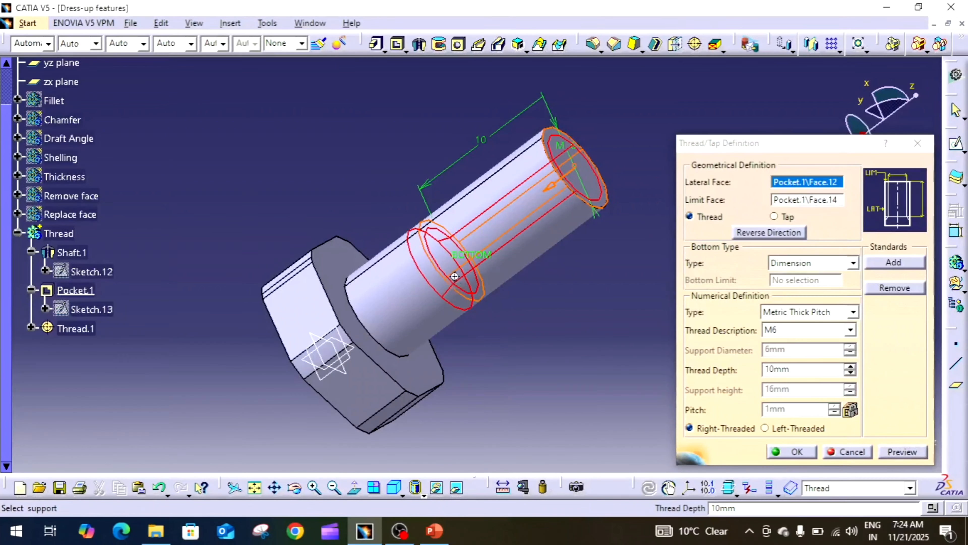
{"action": "middle_click_drag", "start_coordinate": [452, 286], "coordinate": [457, 258]}
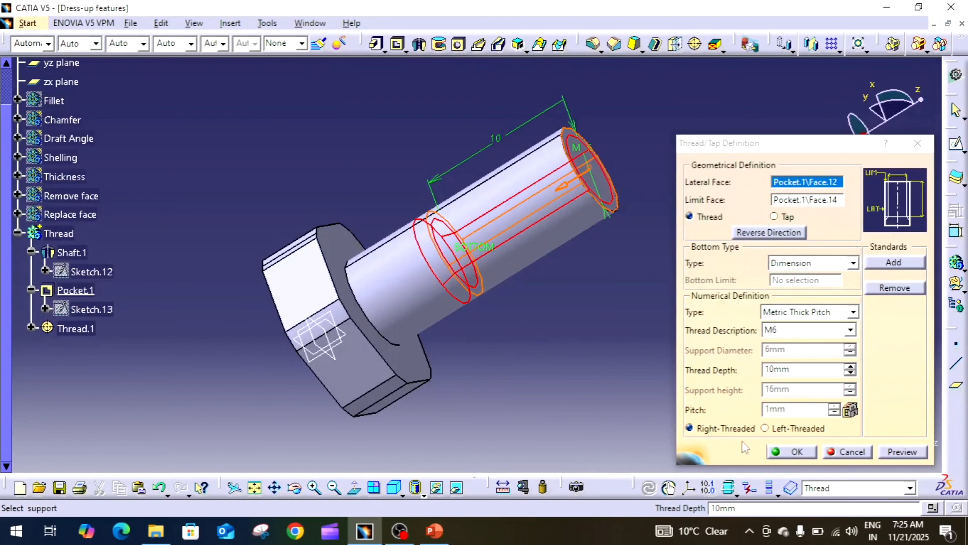
{"action": "left_click", "coordinate": [780, 454]}
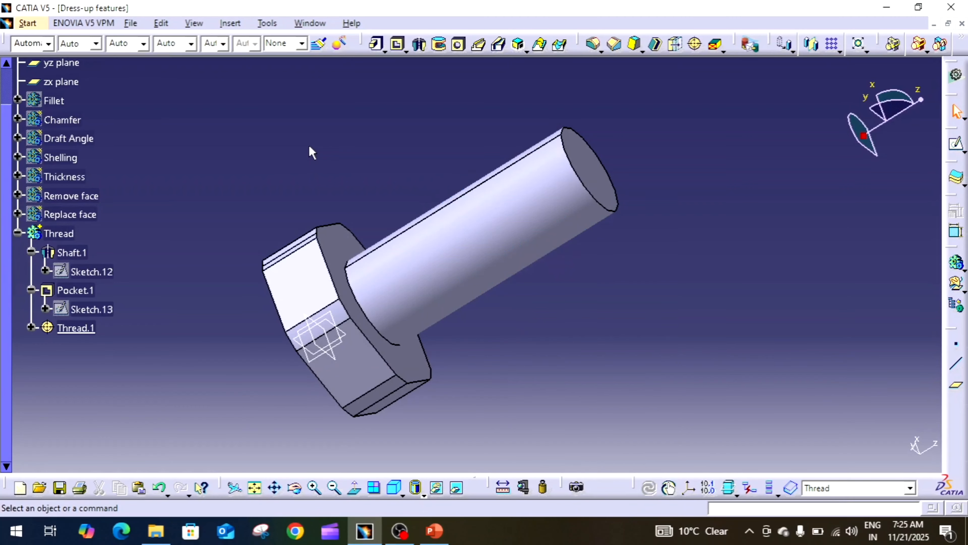
Collapse the Thread body in the tree, insert a new body and rename it Tap
{"action": "left_click", "coordinate": [17, 234]}
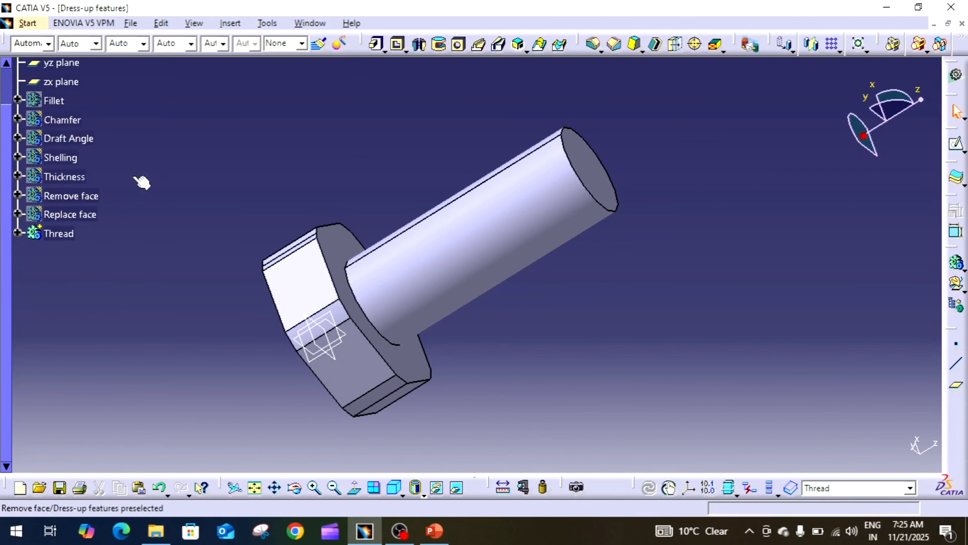
{"action": "left_click", "coordinate": [233, 23]}
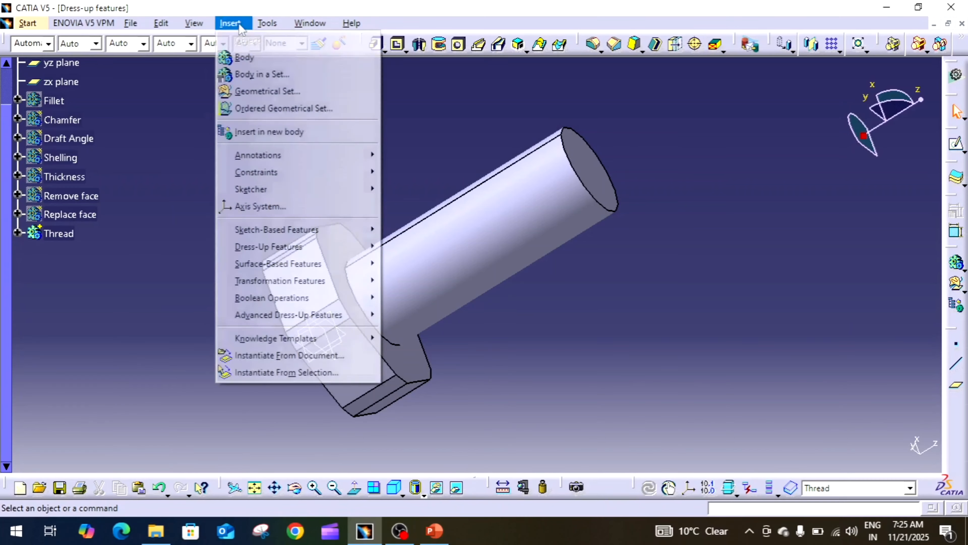
{"action": "left_click", "coordinate": [240, 56]}
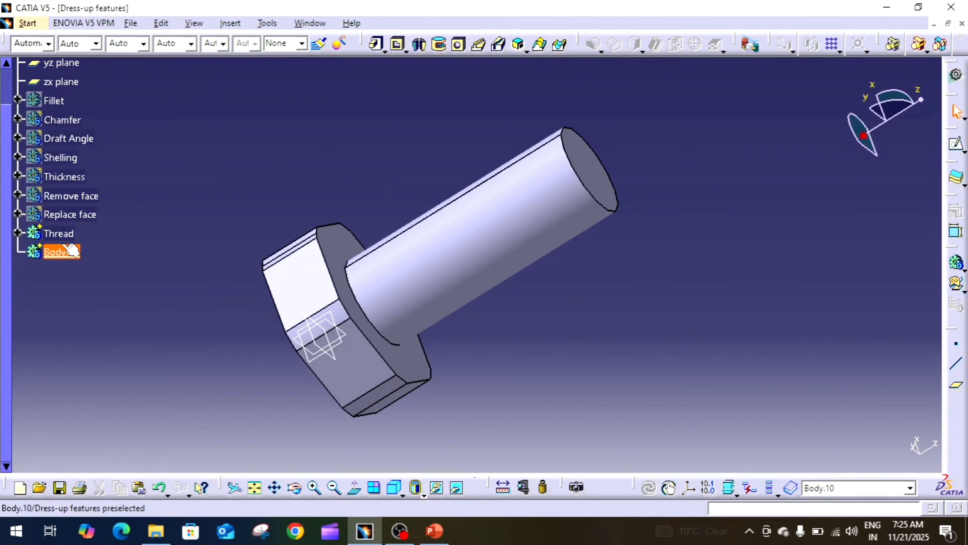
{"action": "right_click", "coordinate": [54, 252]}
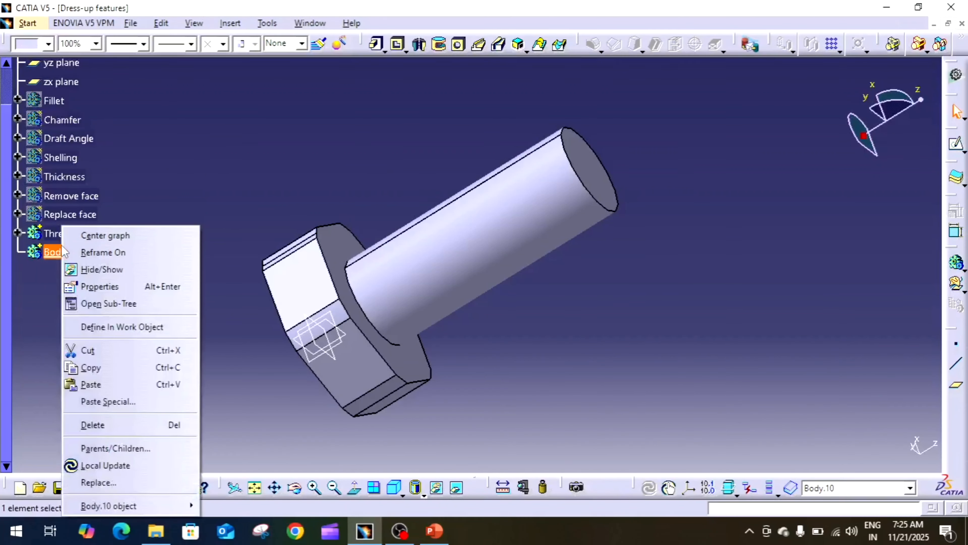
{"action": "left_click", "coordinate": [116, 292]}
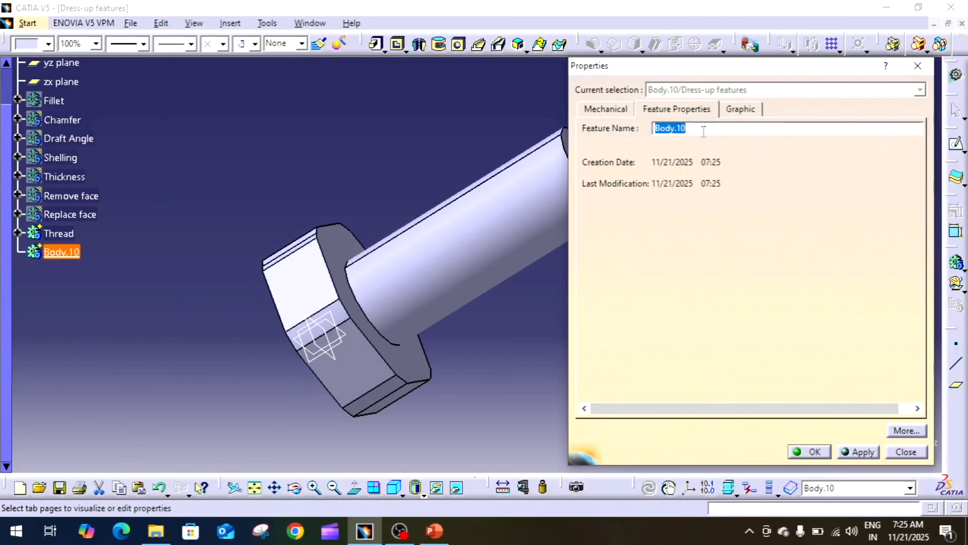
{"action": "type", "text": "Tap"}
{"action": "key", "text": "Return"}
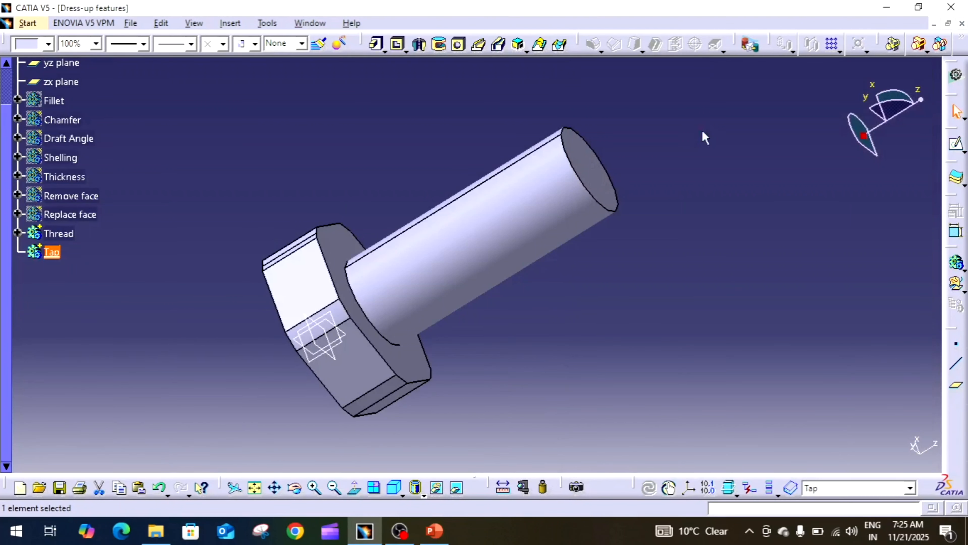
Hide the Thread body to clear the bolt from the view
{"action": "left_click", "coordinate": [762, 218]}
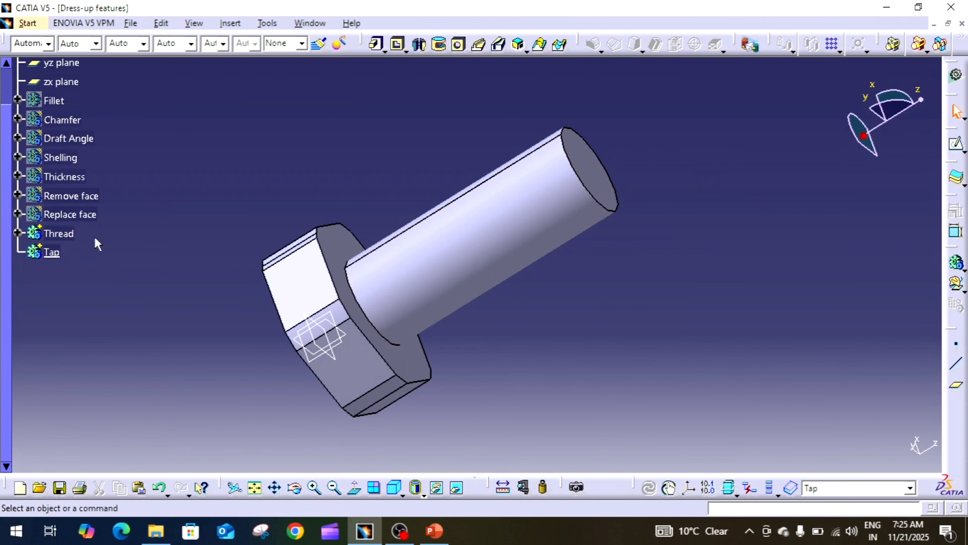
{"action": "left_click", "coordinate": [63, 233]}
{"action": "right_click", "coordinate": [64, 232]}
{"action": "left_click", "coordinate": [115, 270]}
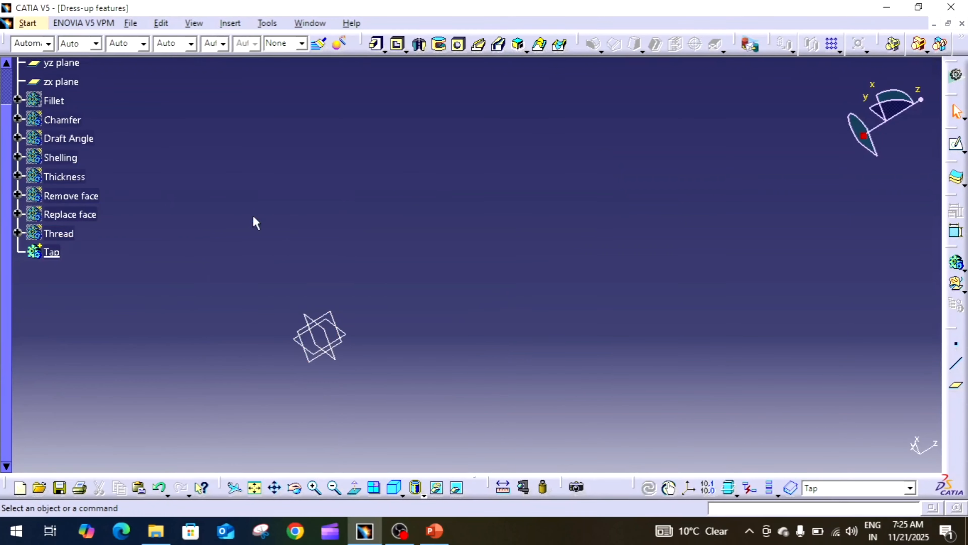
Open a new sketch on the yz plane in the Tap body
{"action": "scroll", "coordinate": [277, 204], "scroll_direction": "up", "scroll_amount": 2}
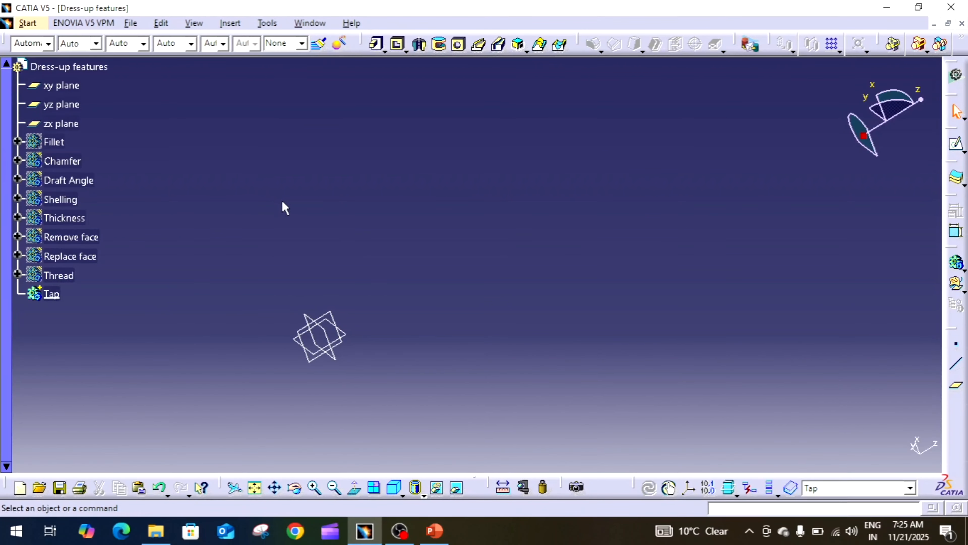
{"action": "middle_click_drag", "start_coordinate": [446, 268], "coordinate": [495, 229]}
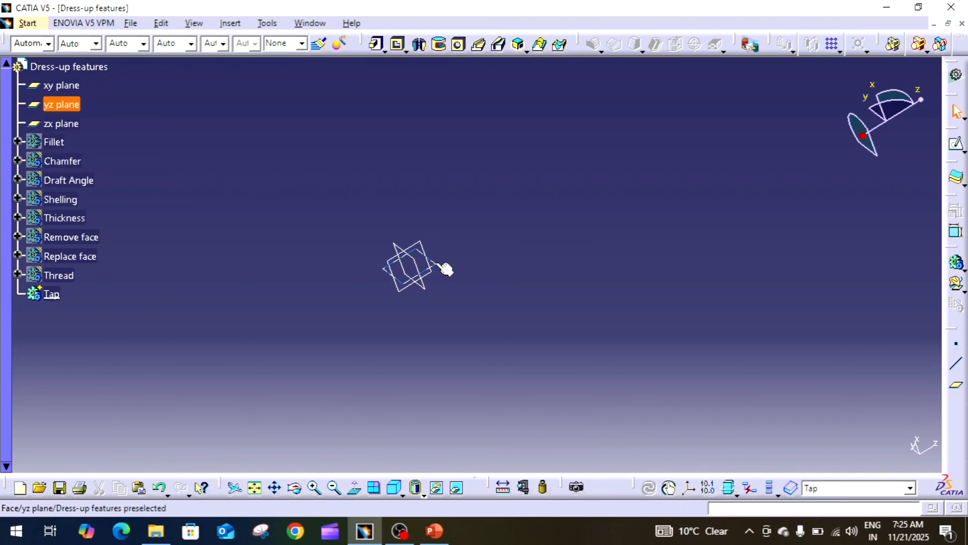
{"action": "left_click", "coordinate": [445, 268]}
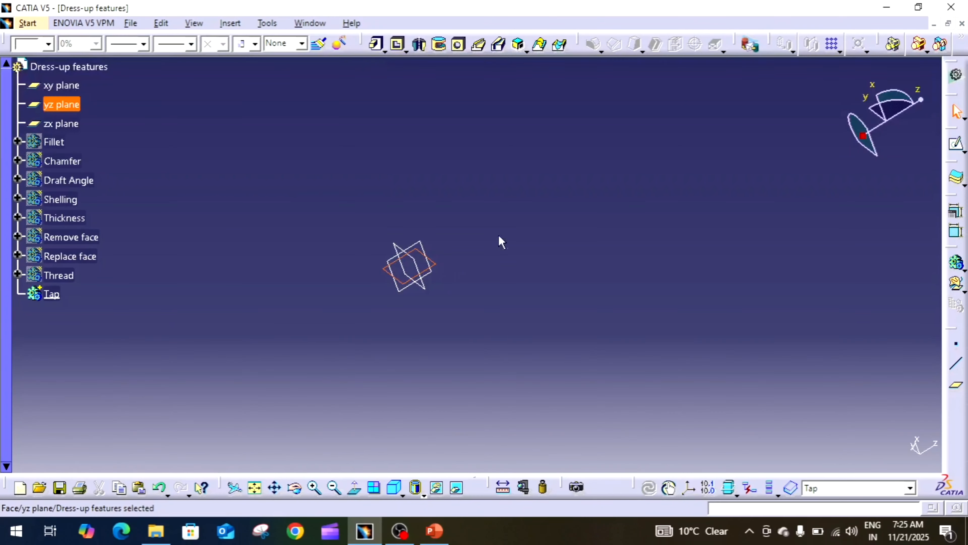
{"action": "left_click", "coordinate": [955, 147]}
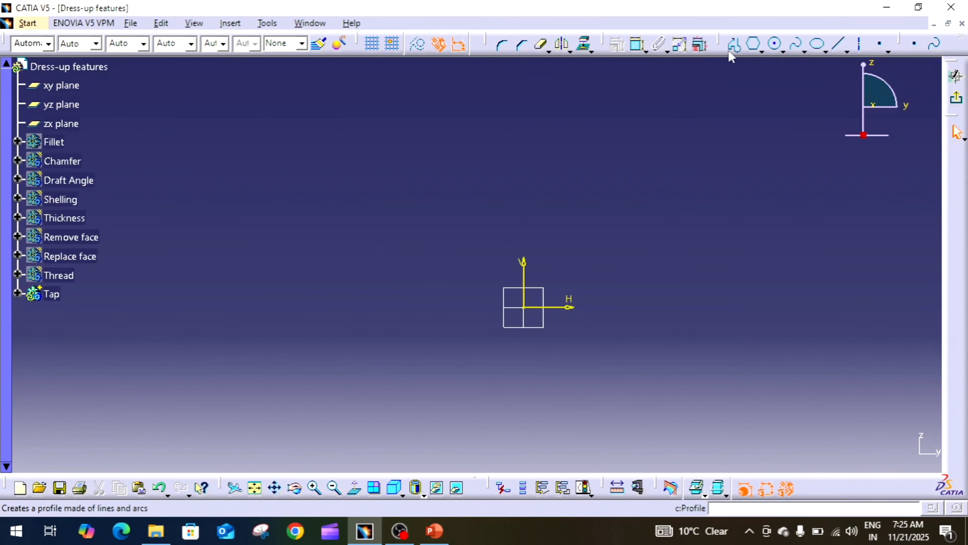
{"action": "left_click", "coordinate": [732, 47]}
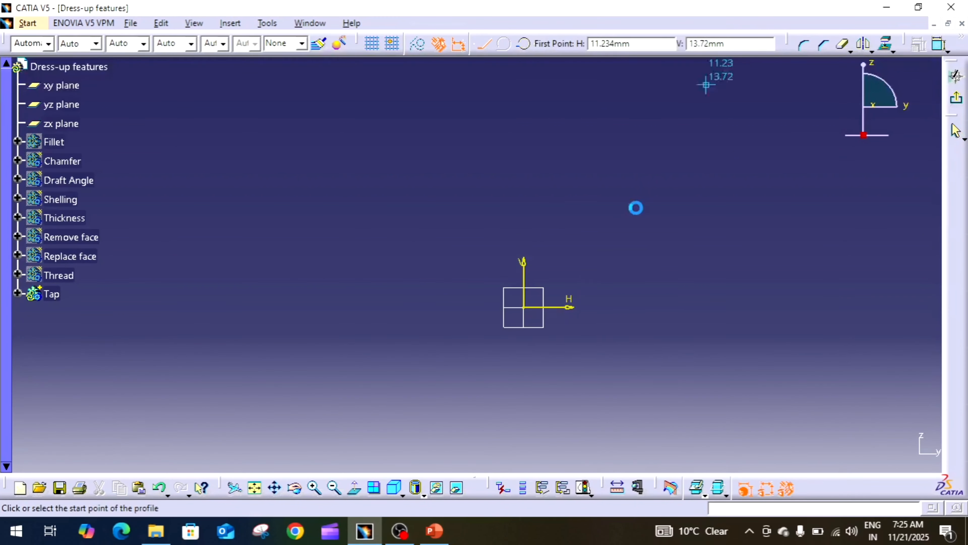
{"action": "left_click", "coordinate": [528, 308]}
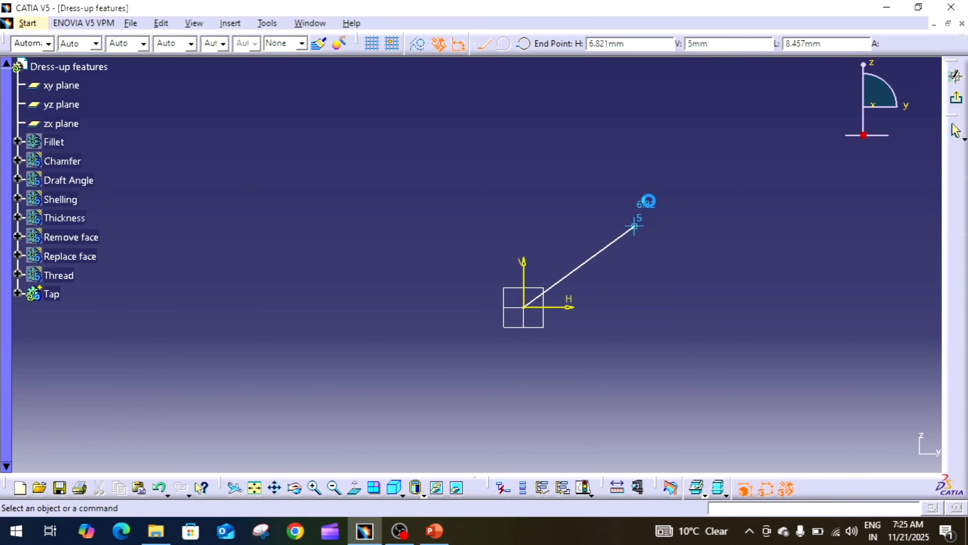
{"action": "key", "text": "Escape"}
{"action": "left_click", "coordinate": [734, 45]}
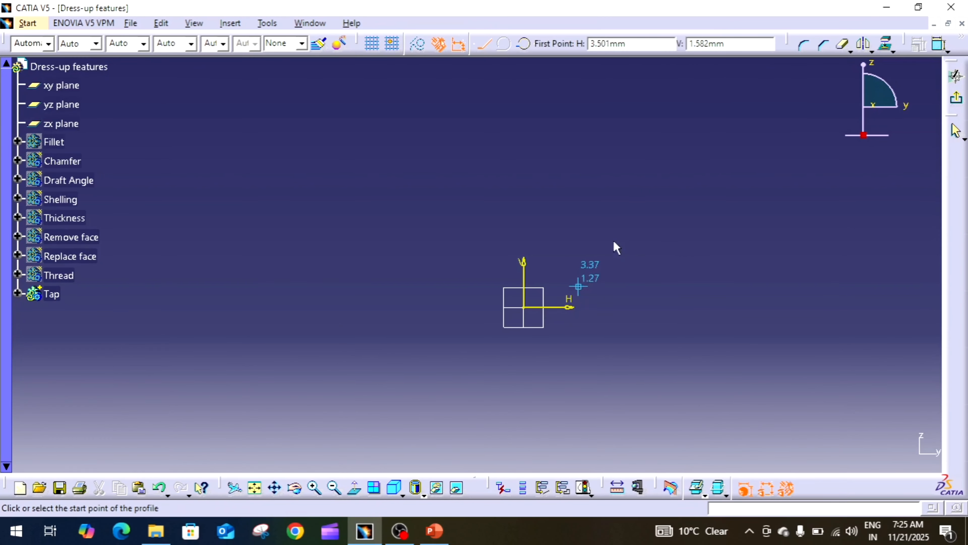
{"action": "key", "text": "Escape"}
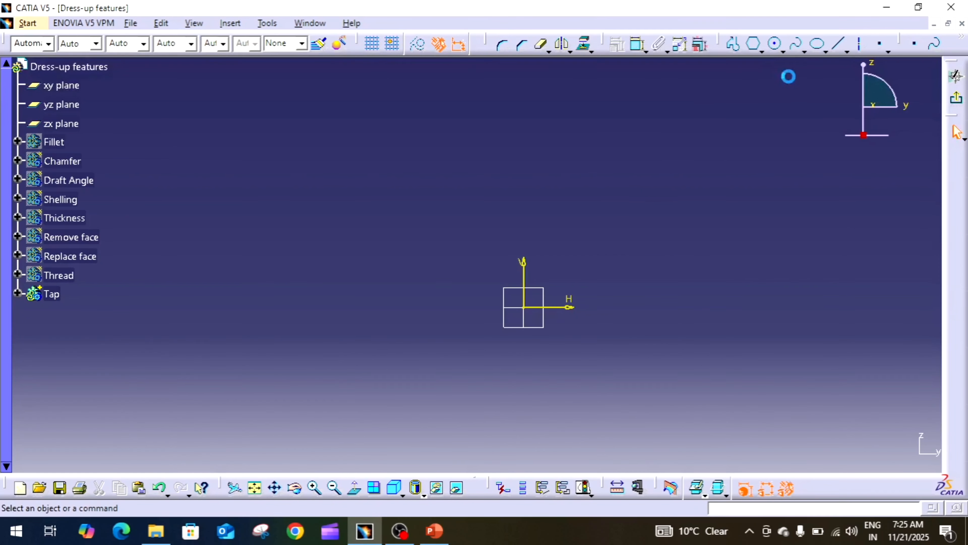
Sketch a rectangle about 2 mm wide and 1.8 mm high, with its lower side on the H axis and clear of the V axis
{"action": "left_click", "coordinate": [781, 52]}
{"action": "left_click", "coordinate": [761, 50]}
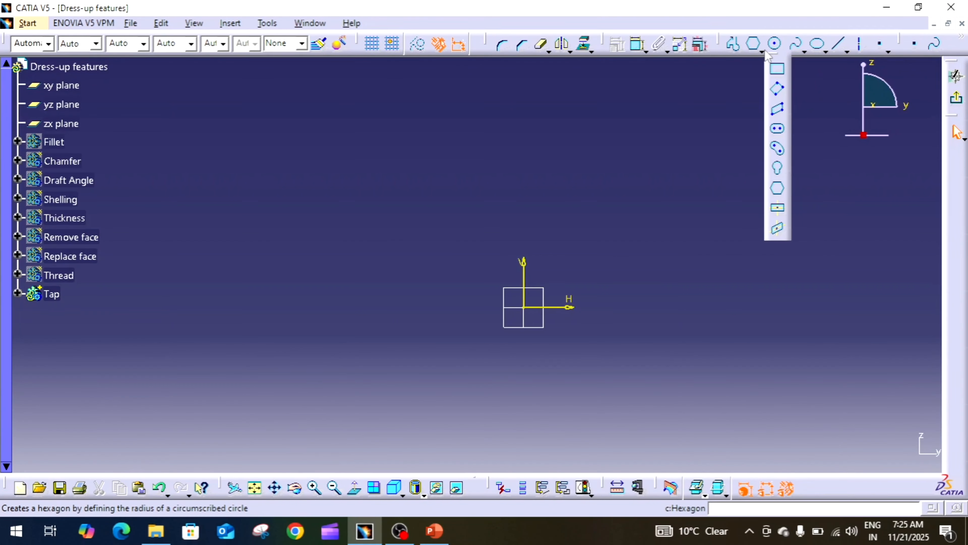
{"action": "left_click", "coordinate": [774, 76]}
{"action": "left_click", "coordinate": [564, 307]}
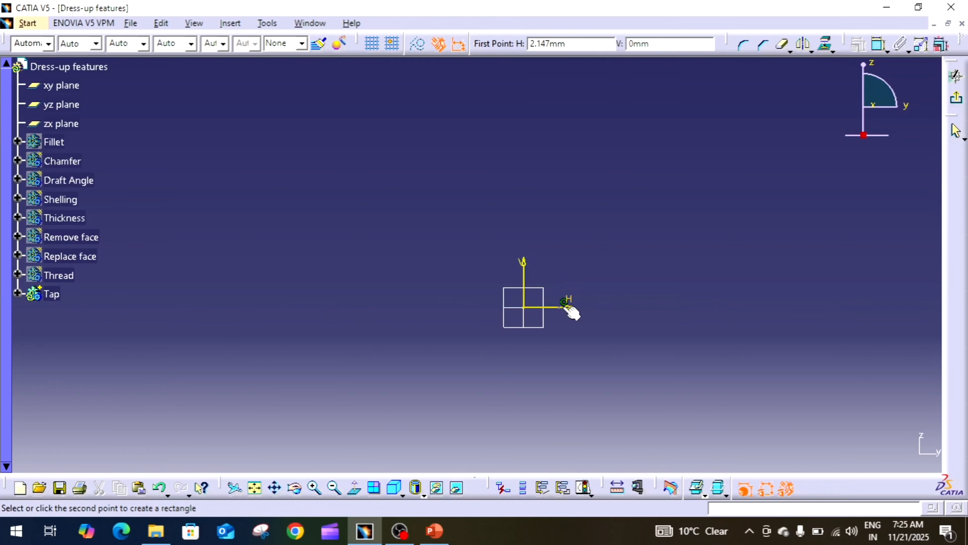
{"action": "left_click", "coordinate": [591, 278]}
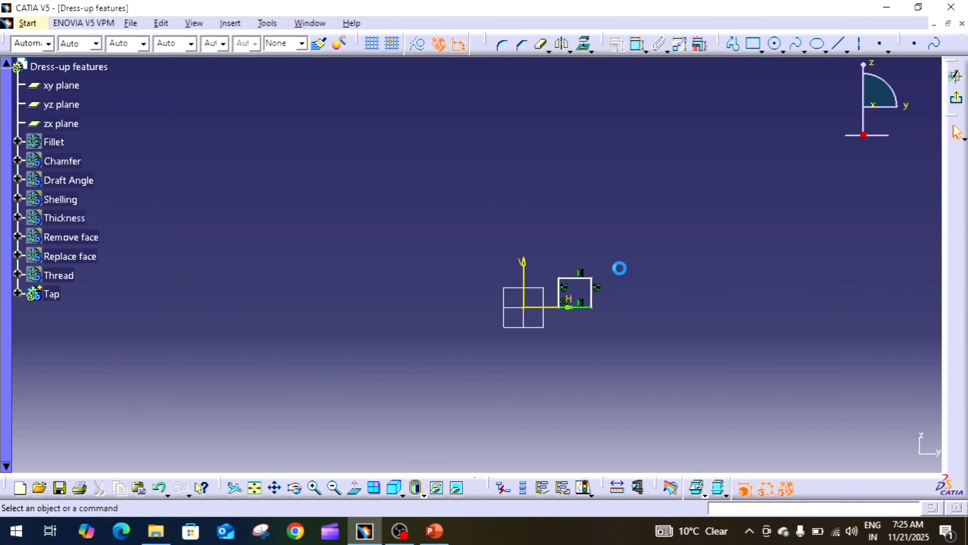
Dimension the distance from the V axis to the rectangle's nearer vertical side and set it to 3 mm
{"action": "left_click", "coordinate": [638, 45]}
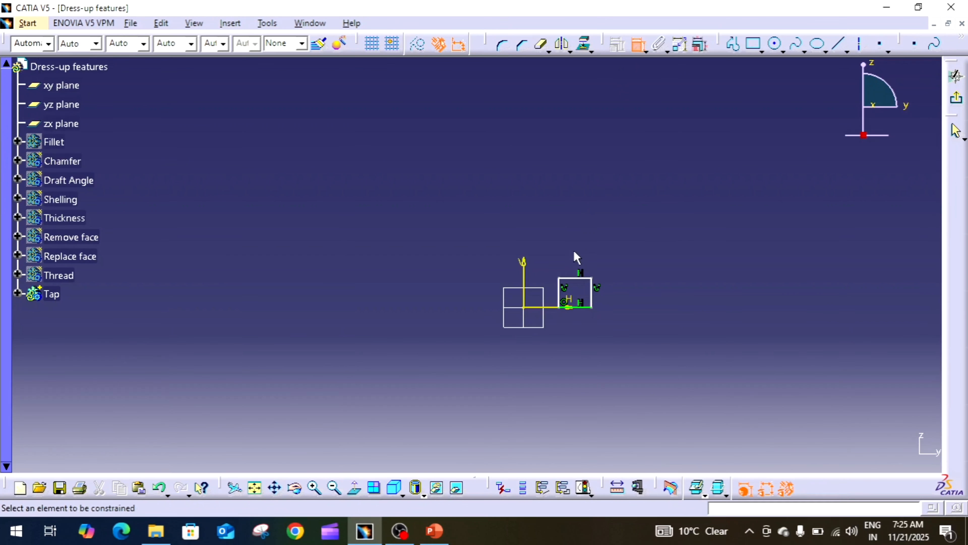
{"action": "left_click", "coordinate": [558, 292]}
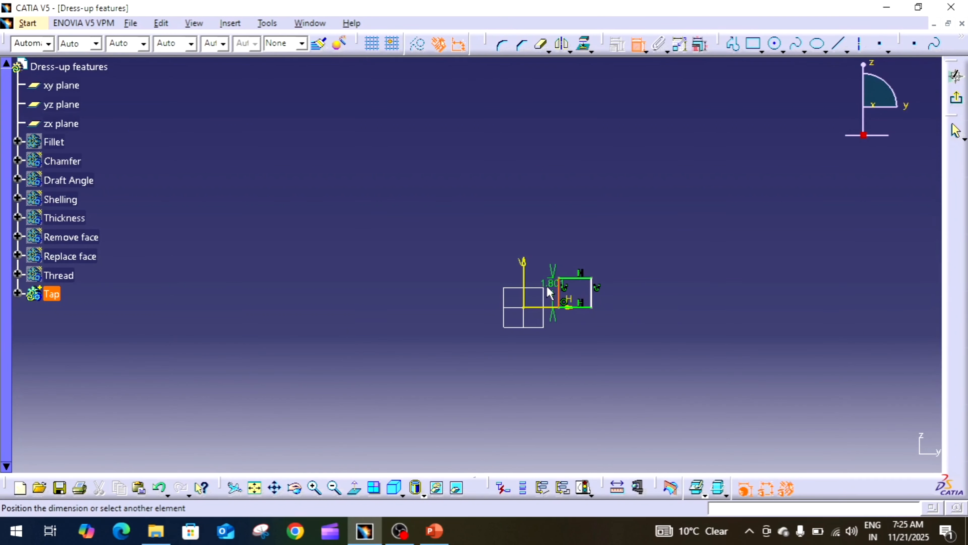
{"action": "left_click", "coordinate": [523, 276]}
{"action": "left_click", "coordinate": [551, 245]}
{"action": "double_click", "coordinate": [543, 243]}
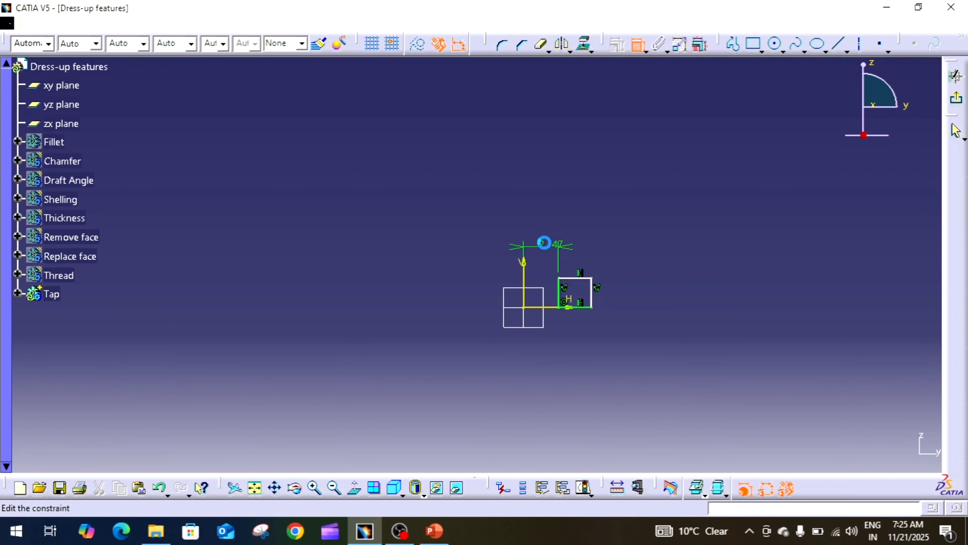
{"action": "type", "text": "6"}
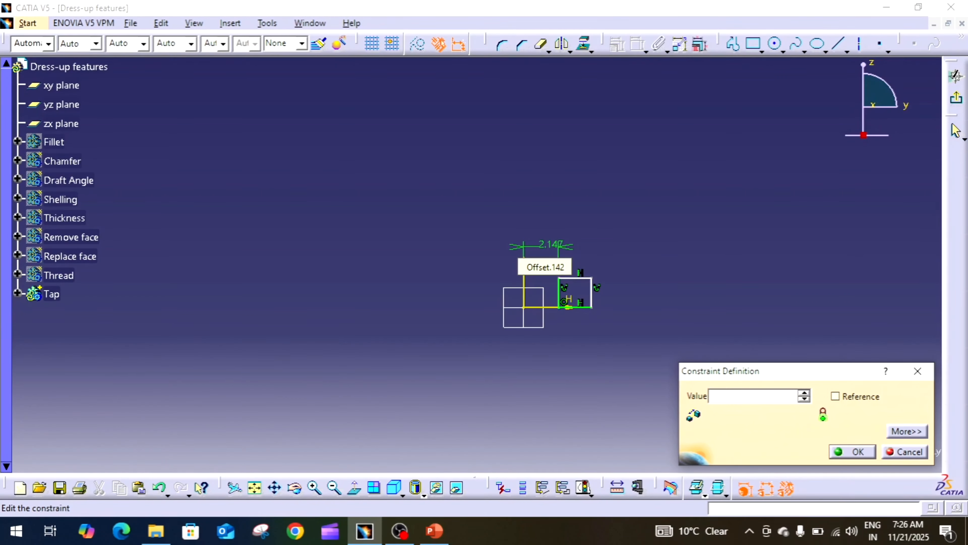
{"action": "key", "text": "Return"}
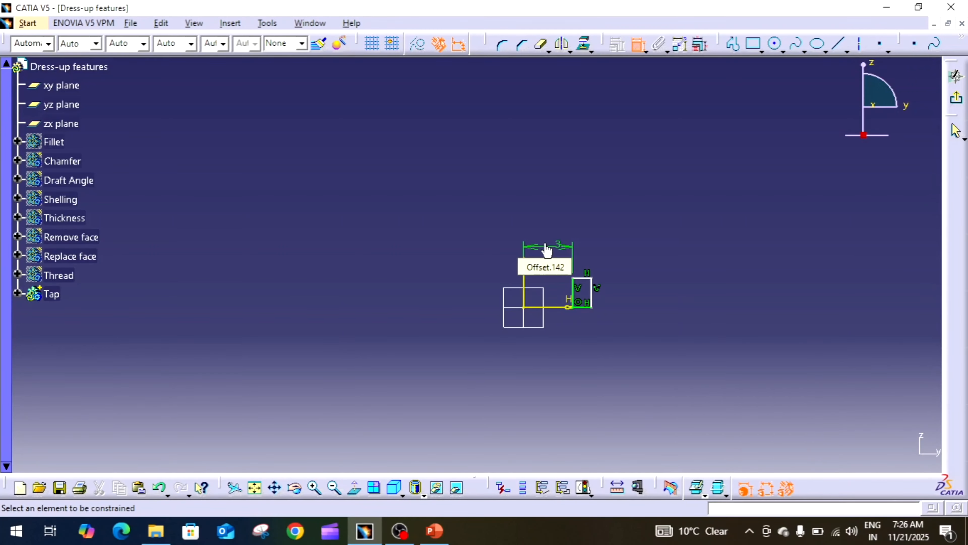
Dimension the distance from the V axis to the rectangle's farther vertical side and set it to 5 mm
{"action": "left_click", "coordinate": [592, 299]}
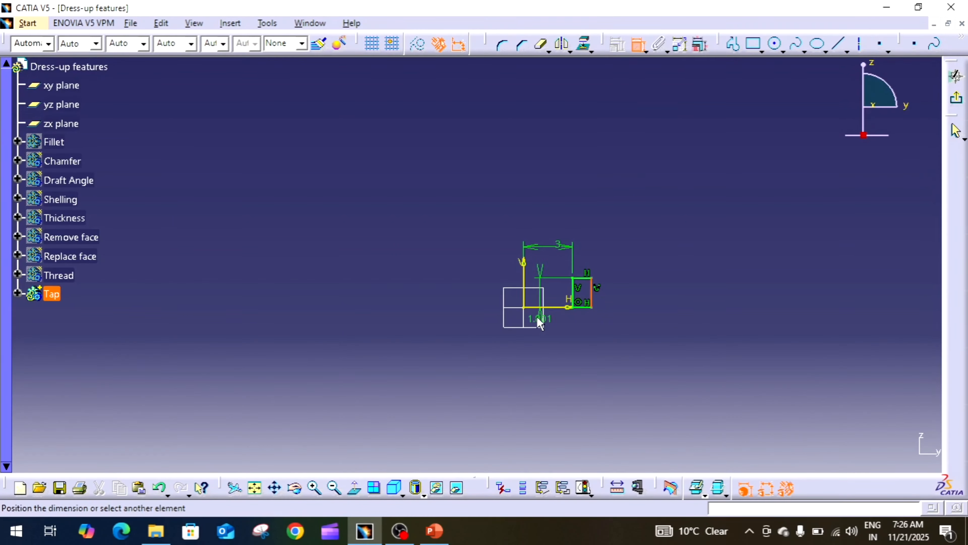
{"action": "left_click", "coordinate": [525, 298]}
{"action": "left_click", "coordinate": [572, 344]}
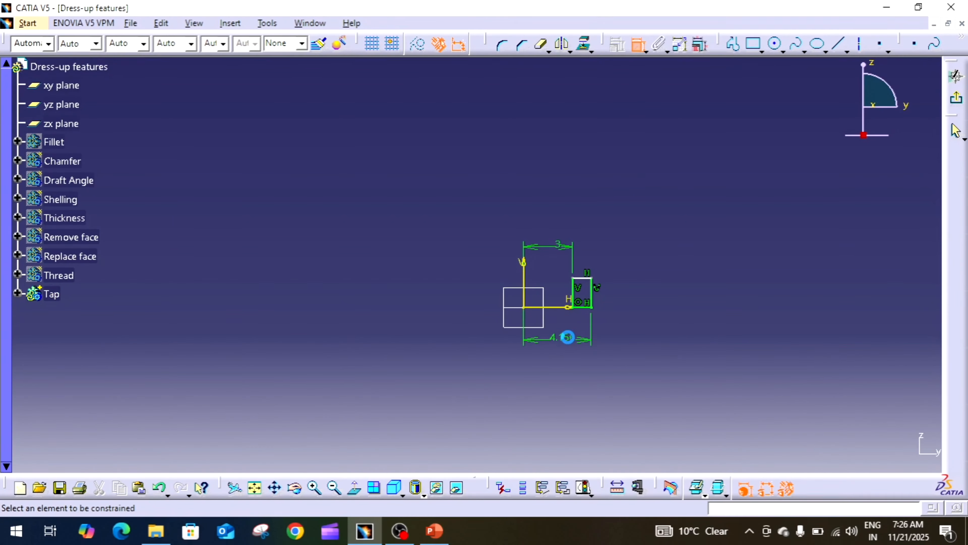
{"action": "double_click", "coordinate": [570, 343]}
{"action": "type", "text": "4"}
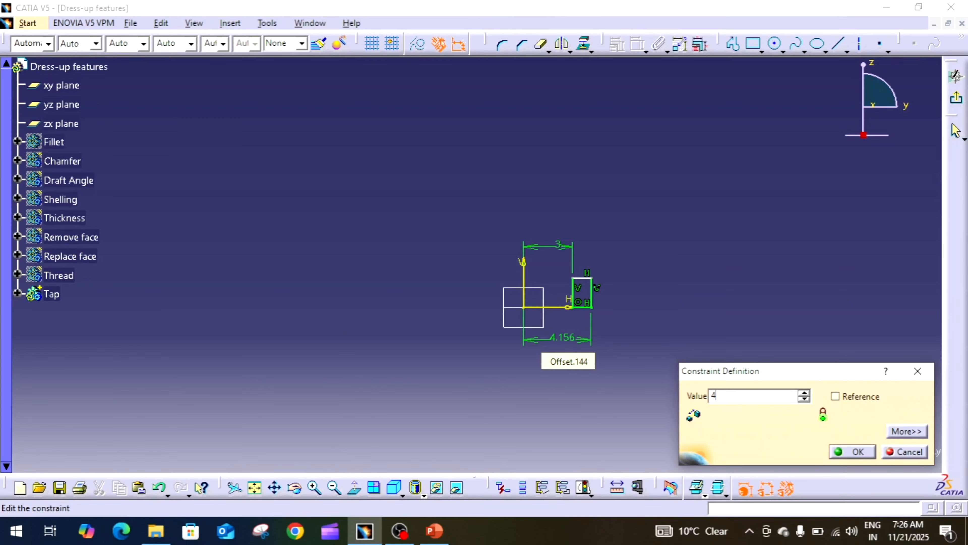
{"action": "type", "text": "5mm"}
{"action": "key", "text": "Return"}
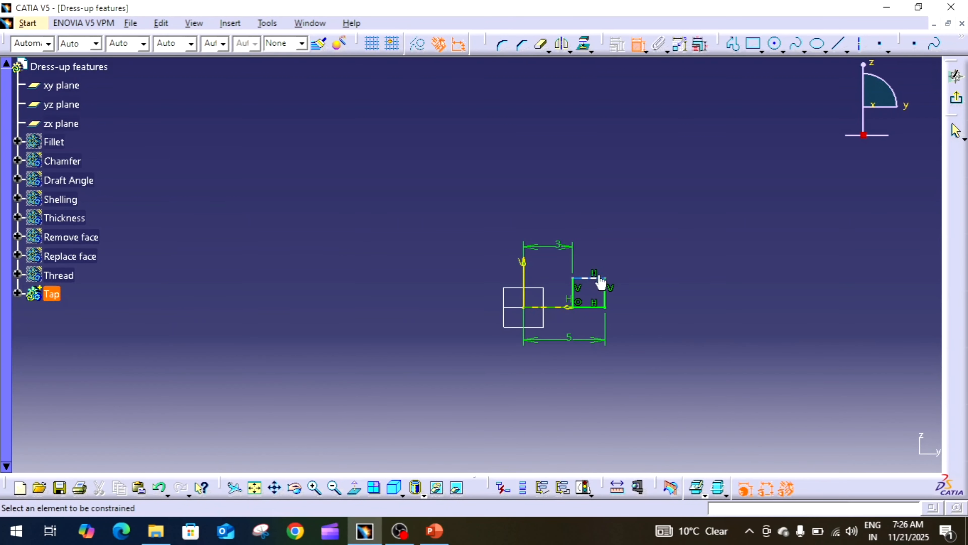
Dimension the rectangle's height and set it to 5 mm
{"action": "left_click", "coordinate": [609, 292]}
{"action": "left_click", "coordinate": [661, 301]}
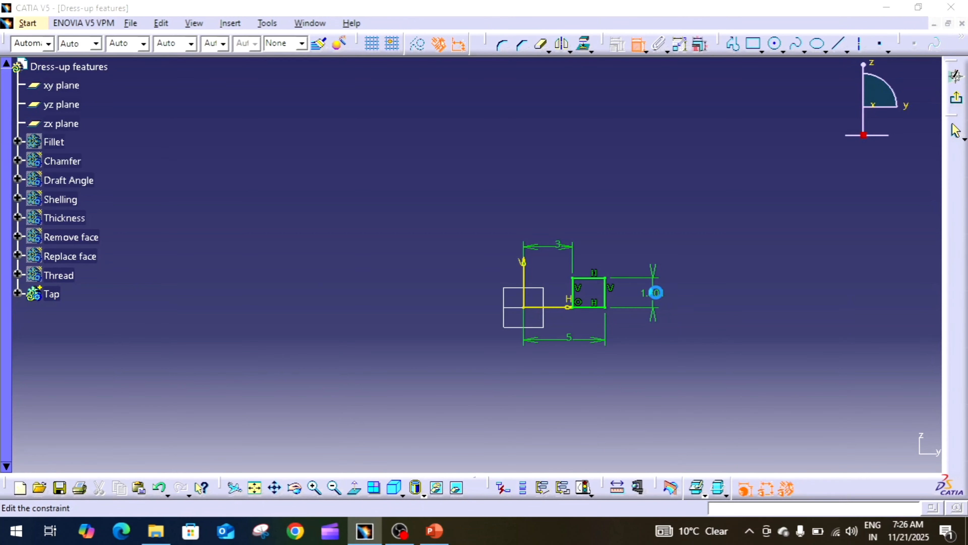
{"action": "double_click", "coordinate": [654, 294]}
{"action": "type", "text": "5"}
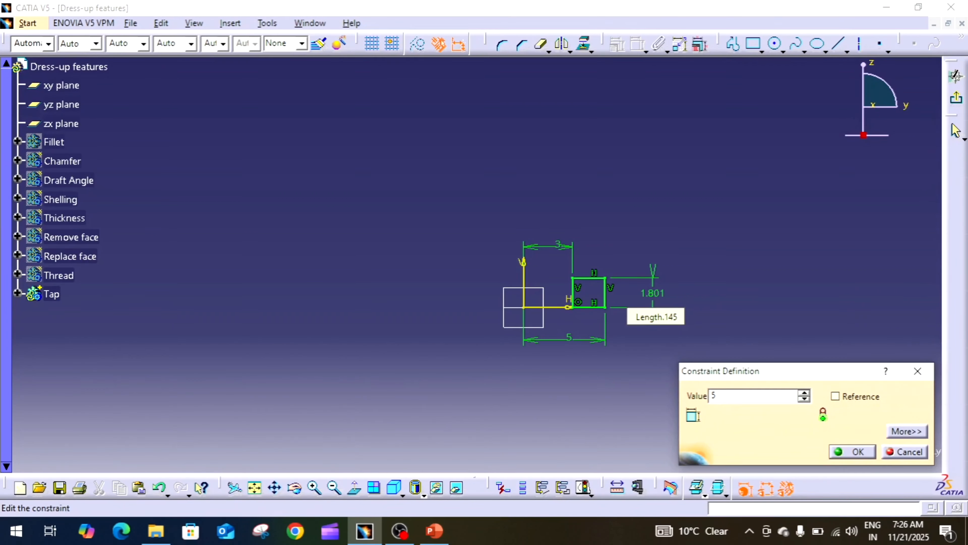
{"action": "key", "text": "Return"}
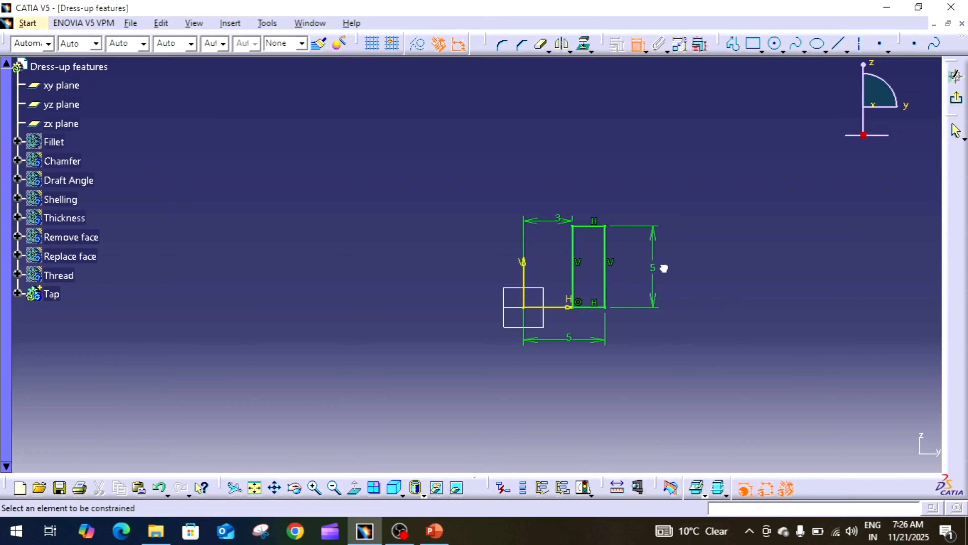
Change the rectangle's height to 3 mm and exit the sketch
{"action": "double_click", "coordinate": [651, 268]}
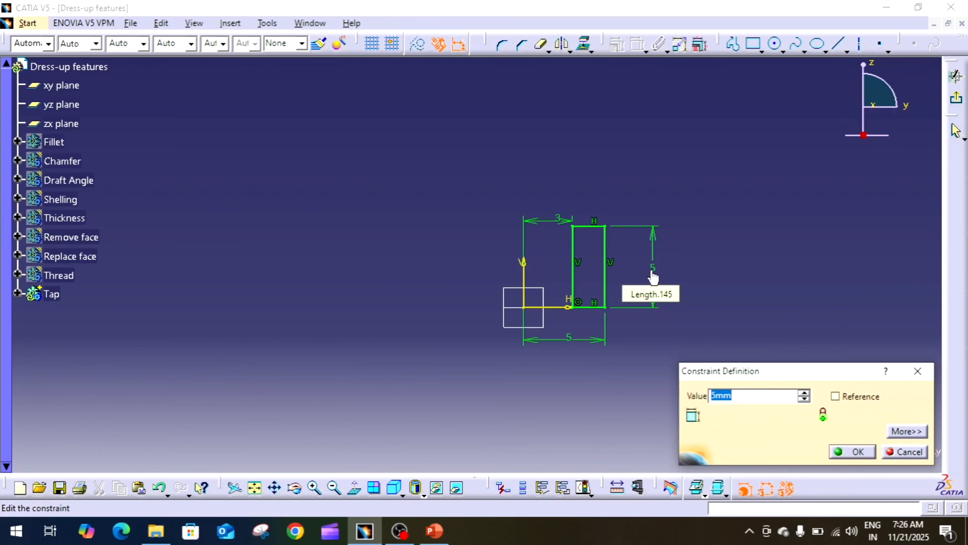
{"action": "type", "text": "3"}
{"action": "key", "text": "Return"}
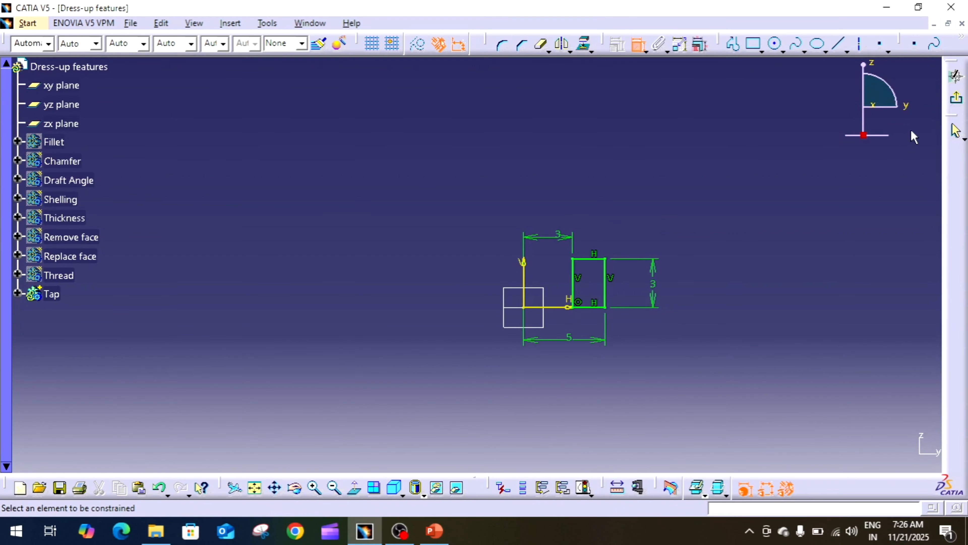
{"action": "left_click", "coordinate": [956, 98]}
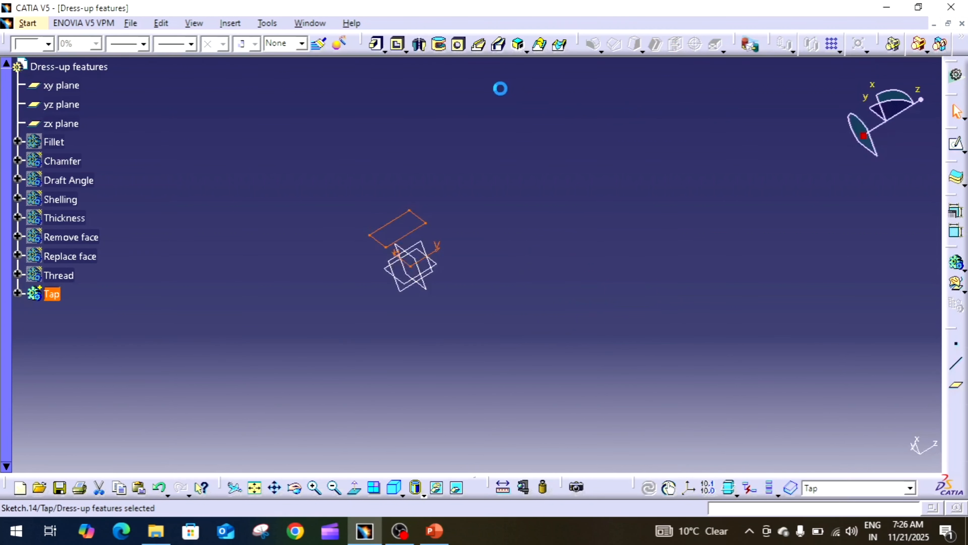
Revolve the rectangle 360 degrees about the sketch's vertical axis with the Shaft command to create a ring
{"action": "left_click", "coordinate": [419, 45]}
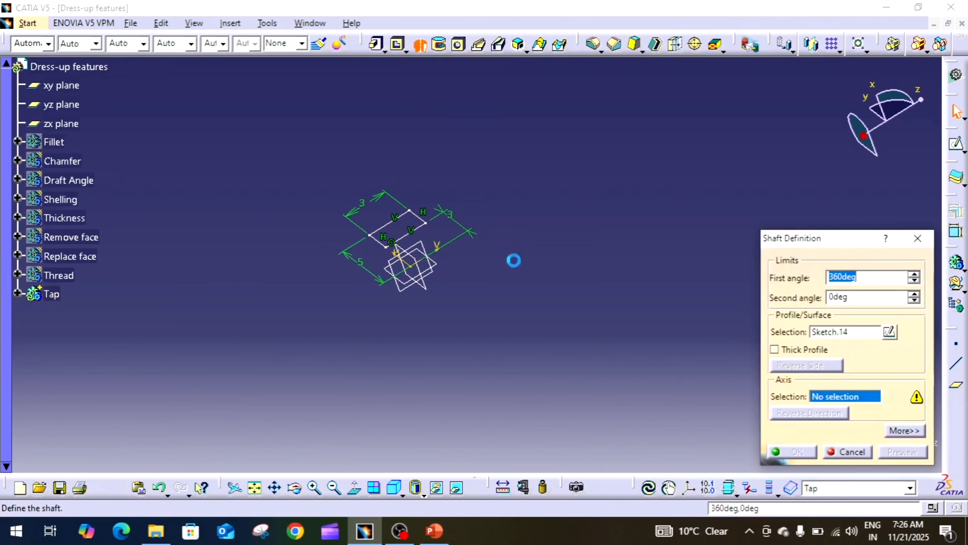
{"action": "left_click", "coordinate": [858, 395]}
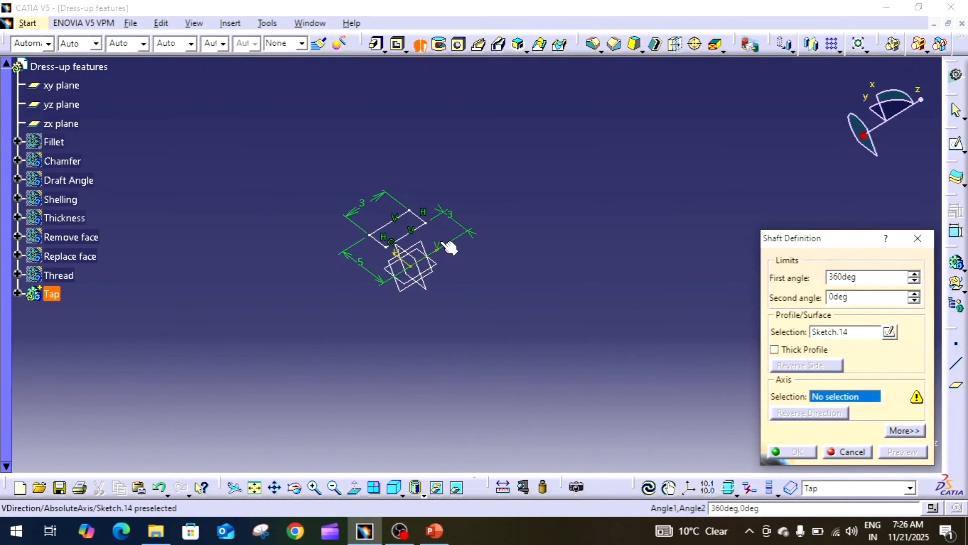
{"action": "left_click", "coordinate": [438, 253]}
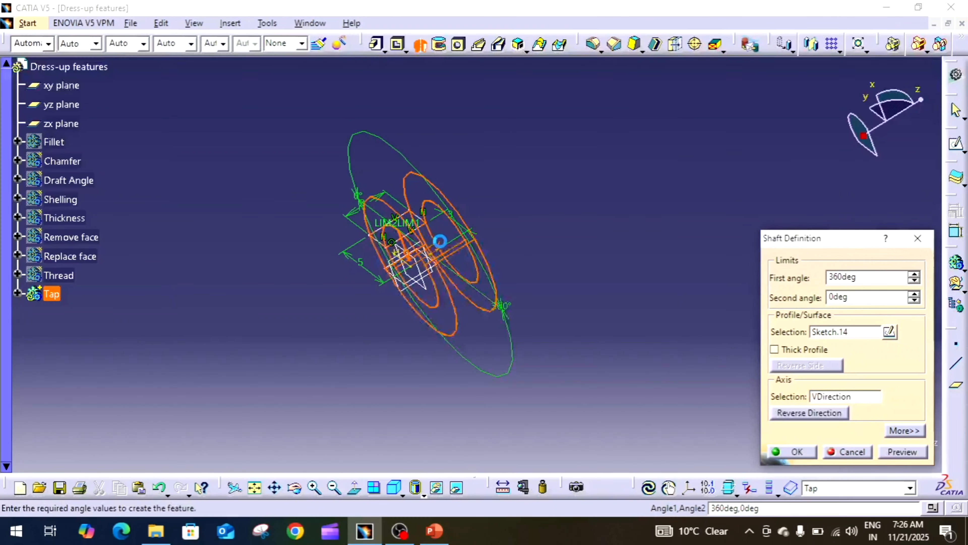
{"action": "left_click", "coordinate": [805, 453]}
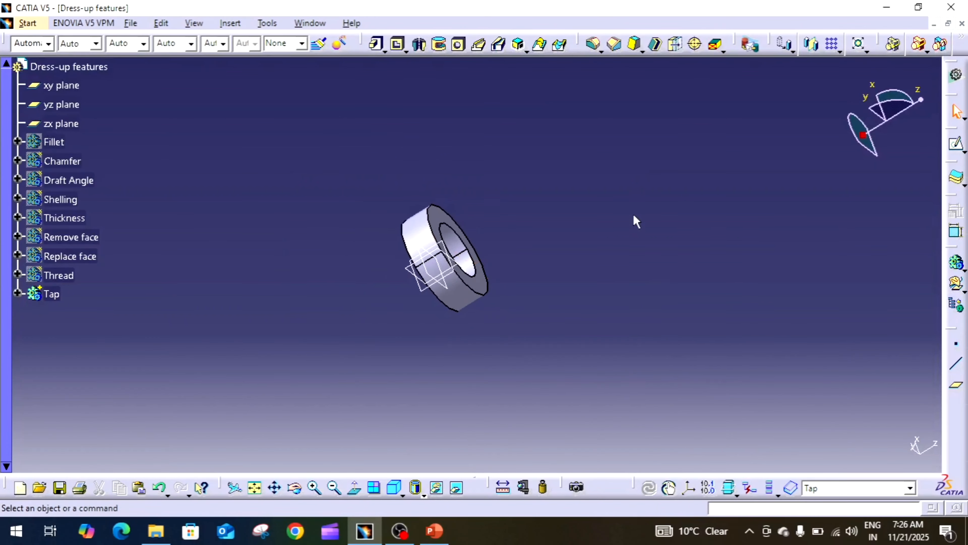
Chamfer both outer circular edges of the ring at 45 degrees in Length1/Angle mode
{"action": "middle_click_drag", "start_coordinate": [633, 215], "coordinate": [533, 200]}
{"action": "middle_click_drag", "start_coordinate": [457, 290], "coordinate": [558, 127]}
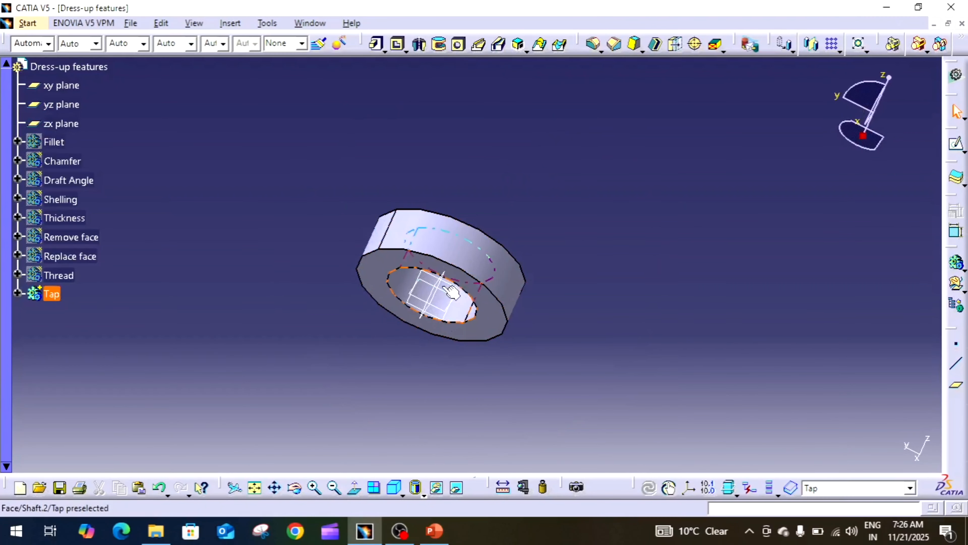
{"action": "left_click", "coordinate": [615, 44]}
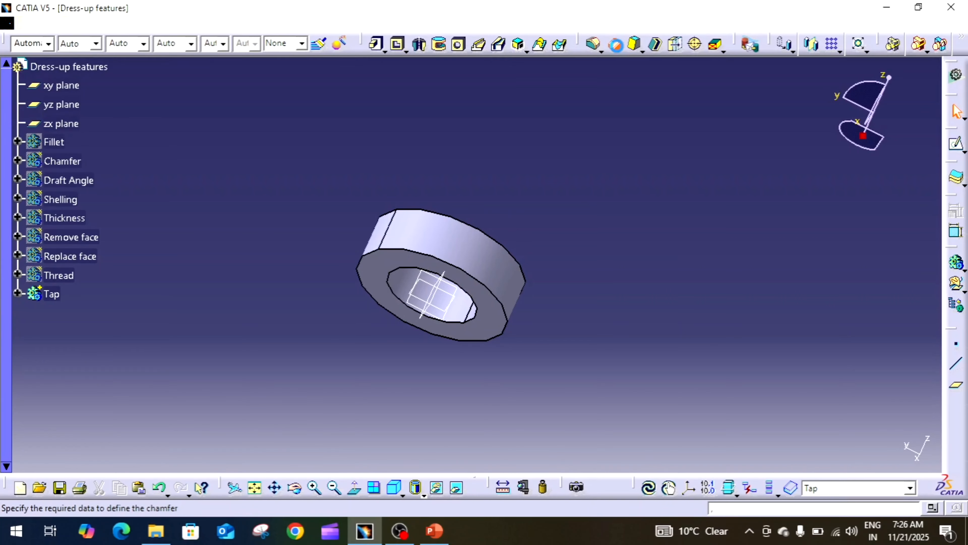
{"action": "left_click", "coordinate": [481, 267]}
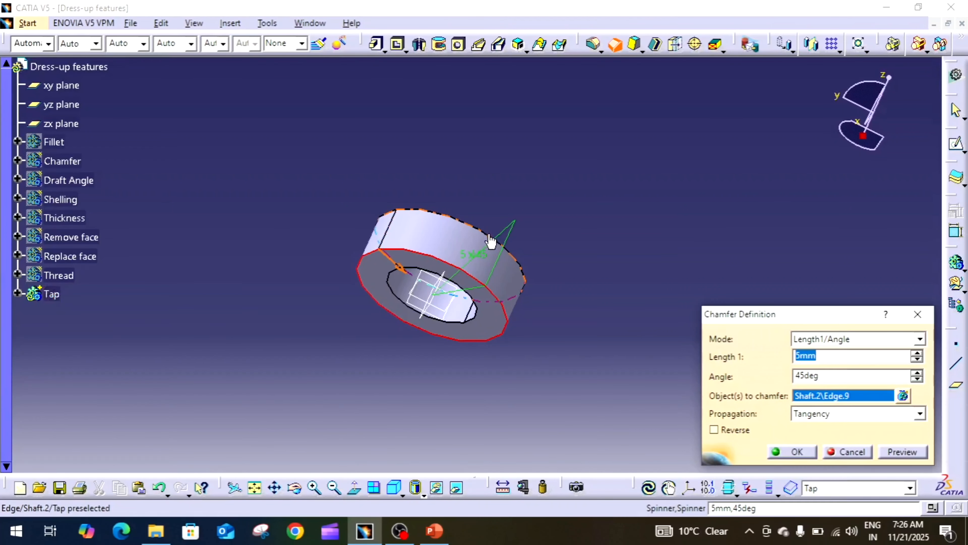
{"action": "left_click", "coordinate": [491, 237]}
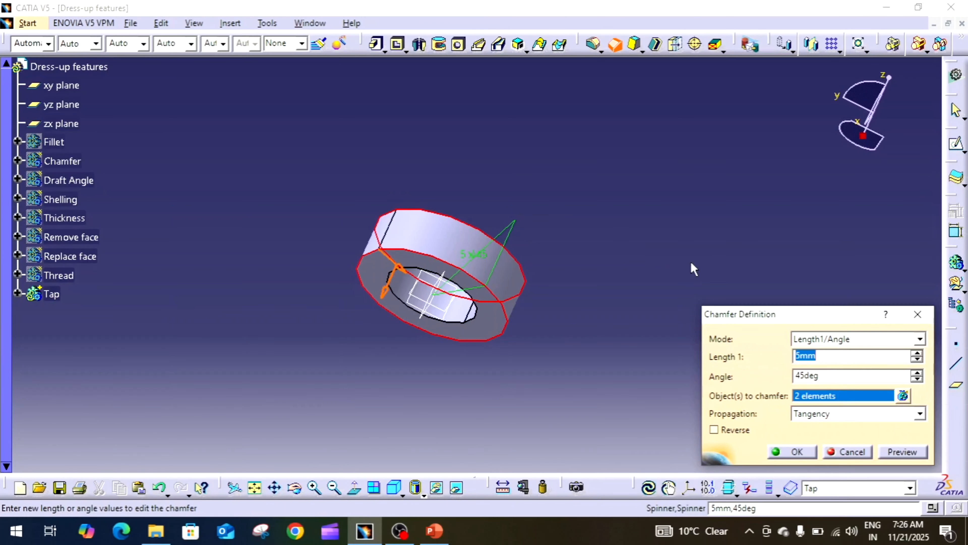
{"action": "key", "text": "BackSpace"}
{"action": "type", "text": "3"}
{"action": "key", "text": "Return"}
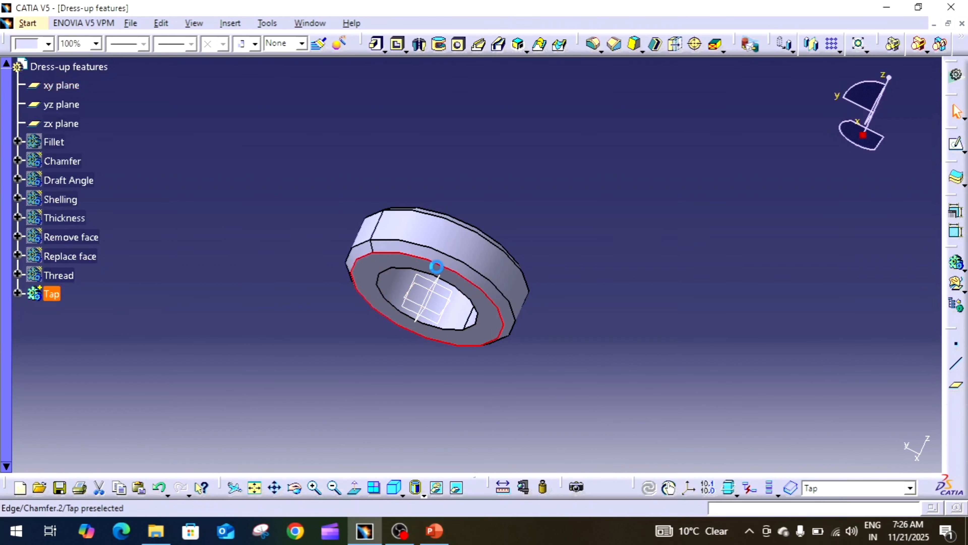
Start a sketch on the ring's flat end face and draw a hexagon centred on the origin, about 9.6 mm across flats
{"action": "left_click", "coordinate": [493, 303]}
{"action": "left_click", "coordinate": [957, 147]}
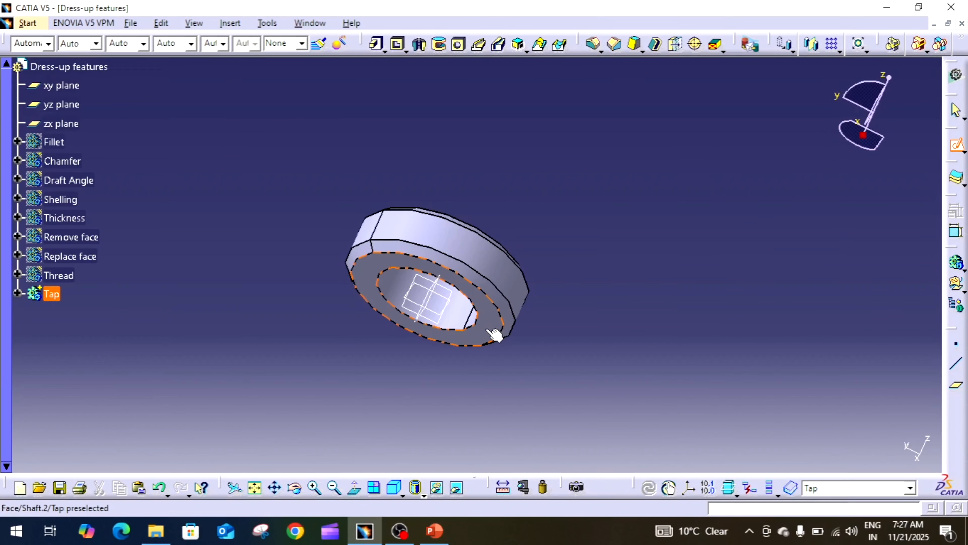
{"action": "left_click", "coordinate": [495, 334]}
{"action": "middle_click_drag", "start_coordinate": [630, 163], "coordinate": [598, 148]}
{"action": "left_click", "coordinate": [754, 46]}
{"action": "left_click", "coordinate": [761, 50]}
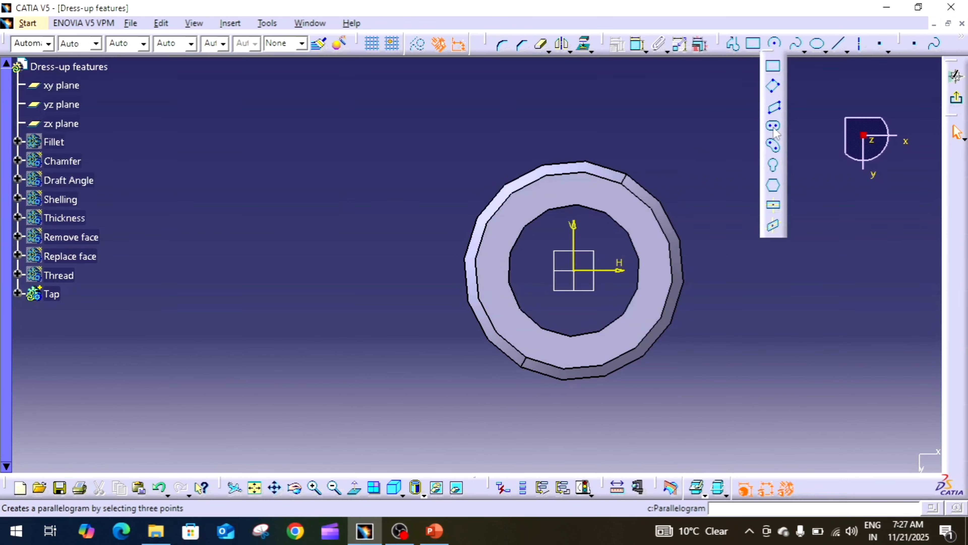
{"action": "left_click", "coordinate": [774, 187]}
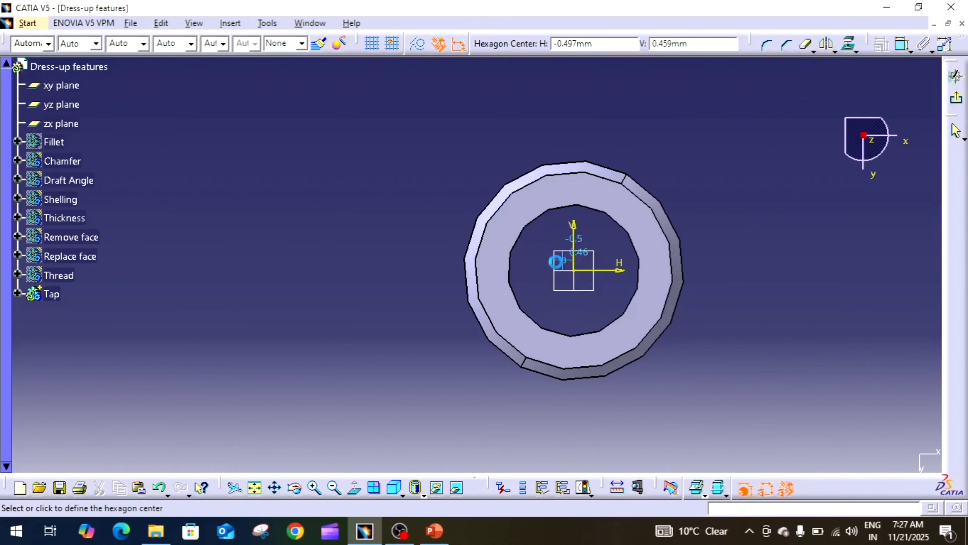
{"action": "left_click", "coordinate": [575, 270]}
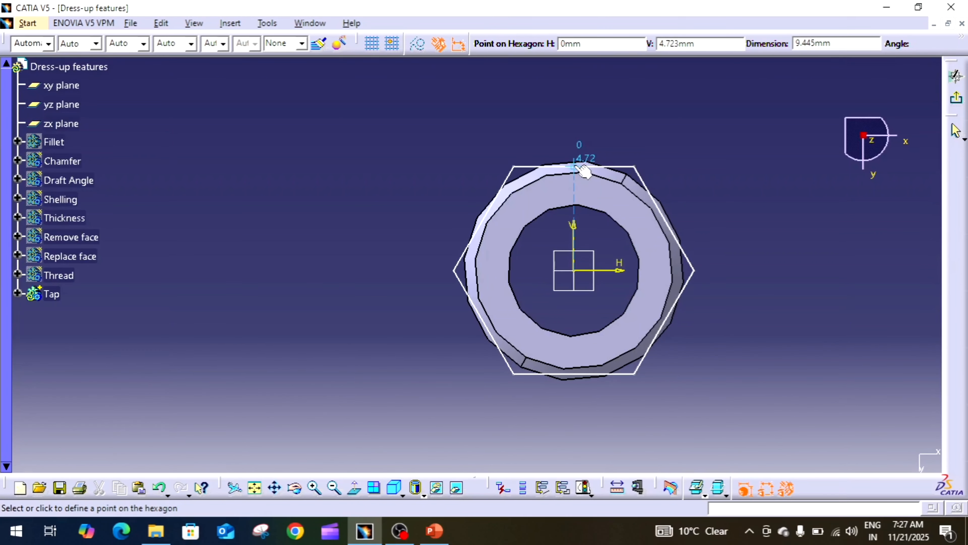
{"action": "left_click", "coordinate": [581, 167]}
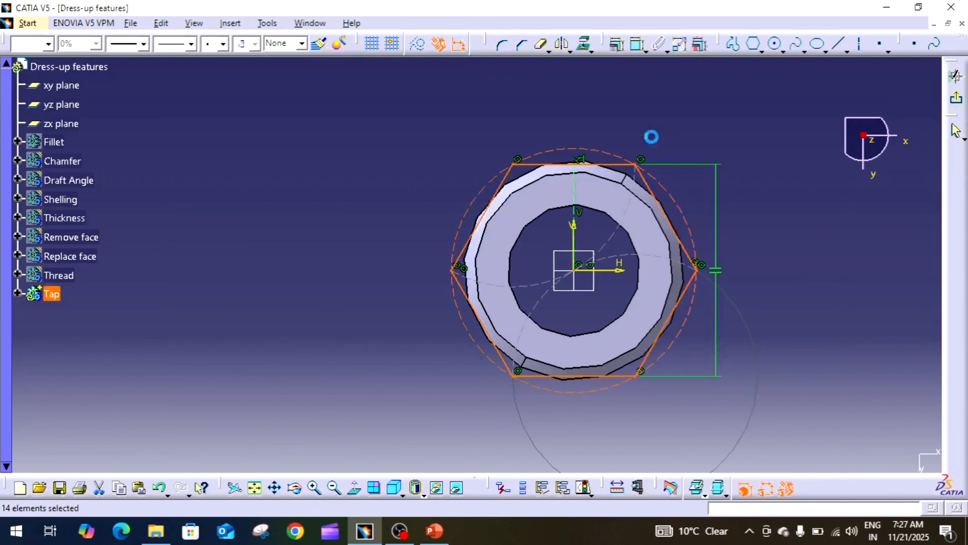
Draw a circle of about 6 mm radius centred on the origin so that it encloses the hexagon
{"action": "left_click", "coordinate": [774, 43]}
{"action": "left_click", "coordinate": [582, 276]}
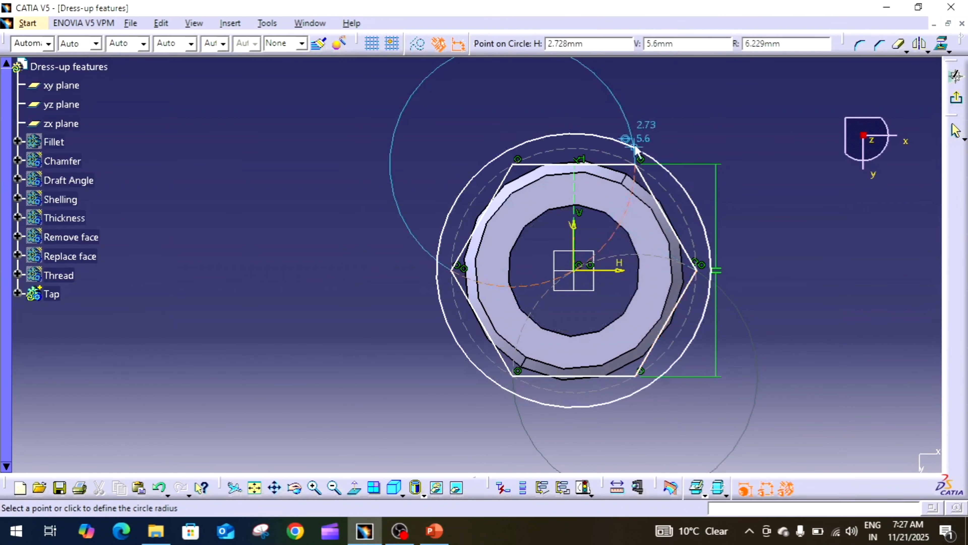
{"action": "left_click", "coordinate": [644, 136]}
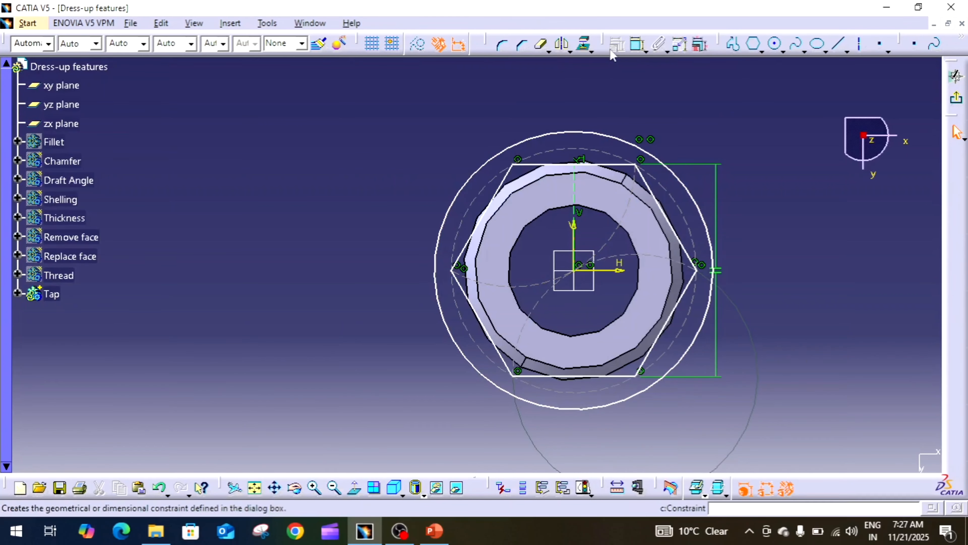
Dimension the distance between the hexagon's two horizontal sides and set it to 9 mm
{"action": "left_click", "coordinate": [637, 45]}
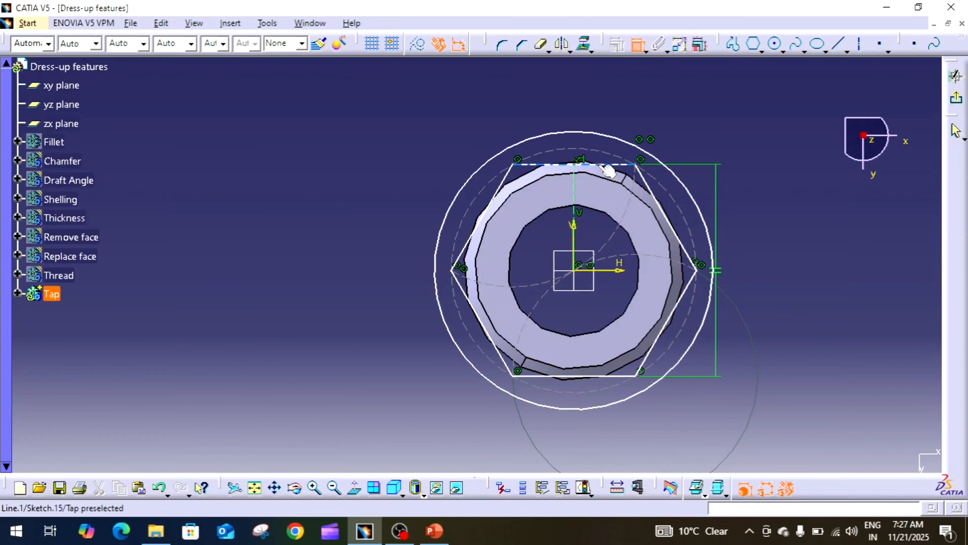
{"action": "left_click", "coordinate": [628, 165]}
{"action": "left_click", "coordinate": [620, 376]}
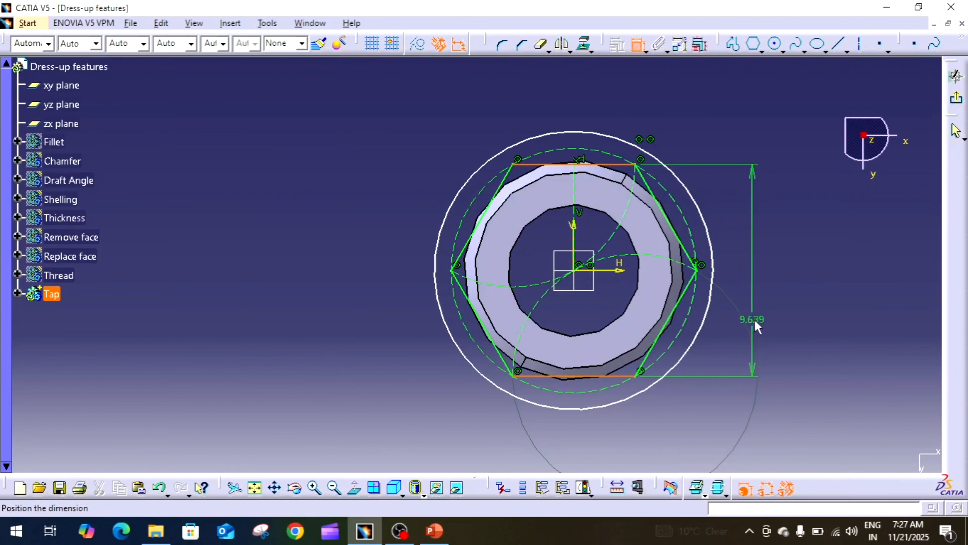
{"action": "left_click", "coordinate": [755, 319]}
{"action": "double_click", "coordinate": [754, 321]}
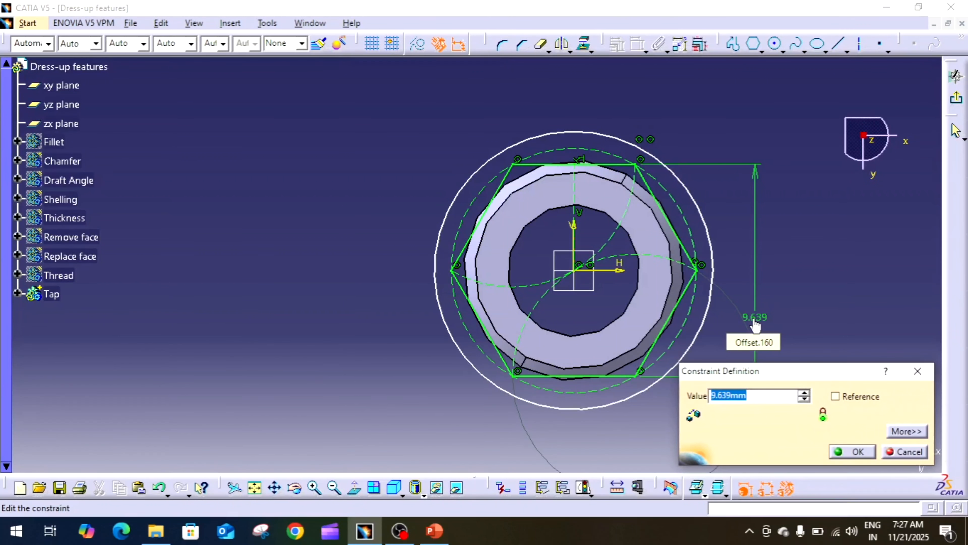
{"action": "type", "text": "9"}
{"action": "key", "text": "Return"}
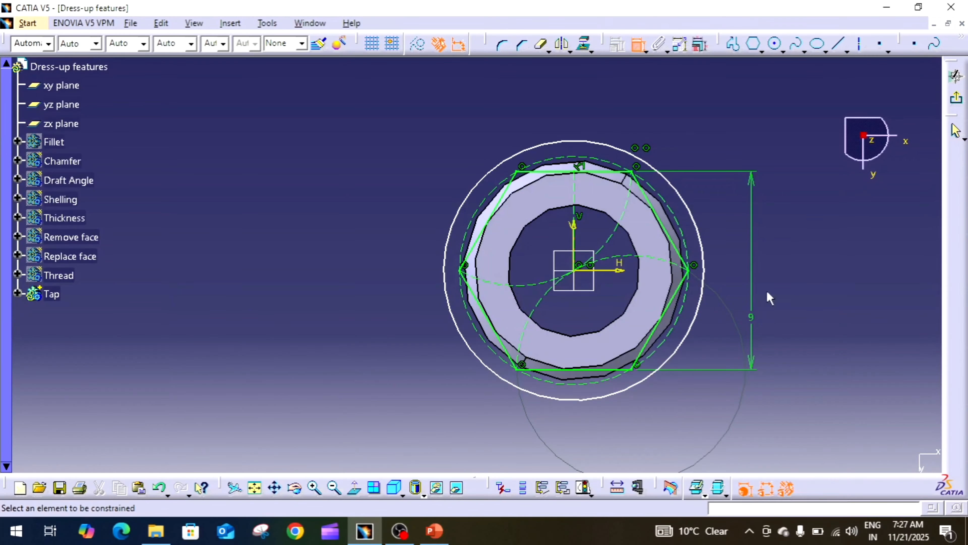
Try 9.5 mm for the hexagon's across-flats distance and set it back to 9 mm
{"action": "double_click", "coordinate": [752, 322]}
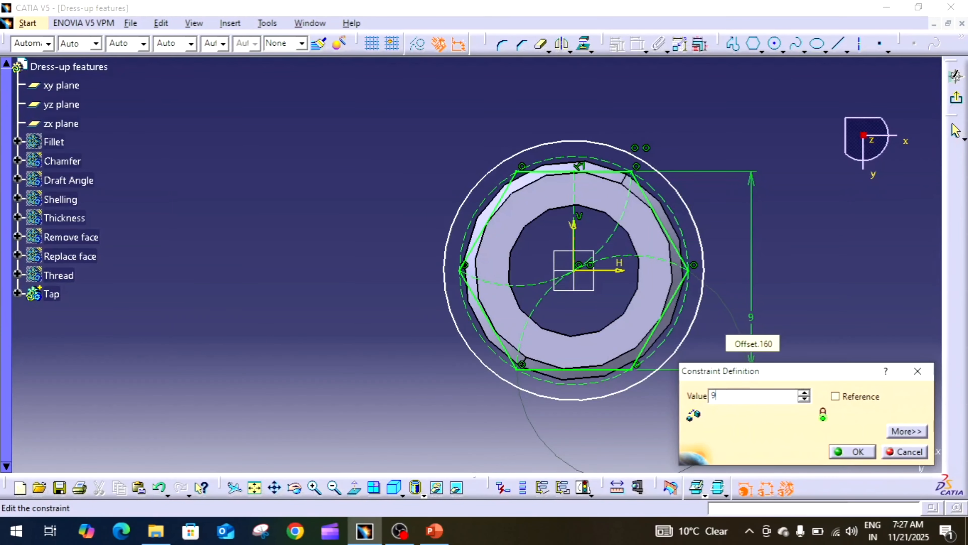
{"action": "type", "text": "9.5mm"}
{"action": "key", "text": "Return"}
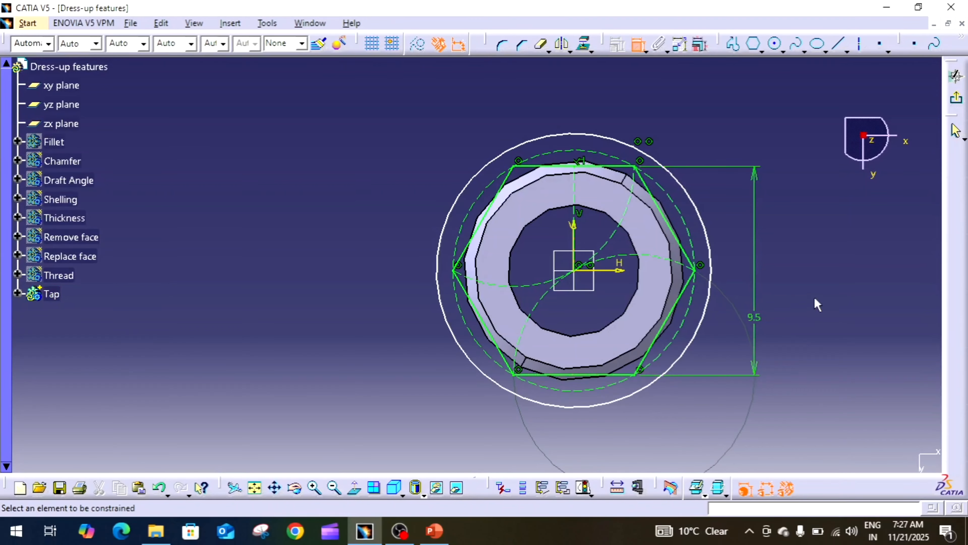
{"action": "double_click", "coordinate": [754, 324]}
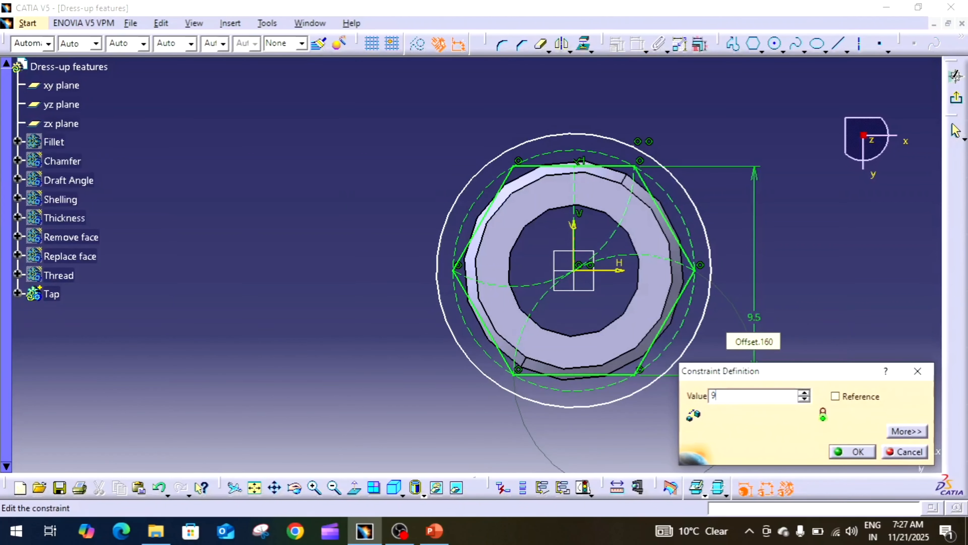
{"action": "type", "text": "9"}
{"action": "key", "text": "Return"}
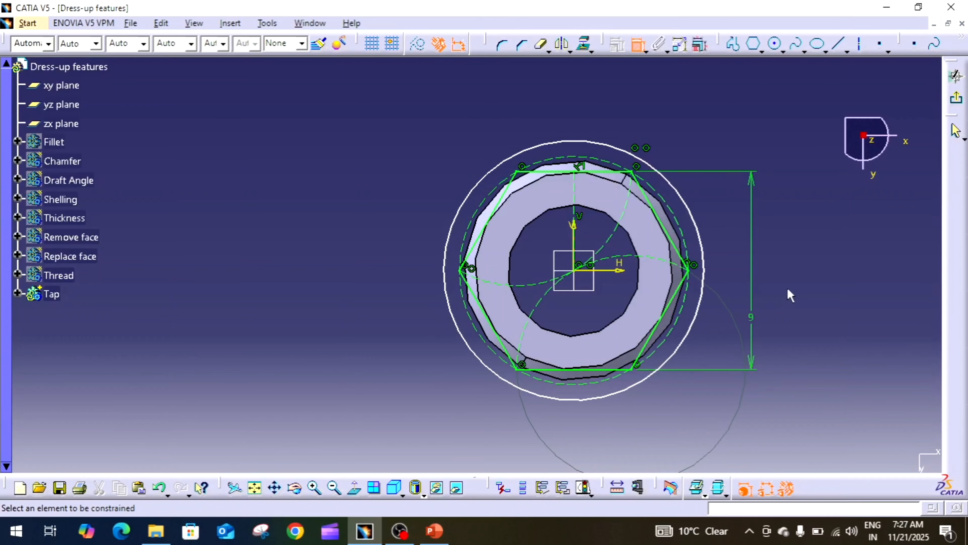
Dimension the outer circle, set its diameter to 11 mm, and exit the sketch
{"action": "left_click", "coordinate": [644, 158]}
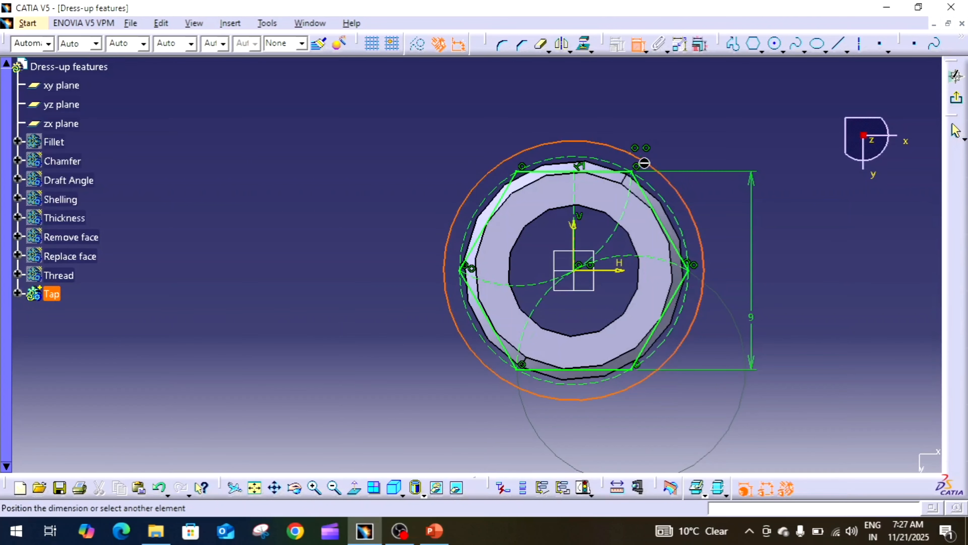
{"action": "left_click", "coordinate": [699, 151]}
{"action": "double_click", "coordinate": [699, 151]}
{"action": "type", "text": "11"}
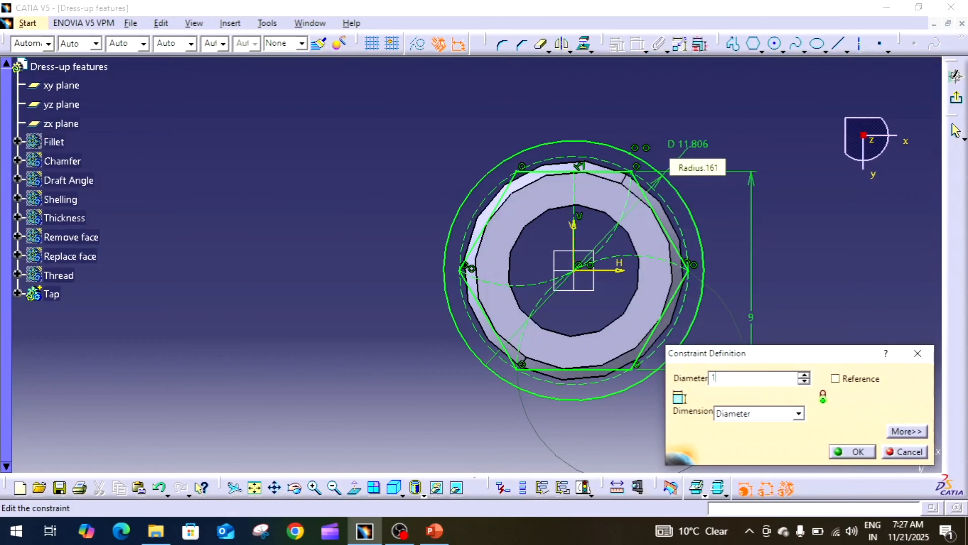
{"action": "key", "text": "Return"}
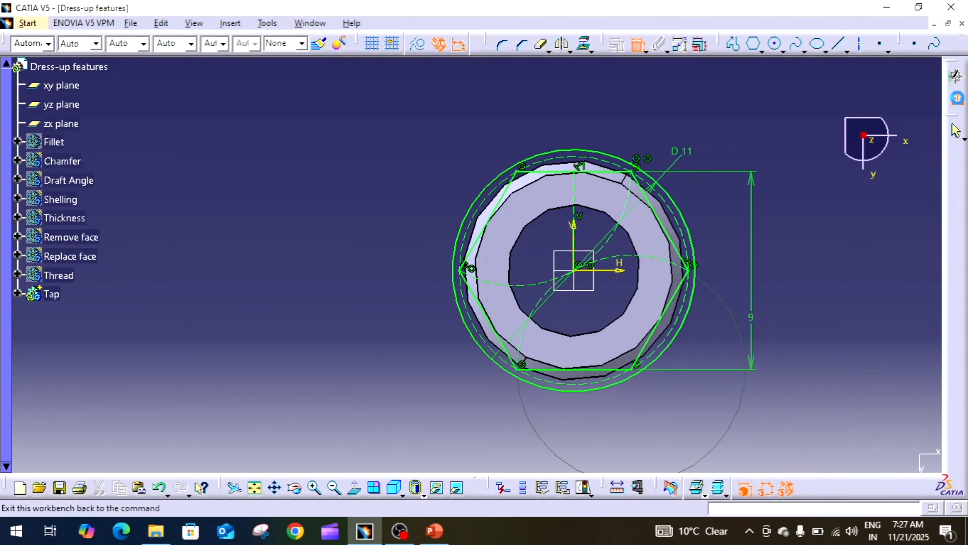
{"action": "left_click", "coordinate": [956, 97]}
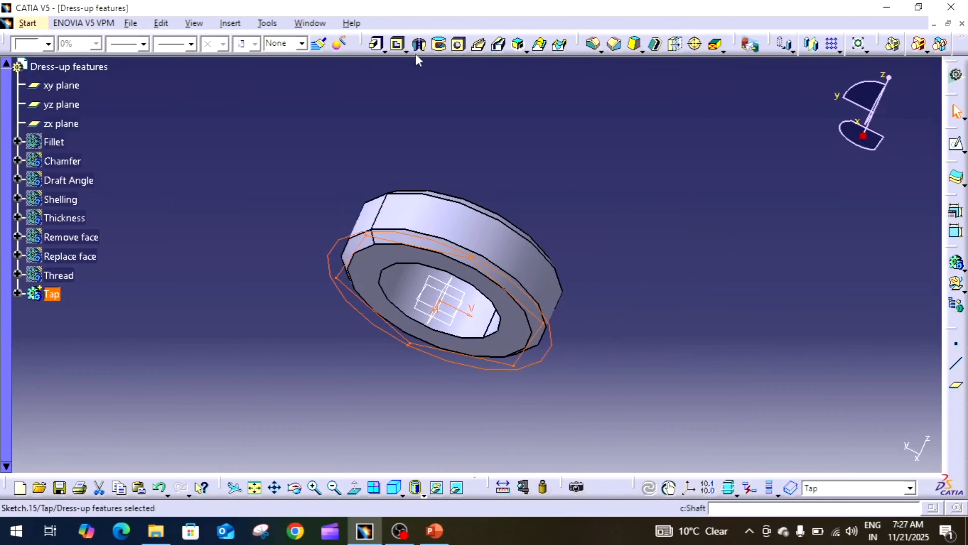
Pocket the area between hexagon and circle with the Up to next limit to cut the ring into a hexagonal nut
{"action": "left_click", "coordinate": [397, 44]}
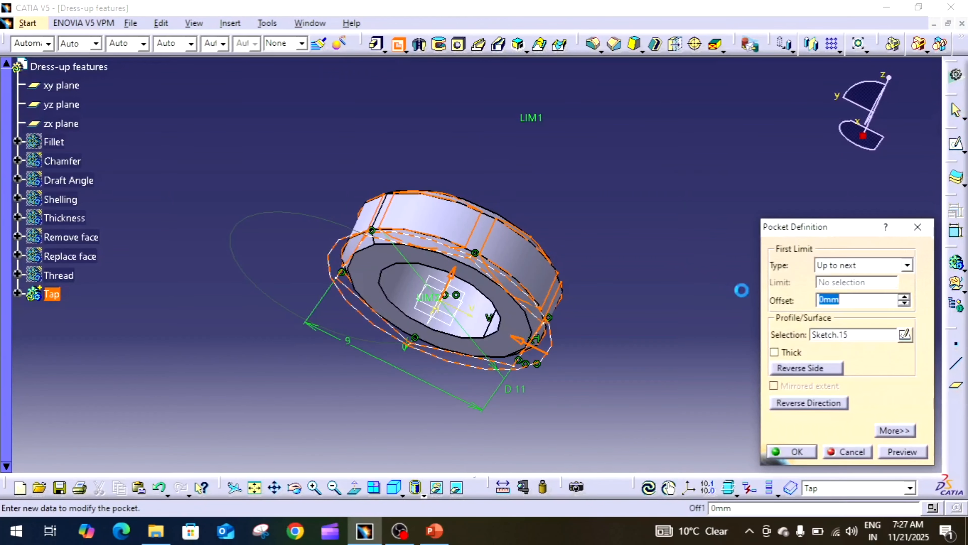
{"action": "left_click", "coordinate": [796, 452]}
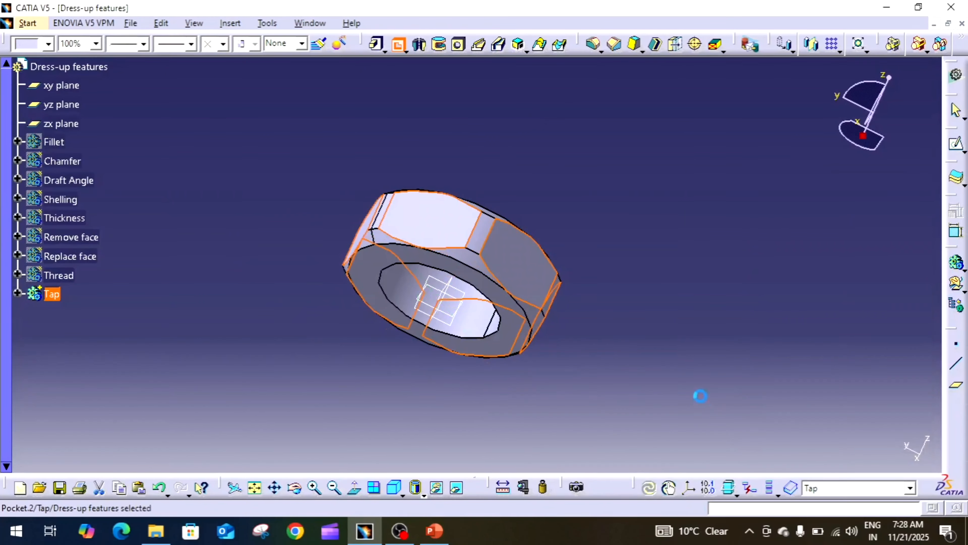
{"action": "middle_click_drag", "start_coordinate": [699, 395], "coordinate": [639, 220]}
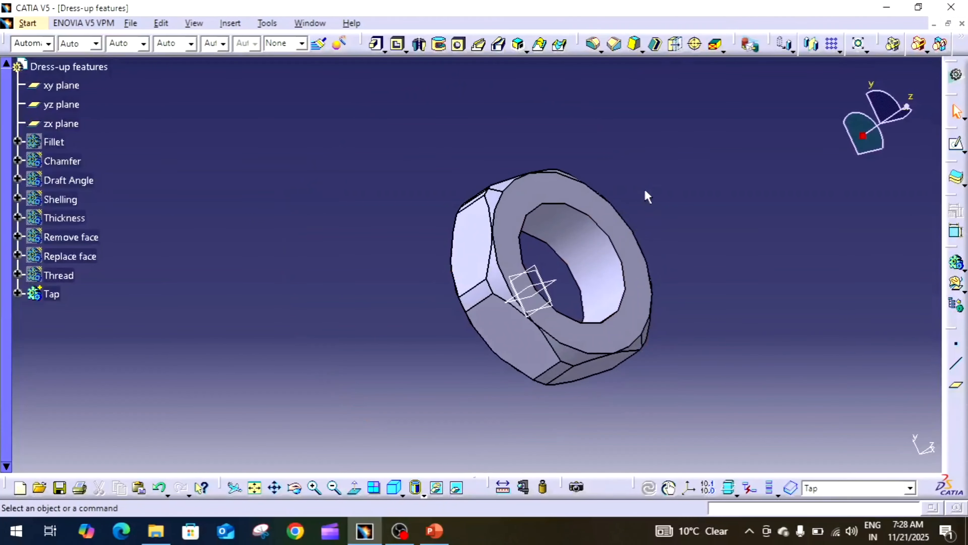
Define an M6 tap with 3 mm thread depth on the nut's bore, limited by its flat end face, and try to preview it
{"action": "left_click", "coordinate": [695, 48]}
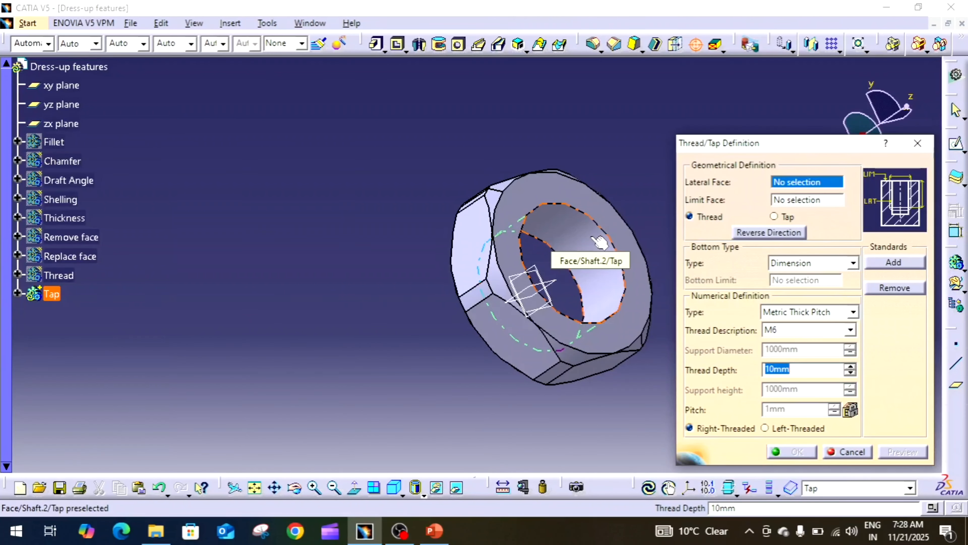
{"action": "left_click", "coordinate": [599, 241]}
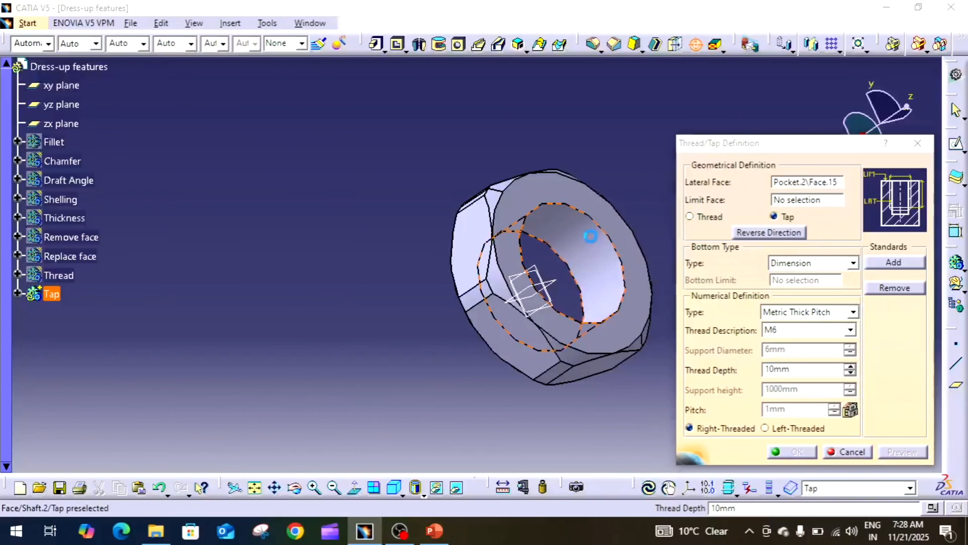
{"action": "left_click", "coordinate": [614, 207]}
{"action": "middle_click_drag", "start_coordinate": [630, 198], "coordinate": [514, 231]}
{"action": "middle_click_drag", "start_coordinate": [569, 255], "coordinate": [590, 272]}
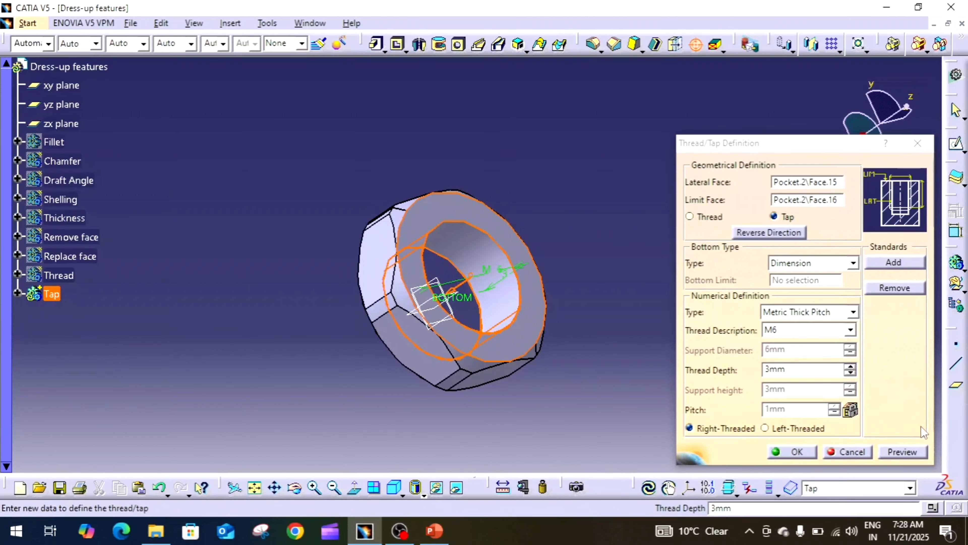
{"action": "left_click", "coordinate": [907, 451]}
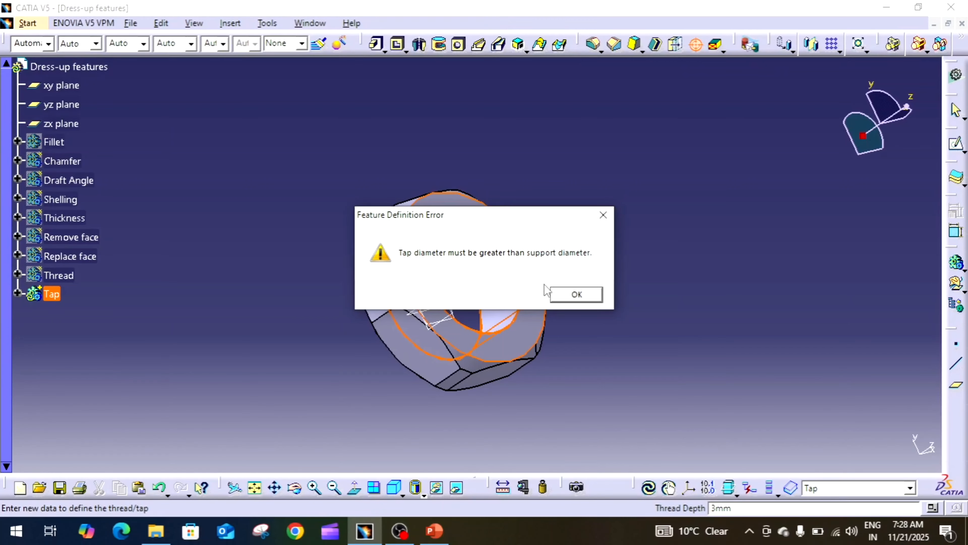
{"action": "left_click", "coordinate": [576, 294]}
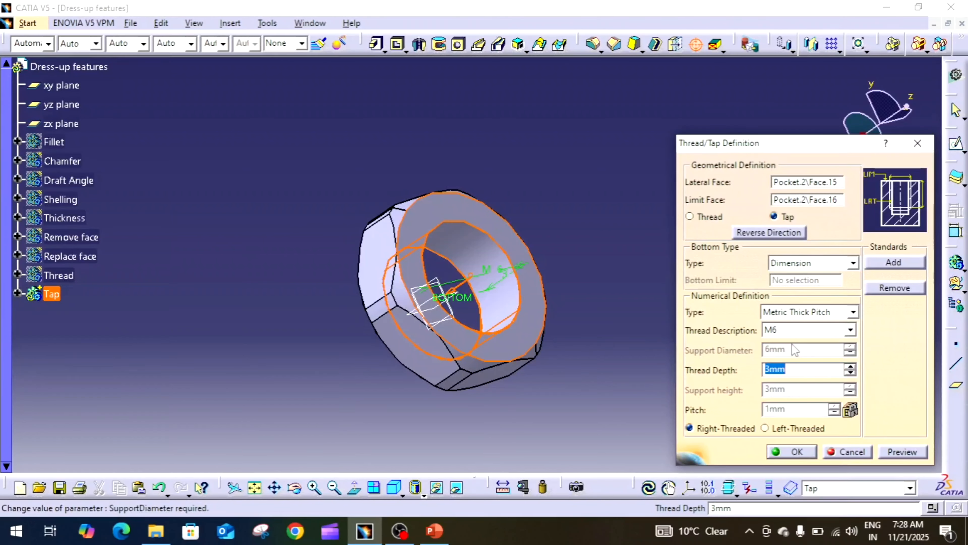
Set the tap's thread description to M8 and dismiss the support-diameter message
{"action": "left_click", "coordinate": [810, 330]}
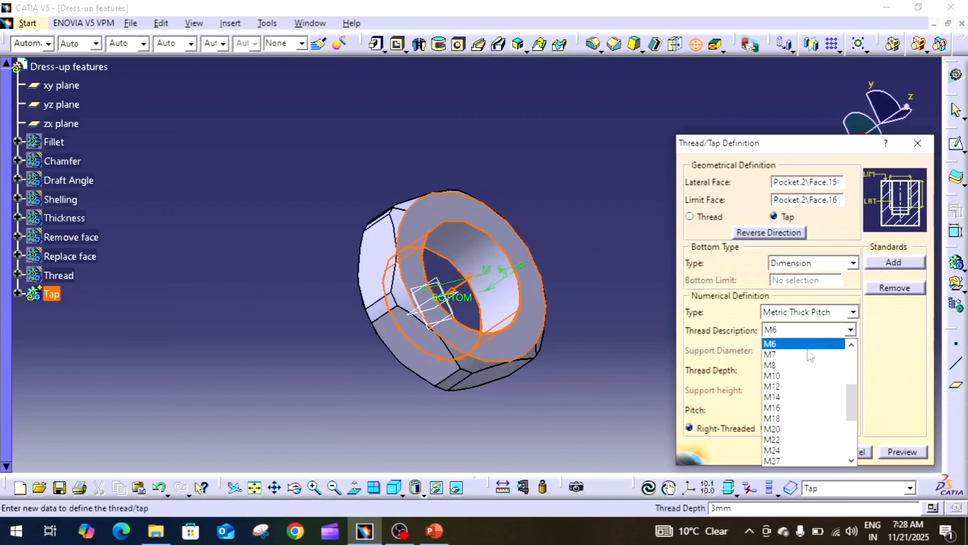
{"action": "left_click", "coordinate": [794, 365]}
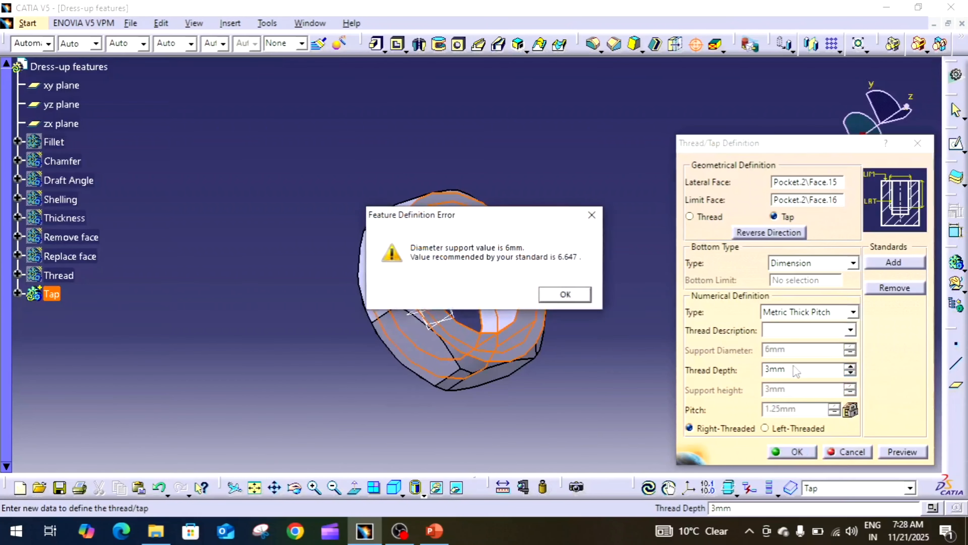
{"action": "left_click", "coordinate": [577, 297]}
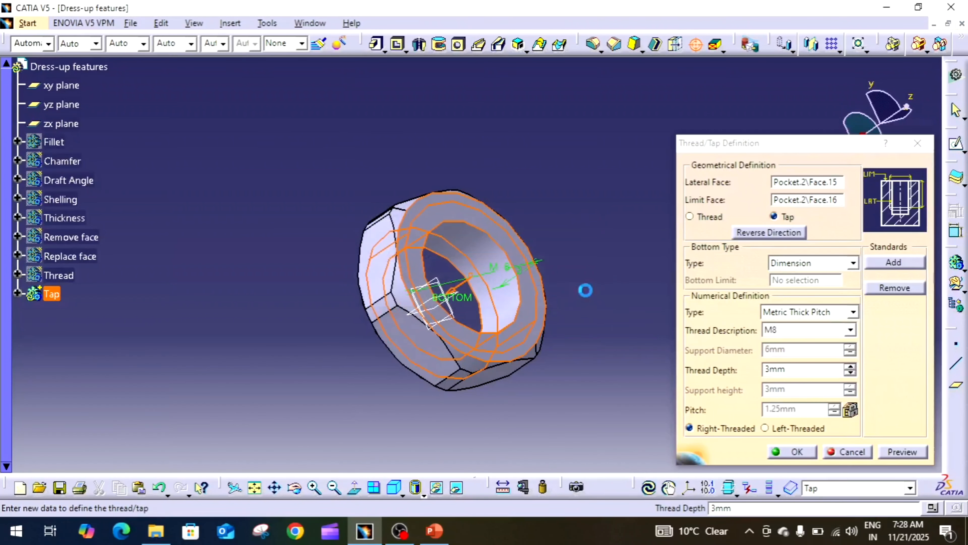
Preview the M8 tap on the nut's bore and discard the tap definition
{"action": "left_click", "coordinate": [902, 452]}
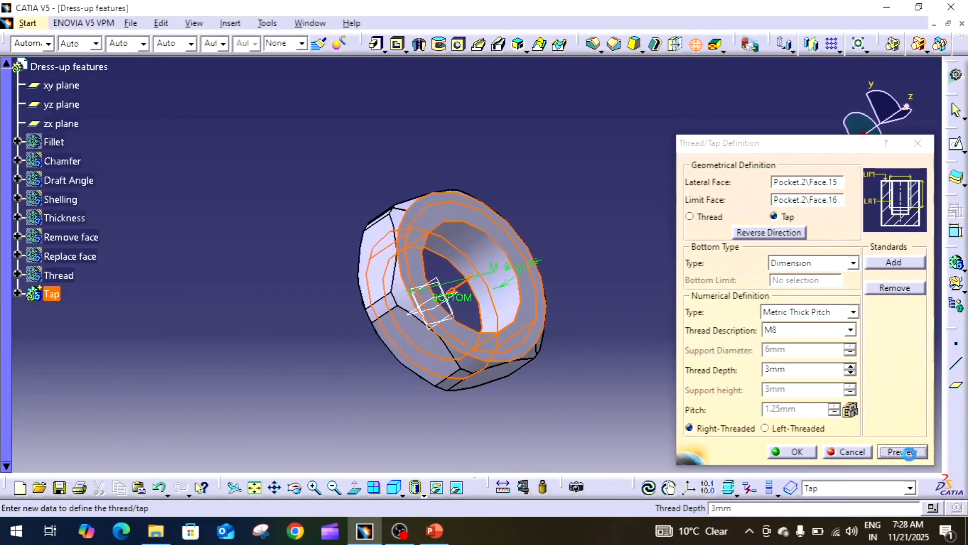
{"action": "middle_click_drag", "start_coordinate": [614, 329], "coordinate": [570, 352]}
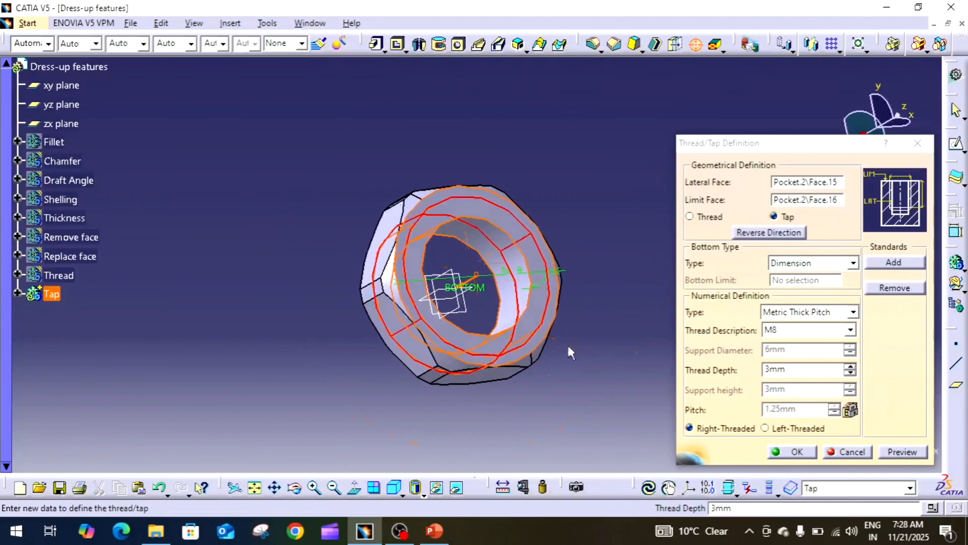
{"action": "left_click", "coordinate": [847, 452]}
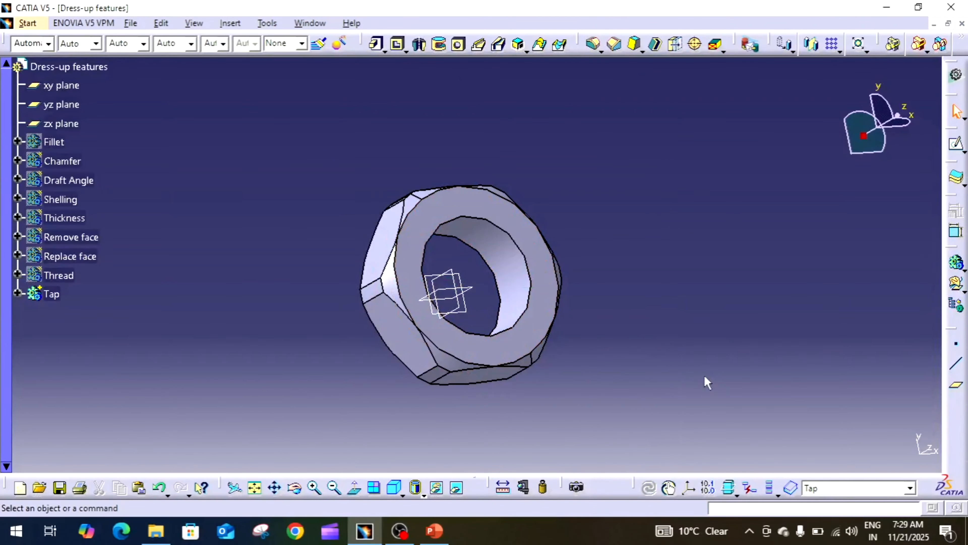
In the Tap body's shaft profile sketch, set the inner edge's offset from the vertical axis to 2.5 mm and exit the sketch
{"action": "left_click", "coordinate": [17, 293]}
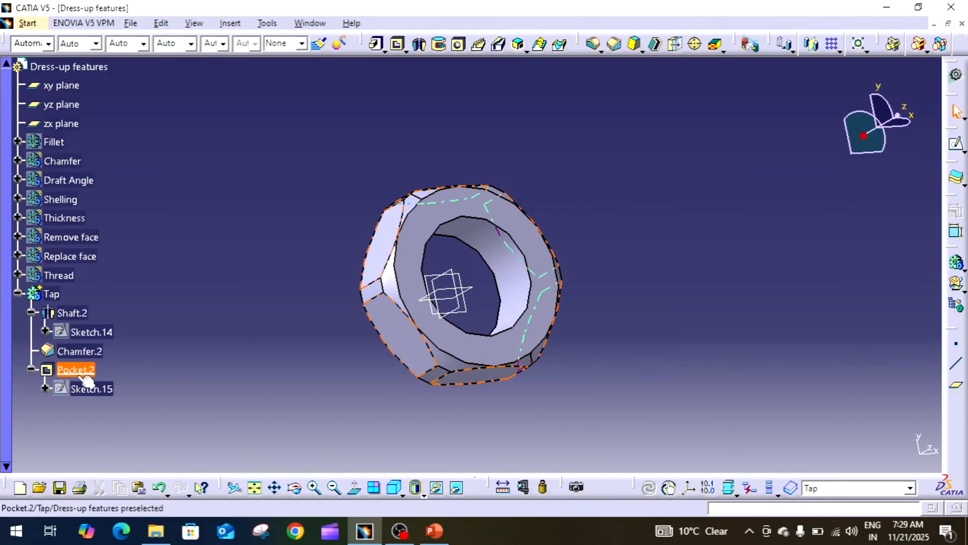
{"action": "double_click", "coordinate": [91, 388]}
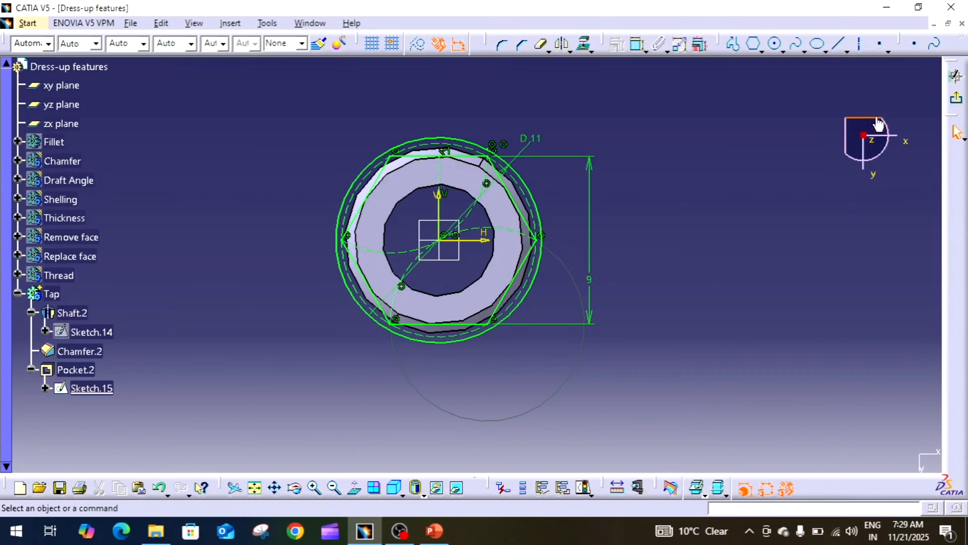
{"action": "left_click", "coordinate": [956, 99]}
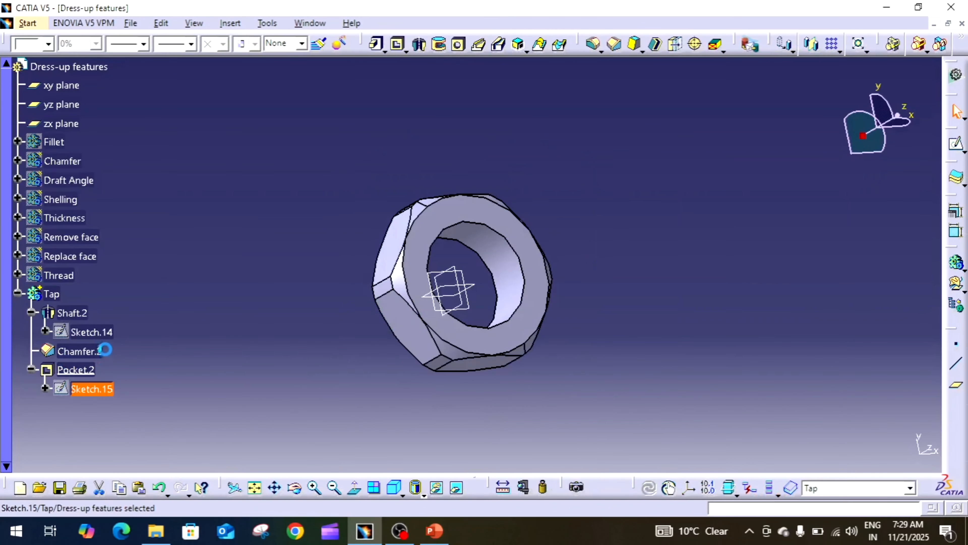
{"action": "double_click", "coordinate": [100, 333]}
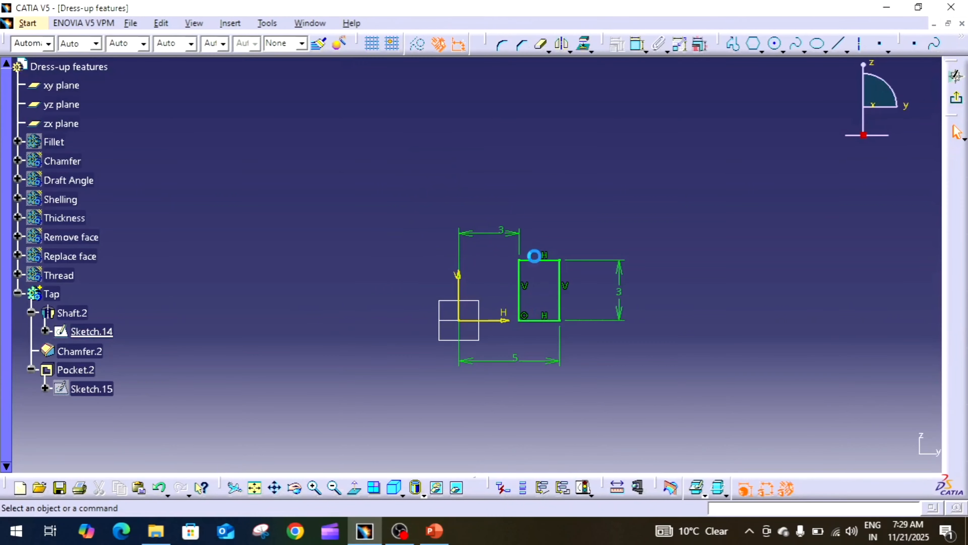
{"action": "double_click", "coordinate": [502, 231]}
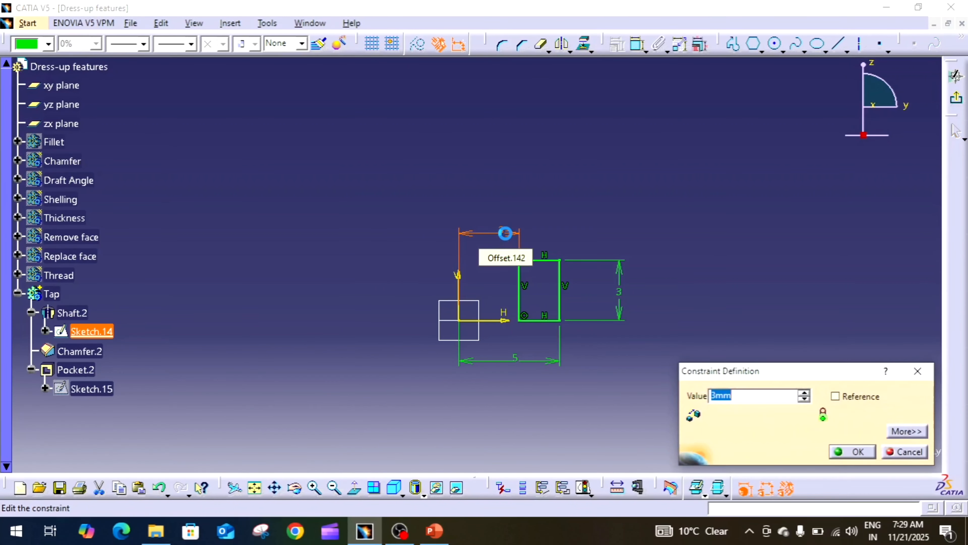
{"action": "type", "text": "2.5"}
{"action": "key", "text": "Return"}
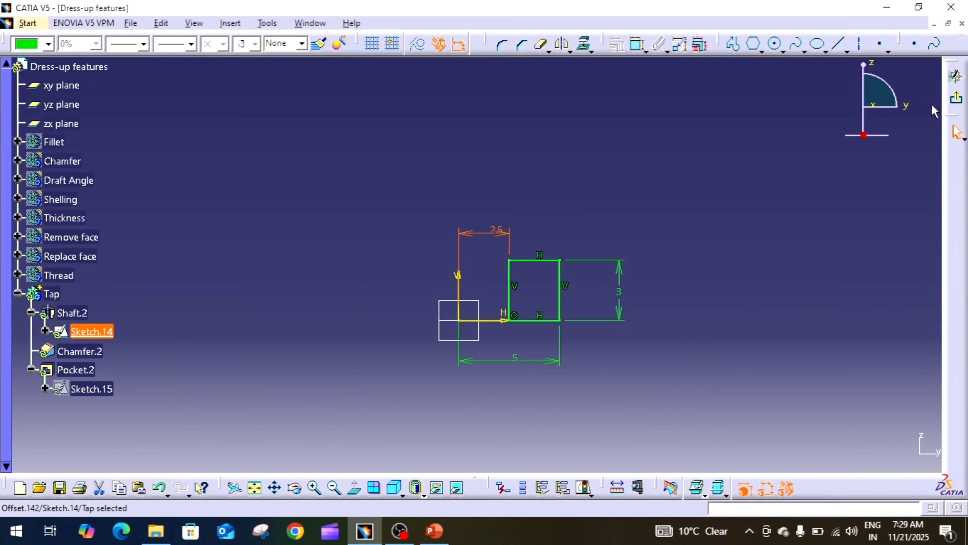
{"action": "left_click", "coordinate": [956, 100]}
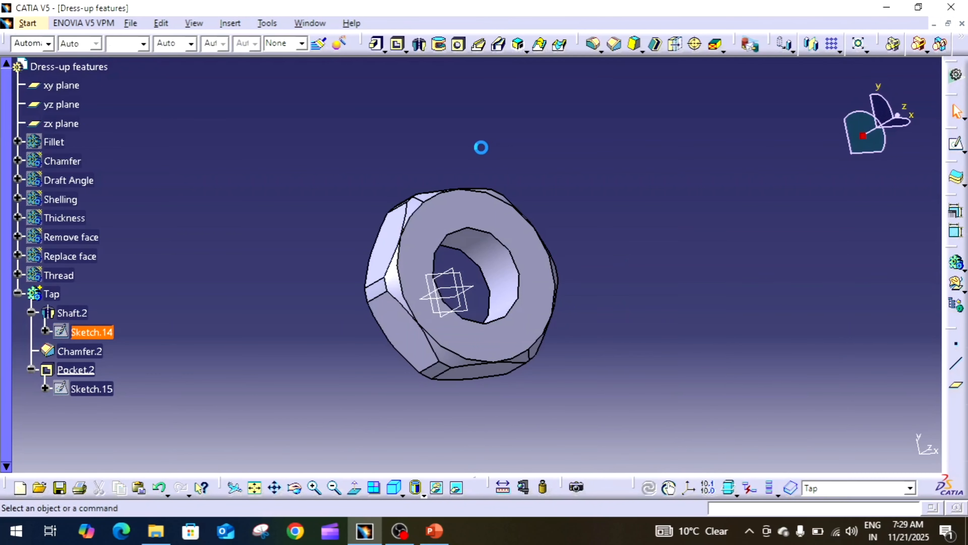
Create an M6 right-handed tap with 3 mm thread depth on the nut's bore, limited by its flat end face, previewing it first
{"action": "left_click", "coordinate": [696, 44]}
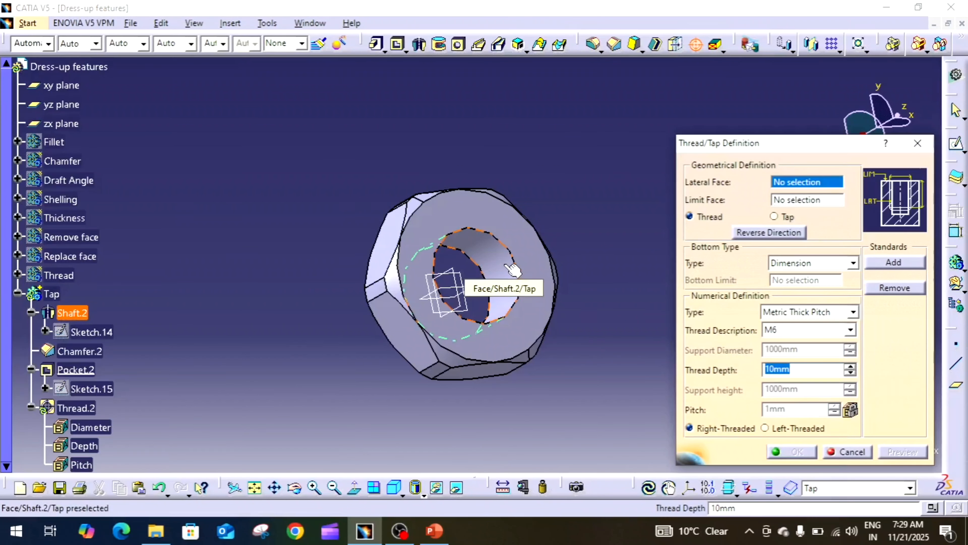
{"action": "left_click", "coordinate": [512, 268]}
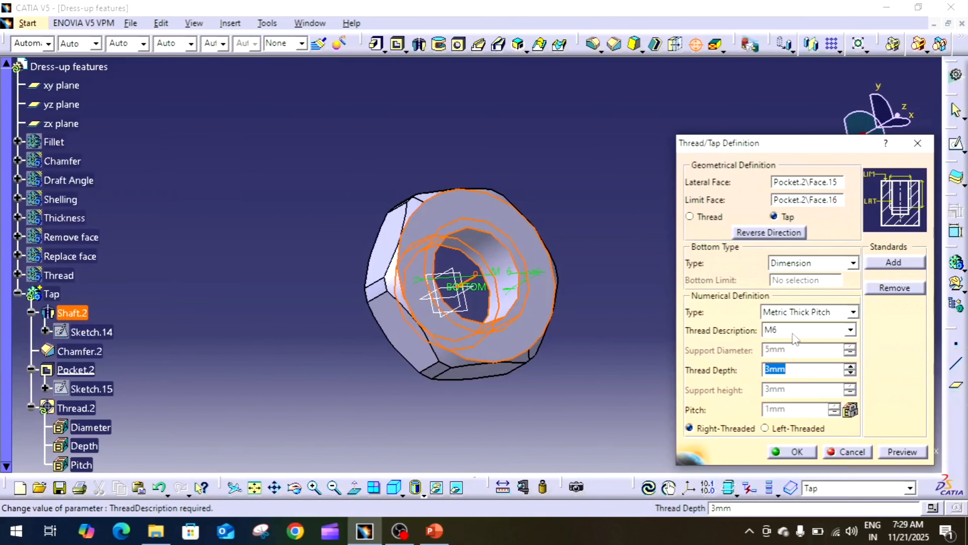
{"action": "left_click", "coordinate": [903, 452]}
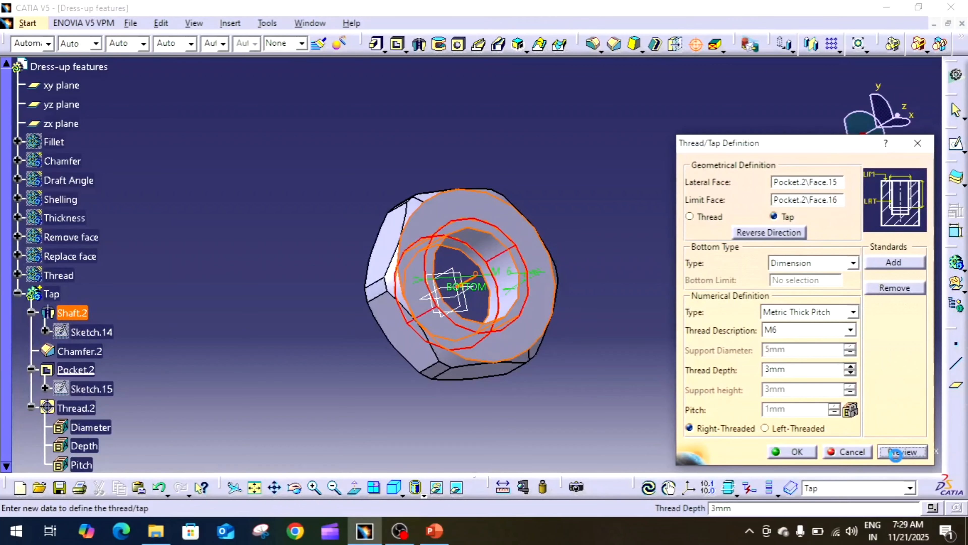
{"action": "middle_click_drag", "start_coordinate": [498, 294], "coordinate": [519, 220], "text": "ctrl"}
{"action": "middle_click_drag", "start_coordinate": [449, 325], "coordinate": [454, 298]}
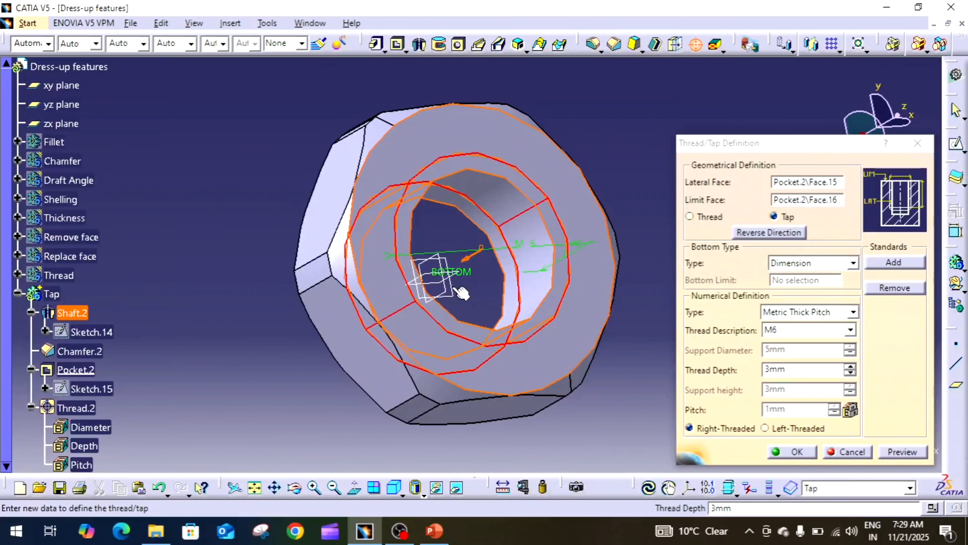
{"action": "left_click", "coordinate": [799, 453]}
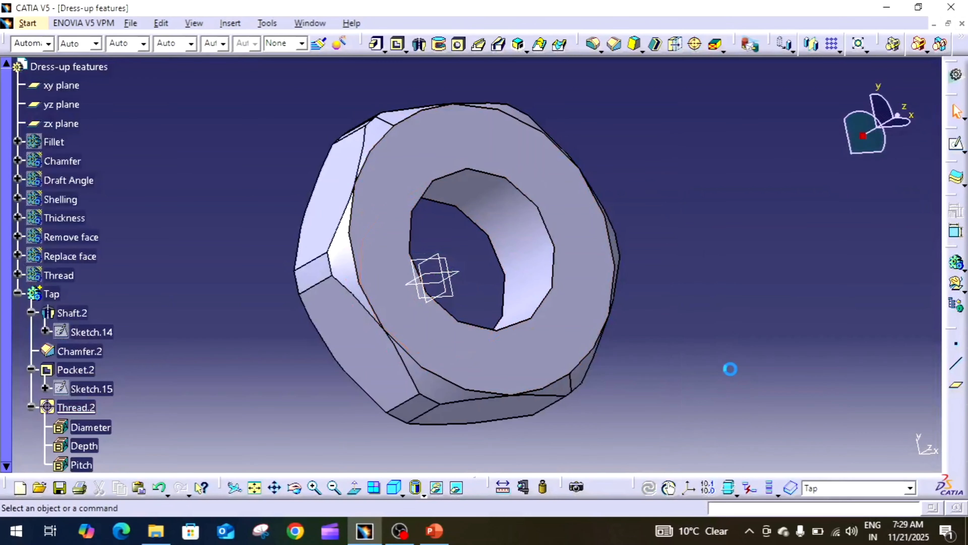
{"action": "middle_click_drag", "start_coordinate": [730, 369], "coordinate": [732, 374]}
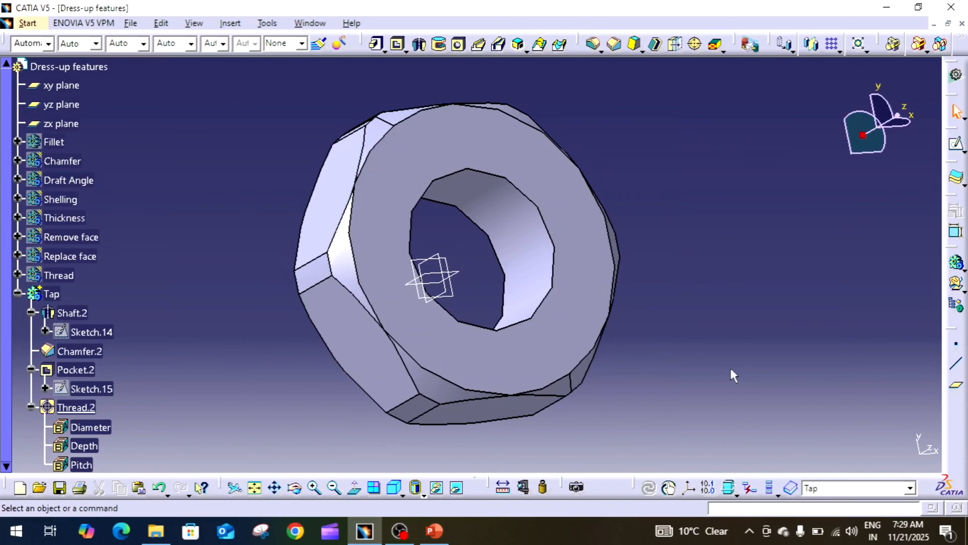